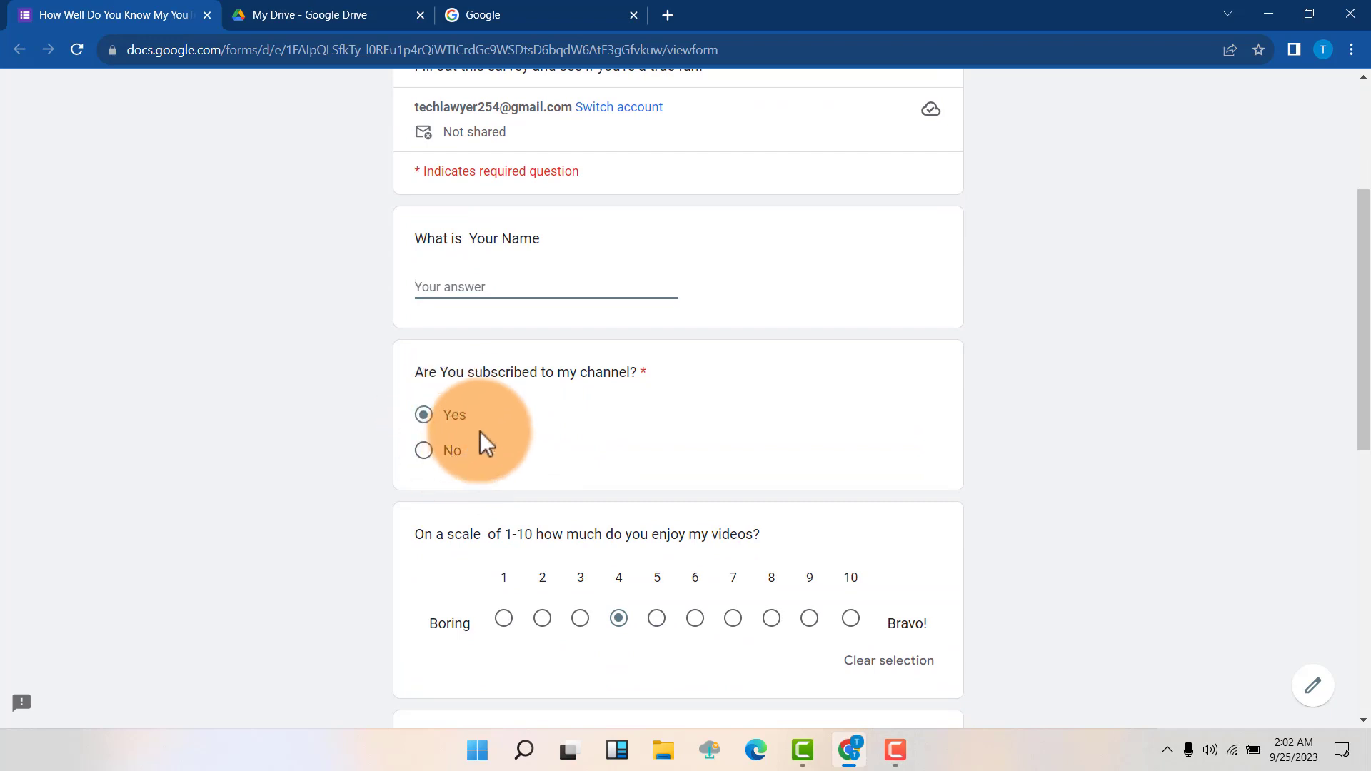
- Review all the questions in the "How Well Do You Know My YouTube Channel?" sample survey, returning to its title
{"action": "scroll", "coordinate": [481, 438], "scroll_direction": "down", "scroll_amount": 3}
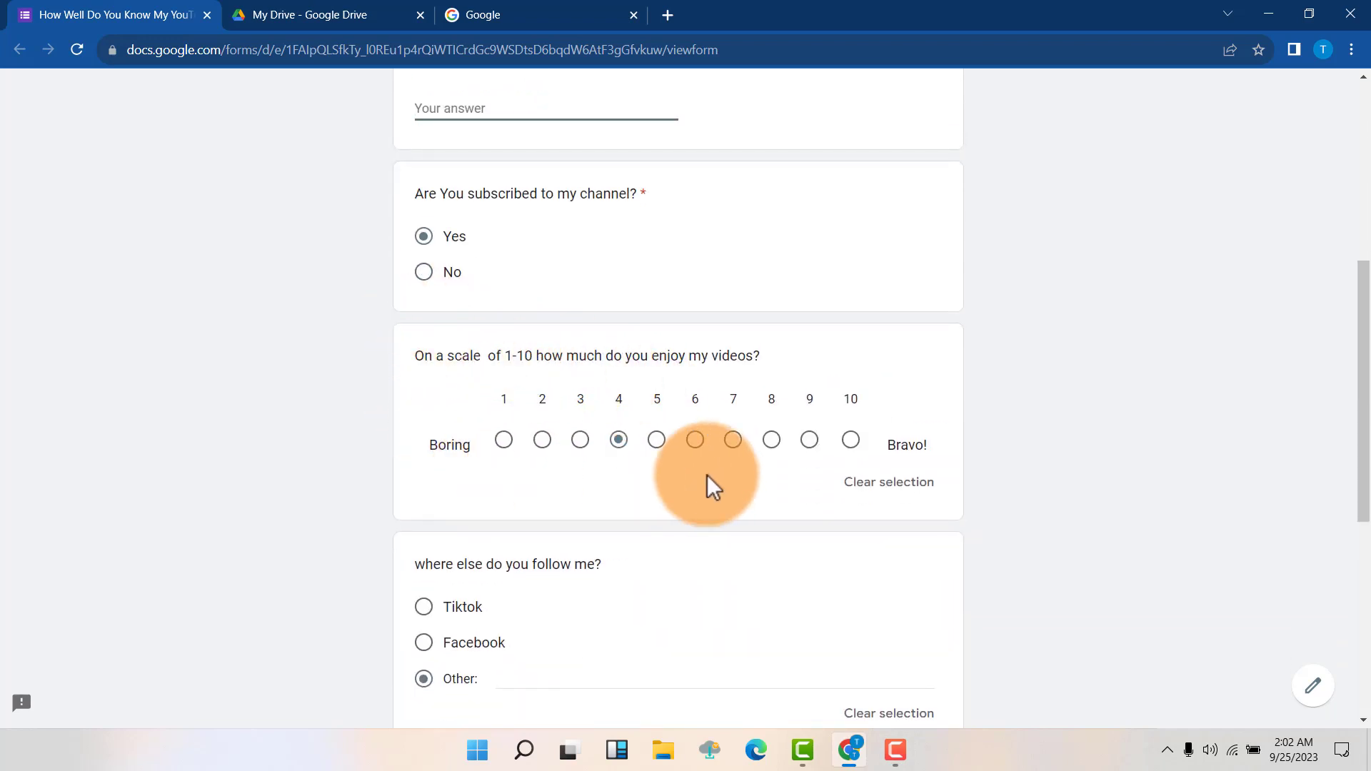
{"action": "scroll", "coordinate": [707, 475], "scroll_direction": "down", "scroll_amount": 5}
{"action": "scroll", "coordinate": [665, 431], "scroll_direction": "down", "scroll_amount": 2}
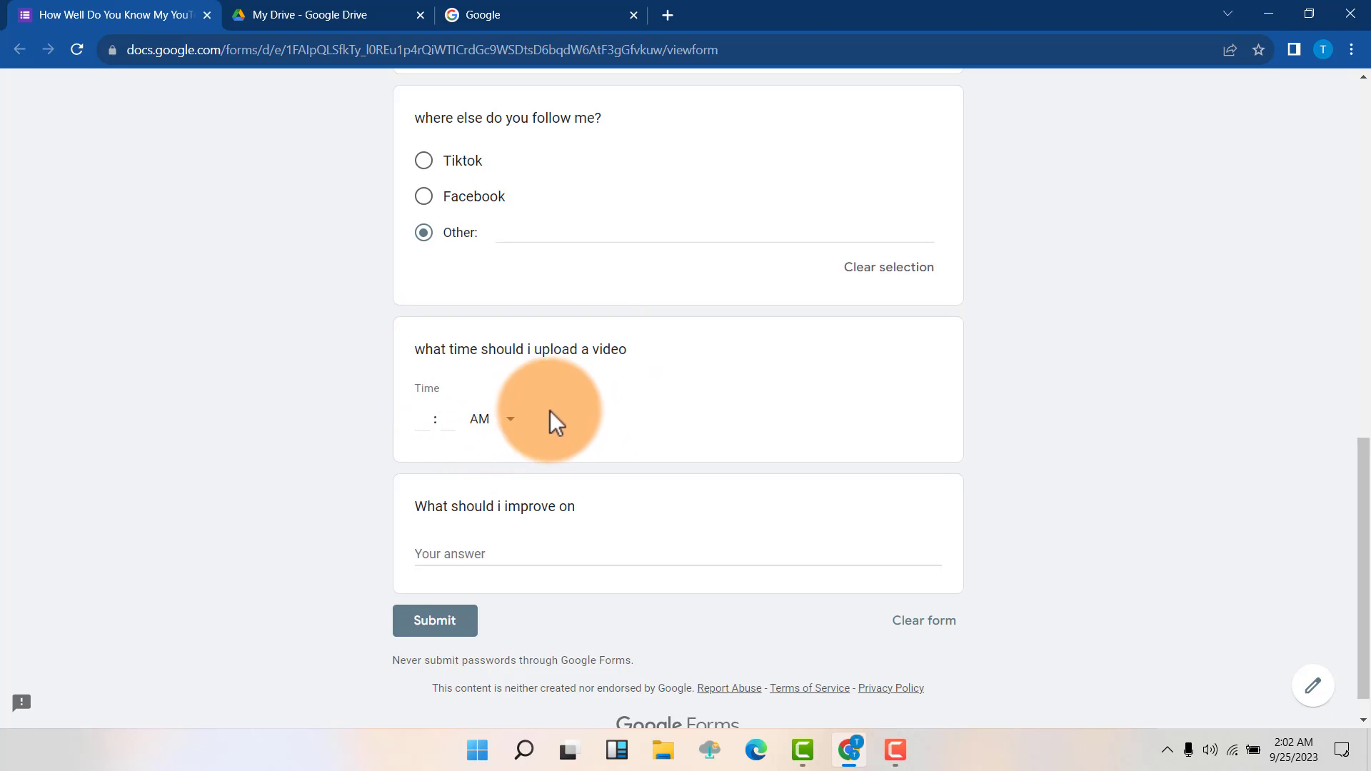
{"action": "scroll", "coordinate": [557, 411], "scroll_direction": "down", "scroll_amount": 1}
{"action": "scroll", "coordinate": [575, 379], "scroll_direction": "up", "scroll_amount": 10}
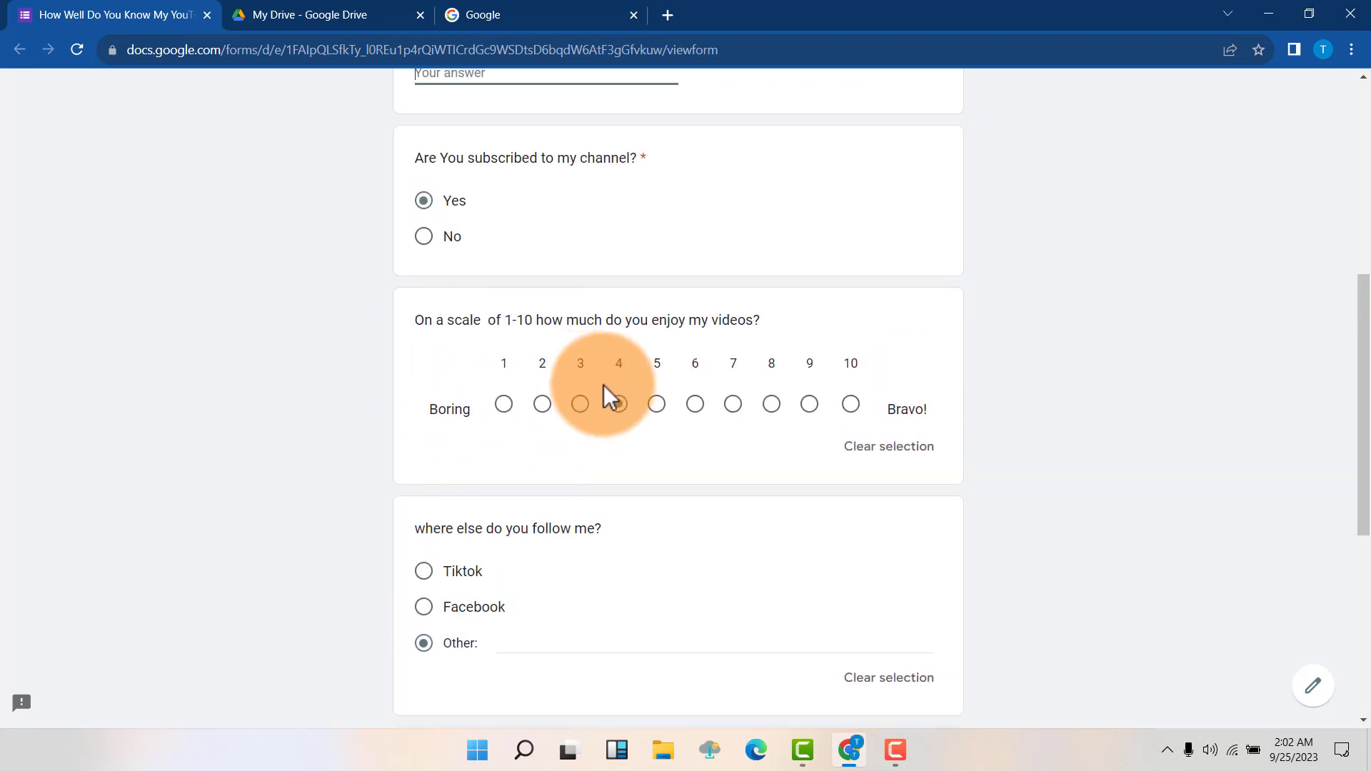
{"action": "scroll", "coordinate": [641, 368], "scroll_direction": "up", "scroll_amount": 1}
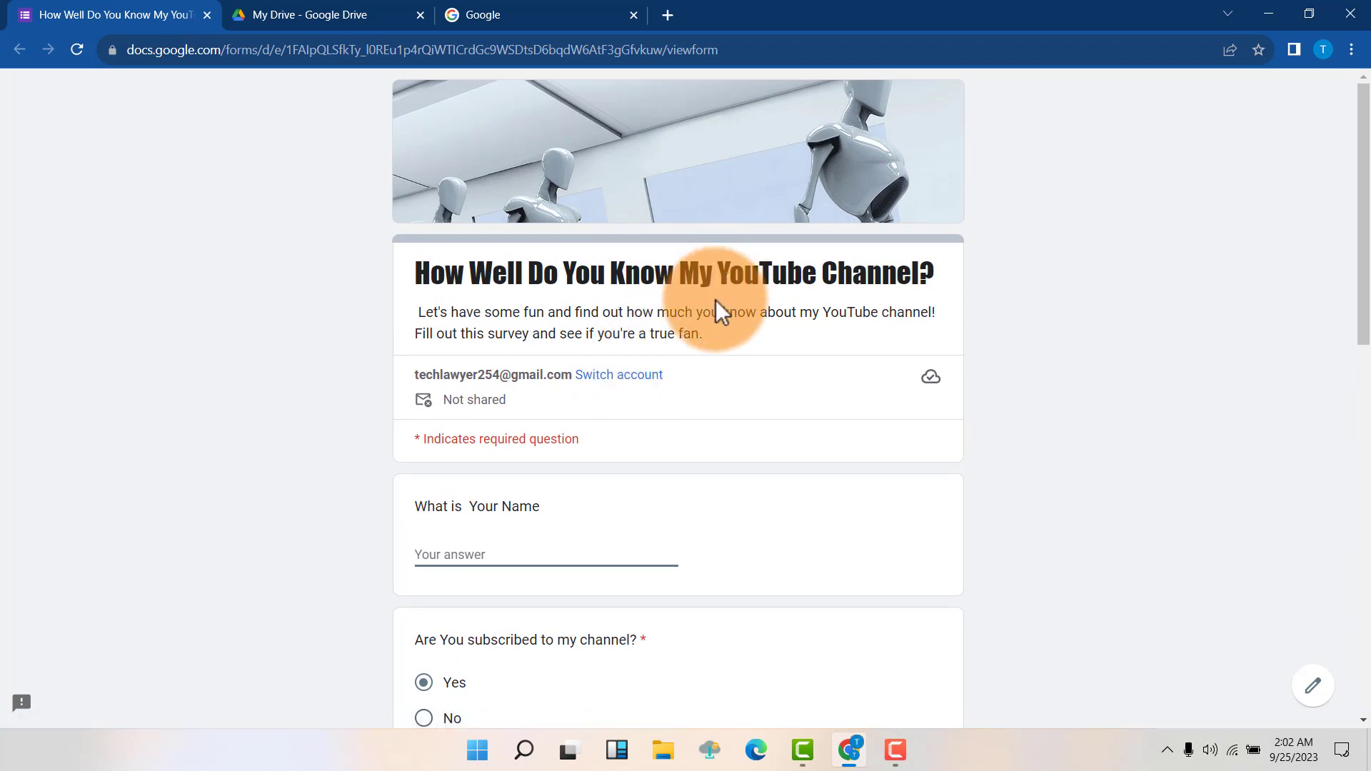
- Search Google for google.com and open the Google homepage from the results
{"action": "left_click", "coordinate": [520, 14]}
{"action": "left_click", "coordinate": [586, 323]}
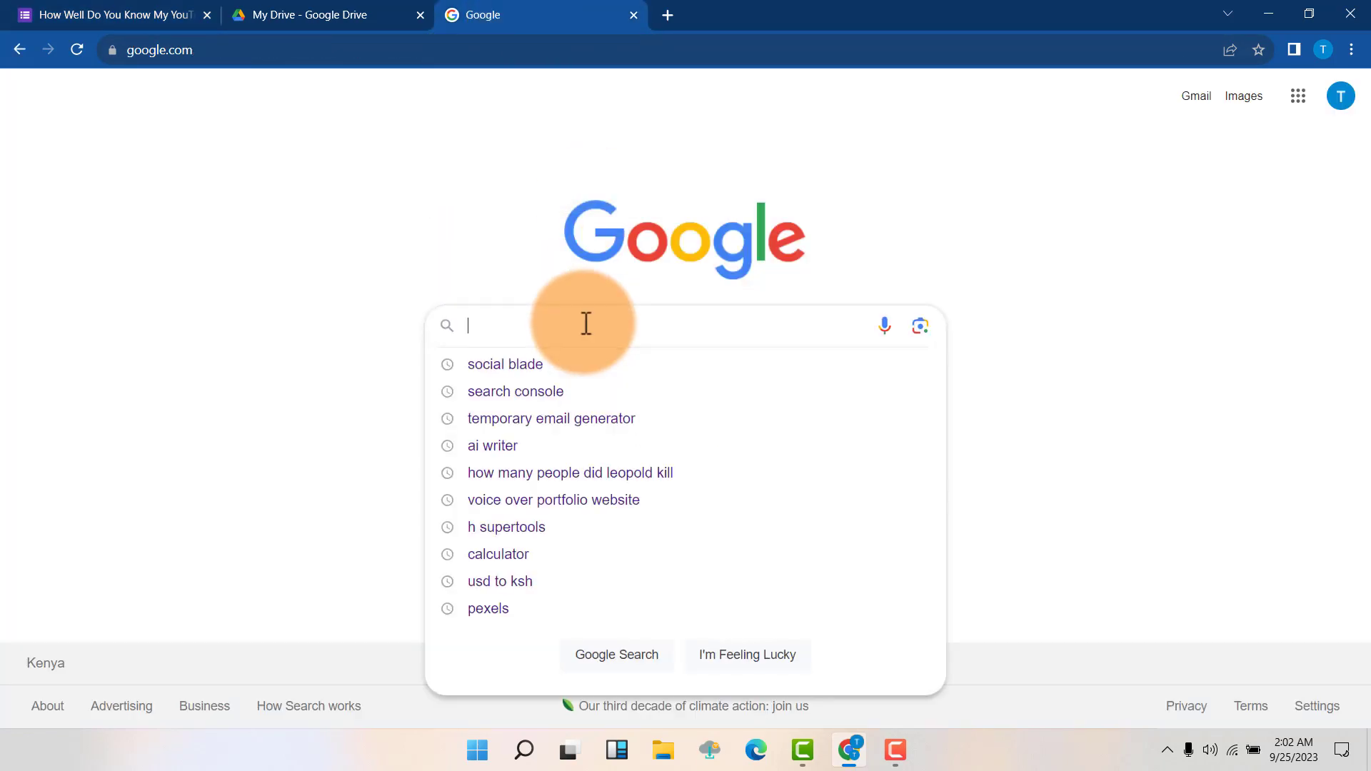
{"action": "type", "text": "google.com"}
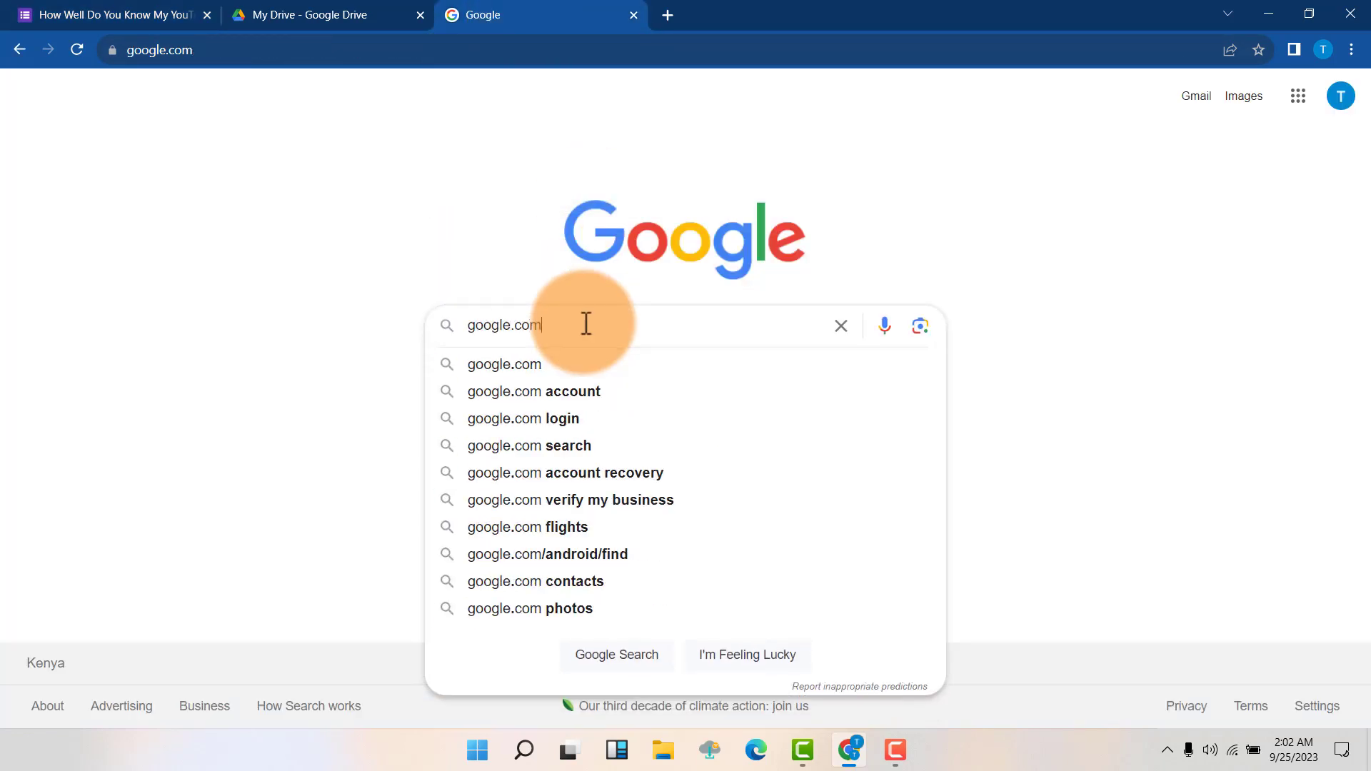
{"action": "key", "text": "Return"}
{"action": "left_click", "coordinate": [191, 294]}
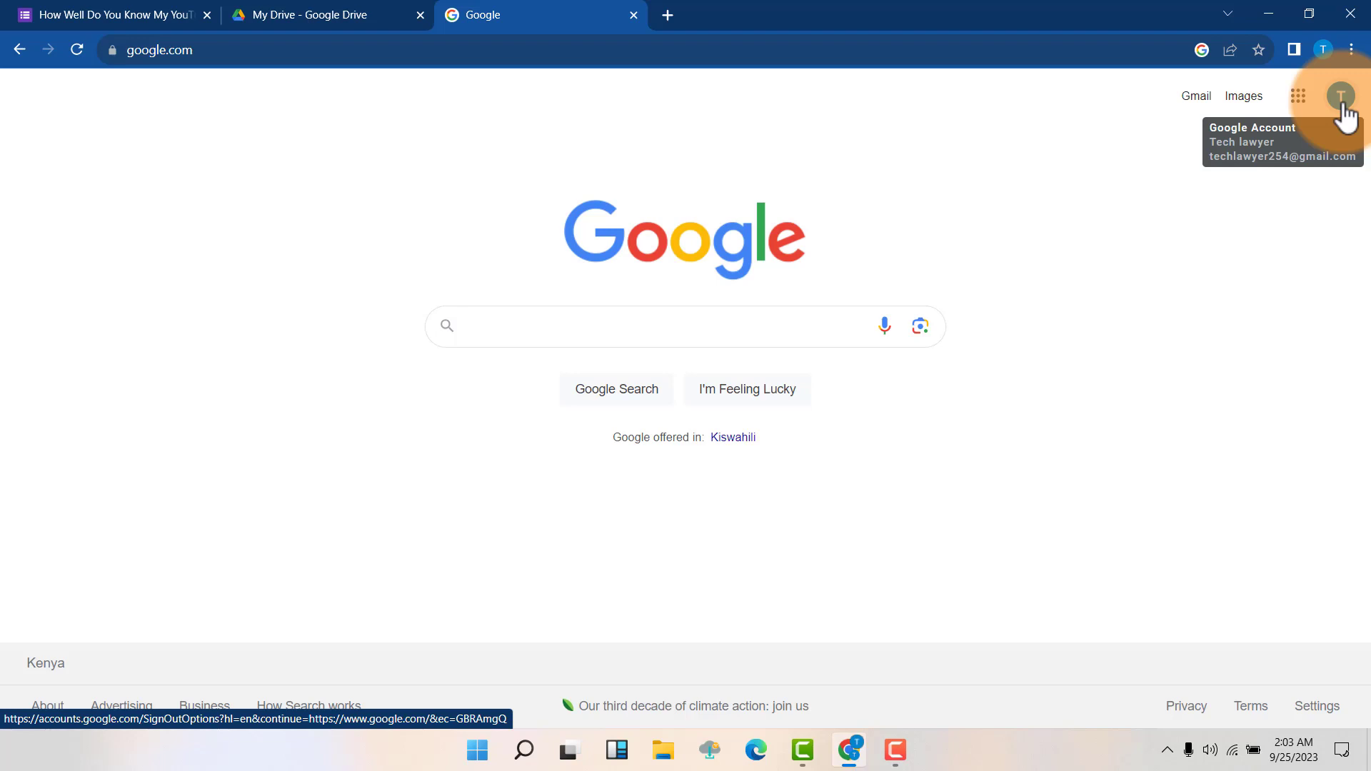
- Look through the Google apps for Forms and open Google Drive
{"action": "left_click", "coordinate": [1297, 98]}
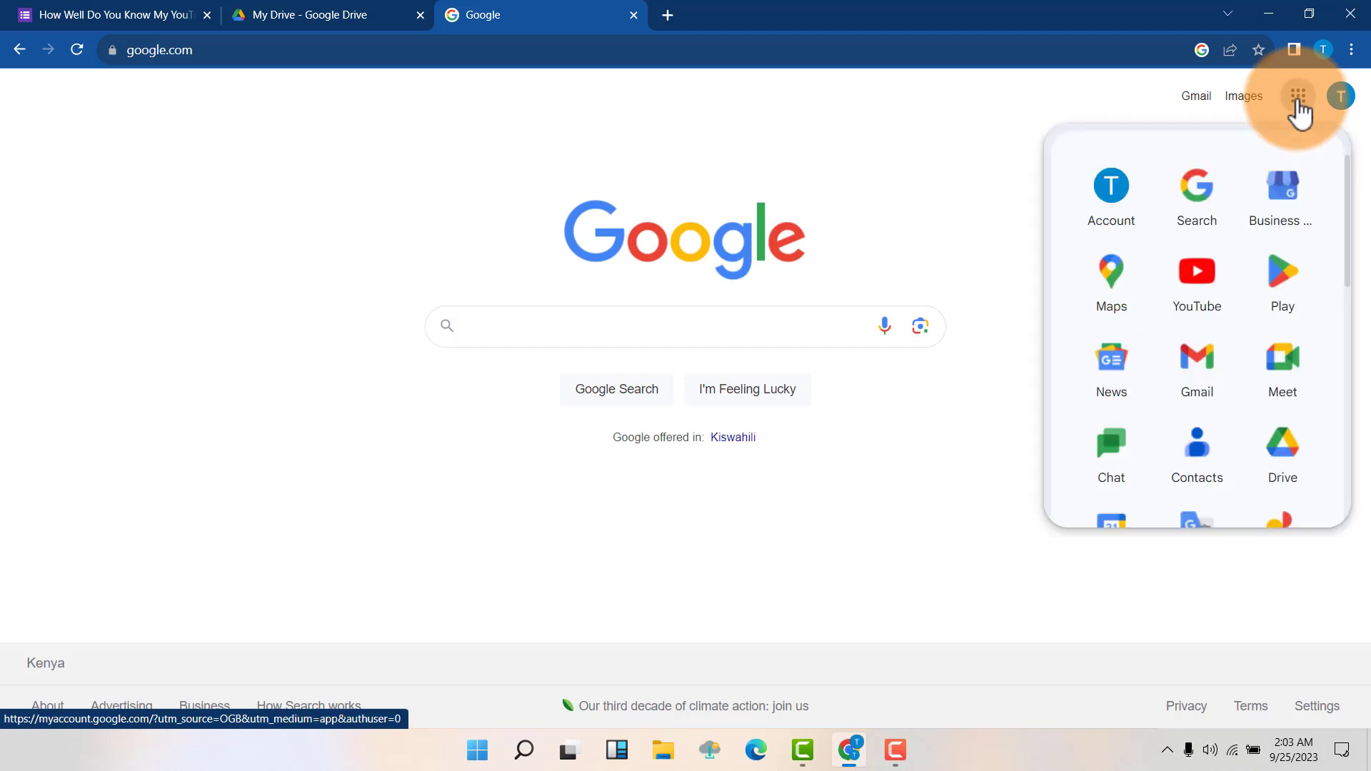
{"action": "scroll", "coordinate": [1153, 330], "scroll_direction": "down", "scroll_amount": 4}
{"action": "scroll", "coordinate": [1151, 336], "scroll_direction": "down", "scroll_amount": 7}
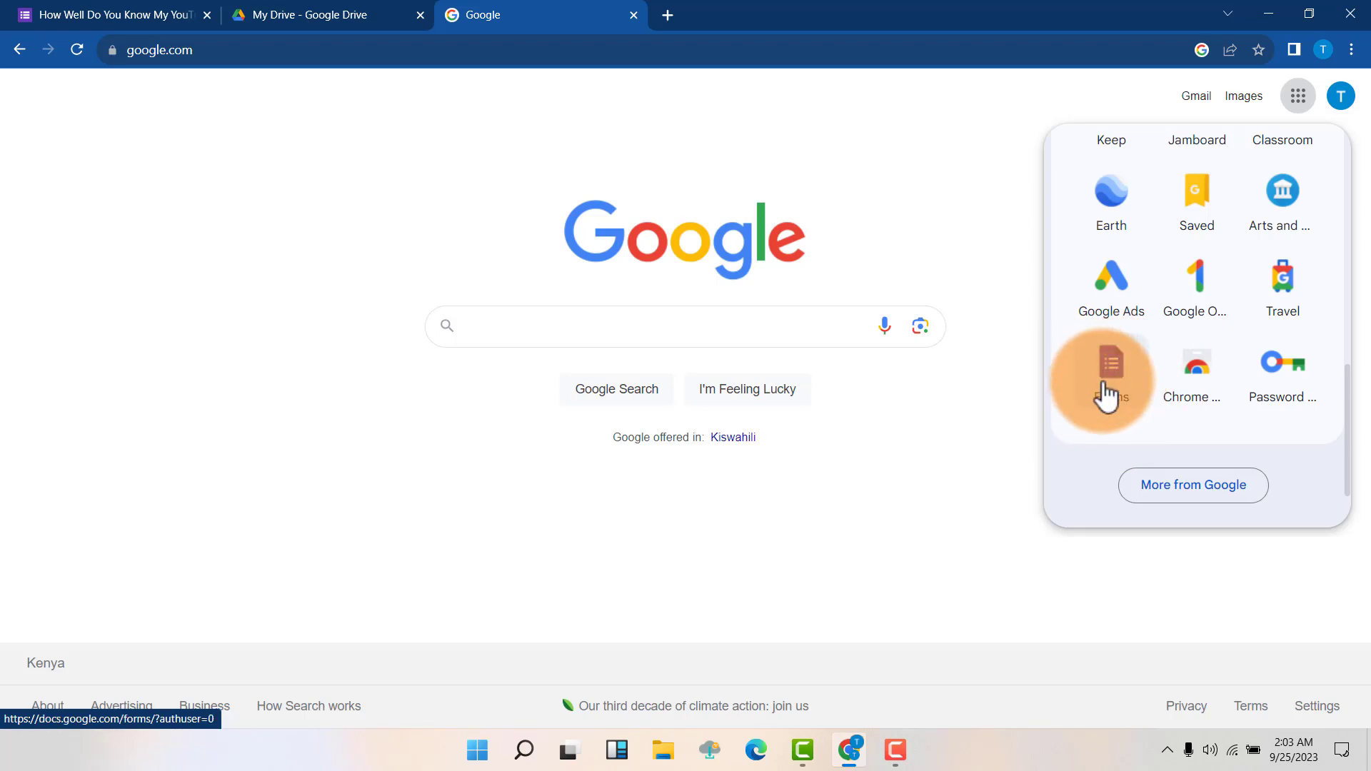
{"action": "scroll", "coordinate": [1119, 392], "scroll_direction": "up", "scroll_amount": 5}
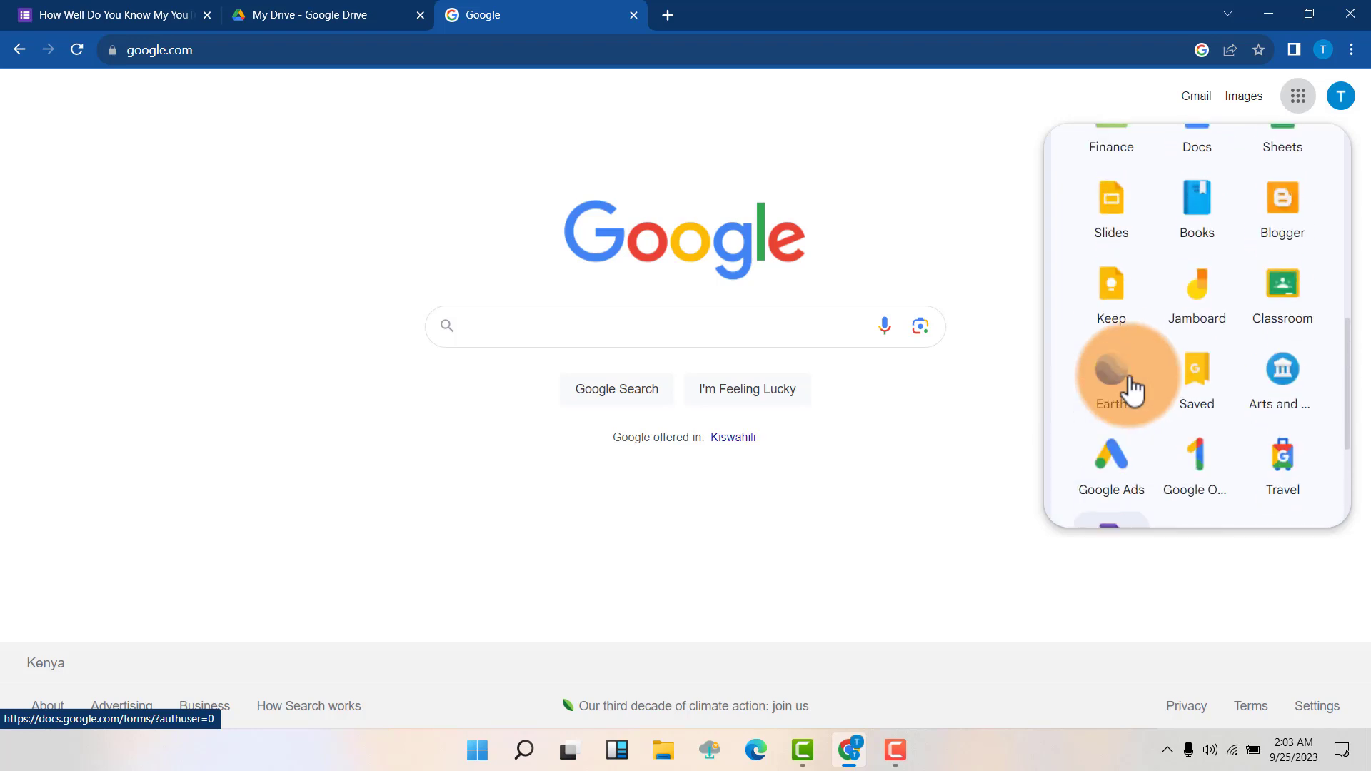
{"action": "scroll", "coordinate": [1134, 389], "scroll_direction": "up", "scroll_amount": 4}
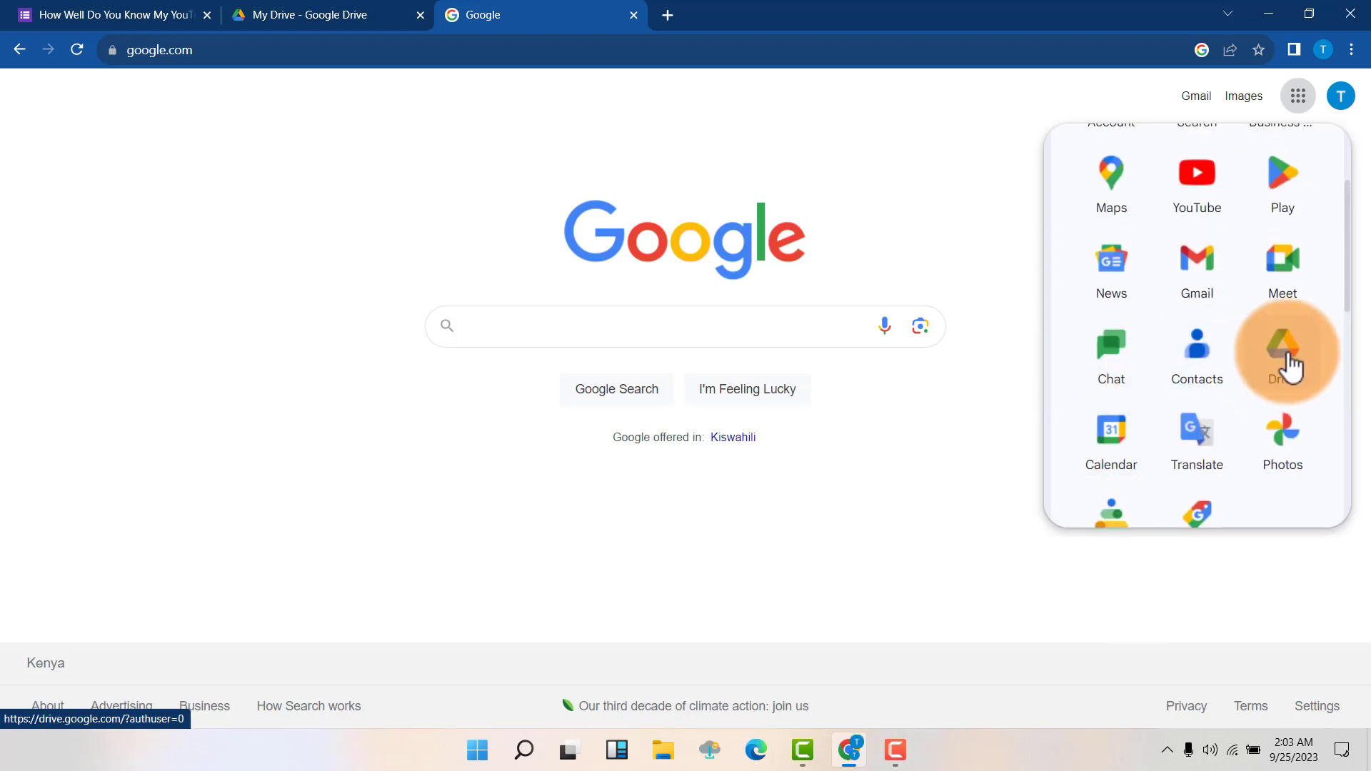
{"action": "left_click", "coordinate": [1292, 367]}
{"action": "scroll", "coordinate": [1291, 366], "scroll_direction": "up", "scroll_amount": 2}
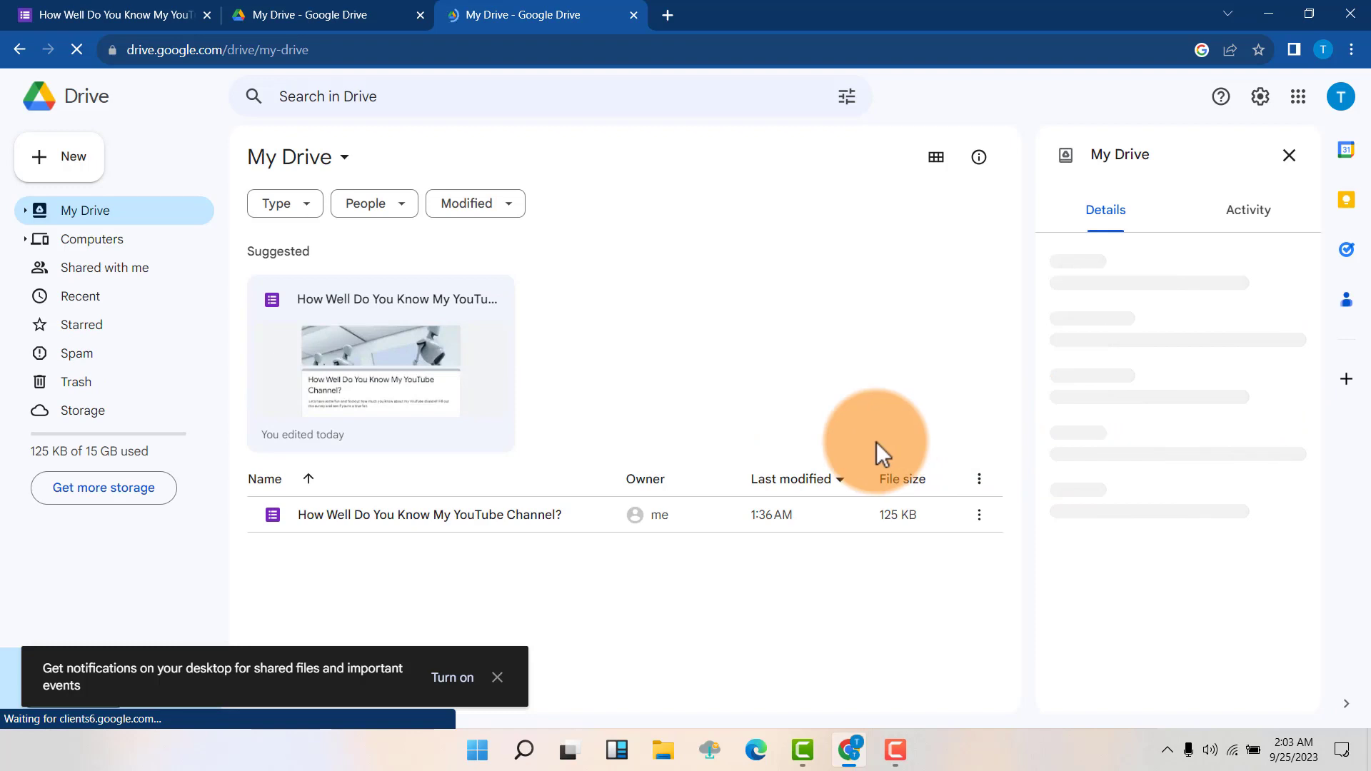
- Create a blank Google Form from Drive, dismissing the text-styling tip, and close the form
{"action": "left_click", "coordinate": [48, 175]}
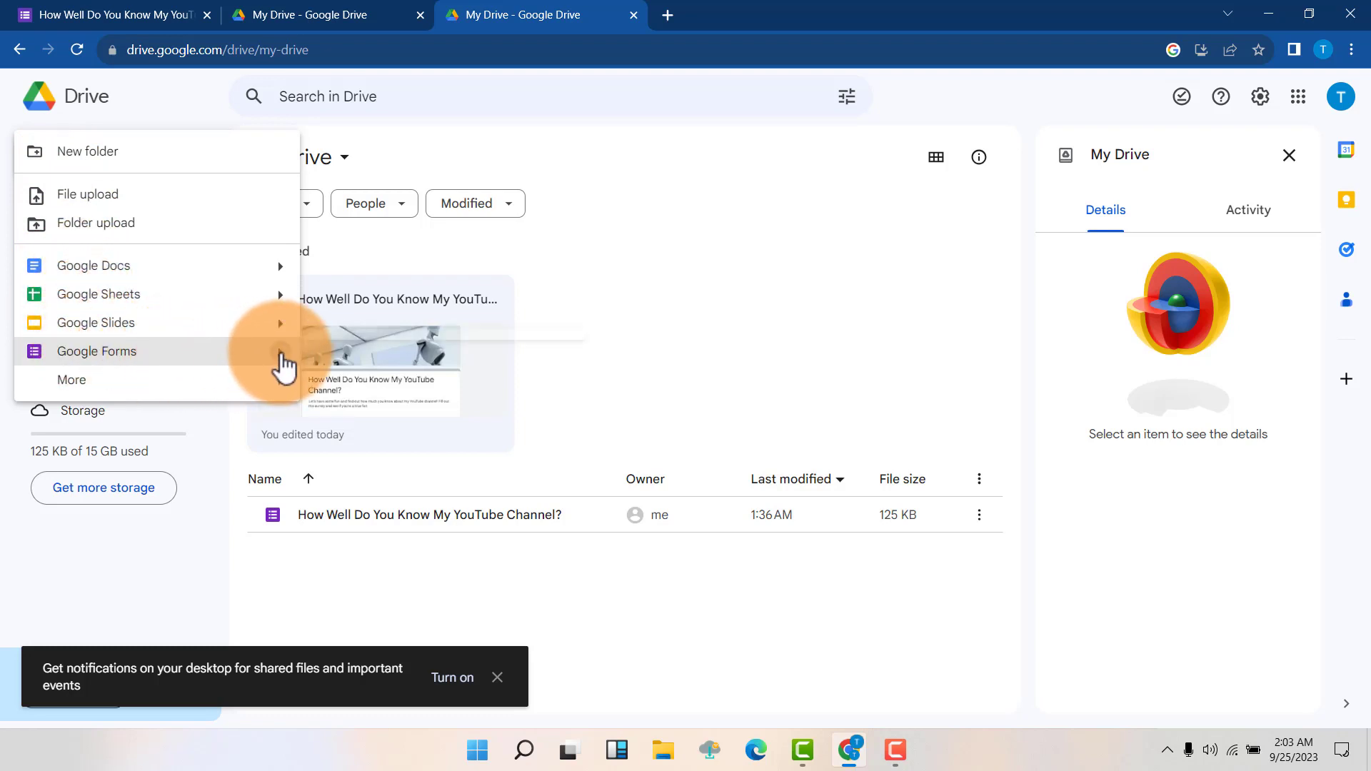
{"action": "mouse_move", "coordinate": [281, 356]}
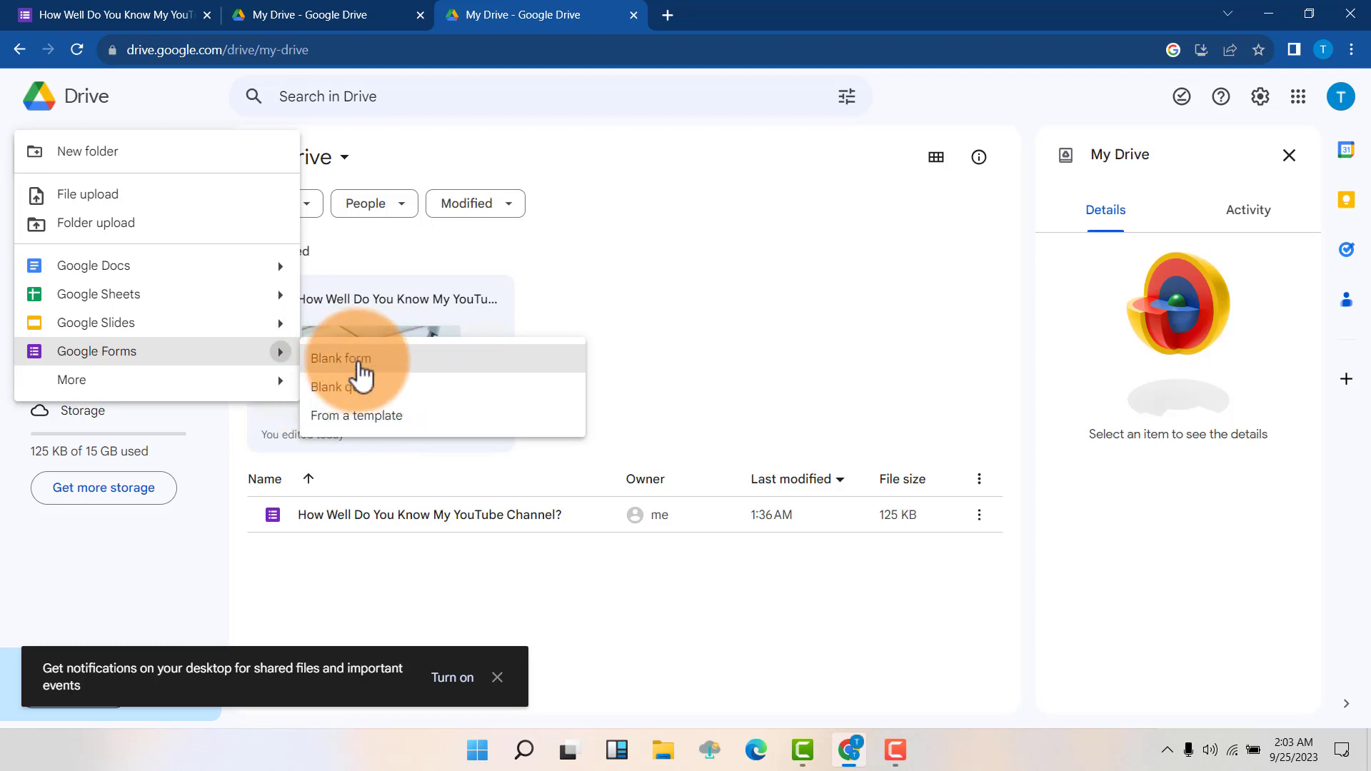
{"action": "left_click", "coordinate": [361, 373]}
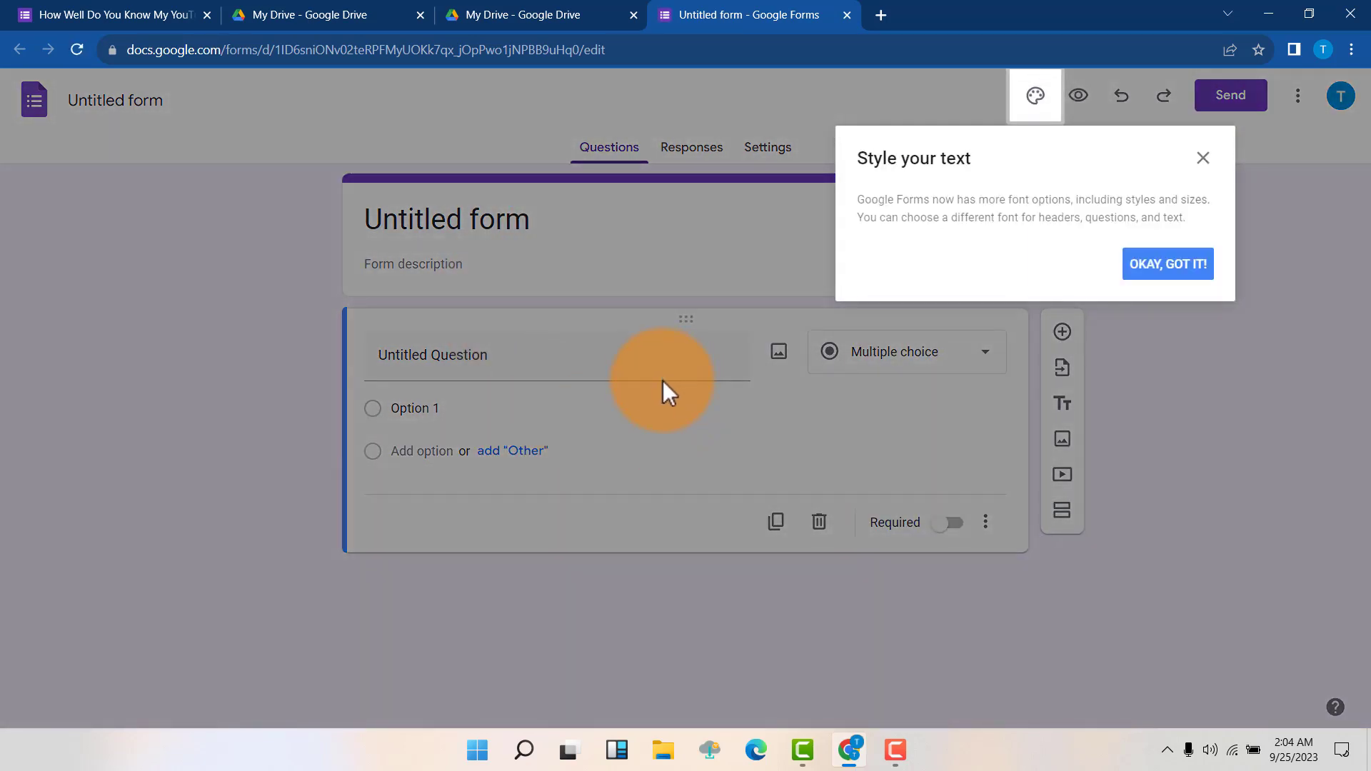
{"action": "left_click", "coordinate": [1176, 265]}
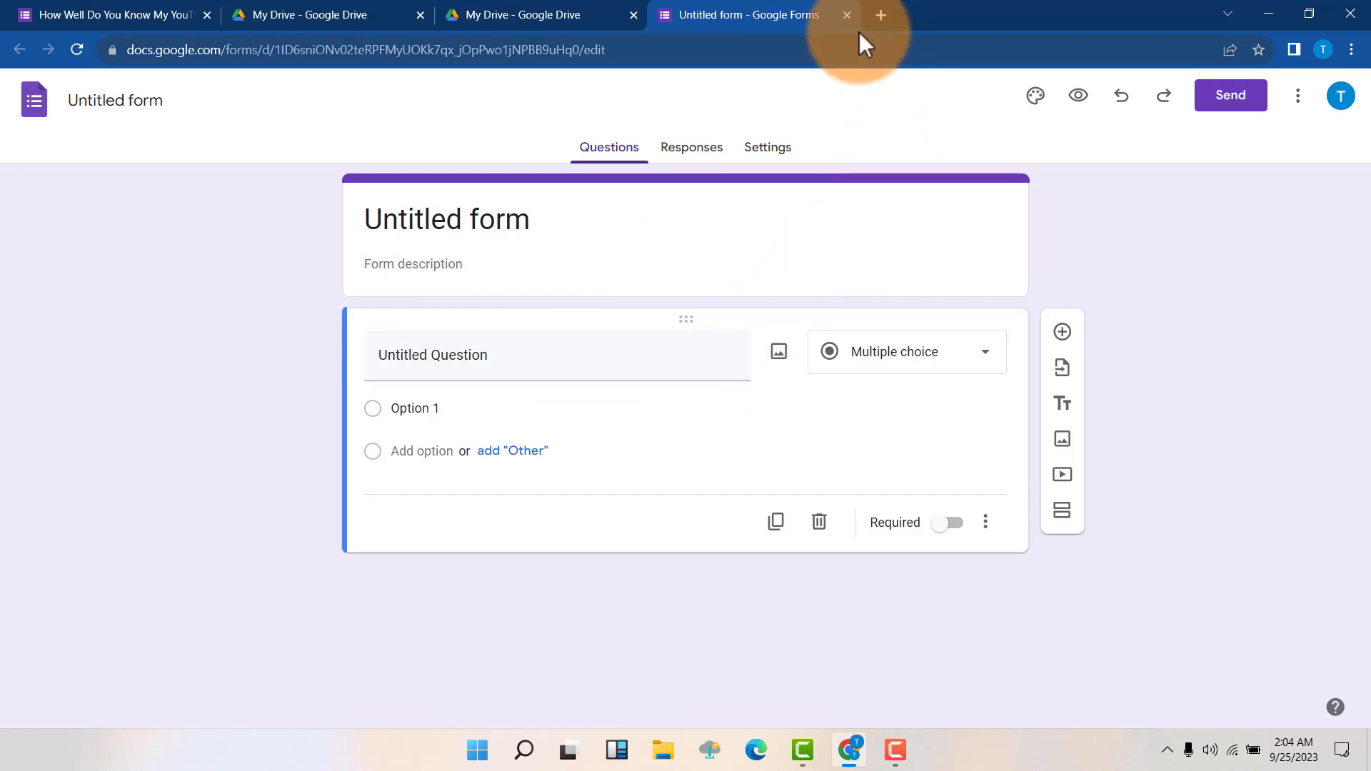
{"action": "left_click", "coordinate": [848, 15]}
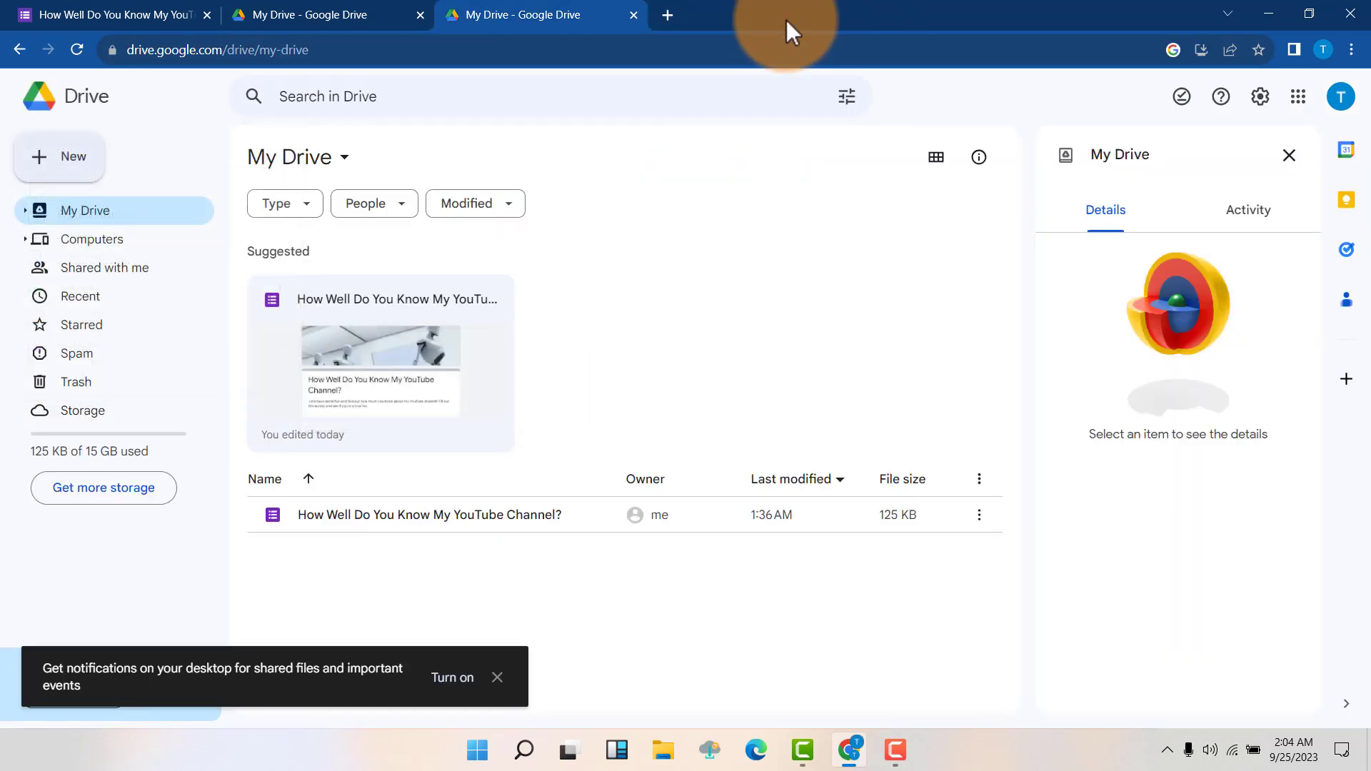
- Load google.com in a new browser tab and open Google Forms from the Google apps
{"action": "left_click", "coordinate": [663, 14]}
{"action": "left_click", "coordinate": [652, 373]}
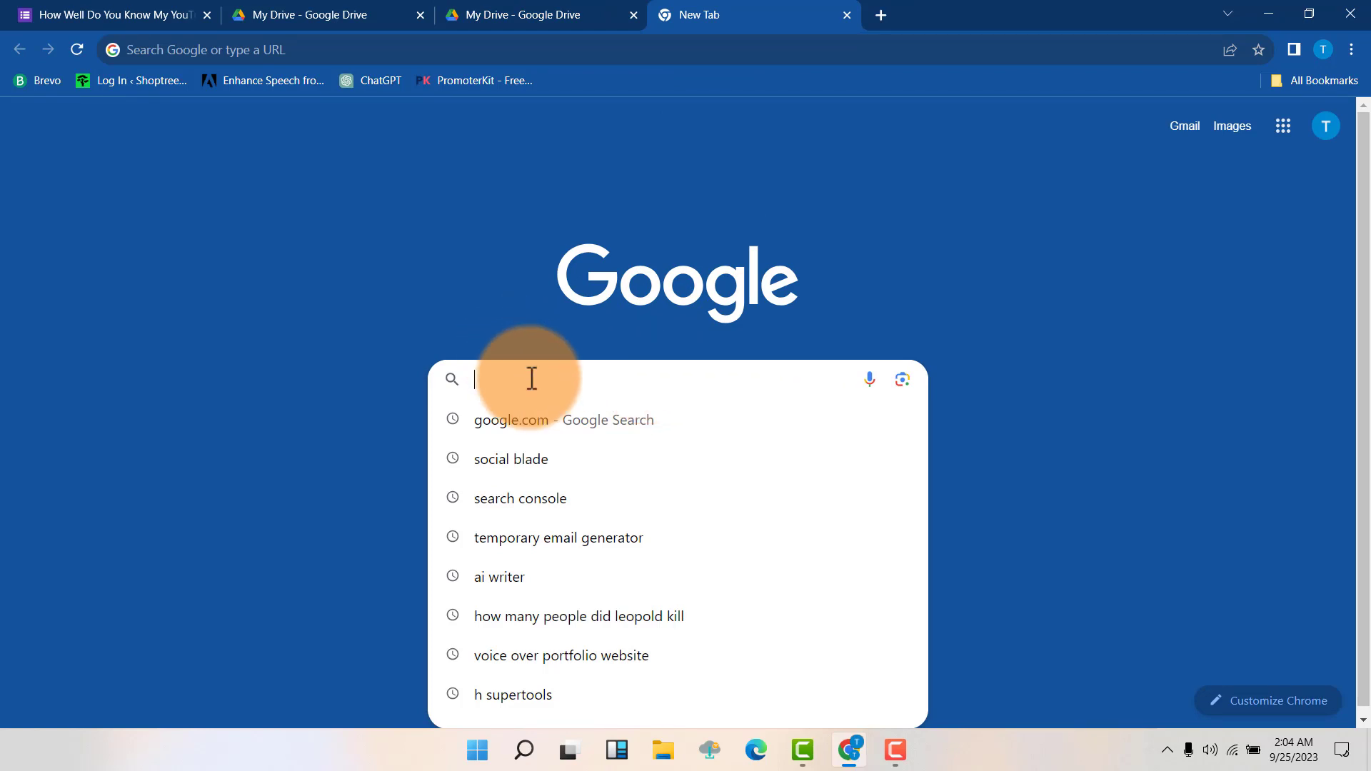
{"action": "left_click", "coordinate": [526, 419]}
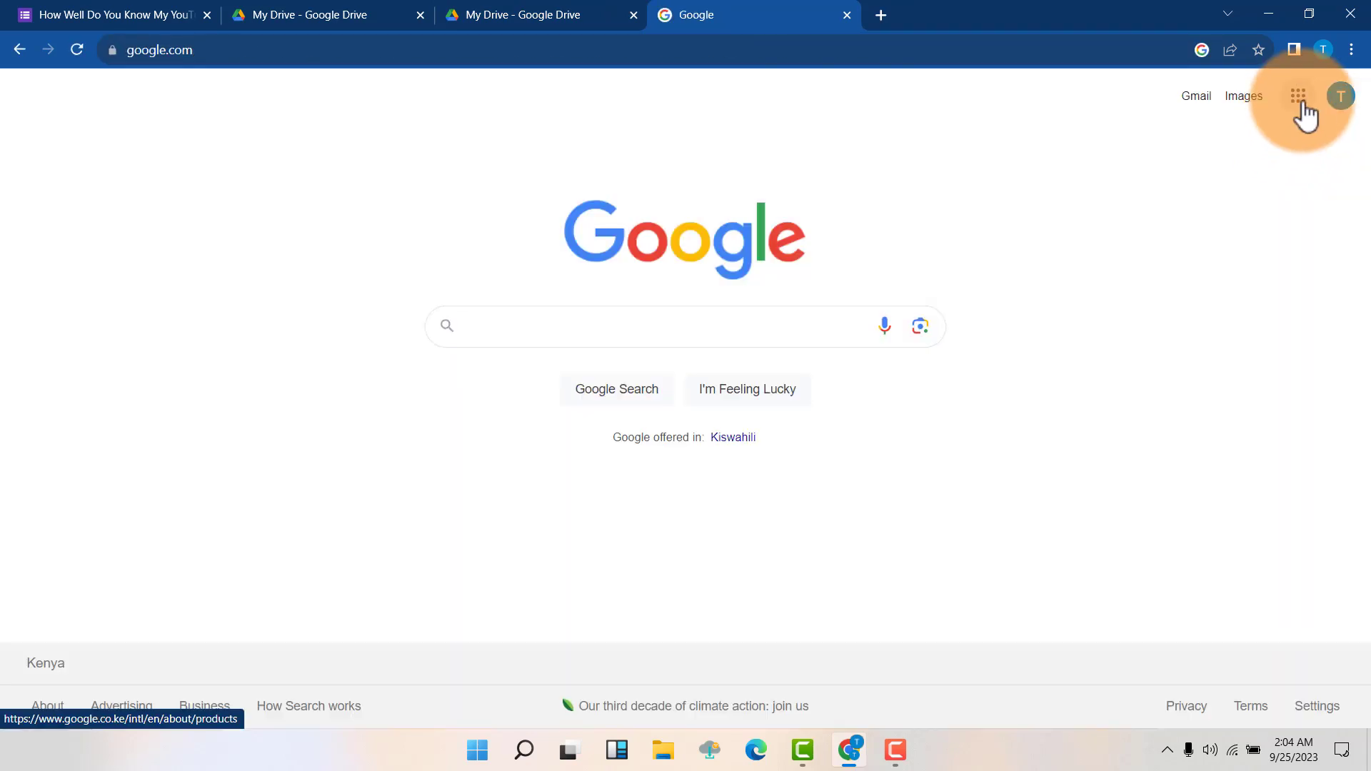
{"action": "left_click", "coordinate": [1302, 104]}
{"action": "scroll", "coordinate": [1175, 423], "scroll_direction": "down", "scroll_amount": 6}
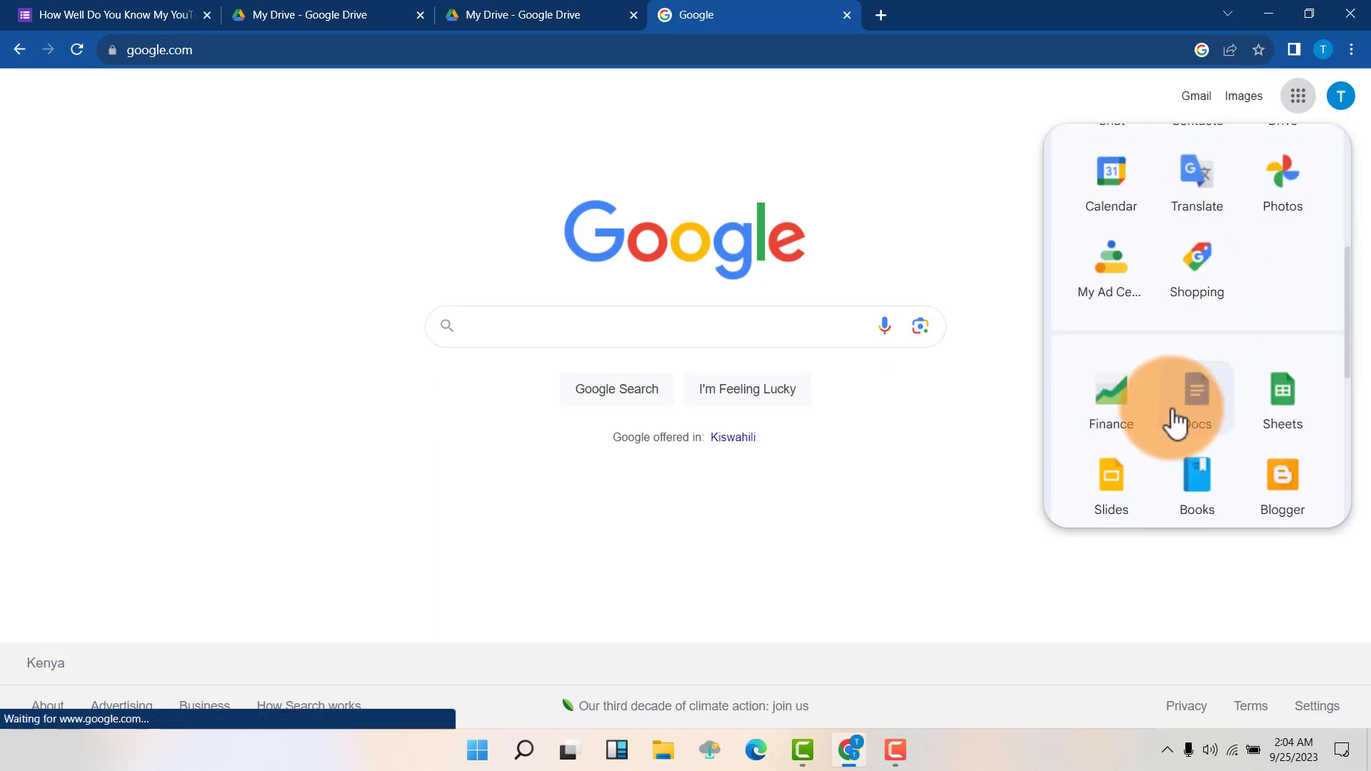
{"action": "scroll", "coordinate": [1173, 422], "scroll_direction": "down", "scroll_amount": 3}
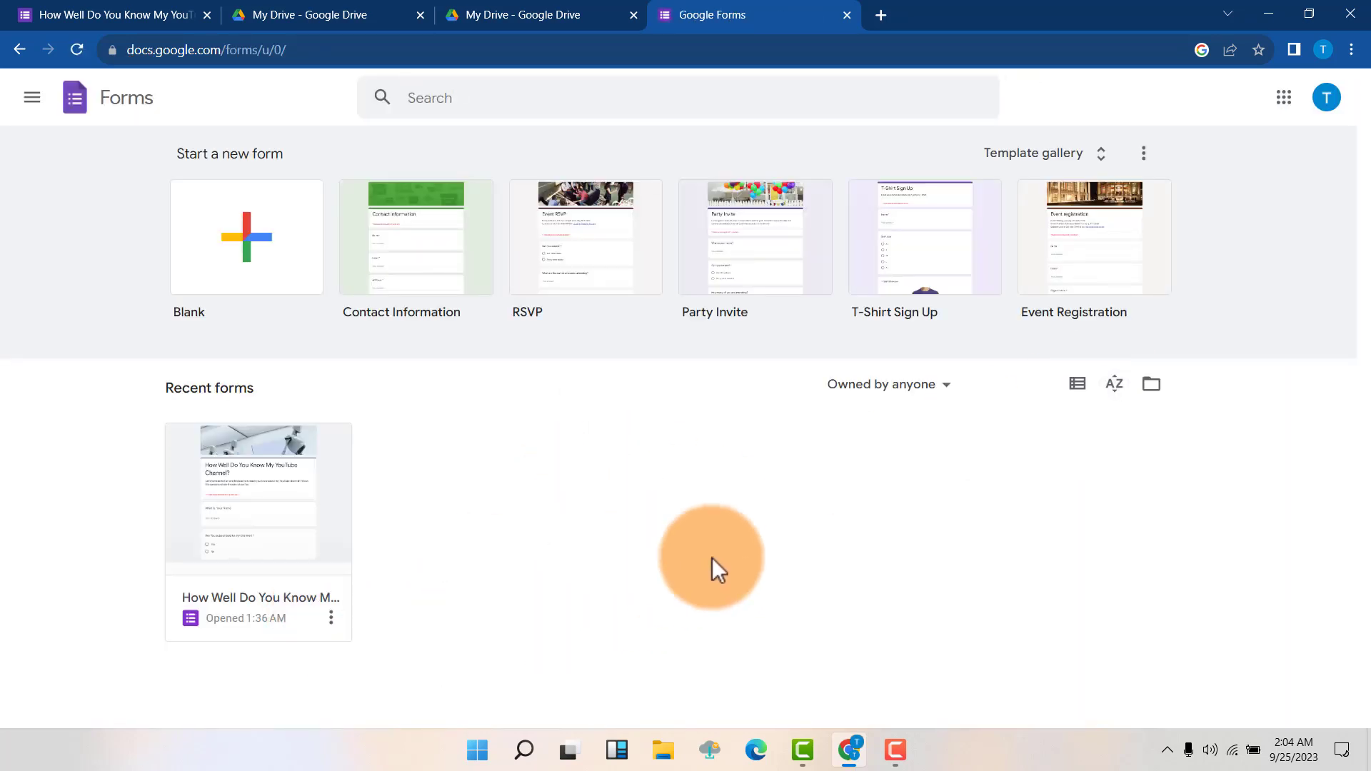
- Open the full template gallery and examine the available form templates
{"action": "left_click", "coordinate": [273, 274]}
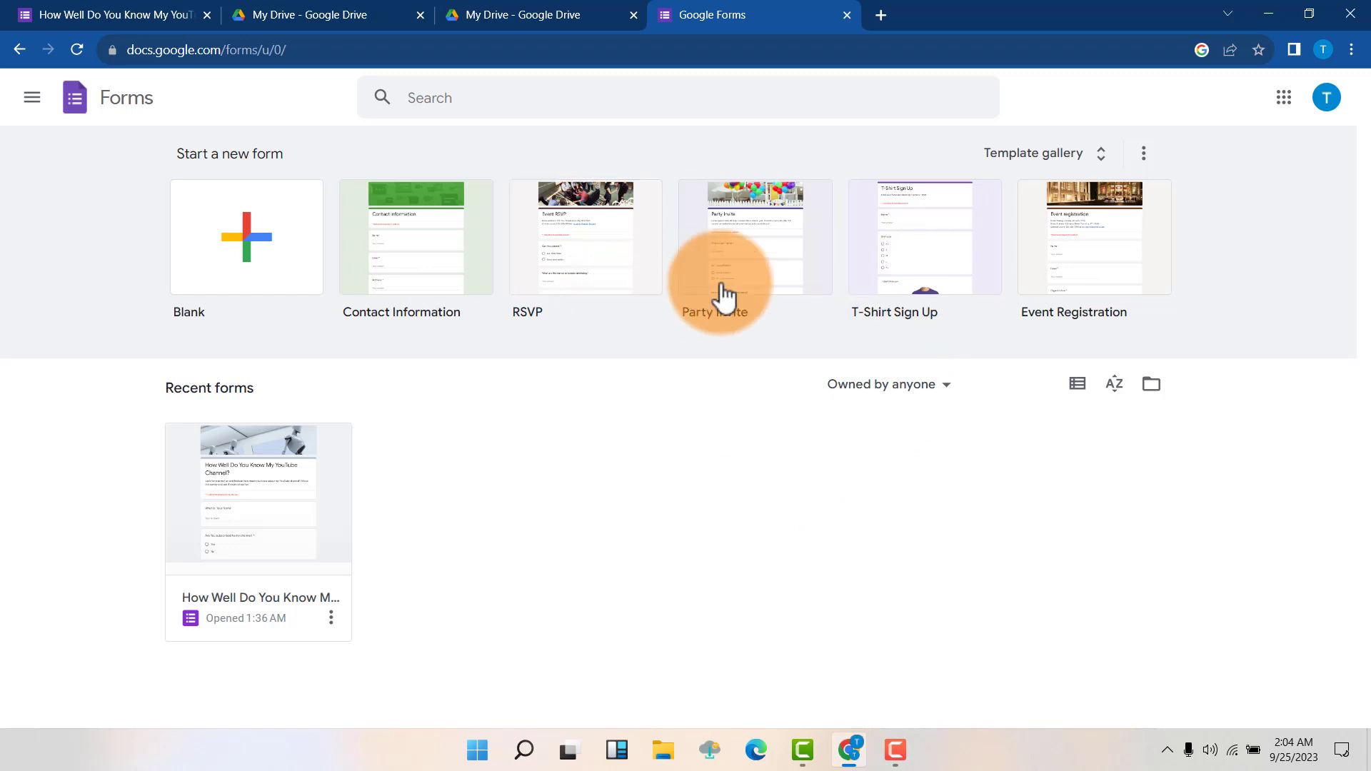
{"action": "left_click", "coordinate": [1104, 163]}
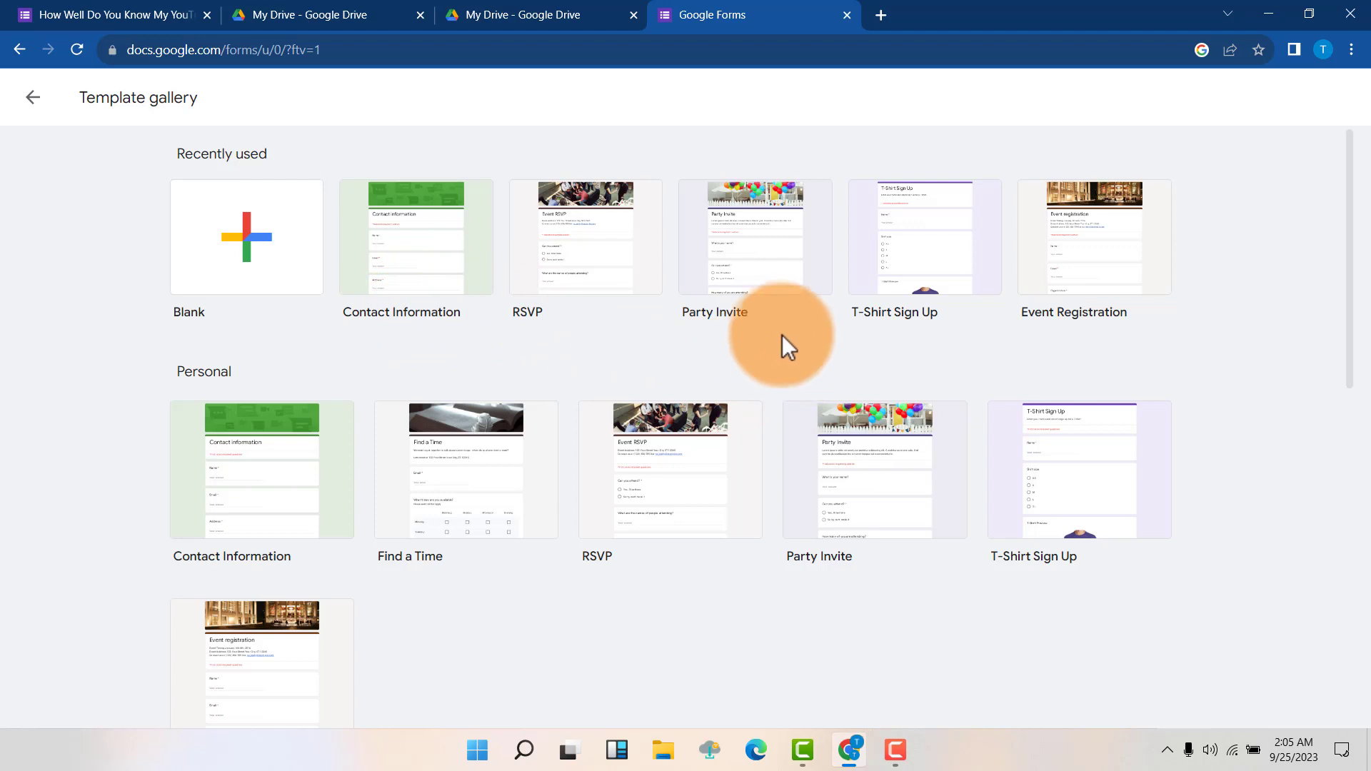
{"action": "scroll", "coordinate": [772, 297], "scroll_direction": "down", "scroll_amount": 1}
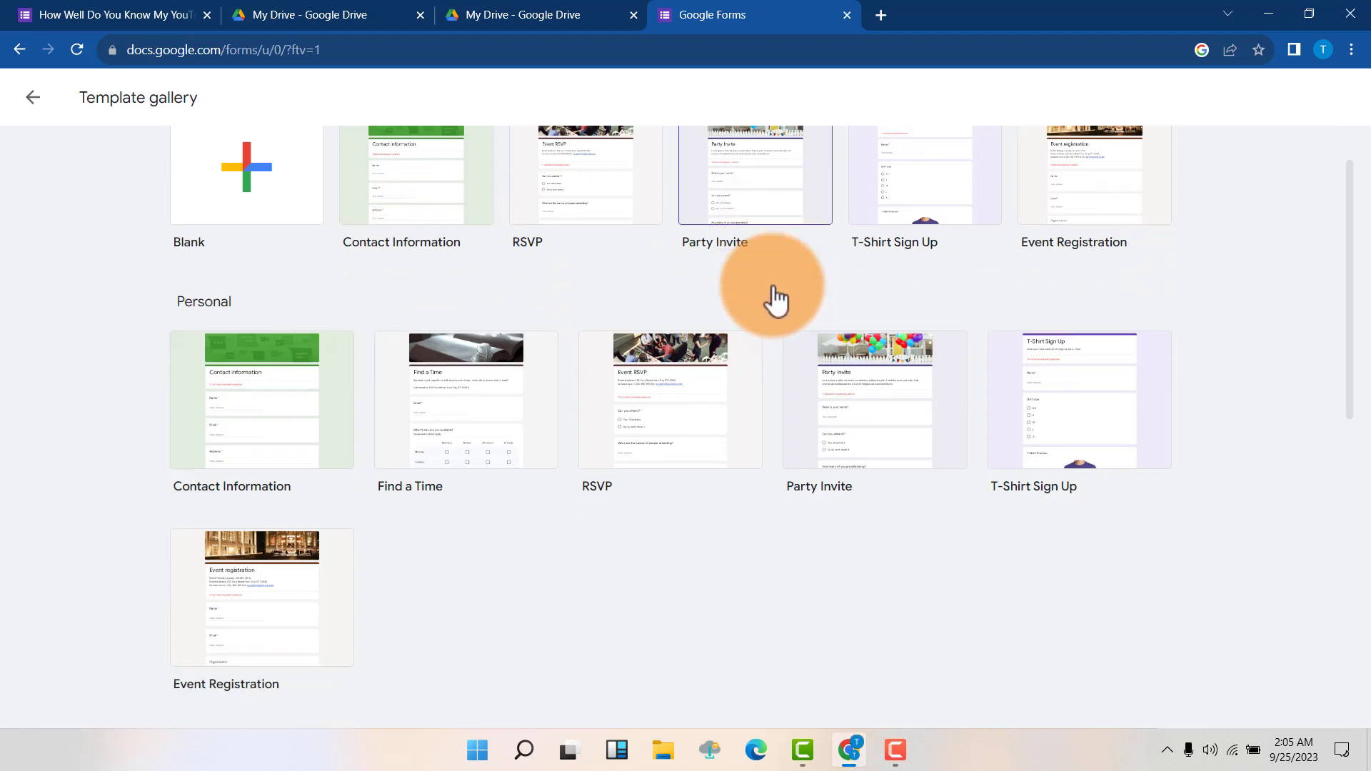
{"action": "scroll", "coordinate": [778, 275], "scroll_direction": "up", "scroll_amount": 1}
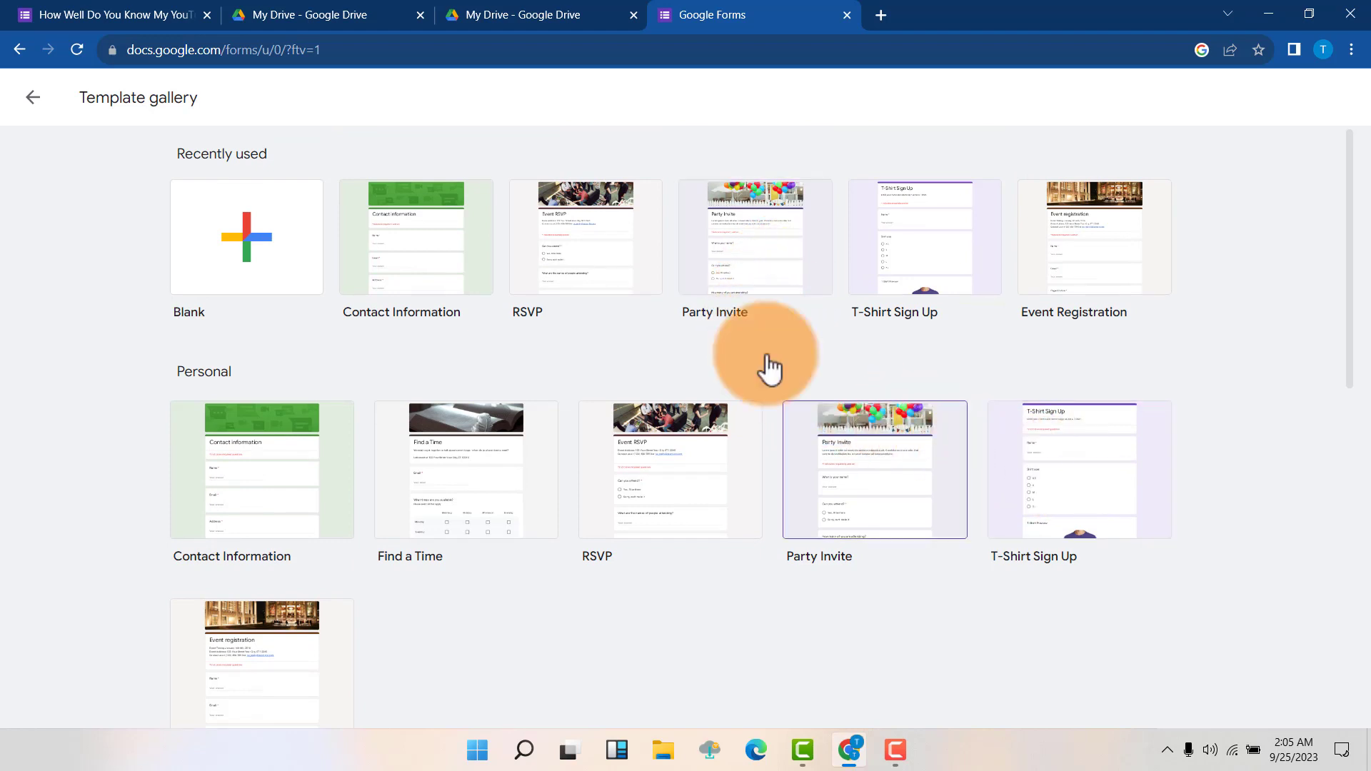
{"action": "key", "text": "F10"}
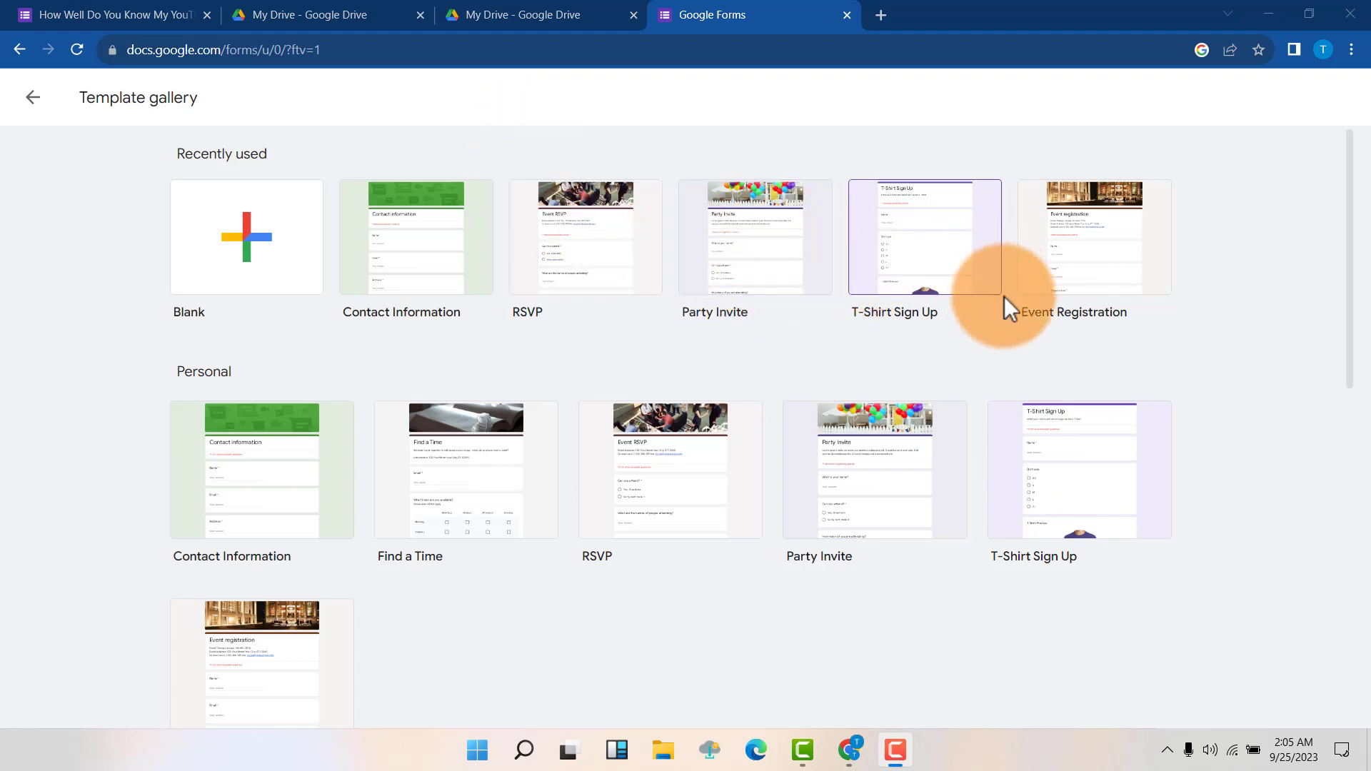
{"action": "scroll", "coordinate": [500, 529], "scroll_direction": "down", "scroll_amount": 1}
{"action": "scroll", "coordinate": [557, 393], "scroll_direction": "up", "scroll_amount": 1}
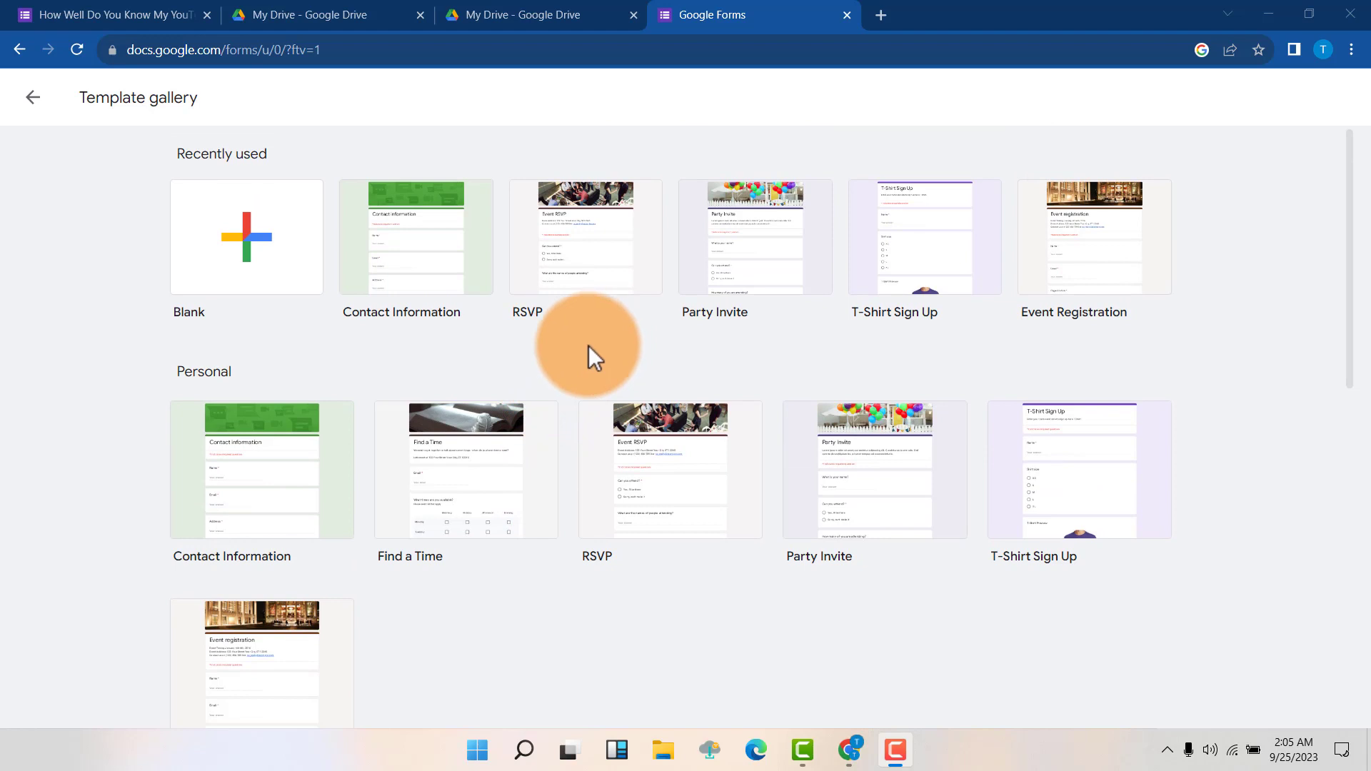
- Create a blank form and title it "How well do you know my Channel?" followed by the channel owner's name
{"action": "left_click", "coordinate": [269, 258]}
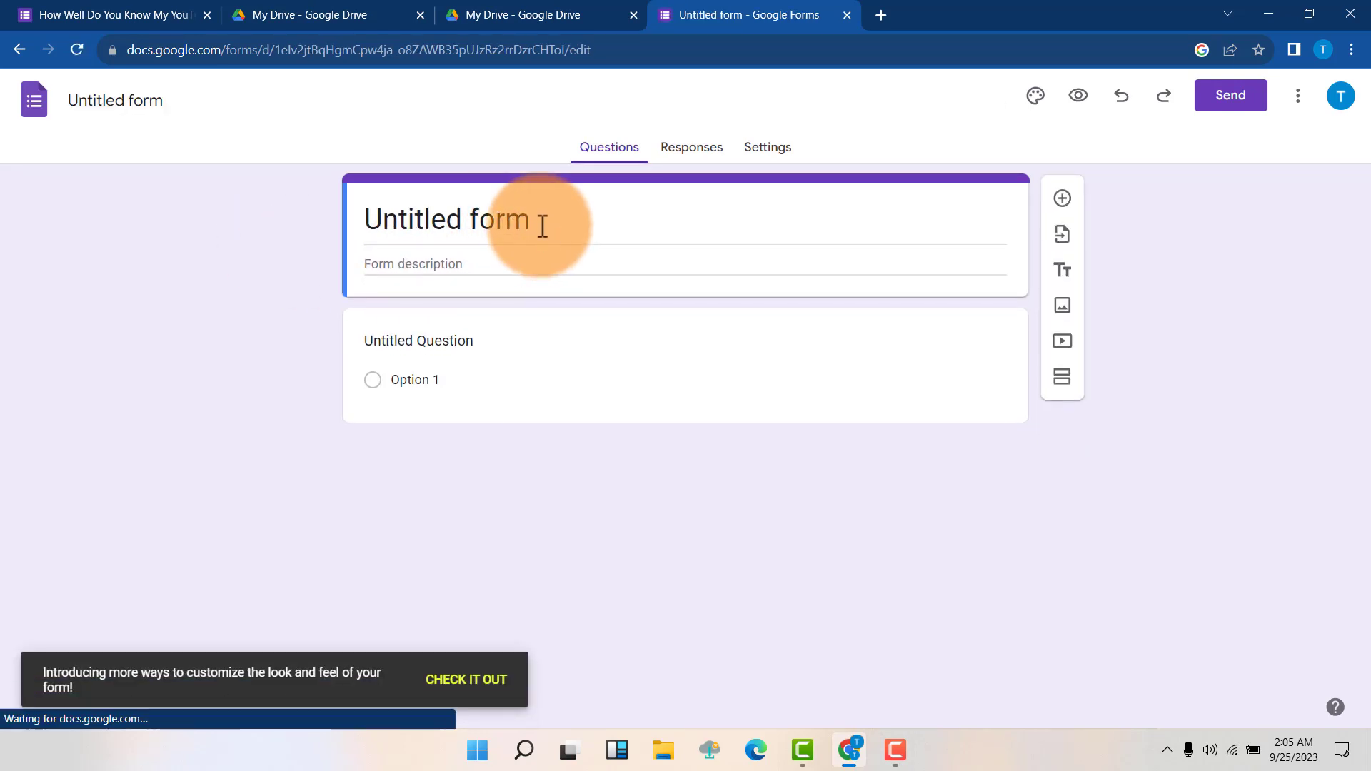
{"action": "left_click_drag", "start_coordinate": [542, 226], "coordinate": [329, 263]}
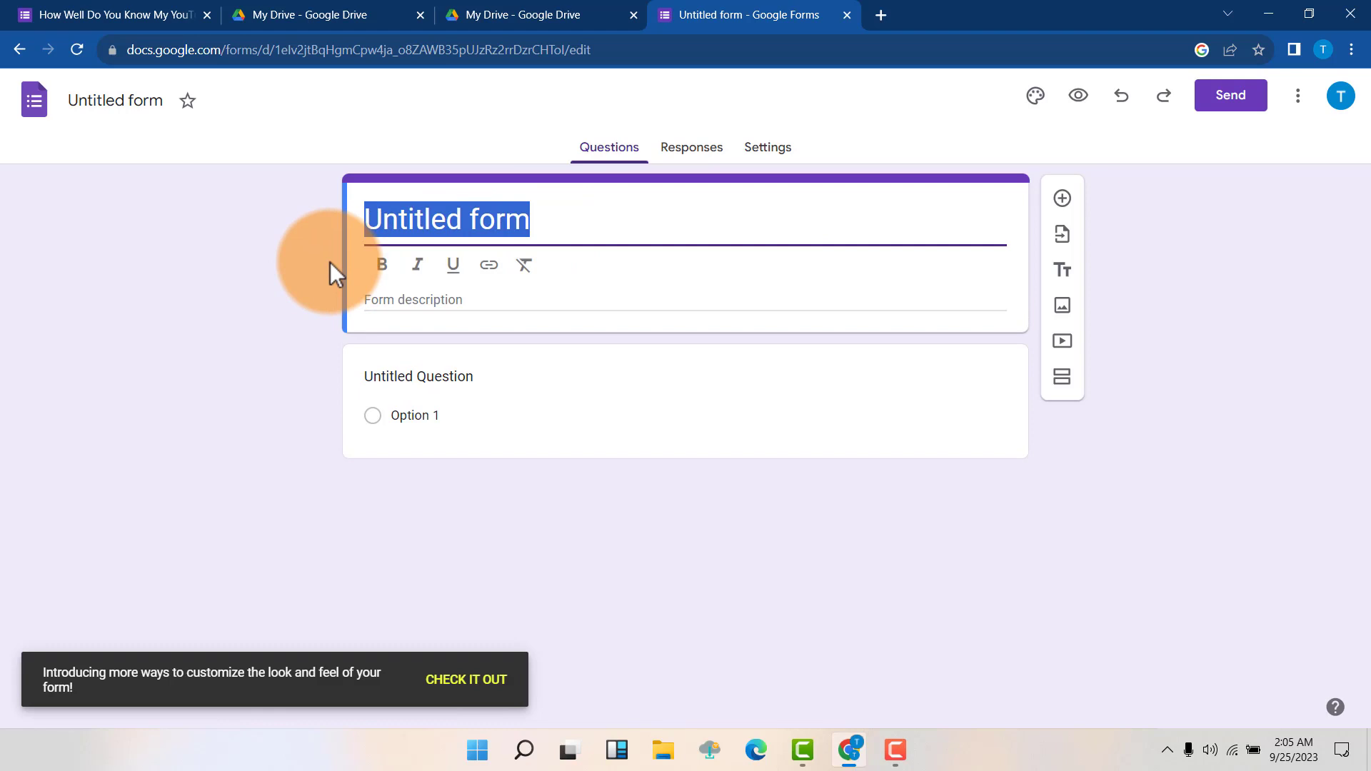
{"action": "type", "text": "How we"}
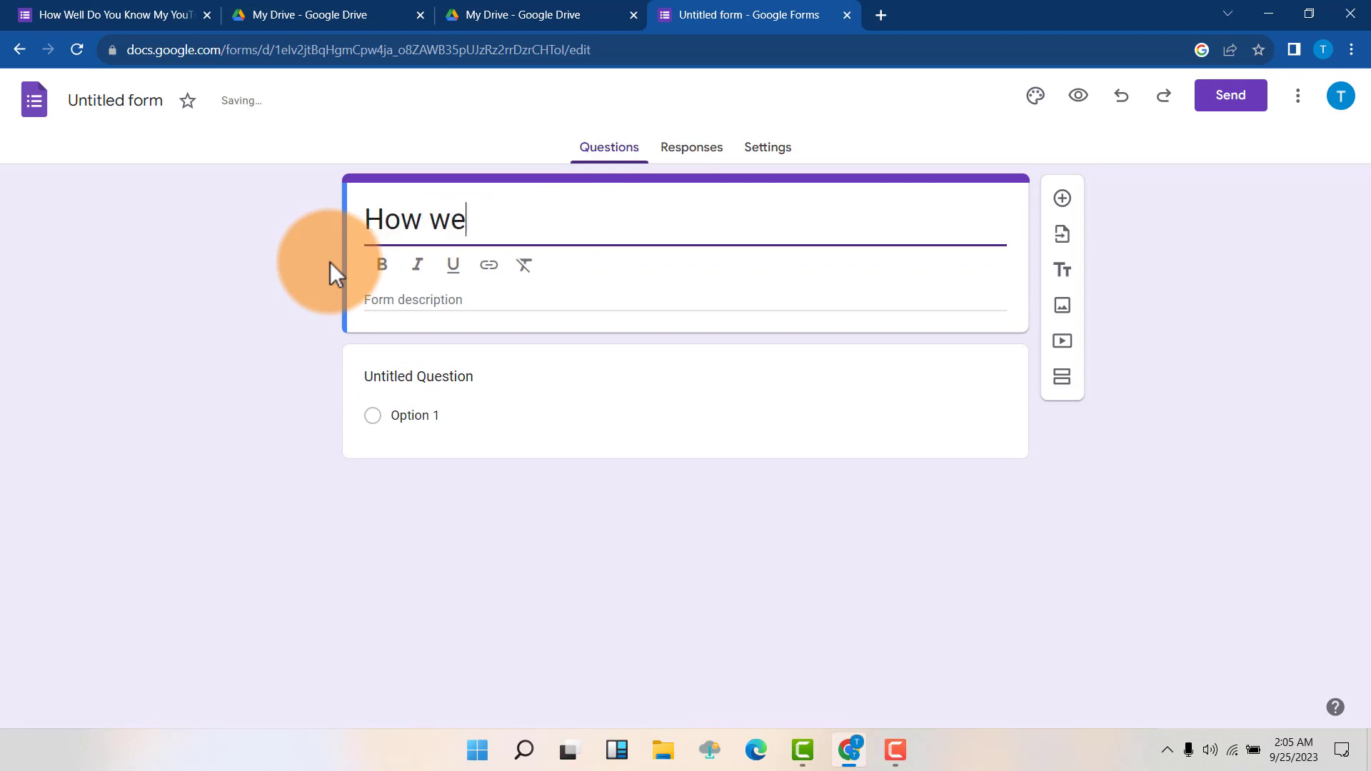
{"action": "type", "text": "ll do you kn"}
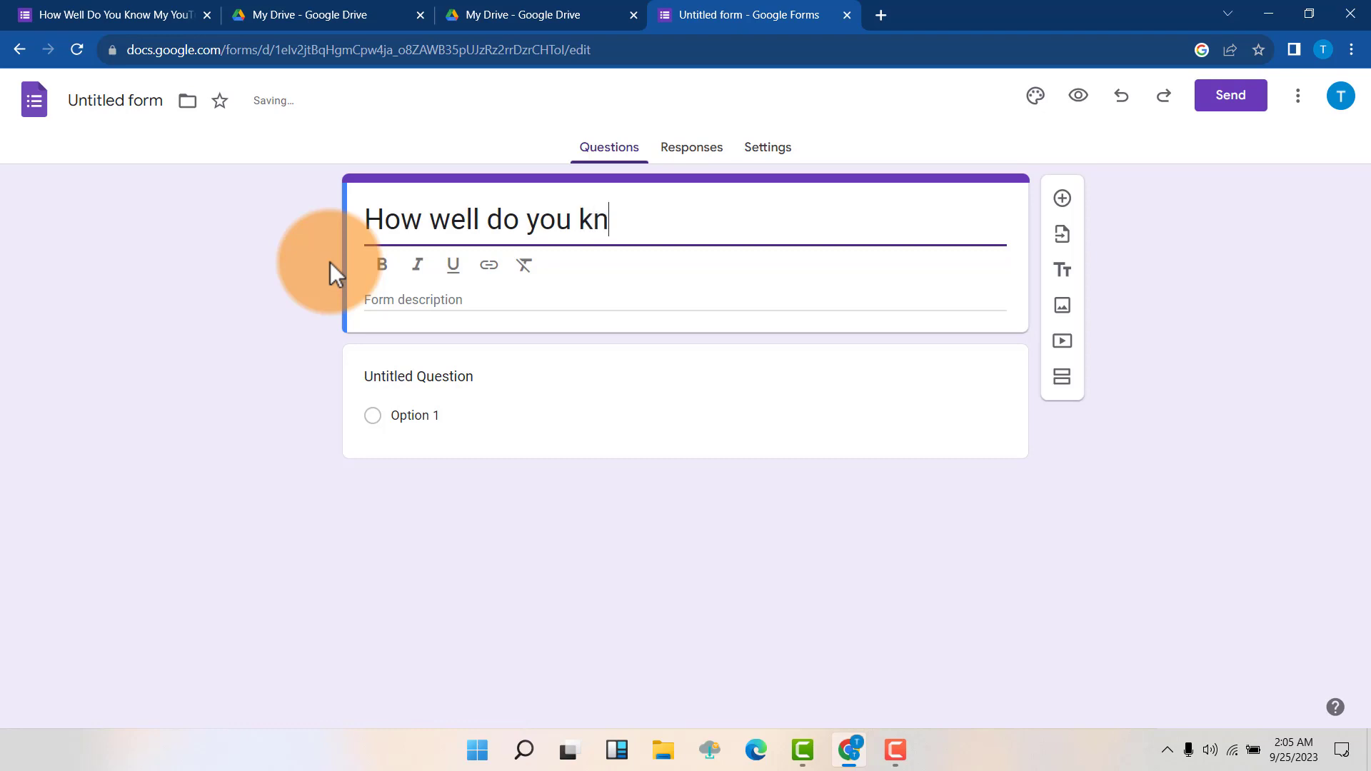
{"action": "type", "text": "ow my "}
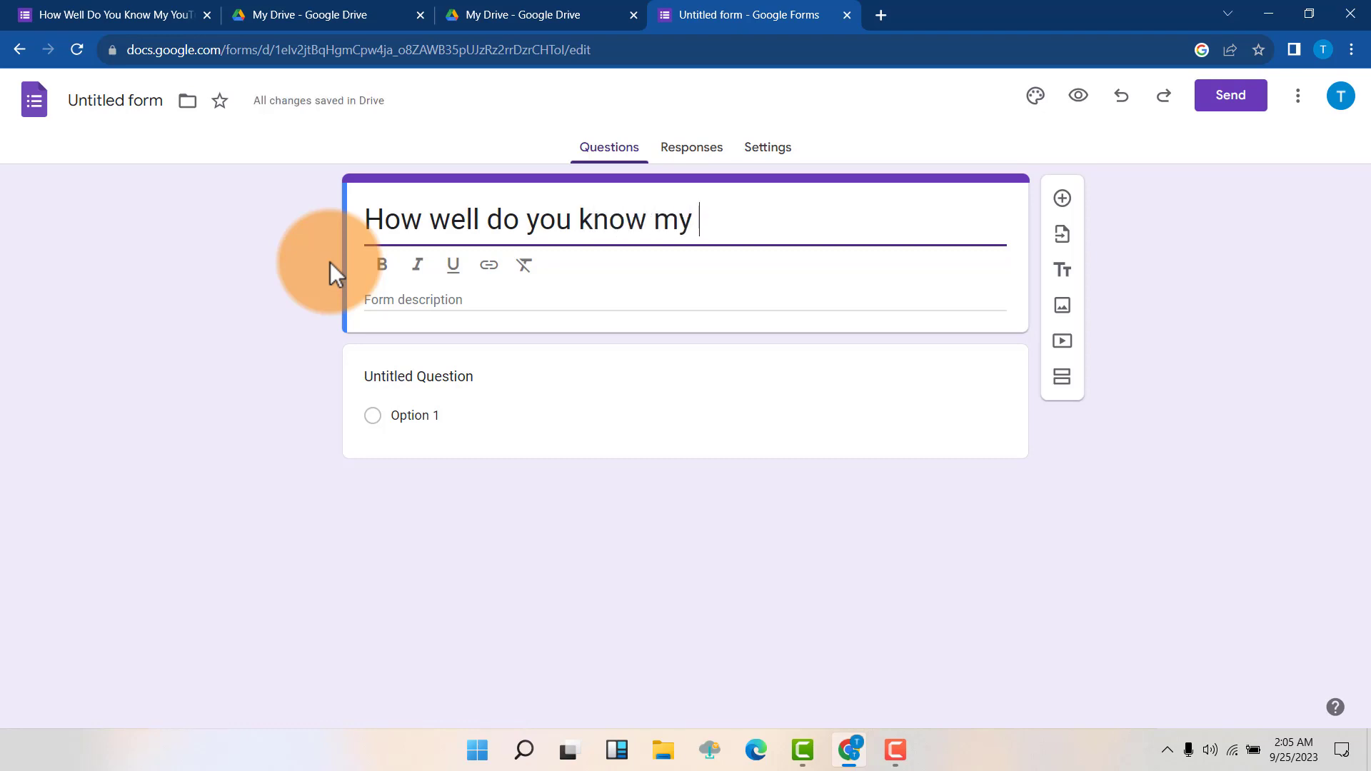
{"action": "type", "text": "Channel?"}
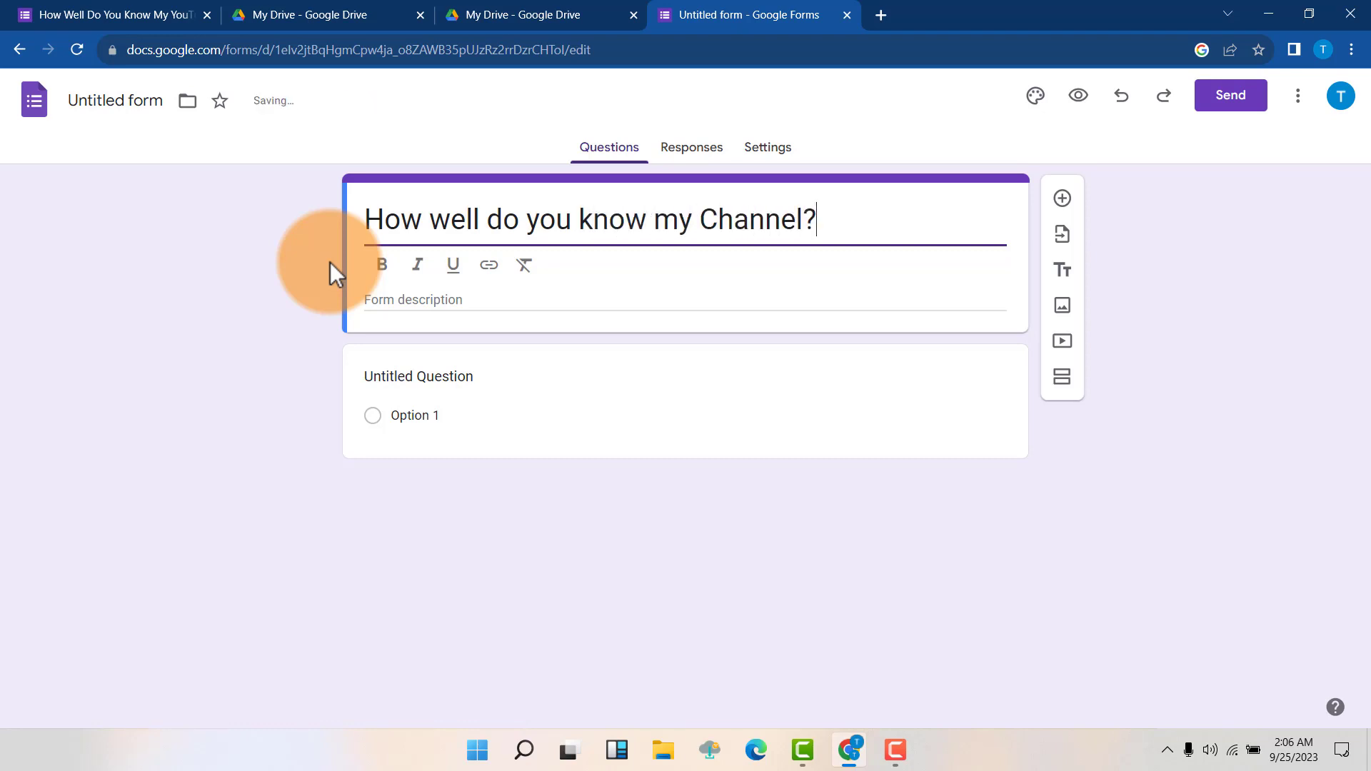
{"action": "type", "text": " Davis"}
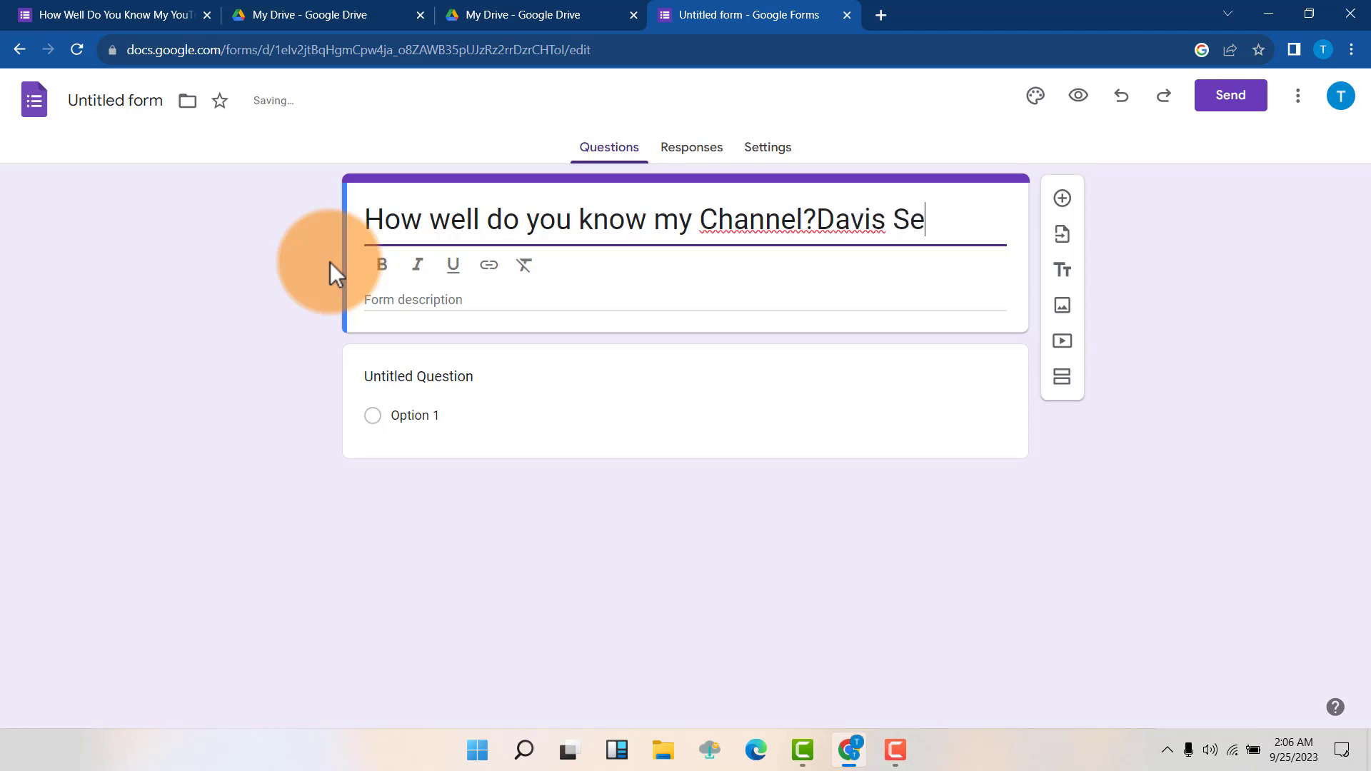
{"action": "type", "text": " Senei"}
- Apply the spelling suggestion that separates "Channel?" from the name in the form title
{"action": "right_click", "coordinate": [746, 222]}
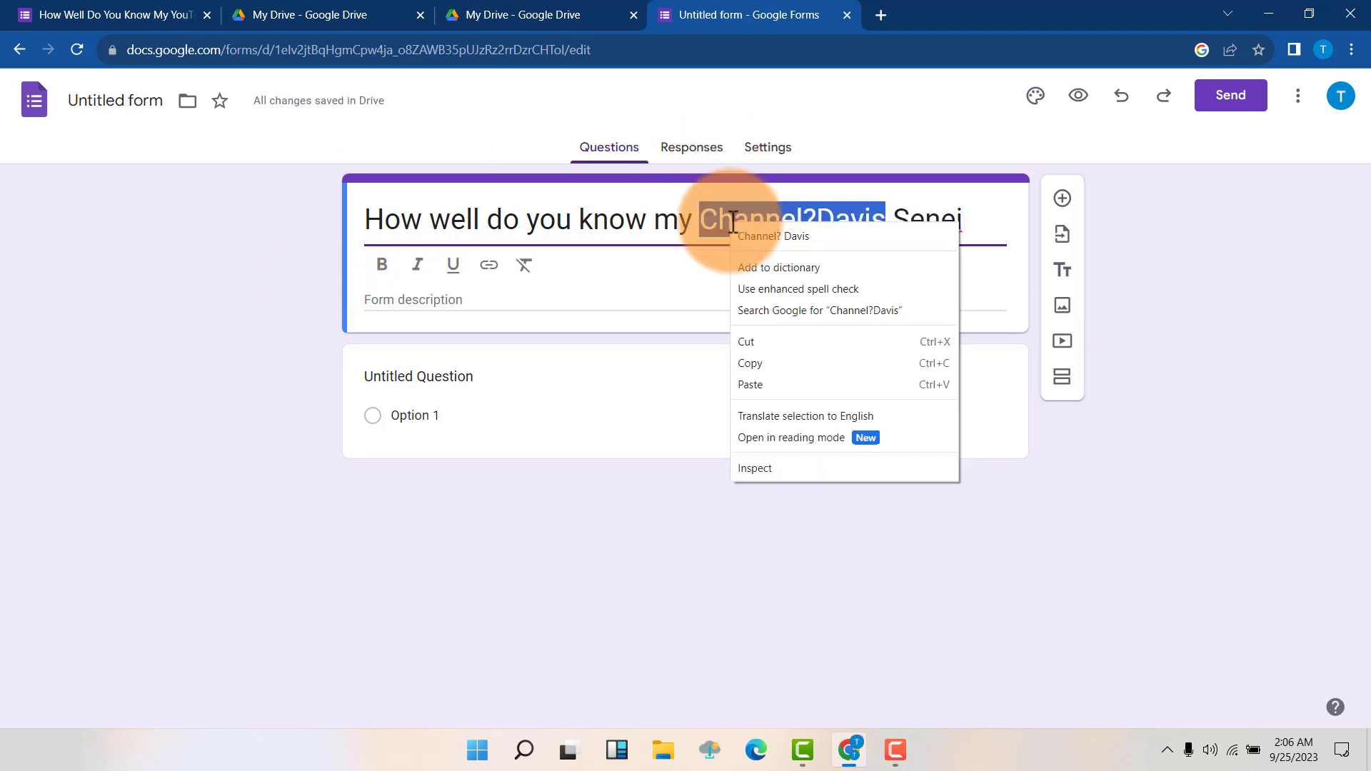
{"action": "left_click", "coordinate": [749, 230]}
{"action": "right_click", "coordinate": [918, 223]}
{"action": "right_click", "coordinate": [918, 222]}
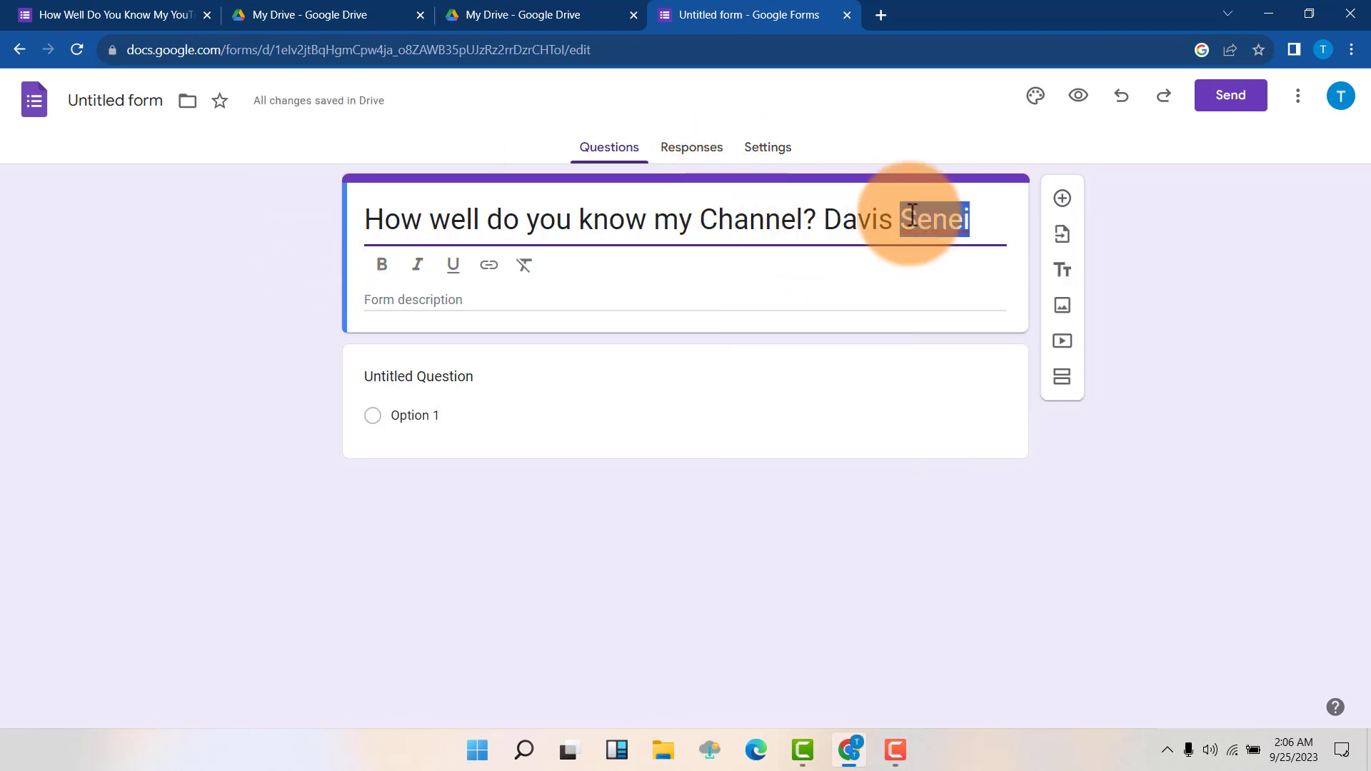
{"action": "right_click", "coordinate": [918, 221]}
{"action": "left_click", "coordinate": [962, 302]}
{"action": "left_click", "coordinate": [964, 214]}
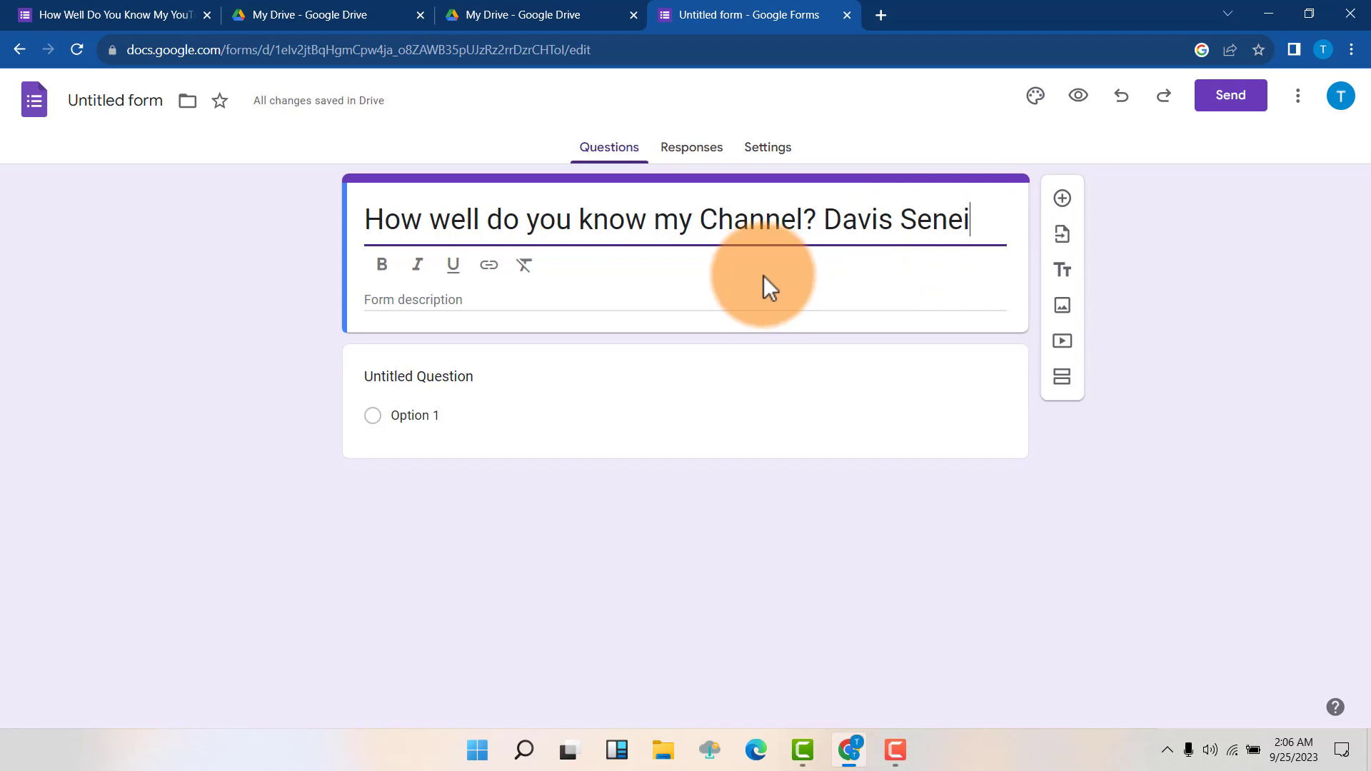
- Add description "Let's have some fun and find out how much you know about my YouTube channel! Fill out this survey and see if you're a true fan."
{"action": "left_click", "coordinate": [460, 304]}
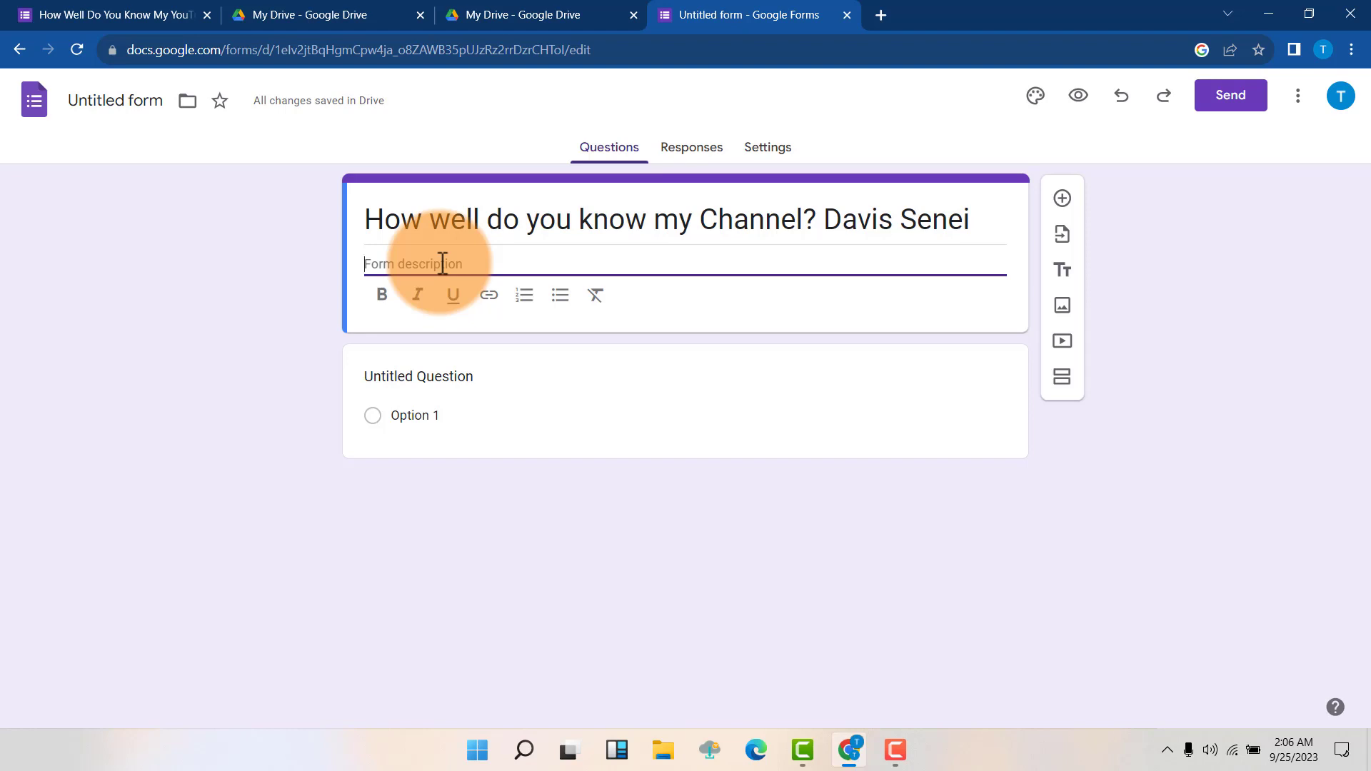
{"action": "type", "text": "Let's have some fun and find out how much you know about my YouTube channel! Fill out this survey and see if you're a true fan."}
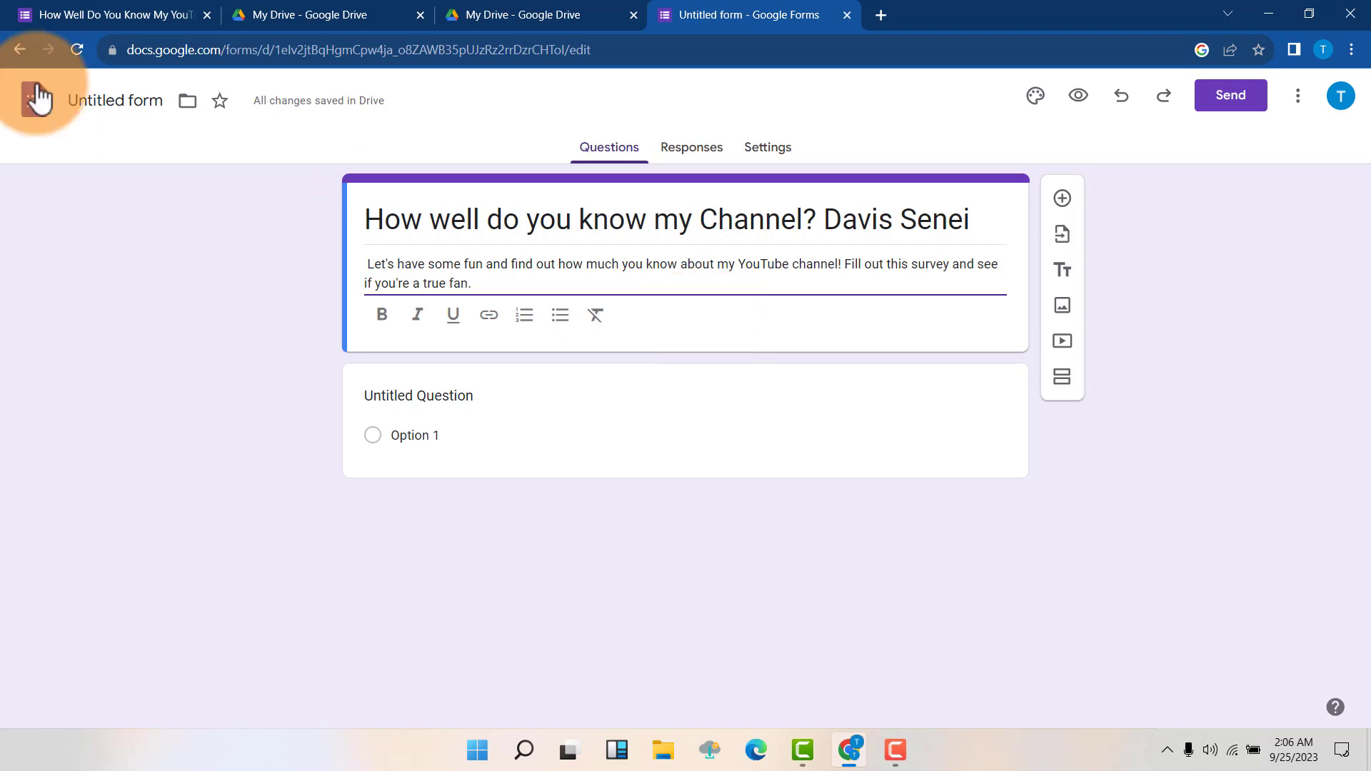
- Look through the existing "How Well Do You Know My YouTube Channel?" survey and copy its question "What is Your Name"
{"action": "left_click", "coordinate": [57, 14]}
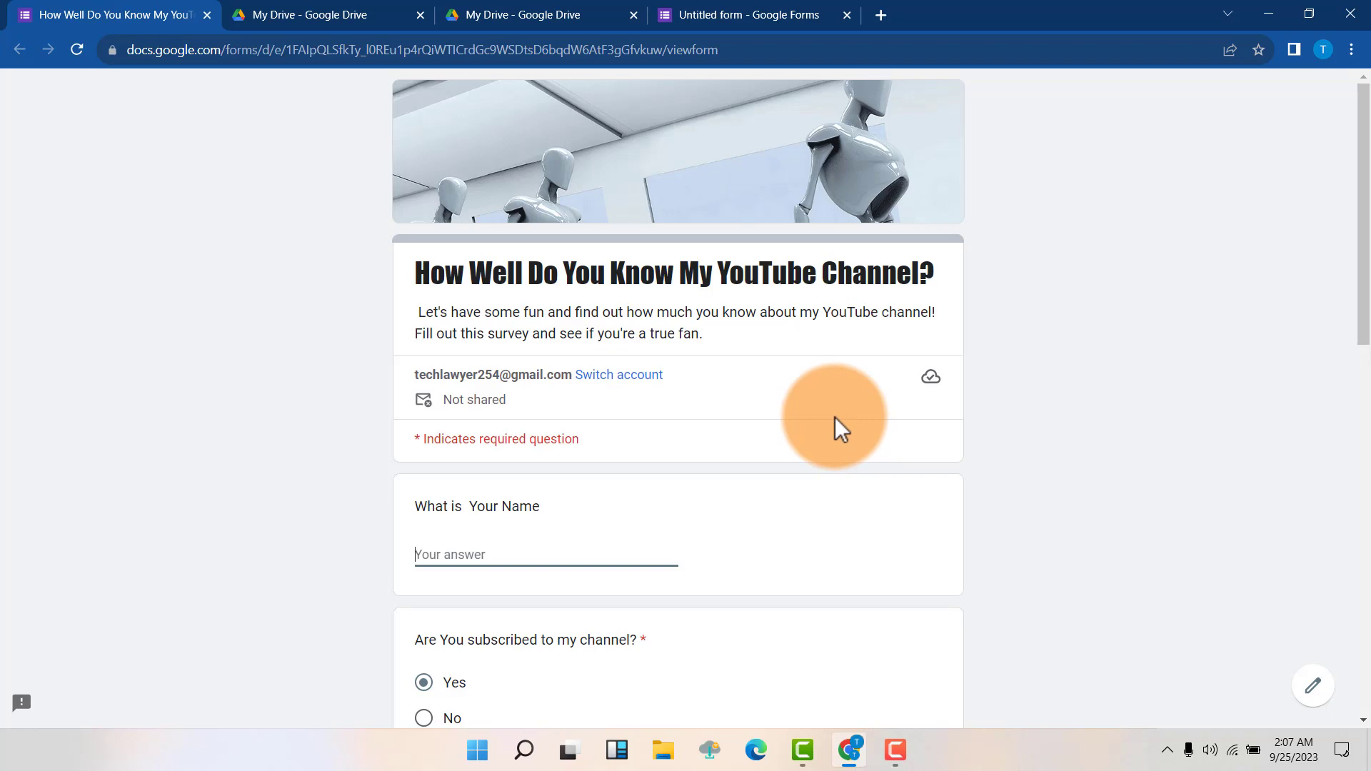
{"action": "scroll", "coordinate": [859, 385], "scroll_direction": "down", "scroll_amount": 10}
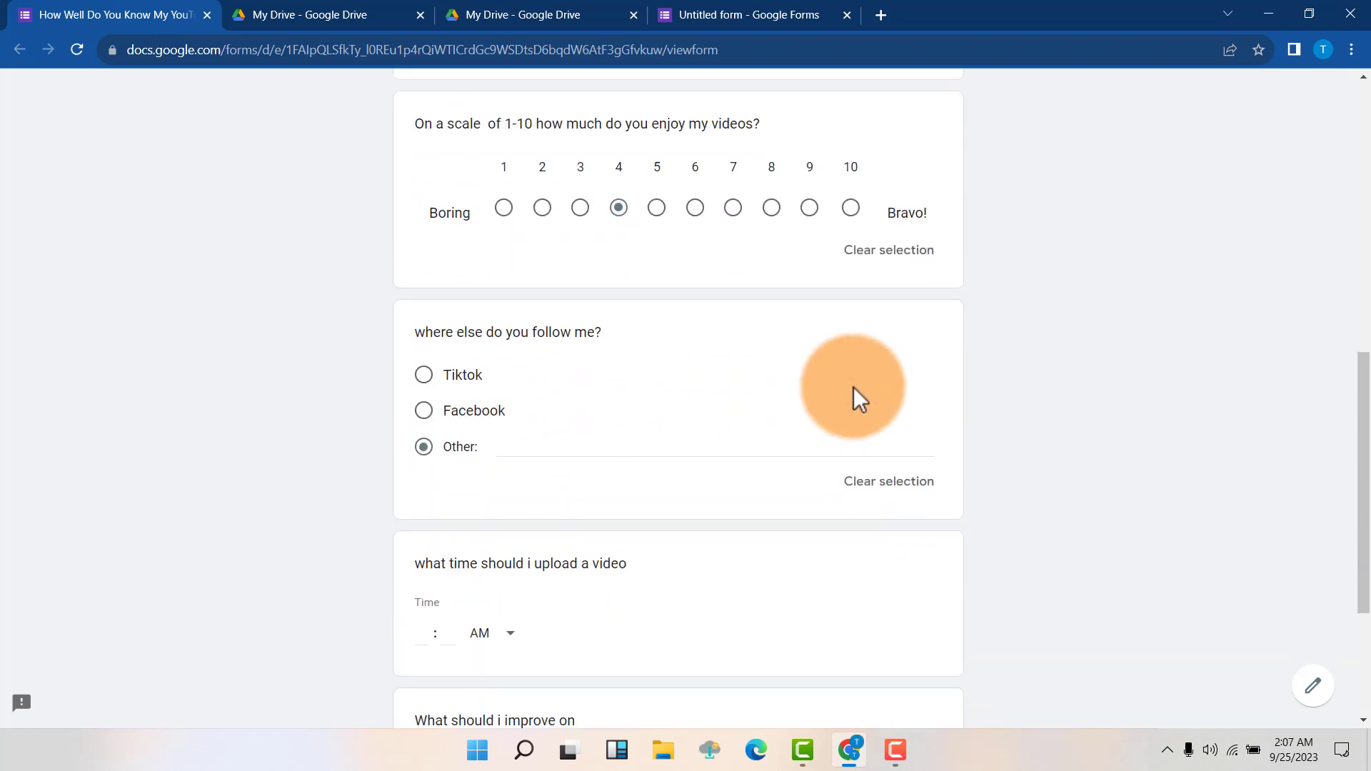
{"action": "scroll", "coordinate": [850, 385], "scroll_direction": "down", "scroll_amount": 3}
{"action": "scroll", "coordinate": [843, 377], "scroll_direction": "up", "scroll_amount": 15}
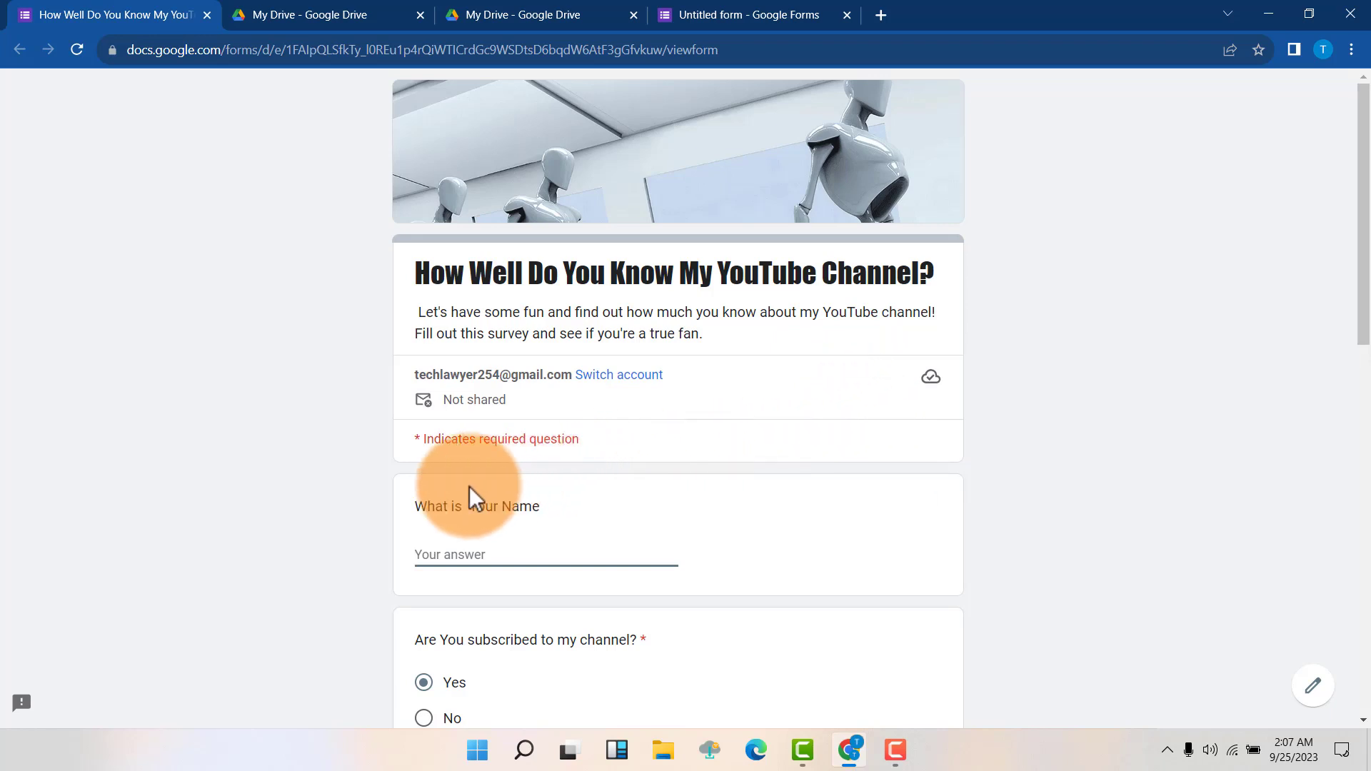
{"action": "left_click_drag", "start_coordinate": [415, 505], "coordinate": [545, 499]}
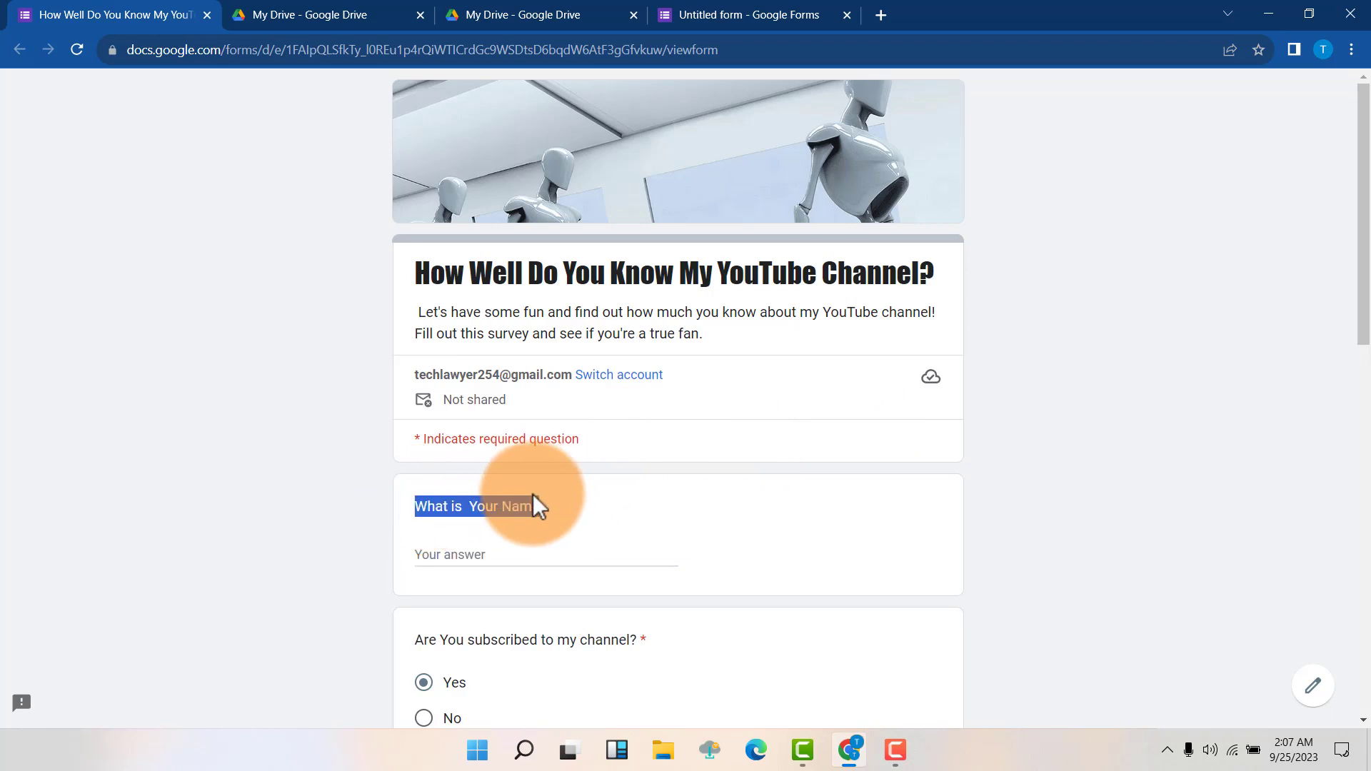
{"action": "right_click", "coordinate": [542, 505]}
{"action": "left_click", "coordinate": [543, 511]}
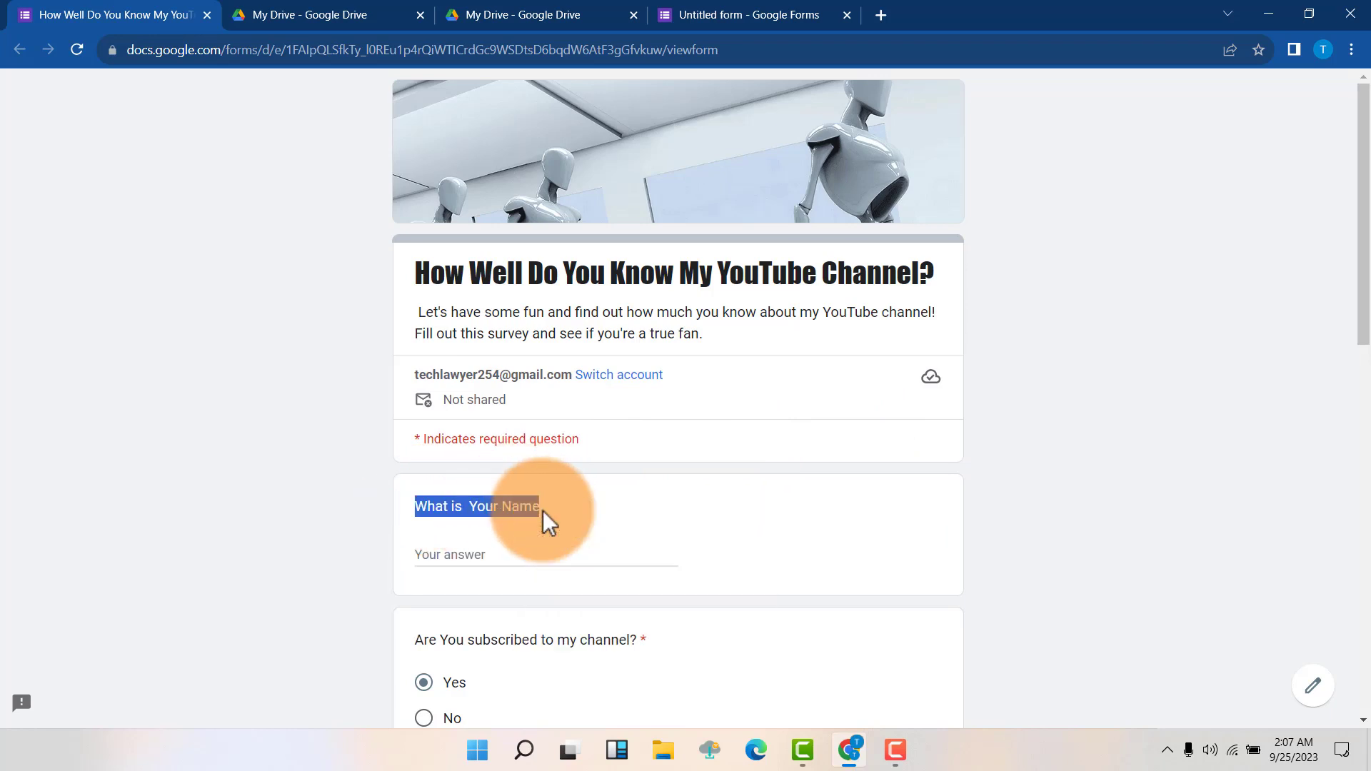
- Set the first question of the new form to "What is Your Name" and check the available question types
{"action": "left_click", "coordinate": [740, 10]}
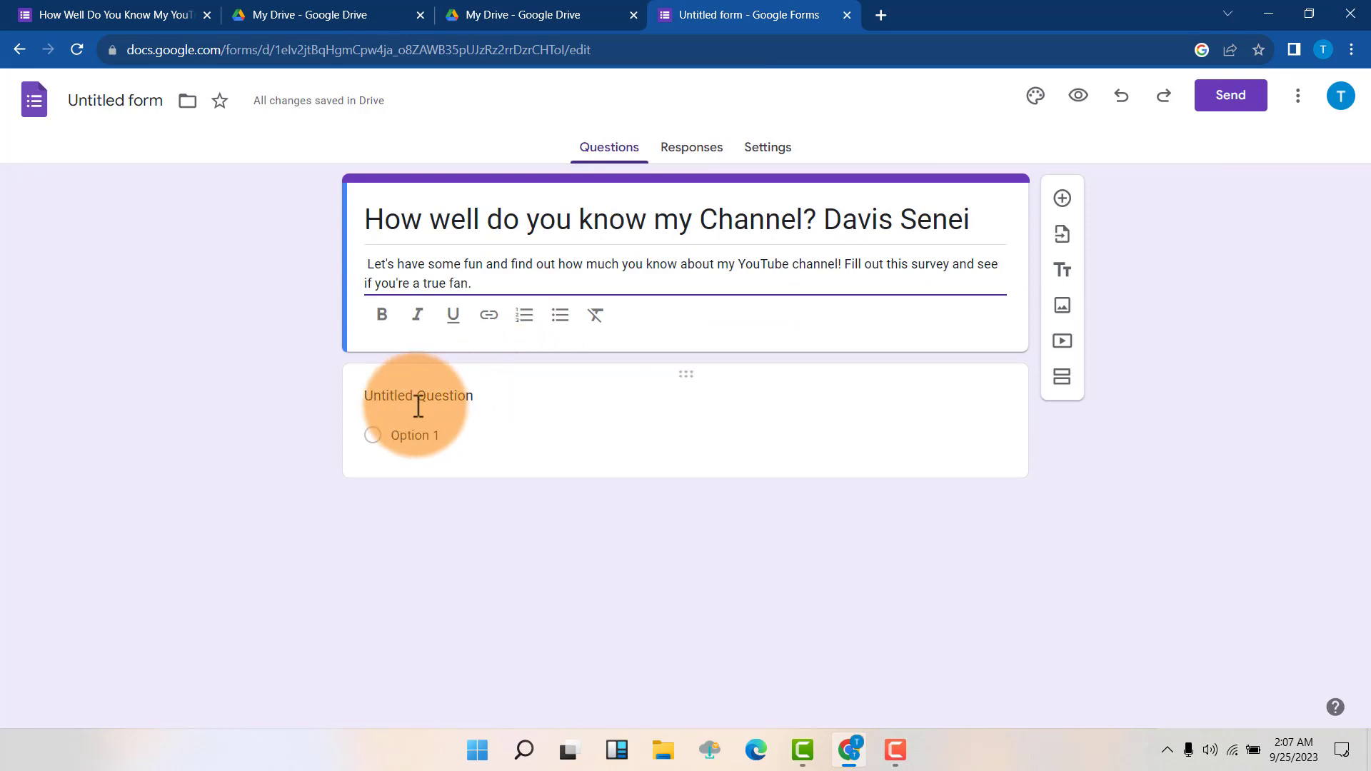
{"action": "left_click", "coordinate": [479, 397]}
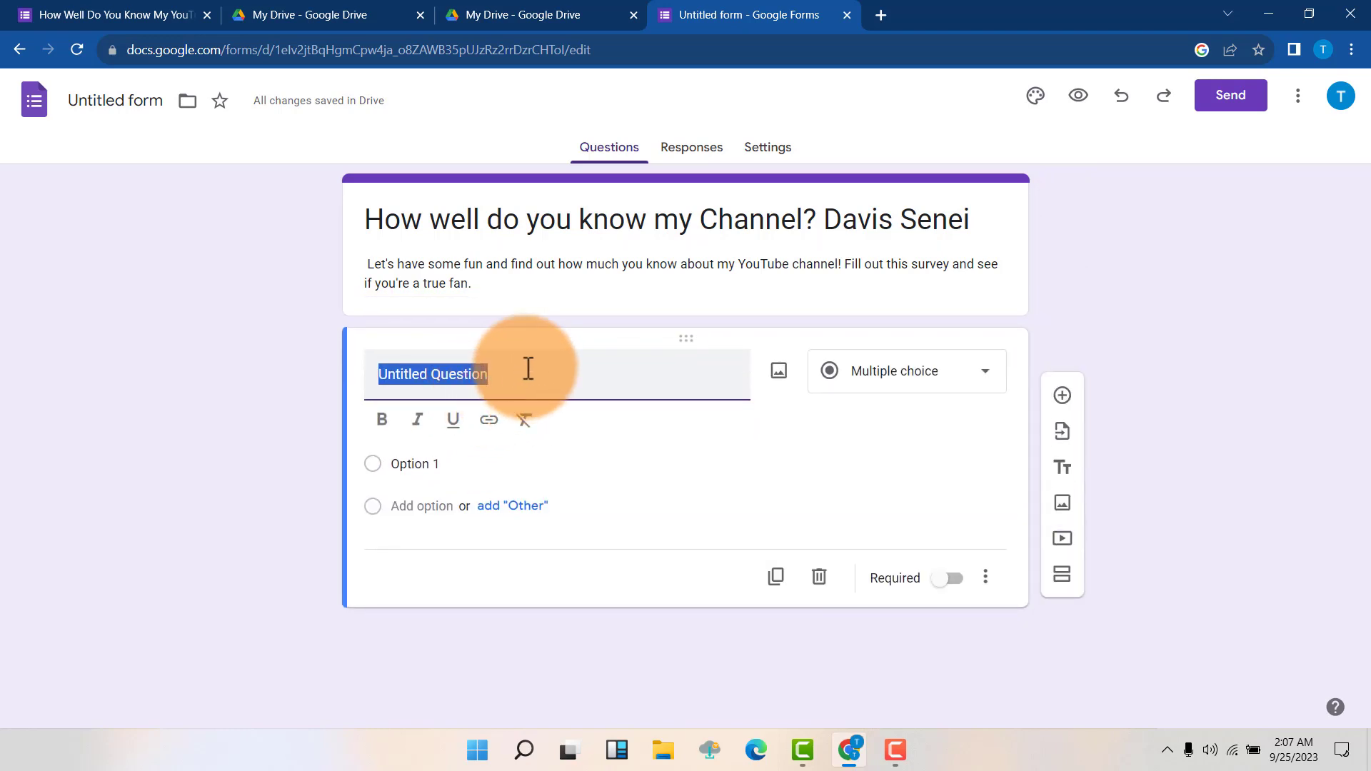
{"action": "type", "text": "What is  Your Name"}
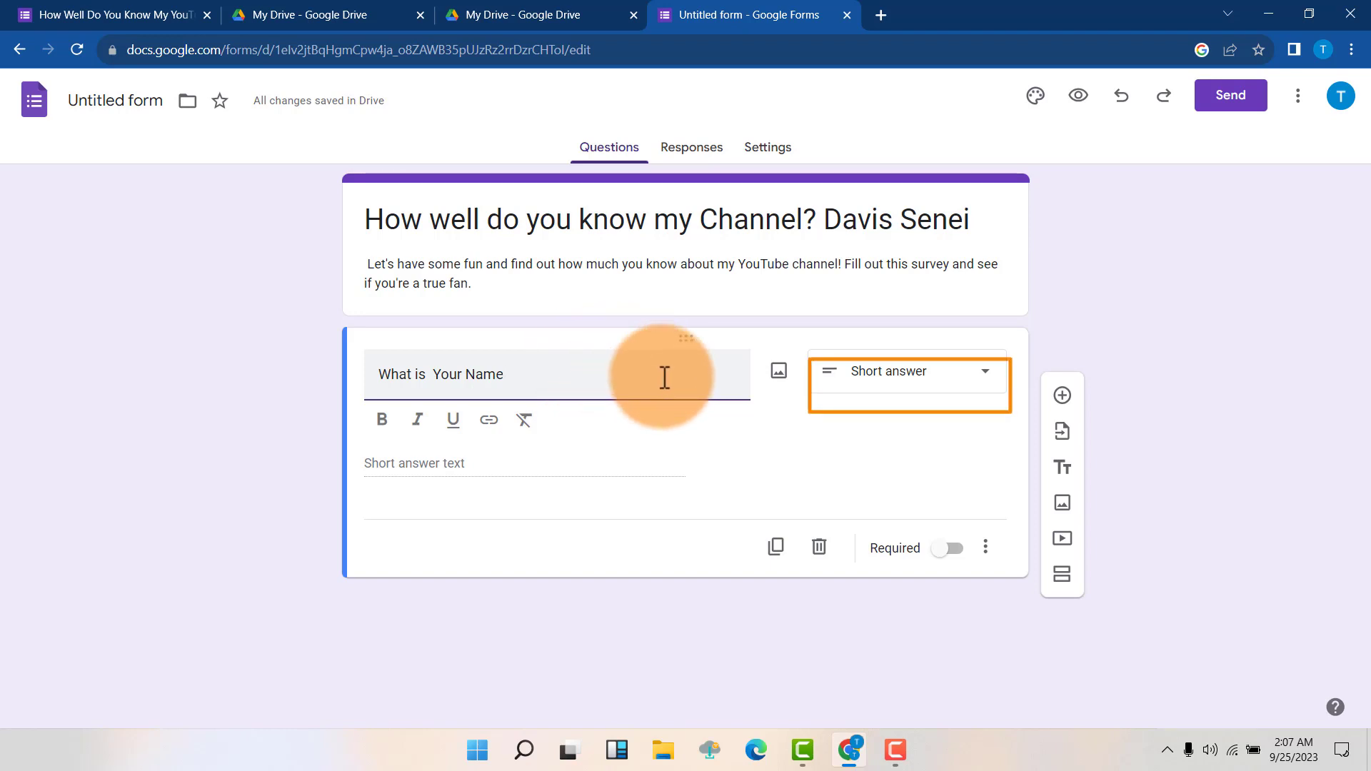
{"action": "left_click", "coordinate": [903, 382]}
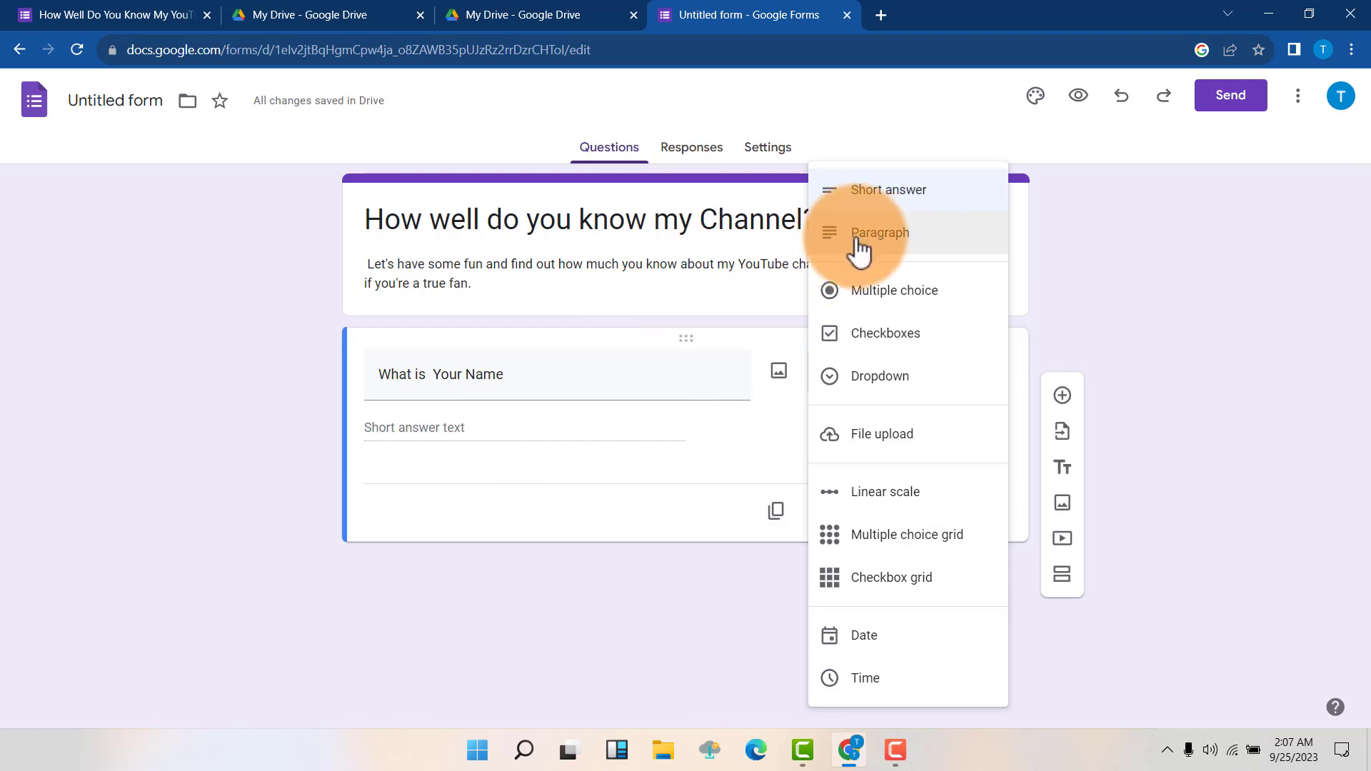
{"action": "left_click", "coordinate": [709, 427]}
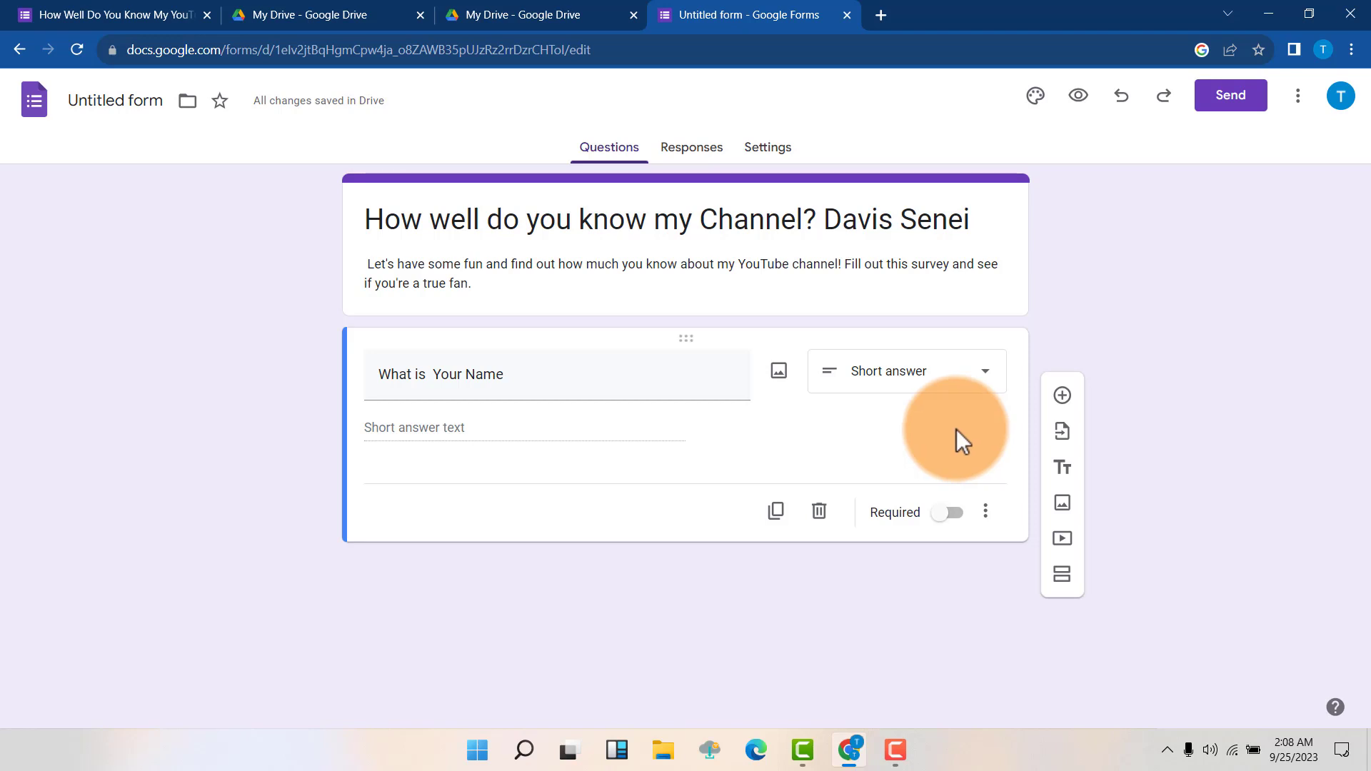
- Add a second question with the text "Are You subscribed to my channel?" copied from the existing survey
{"action": "left_click", "coordinate": [1063, 397]}
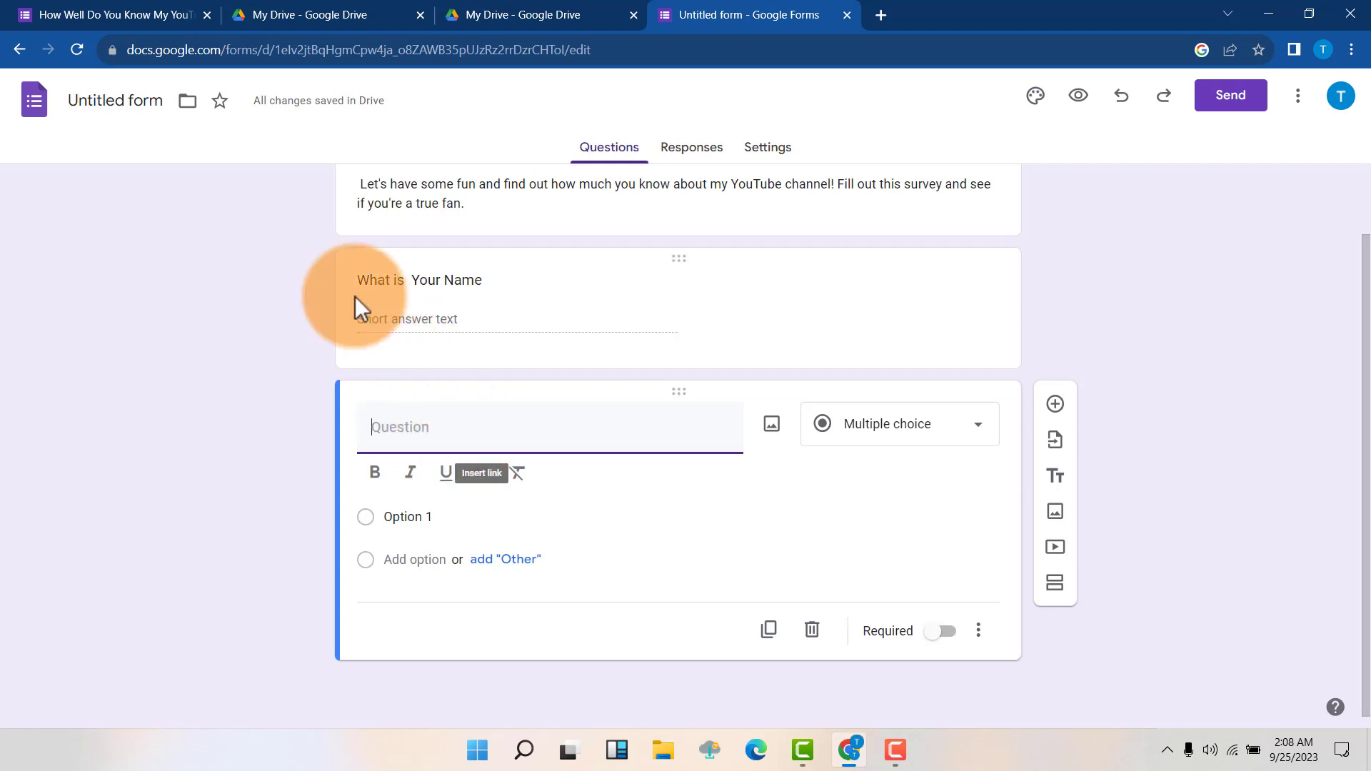
{"action": "left_click", "coordinate": [91, 7]}
{"action": "scroll", "coordinate": [400, 457], "scroll_direction": "down", "scroll_amount": 3}
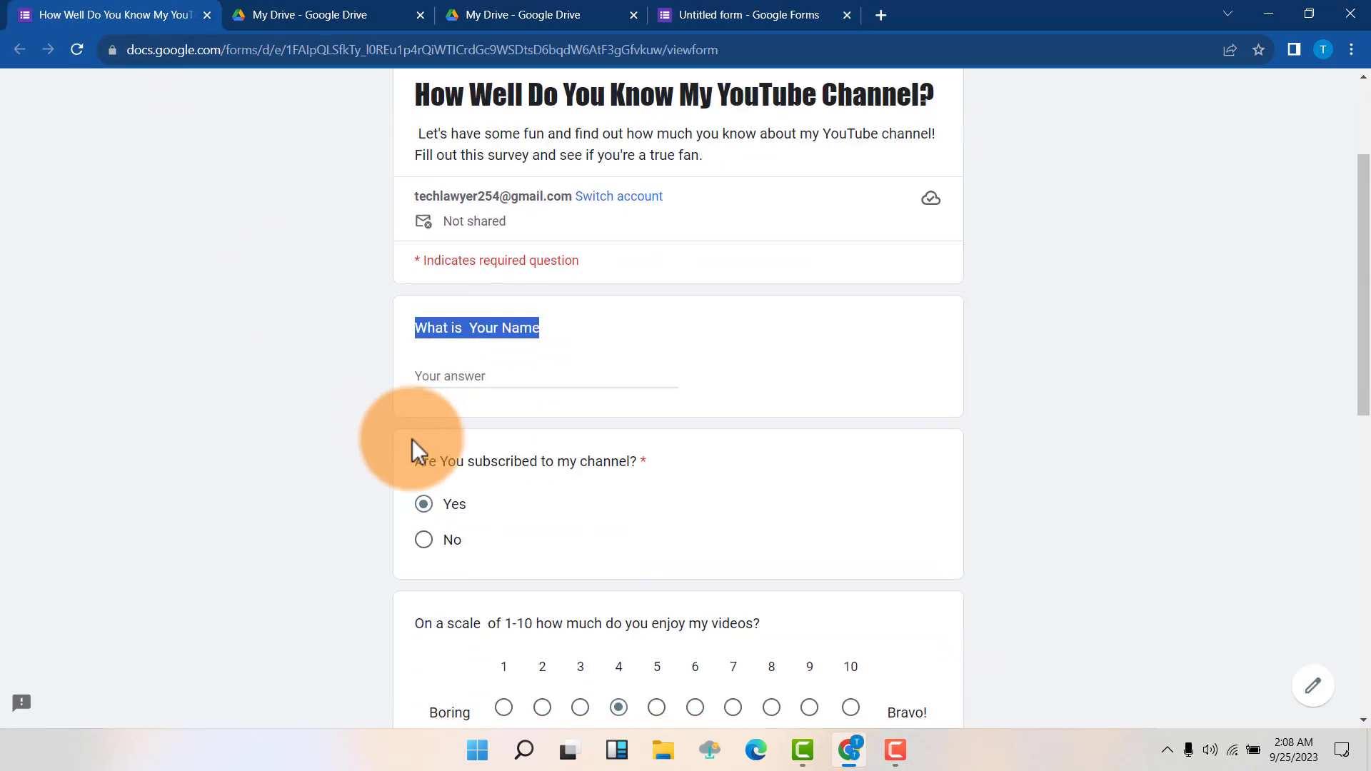
{"action": "left_click_drag", "start_coordinate": [413, 461], "coordinate": [634, 456]}
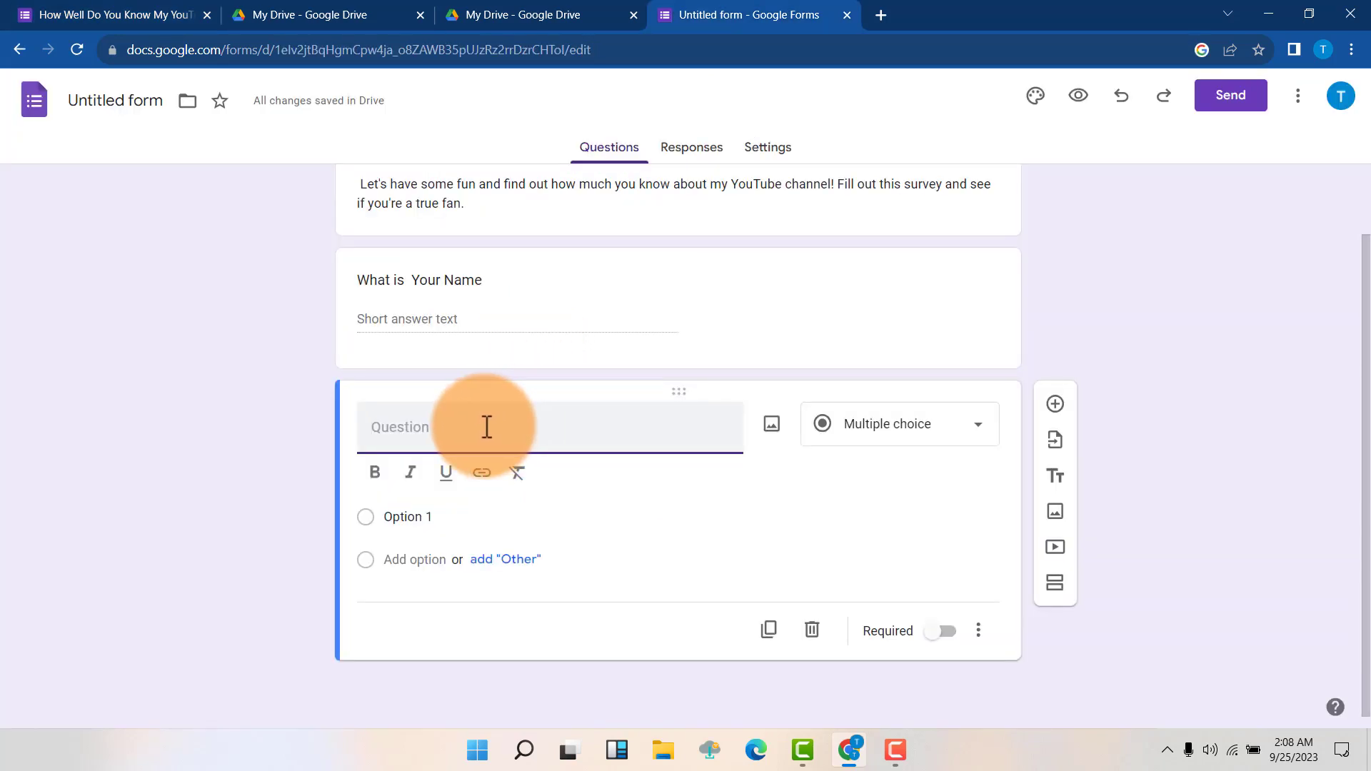
{"action": "key", "text": "ctrl+v"}
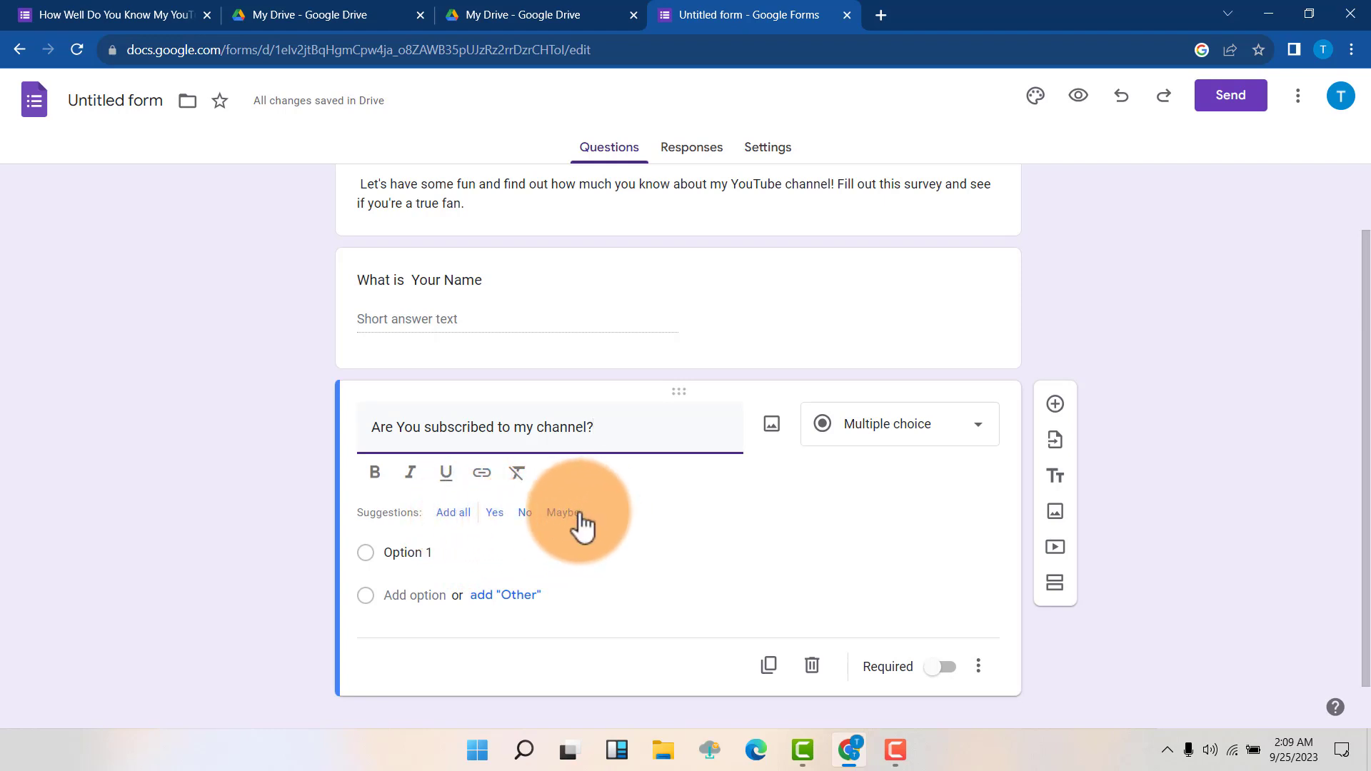
- Add all suggested answers to the subscription question, remove Maybe, and keep the Multiple choice type
{"action": "left_click", "coordinate": [455, 514]}
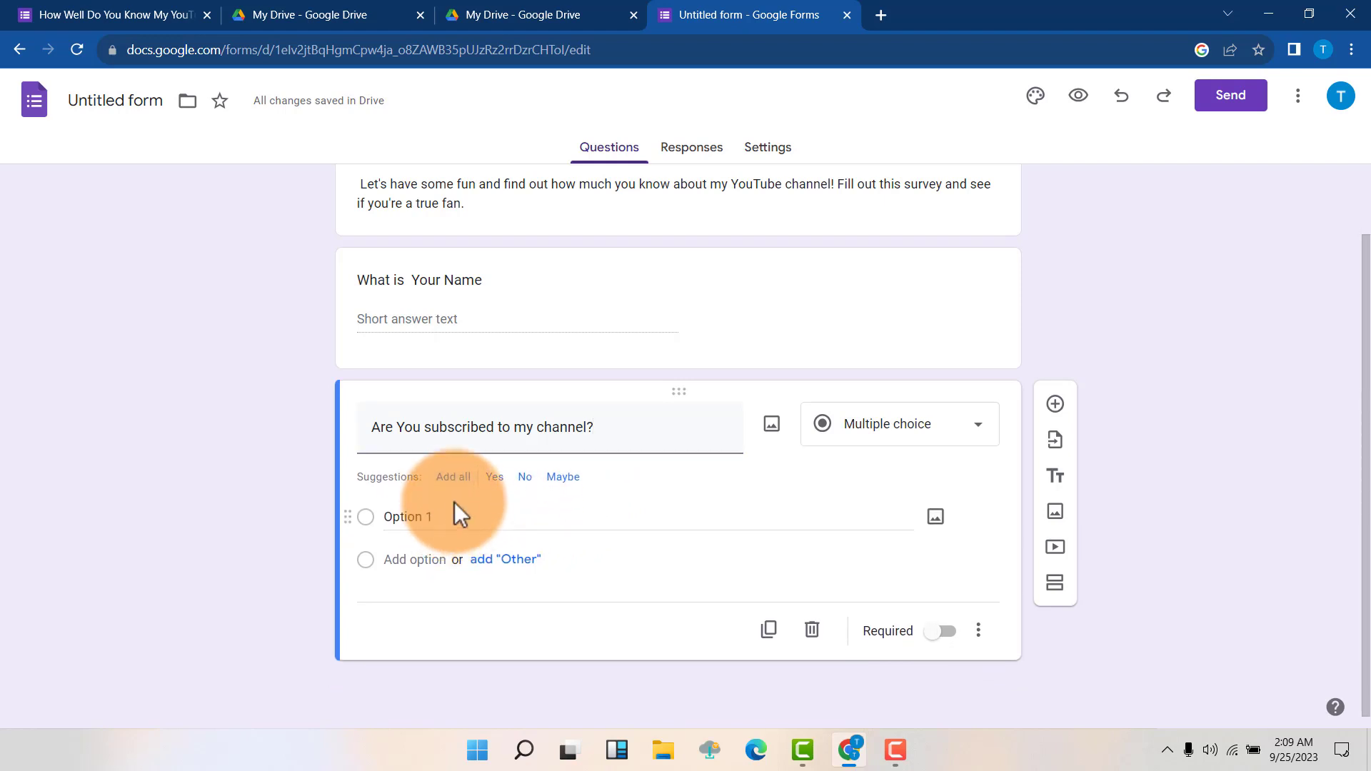
{"action": "left_click", "coordinate": [454, 477]}
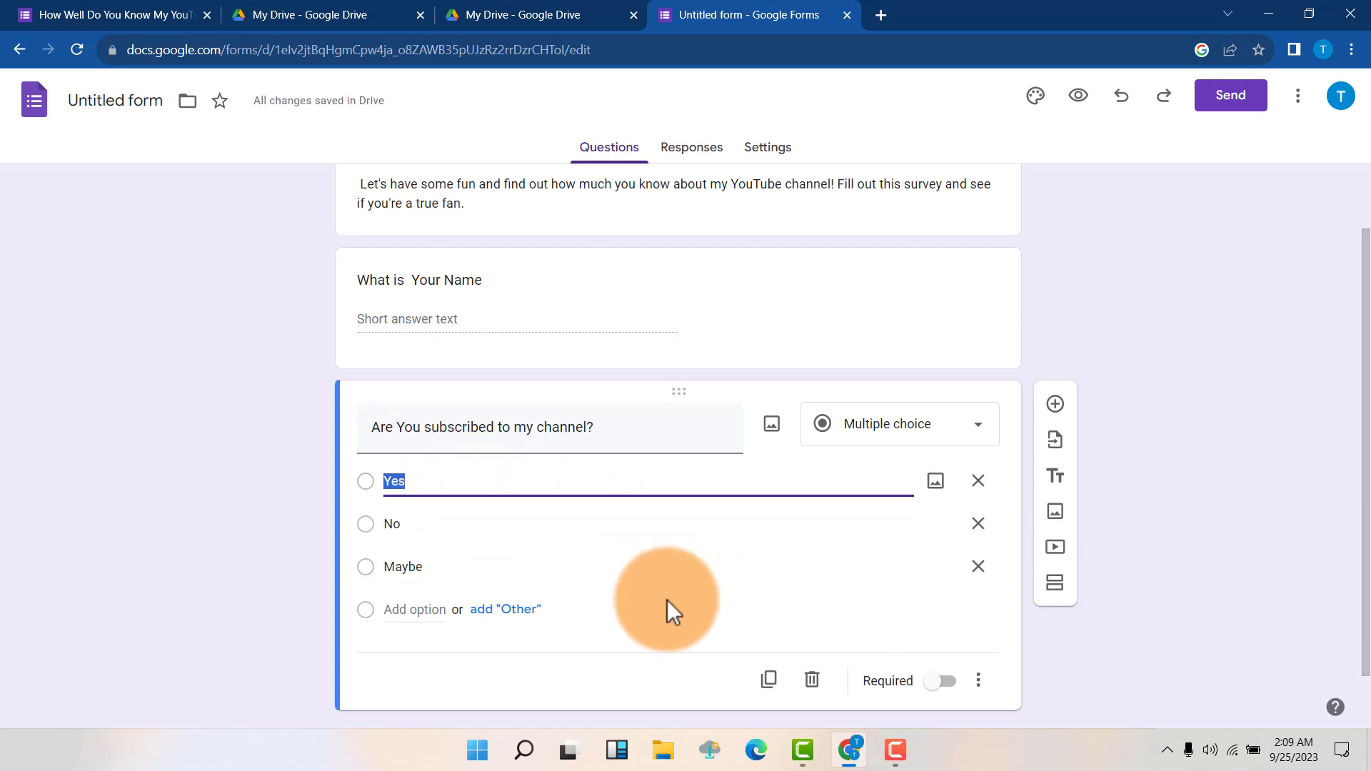
{"action": "left_click", "coordinate": [435, 525]}
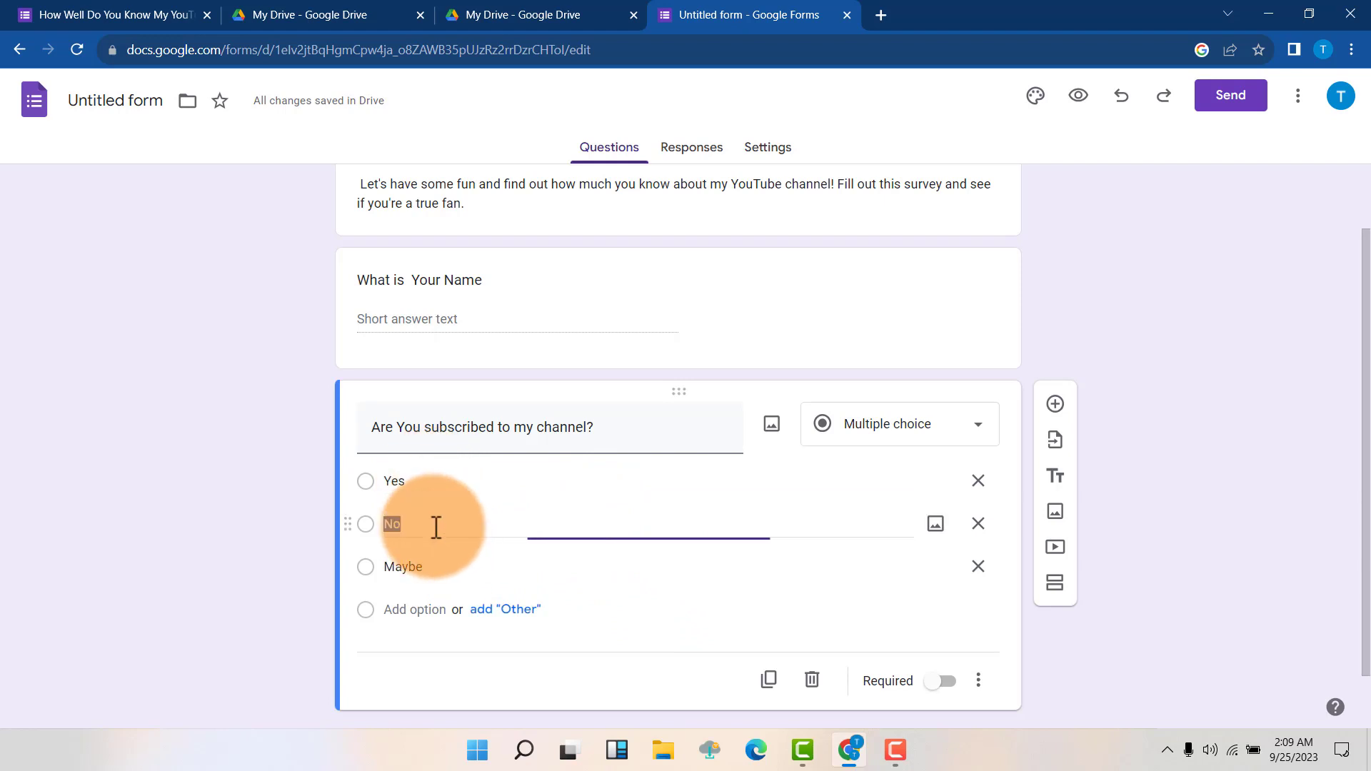
{"action": "left_click", "coordinate": [457, 566]}
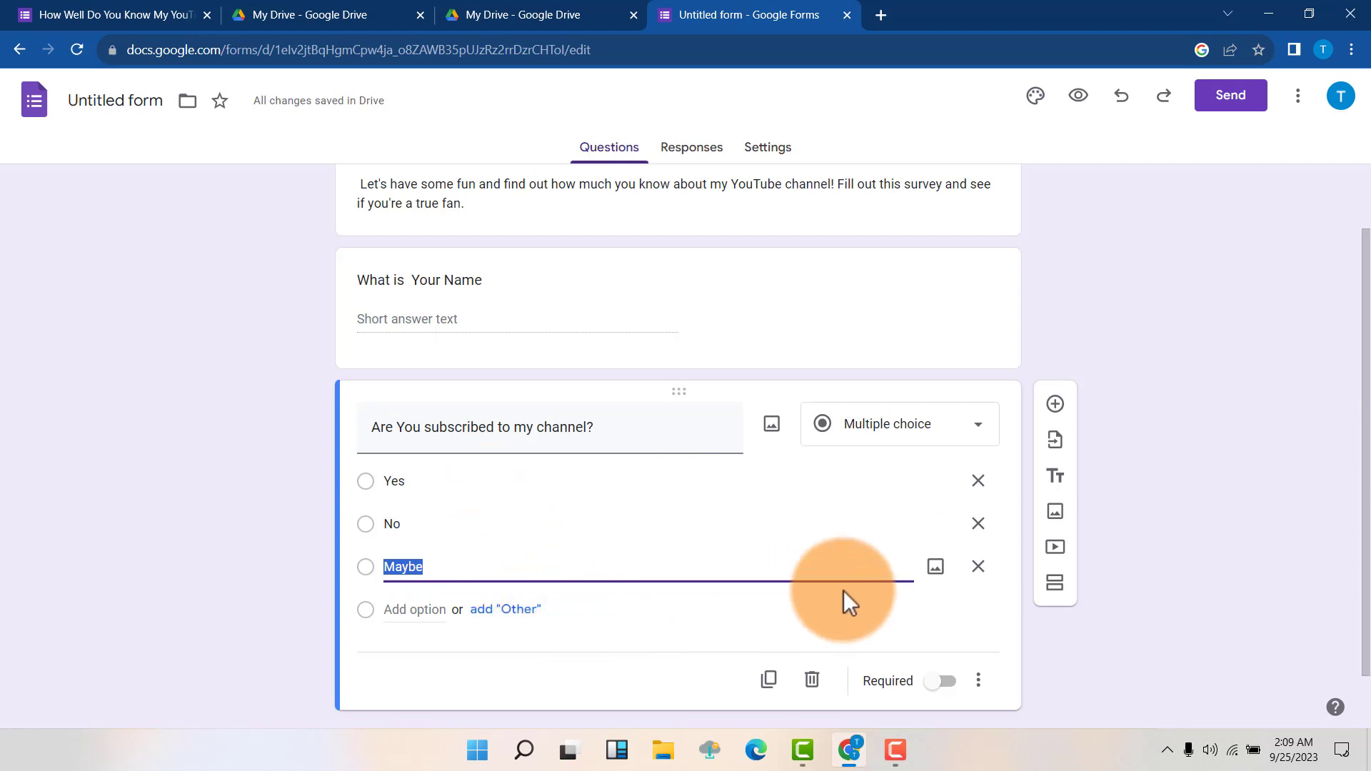
{"action": "left_click", "coordinate": [979, 567]}
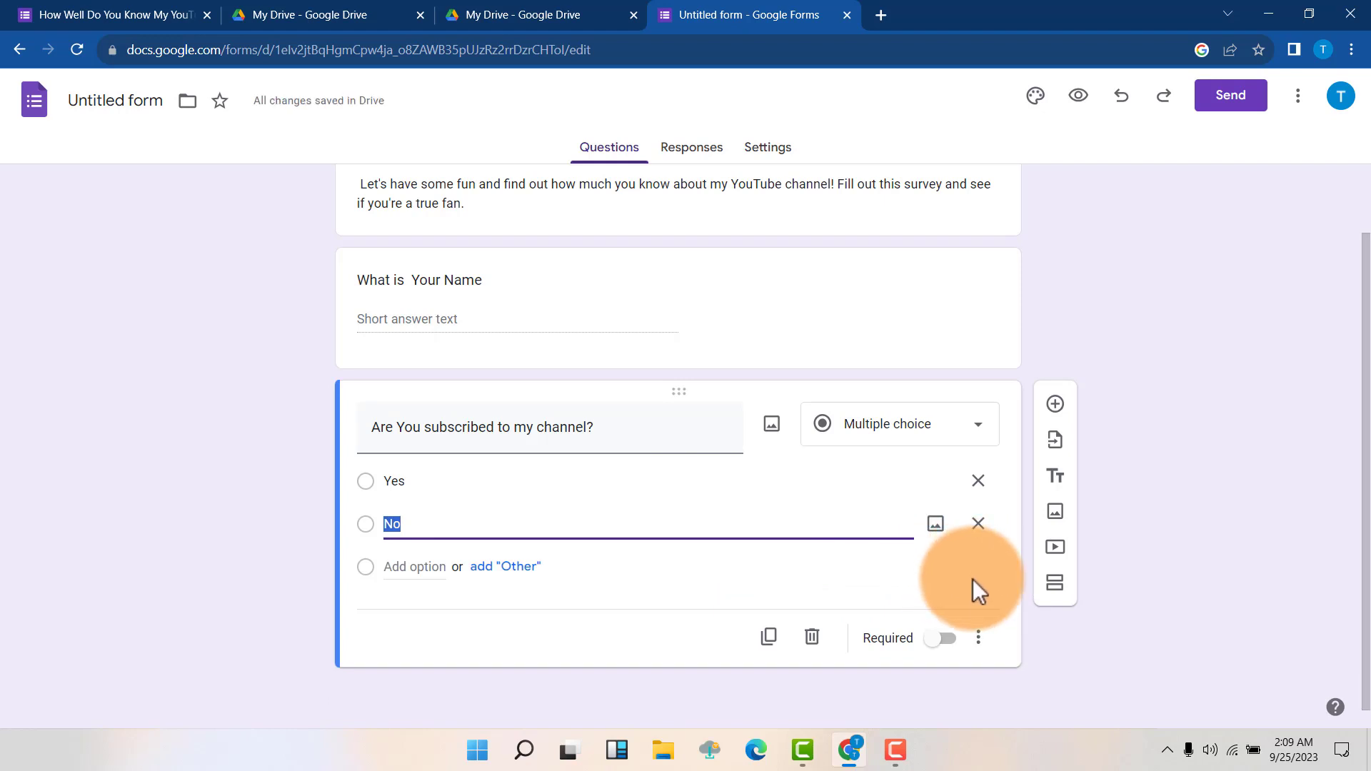
{"action": "left_click", "coordinate": [976, 573]}
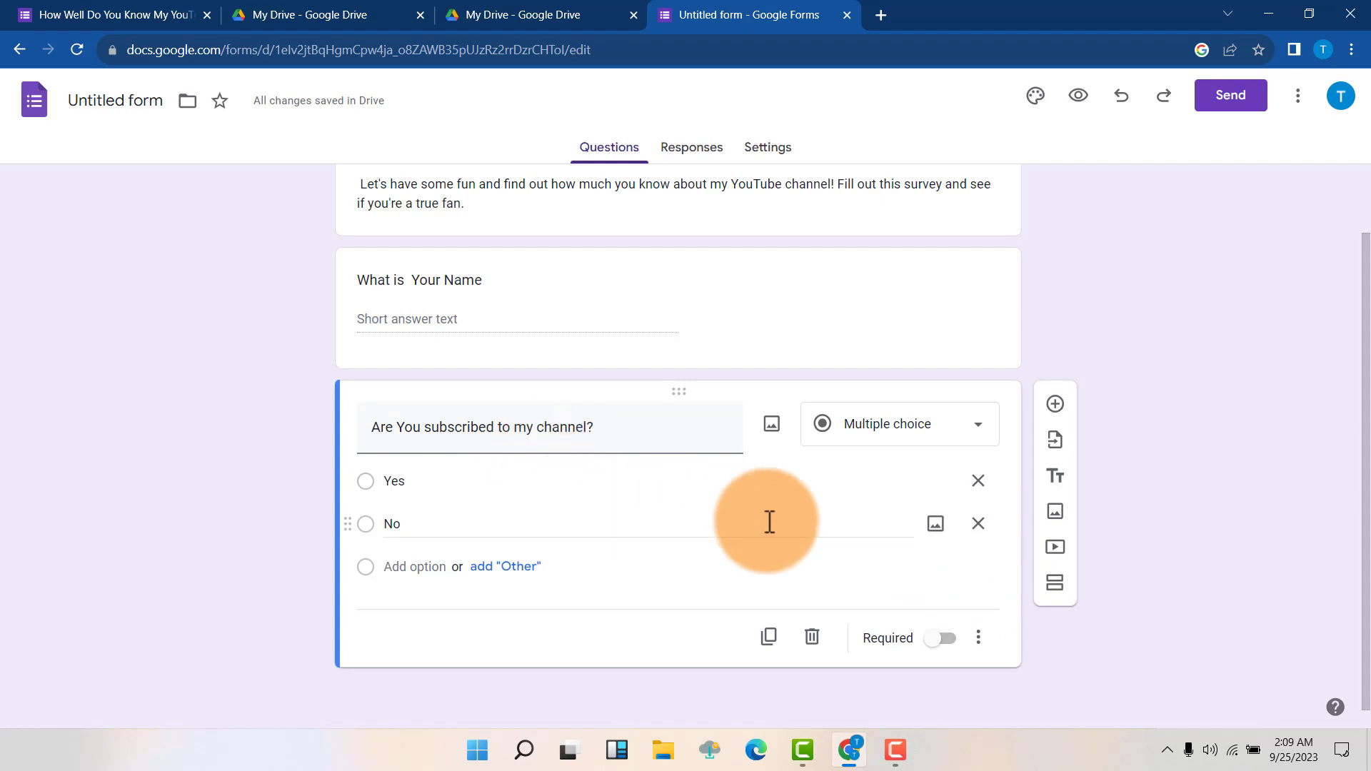
{"action": "left_click", "coordinate": [850, 437]}
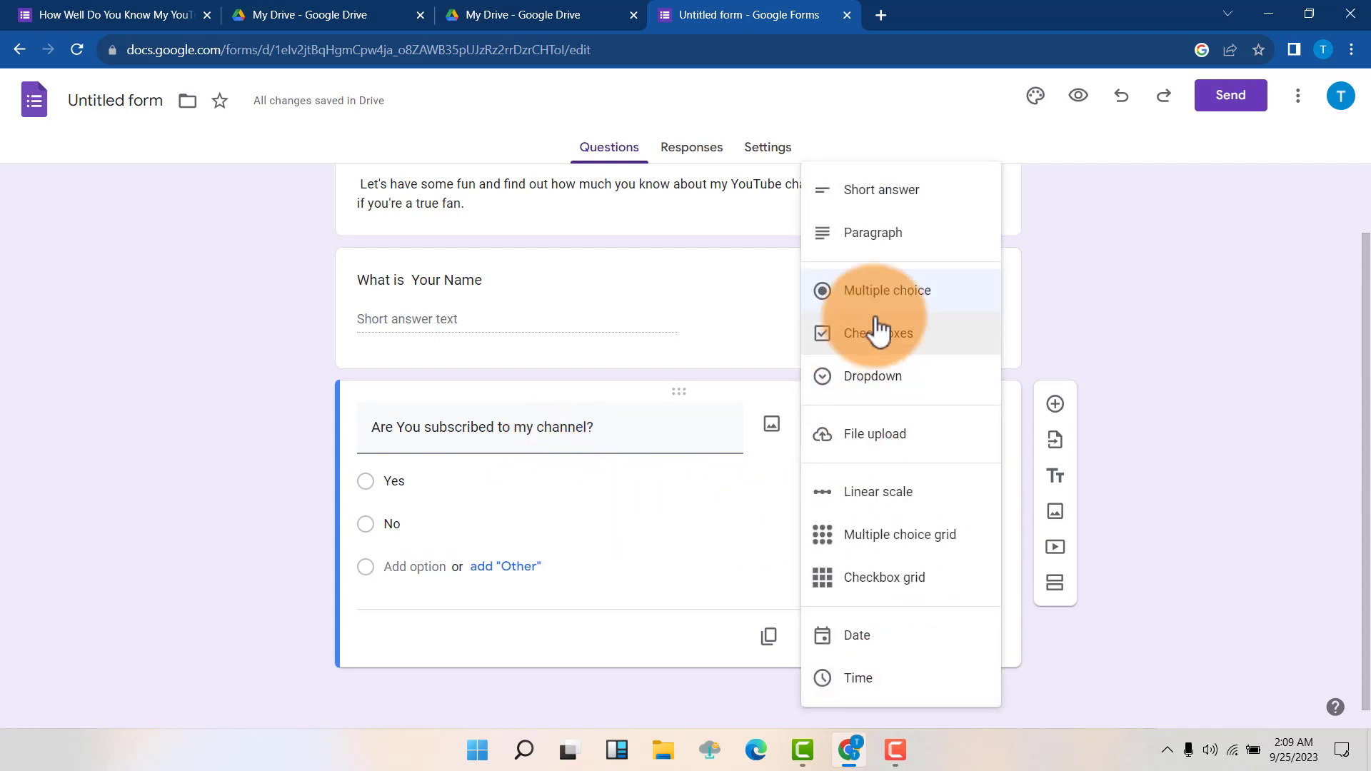
{"action": "left_click", "coordinate": [893, 295]}
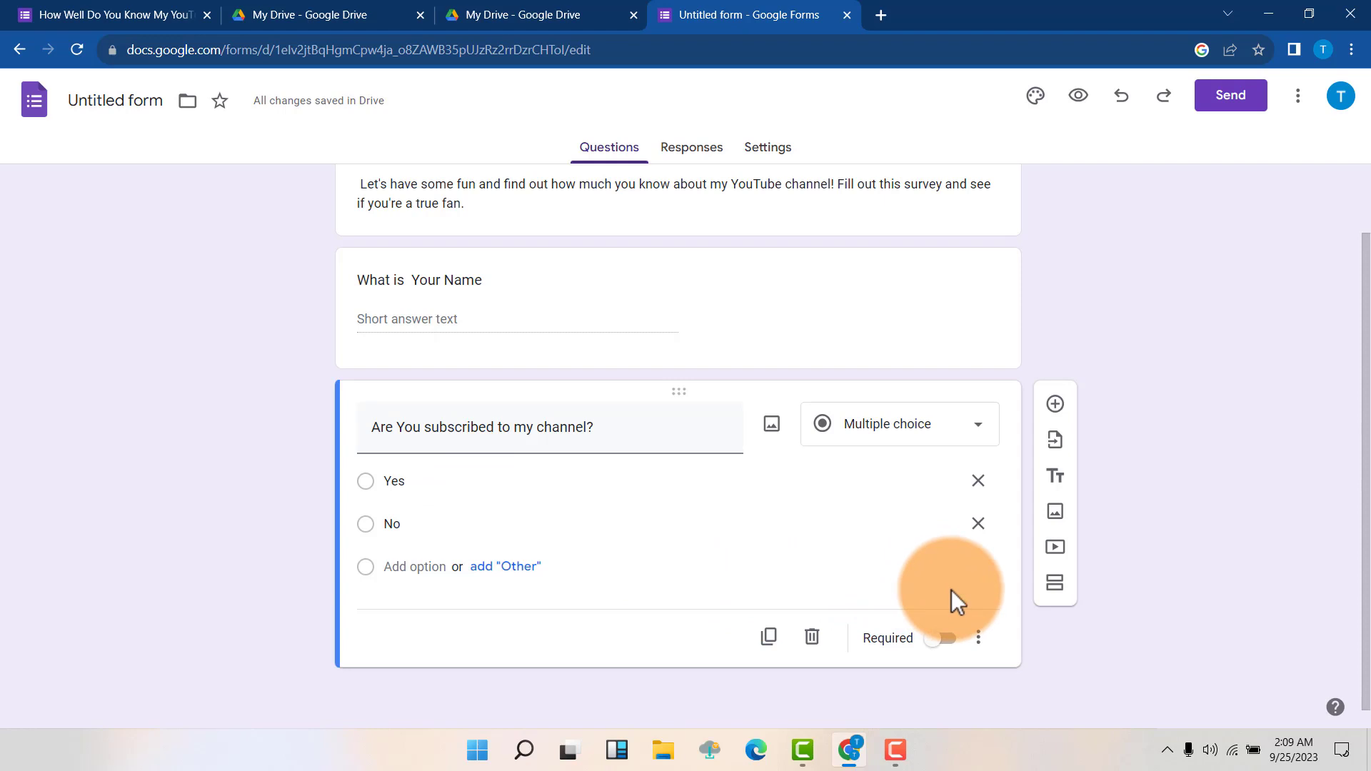
- Add a third question with the text "On a scale of 1-10 how much do you enjoy my videos?" copied from the existing survey
{"action": "left_click", "coordinate": [1056, 406]}
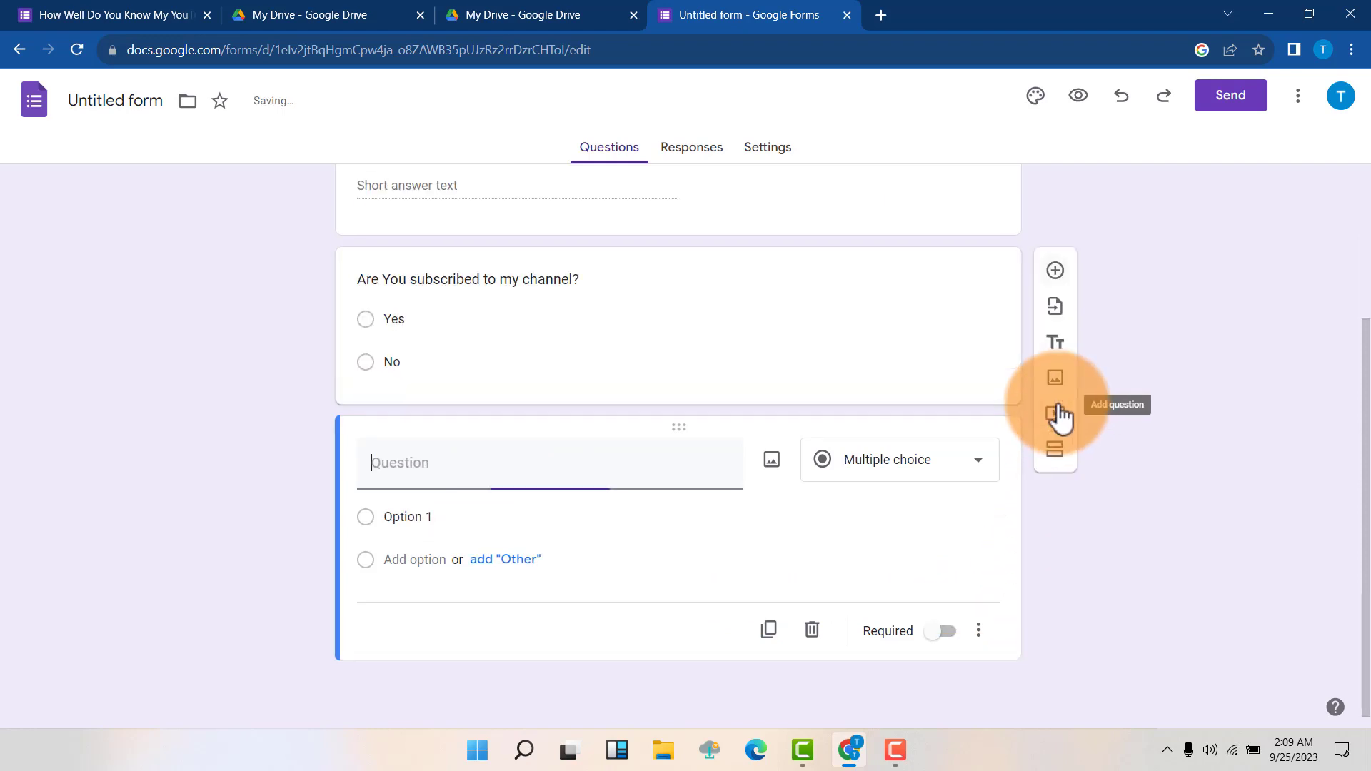
{"action": "left_click", "coordinate": [134, 20]}
{"action": "scroll", "coordinate": [614, 405], "scroll_direction": "down", "scroll_amount": 3}
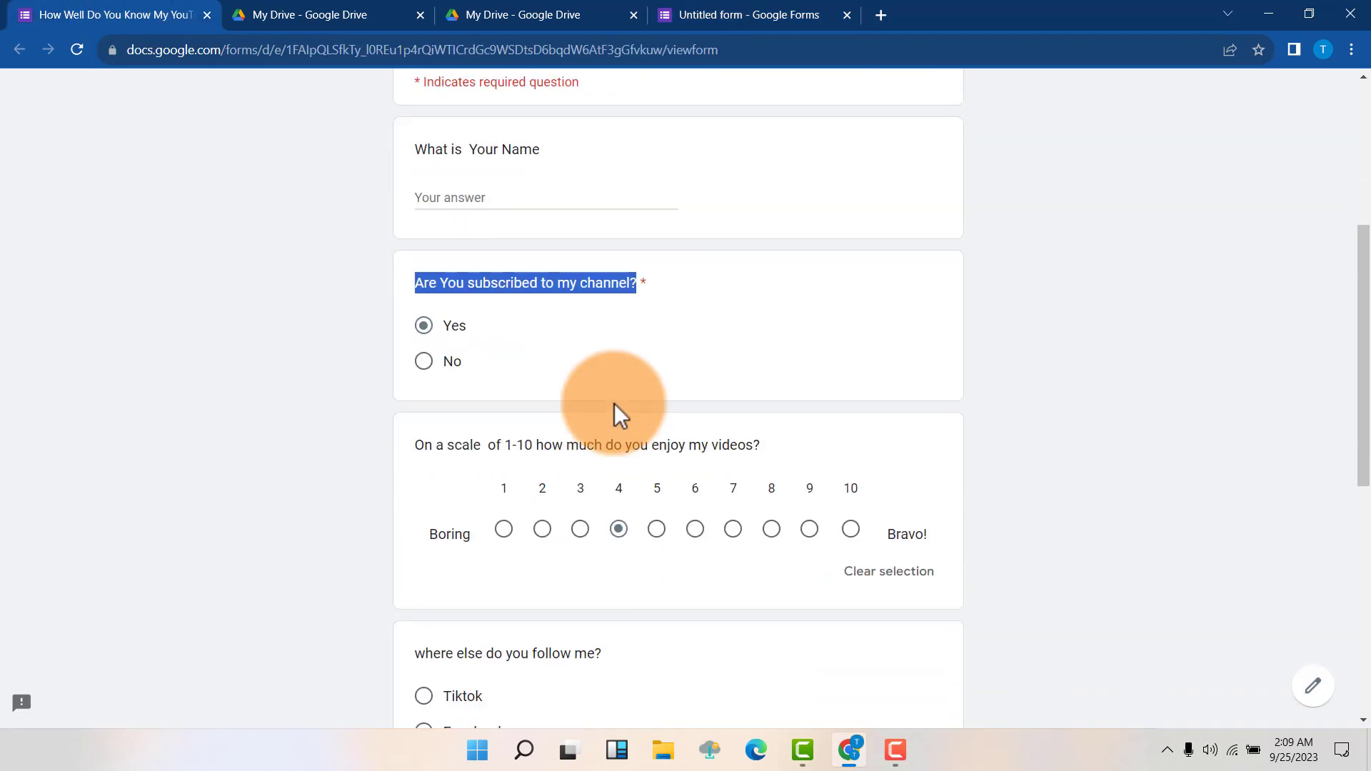
{"action": "left_click_drag", "start_coordinate": [415, 356], "coordinate": [760, 362]}
{"action": "key", "text": "ctrl+c"}
{"action": "left_click", "coordinate": [746, 15]}
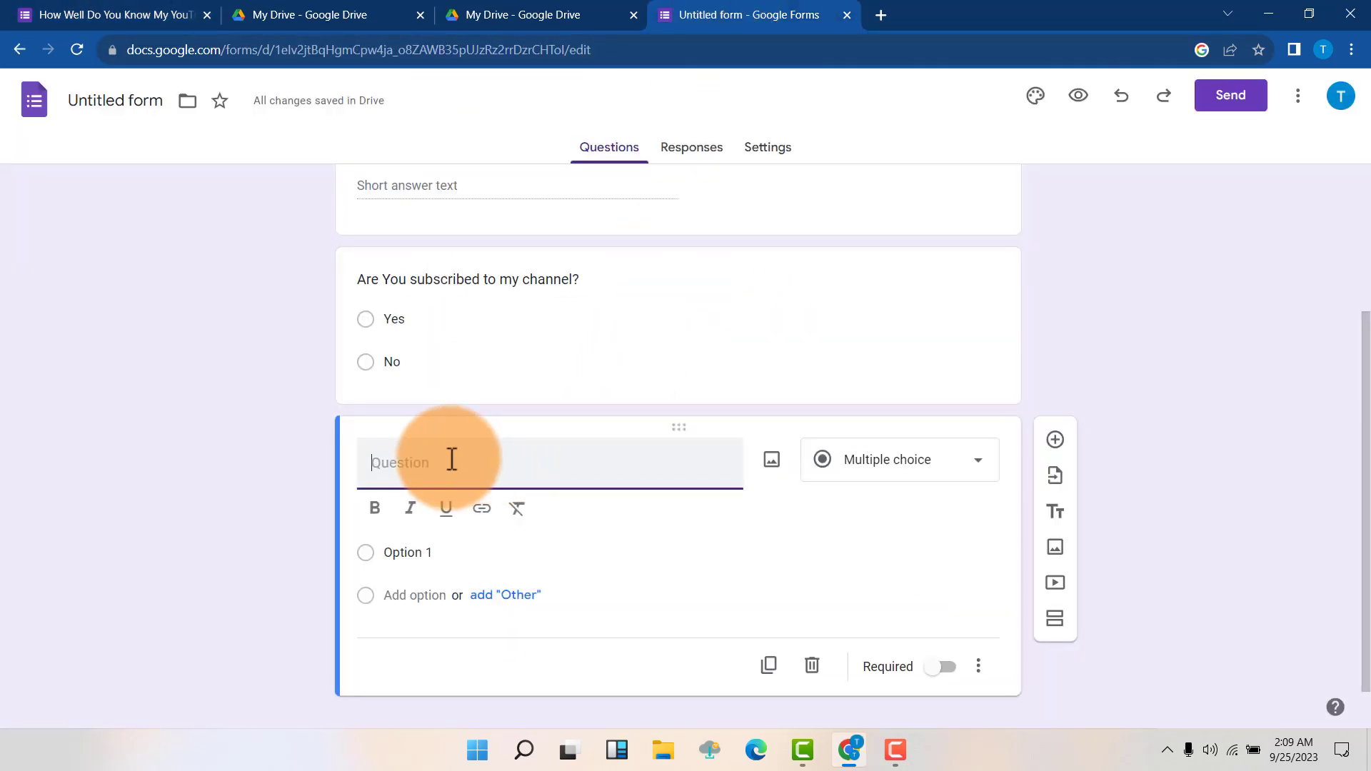
{"action": "key", "text": "ctrl+v"}
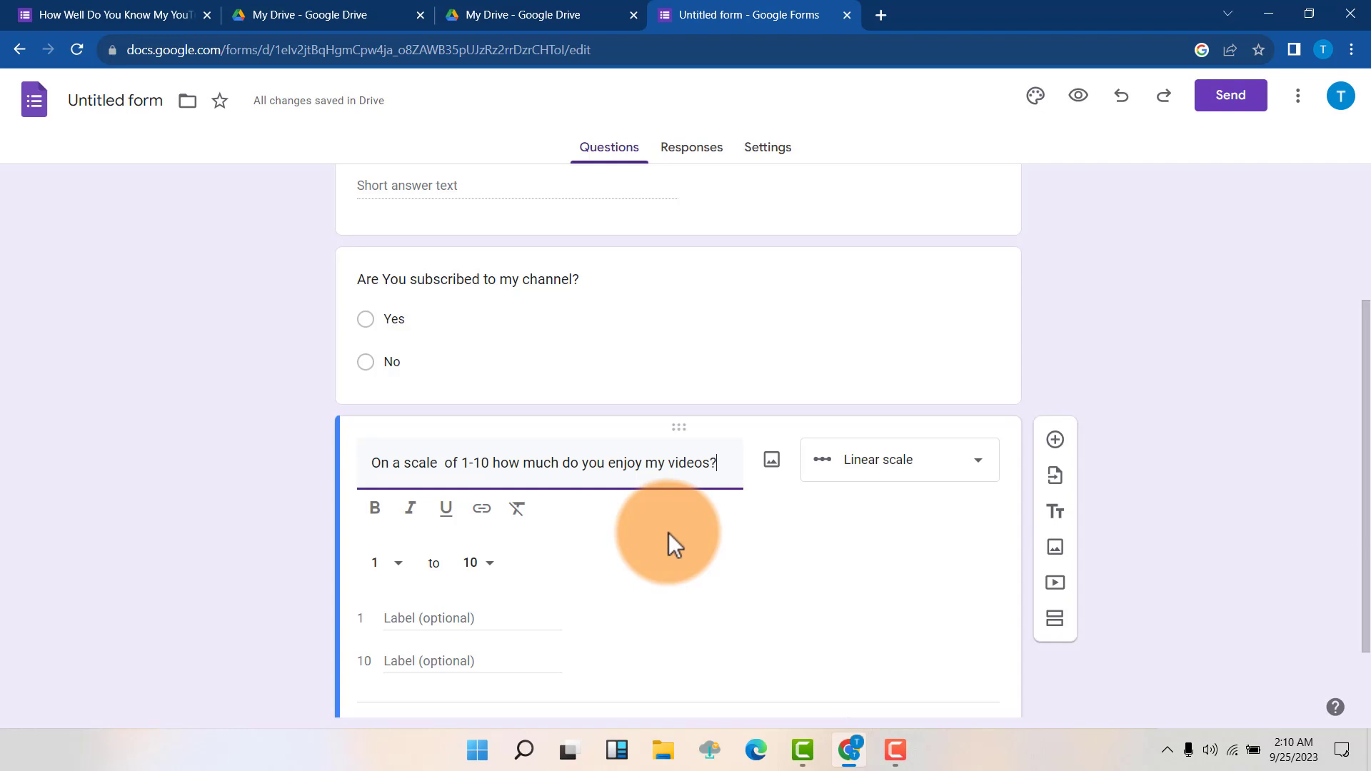
- Switch the video rating question's type to Short answer and back to Linear scale
{"action": "scroll", "coordinate": [689, 530], "scroll_direction": "down", "scroll_amount": 1}
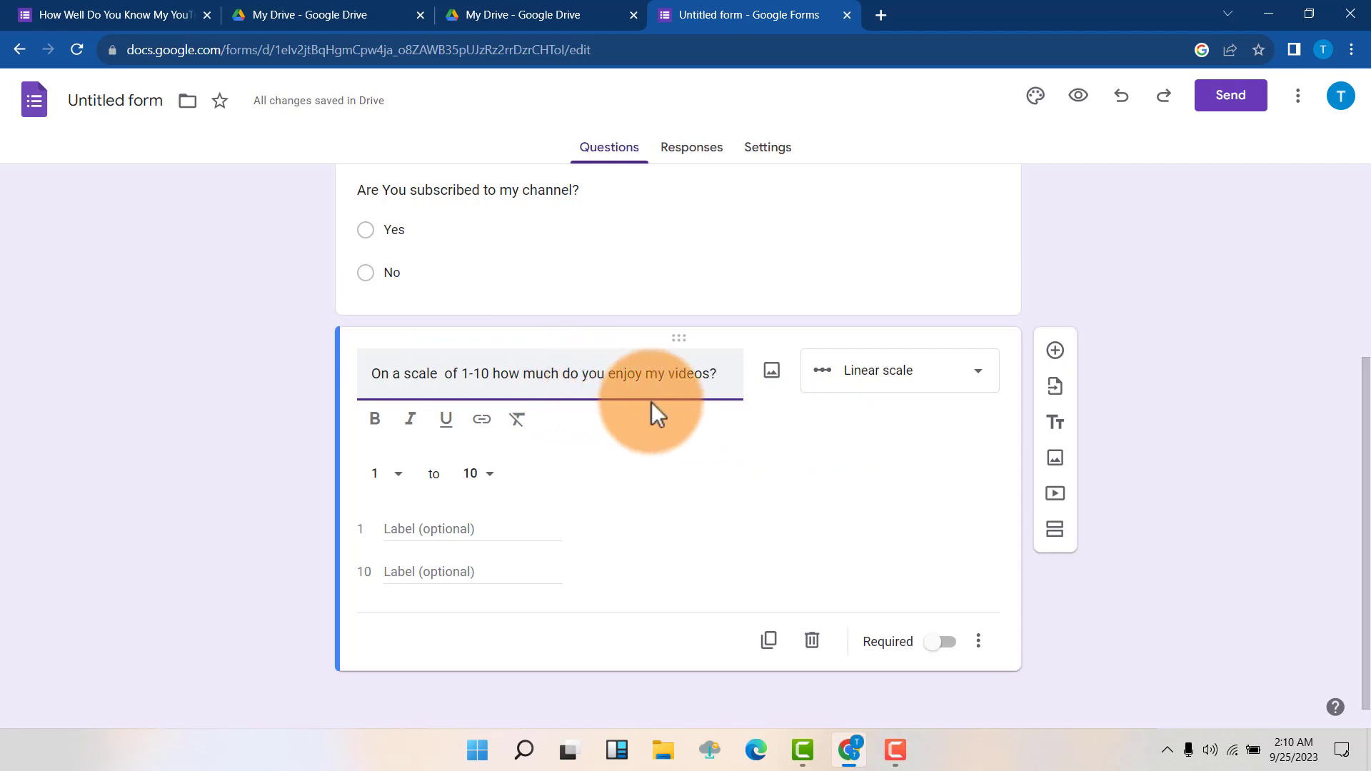
{"action": "left_click", "coordinate": [864, 371]}
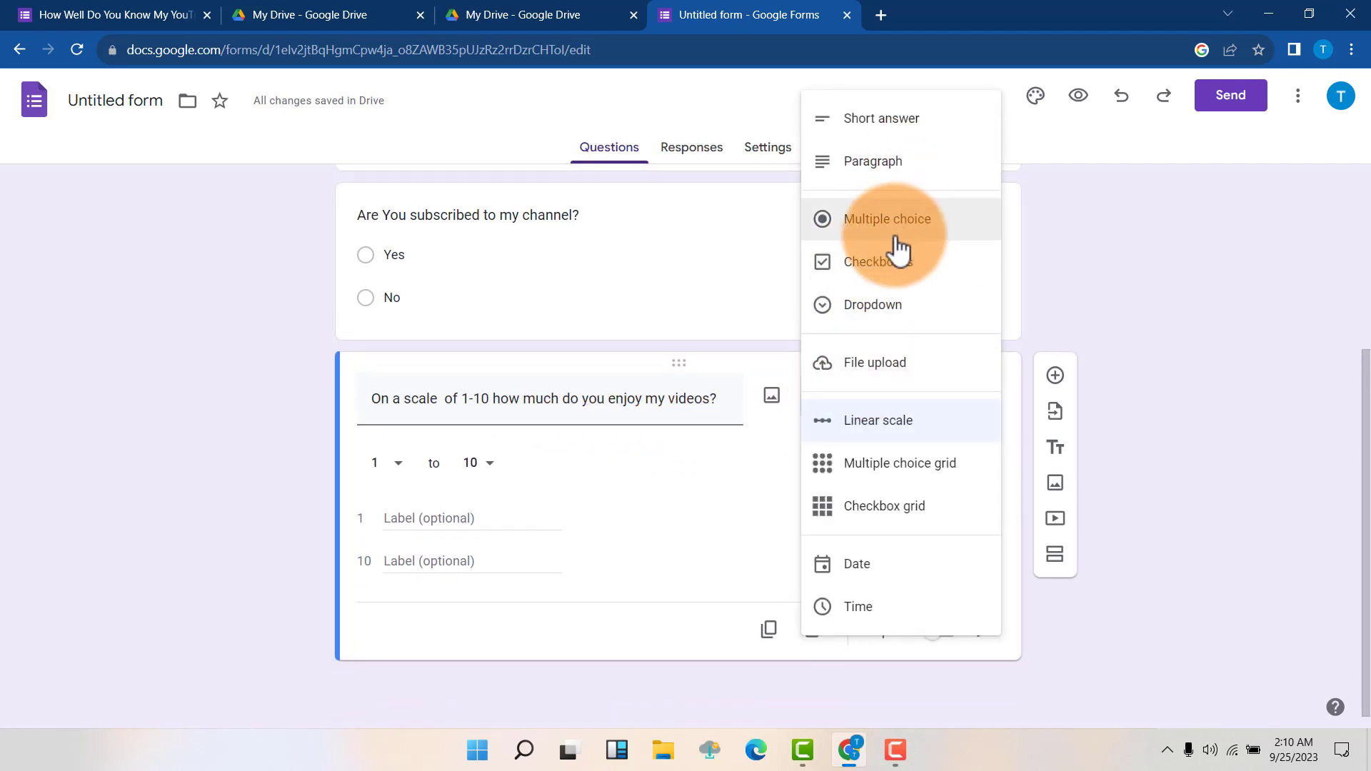
{"action": "left_click", "coordinate": [892, 122]}
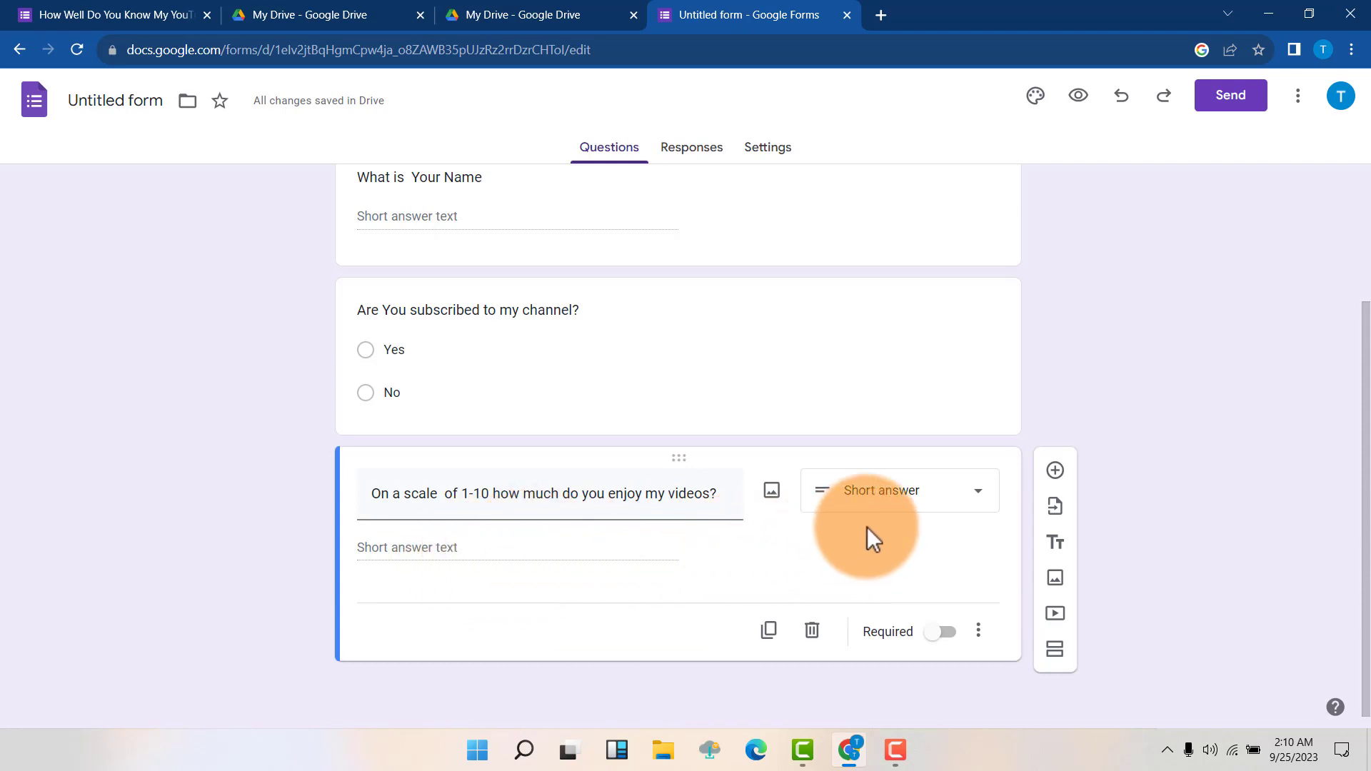
{"action": "left_click", "coordinate": [873, 501]}
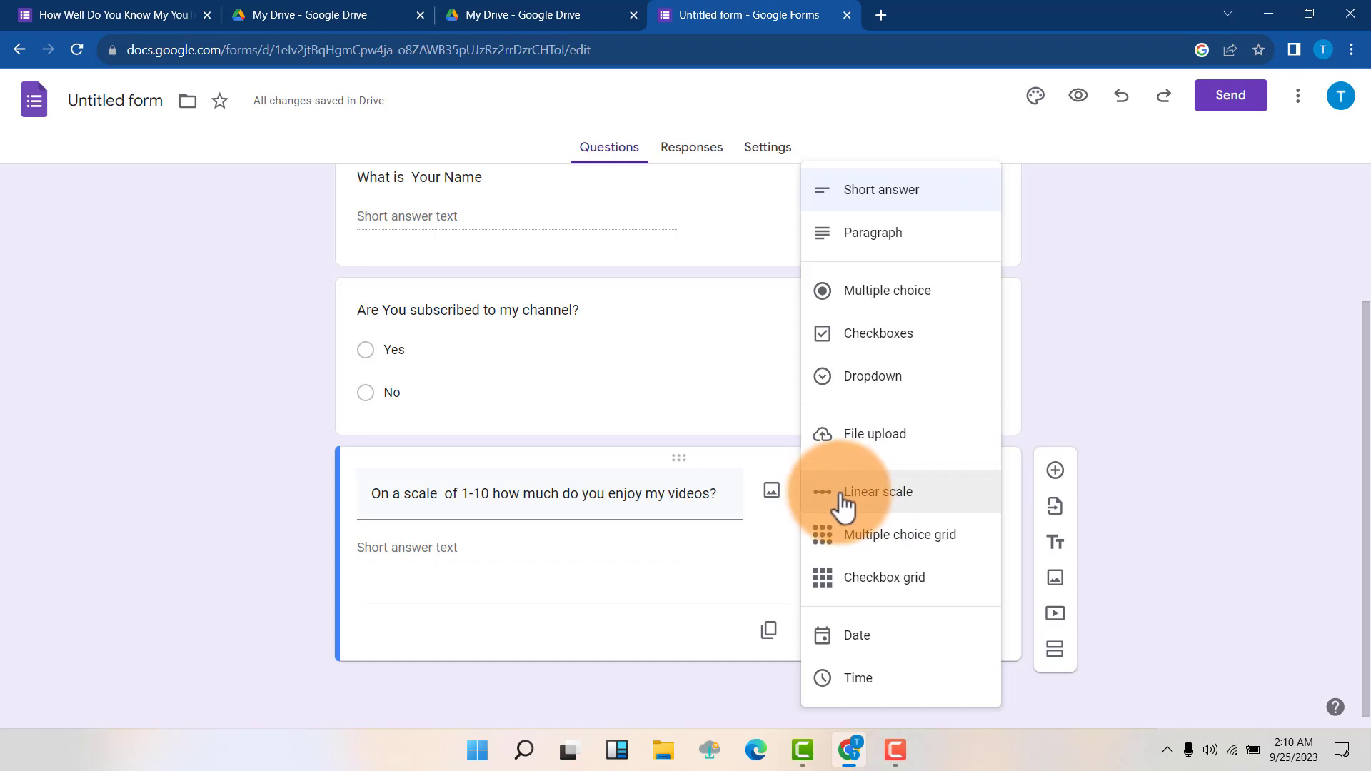
{"action": "left_click", "coordinate": [844, 505]}
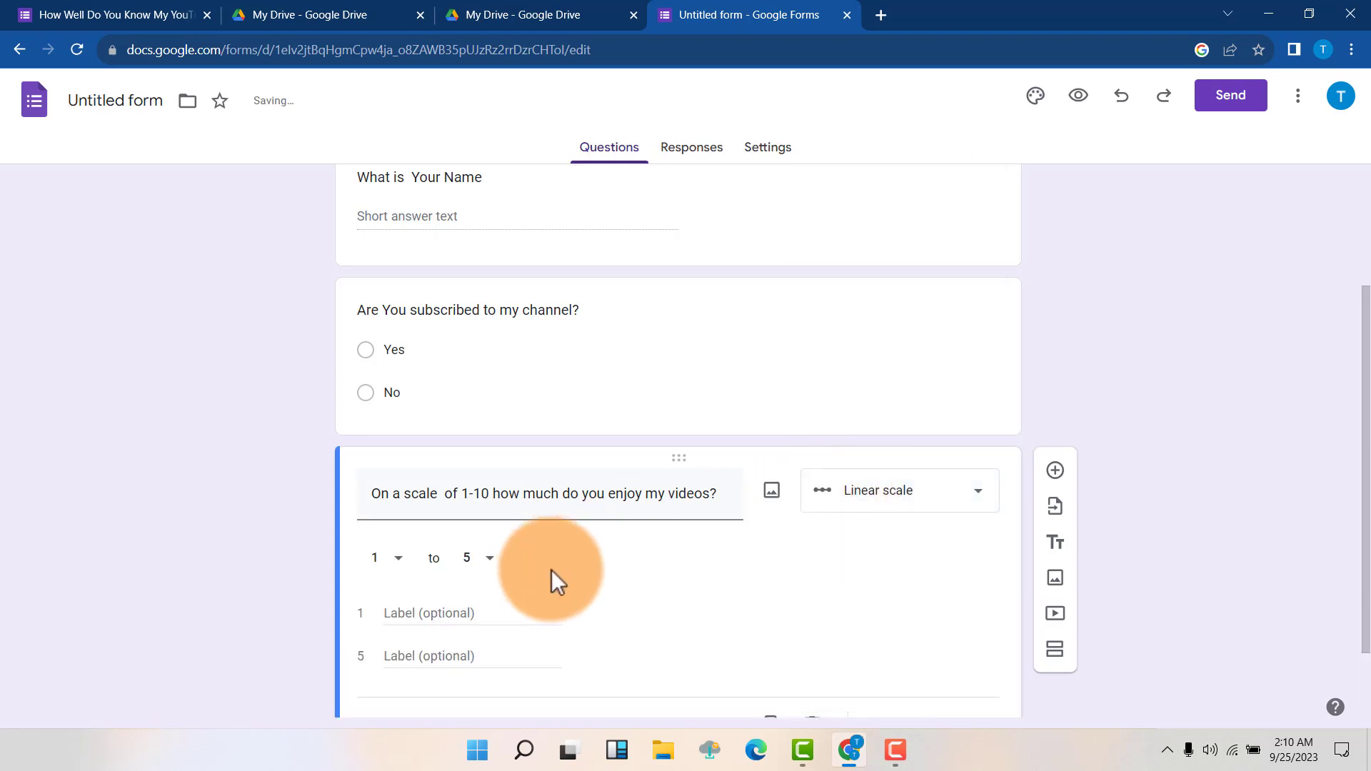
- Set the rating scale to run from 1 to 10, labelling 1 as "Poor" and 10 as "Bravo!"
{"action": "scroll", "coordinate": [551, 570], "scroll_direction": "down", "scroll_amount": 1}
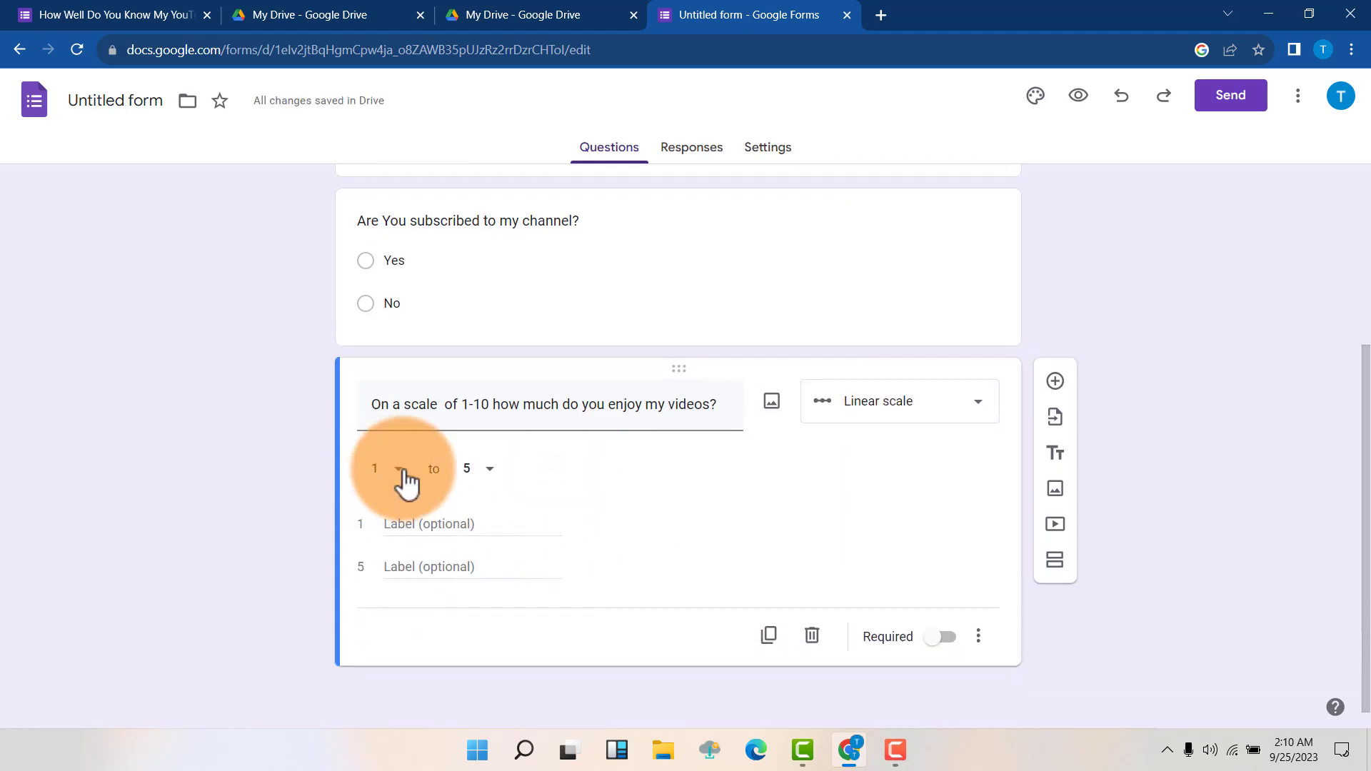
{"action": "left_click", "coordinate": [481, 472]}
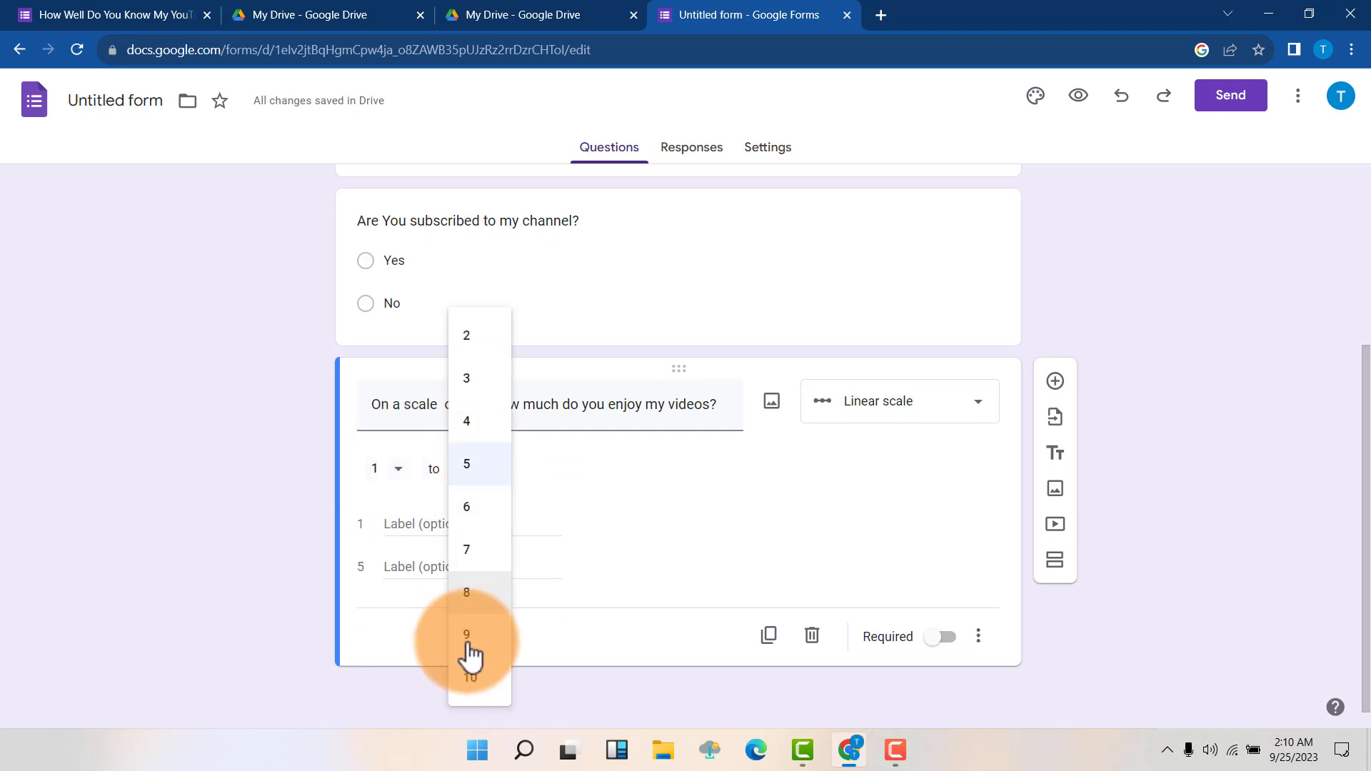
{"action": "left_click", "coordinate": [479, 682]}
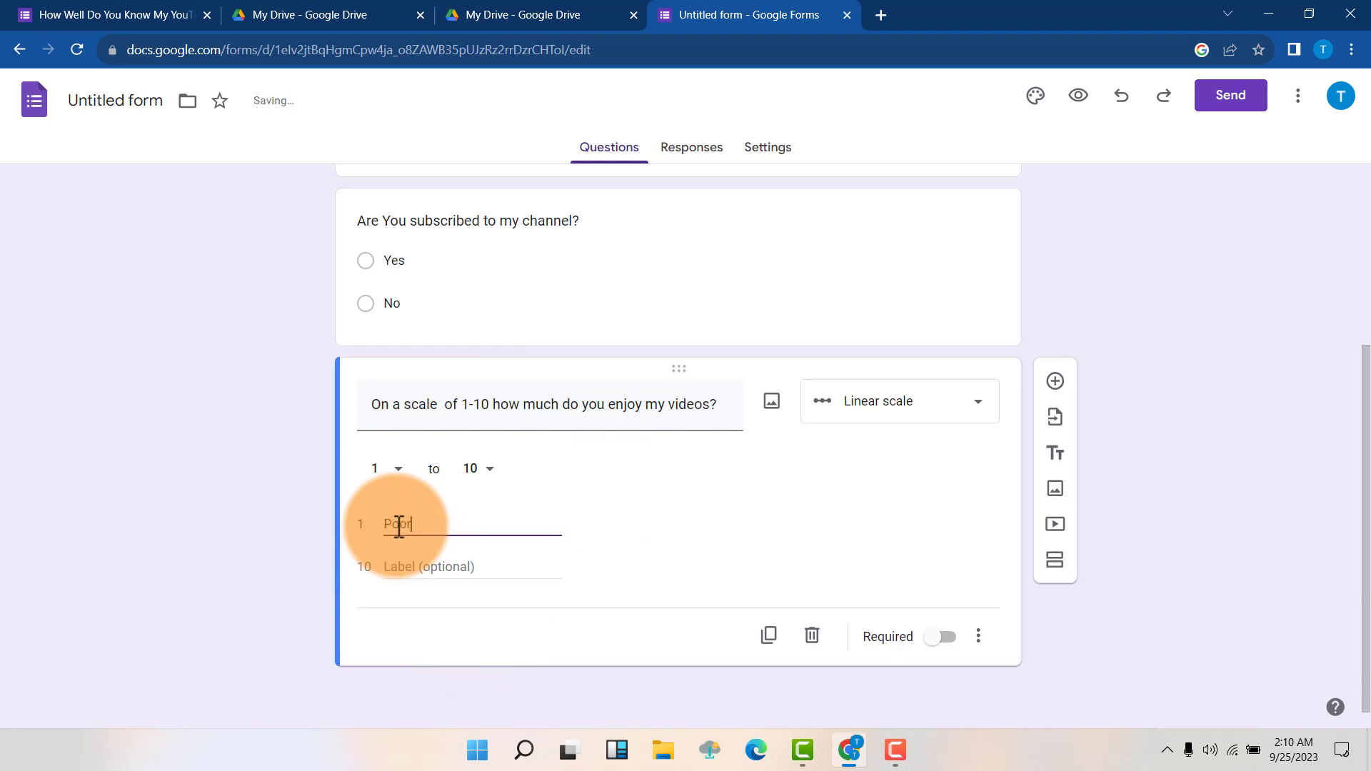
{"action": "left_click", "coordinate": [411, 561]}
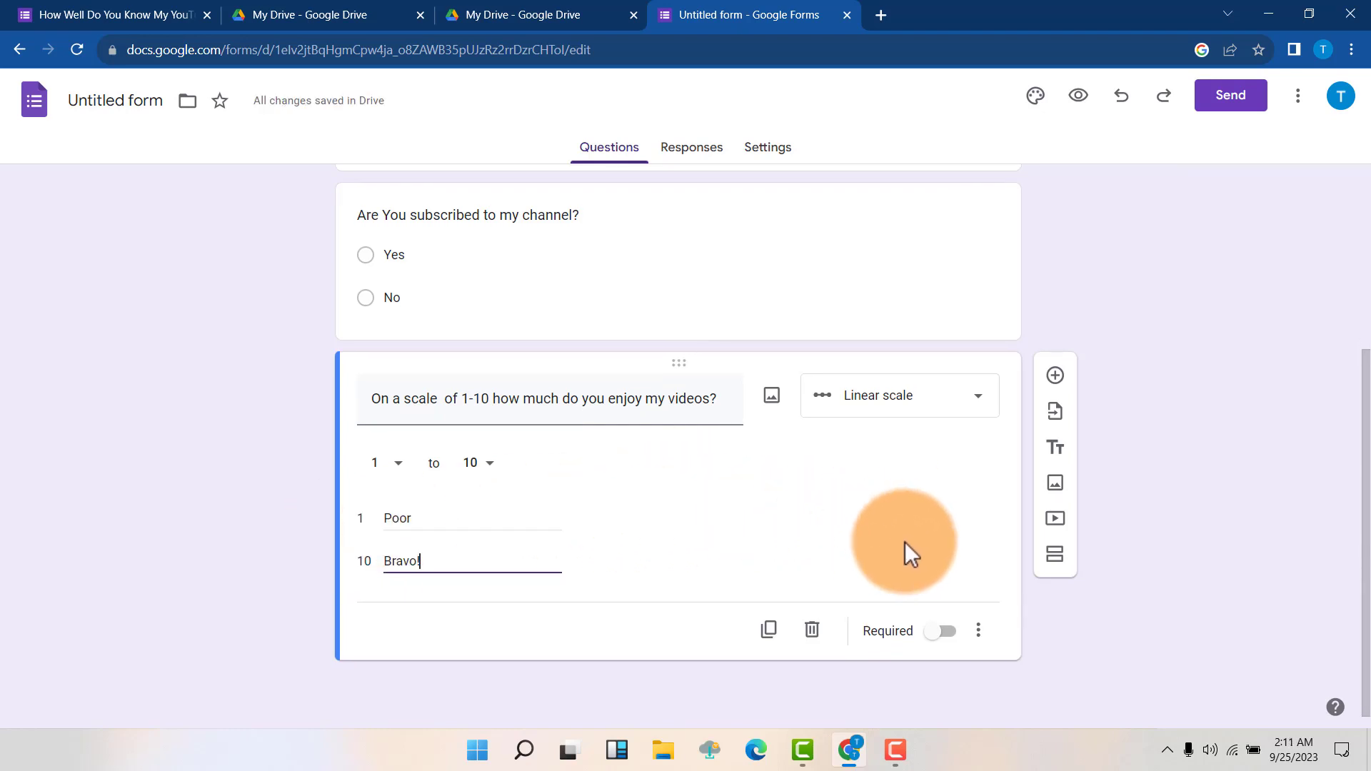
- Add a fourth question with the text "where else do you follow me?" and keep the Multiple choice type
{"action": "left_click", "coordinate": [1055, 377]}
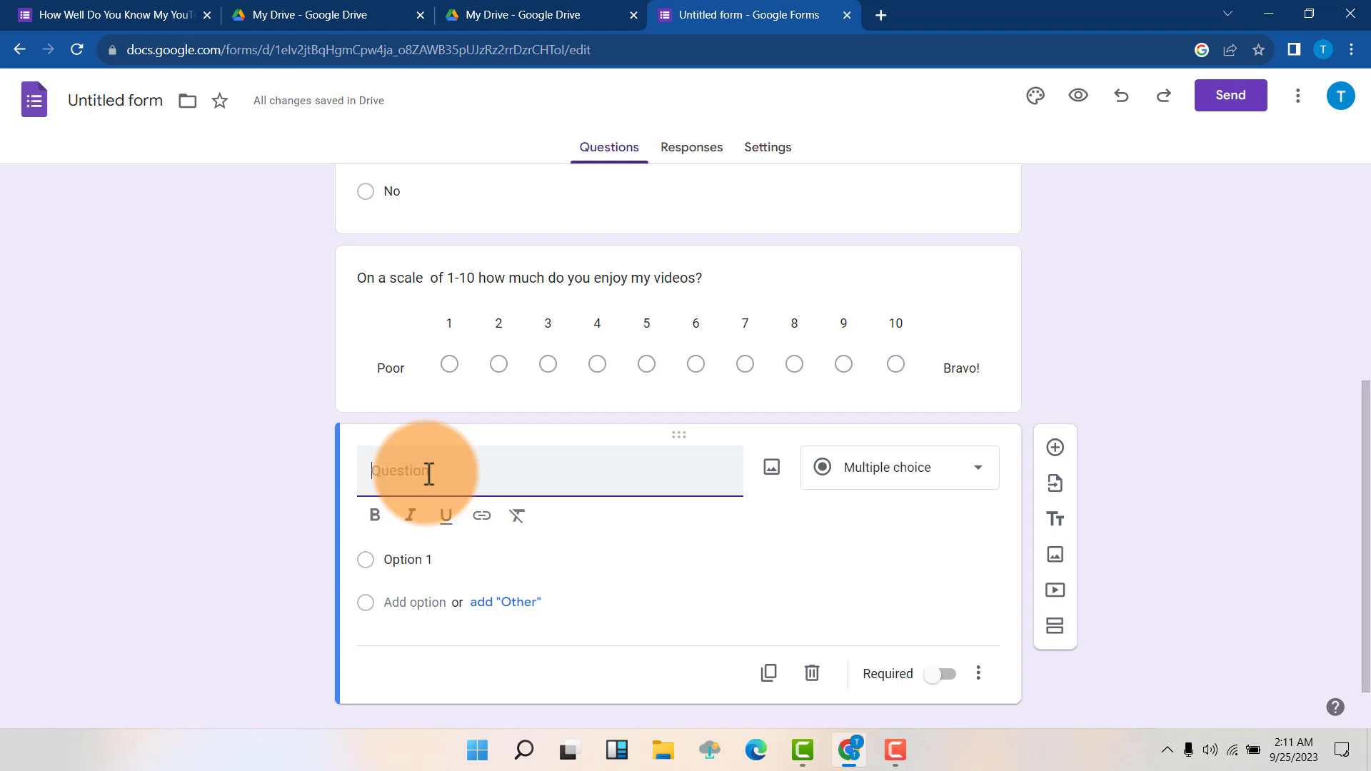
{"action": "type", "text": "where else do you follow me?"}
{"action": "scroll", "coordinate": [622, 458], "scroll_direction": "down", "scroll_amount": 1}
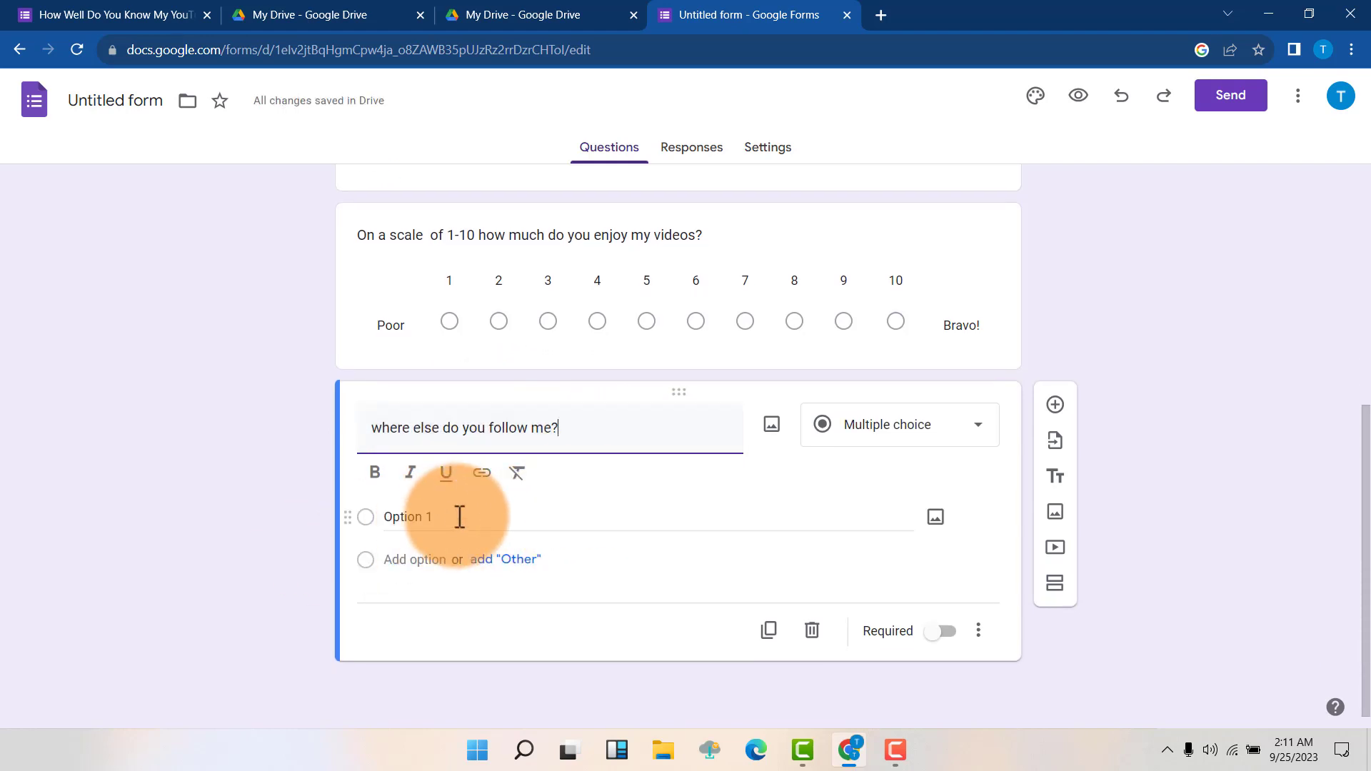
{"action": "left_click", "coordinate": [890, 434]}
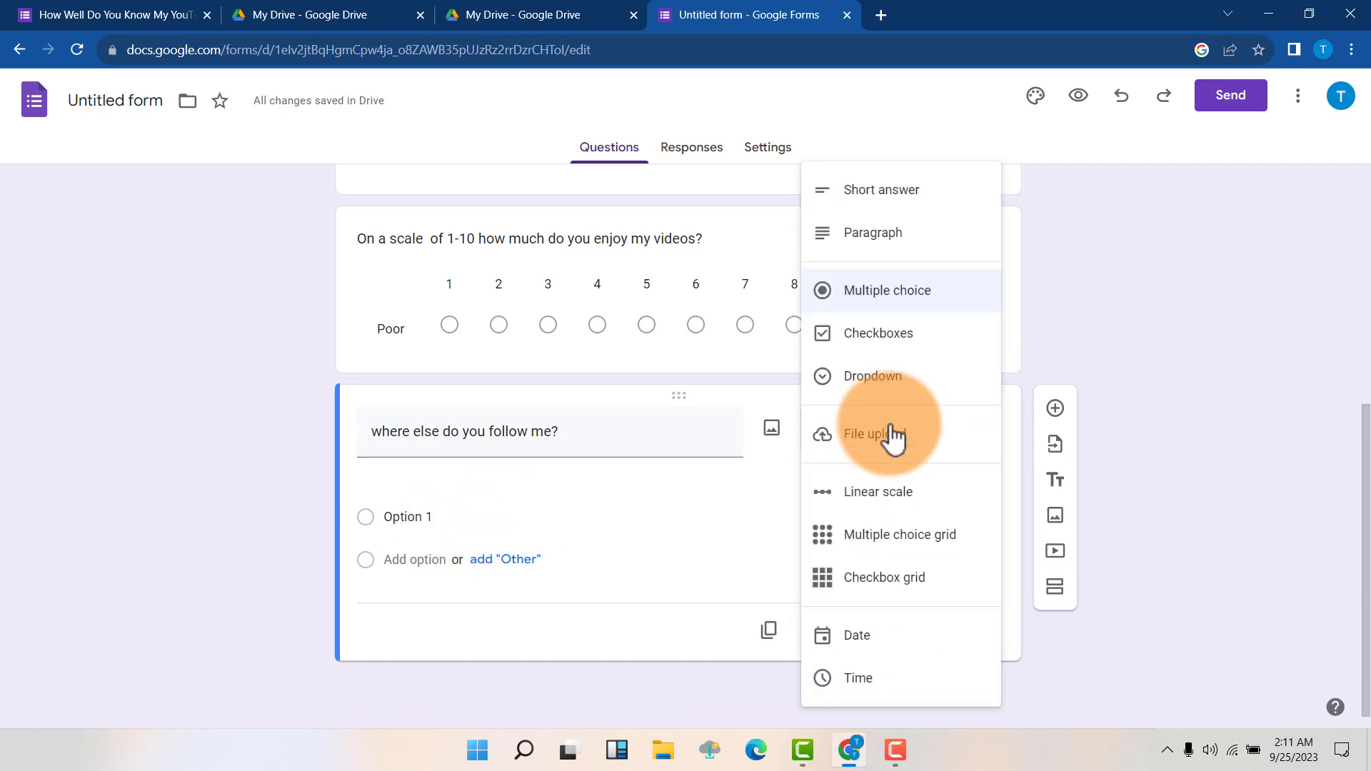
{"action": "left_click", "coordinate": [857, 305]}
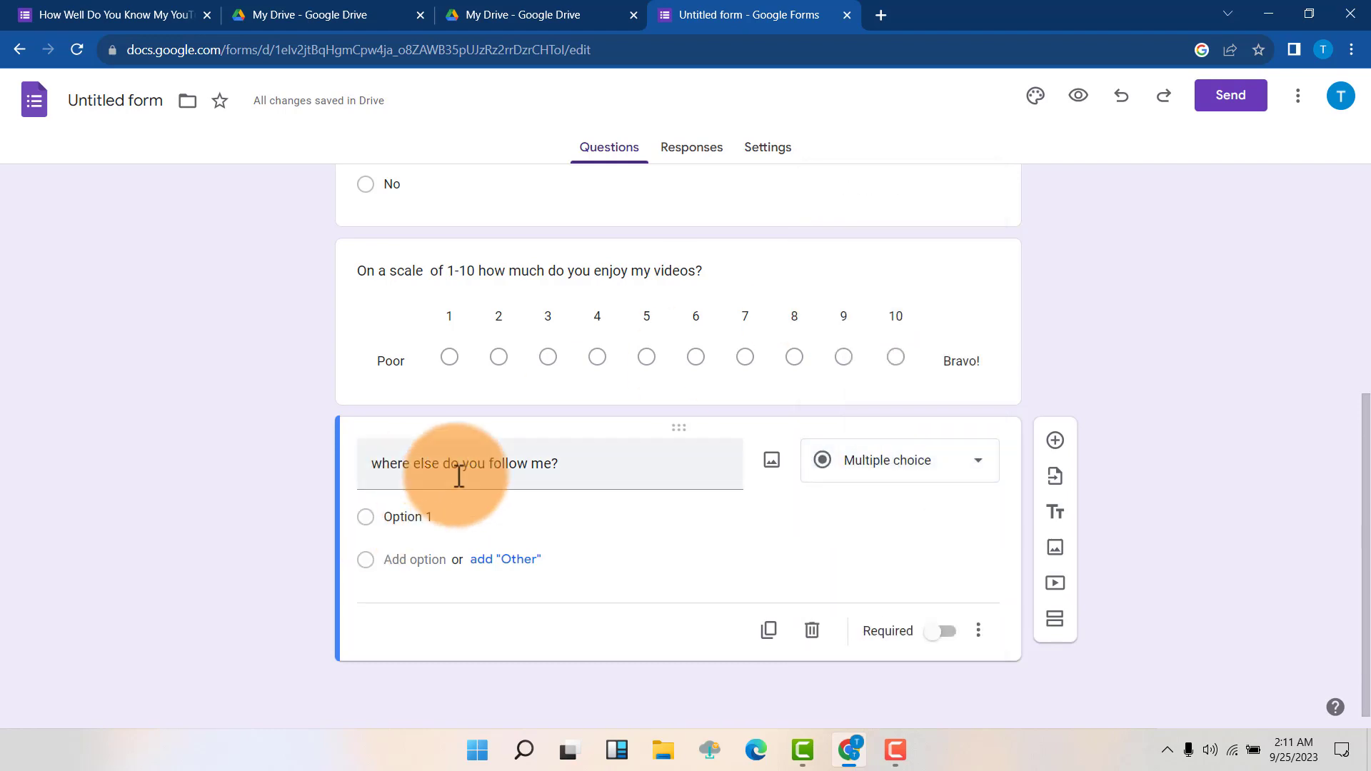
- Give the "where else do you follow me?" question the options Tiktok, Facebook and Other
{"action": "left_click", "coordinate": [497, 516]}
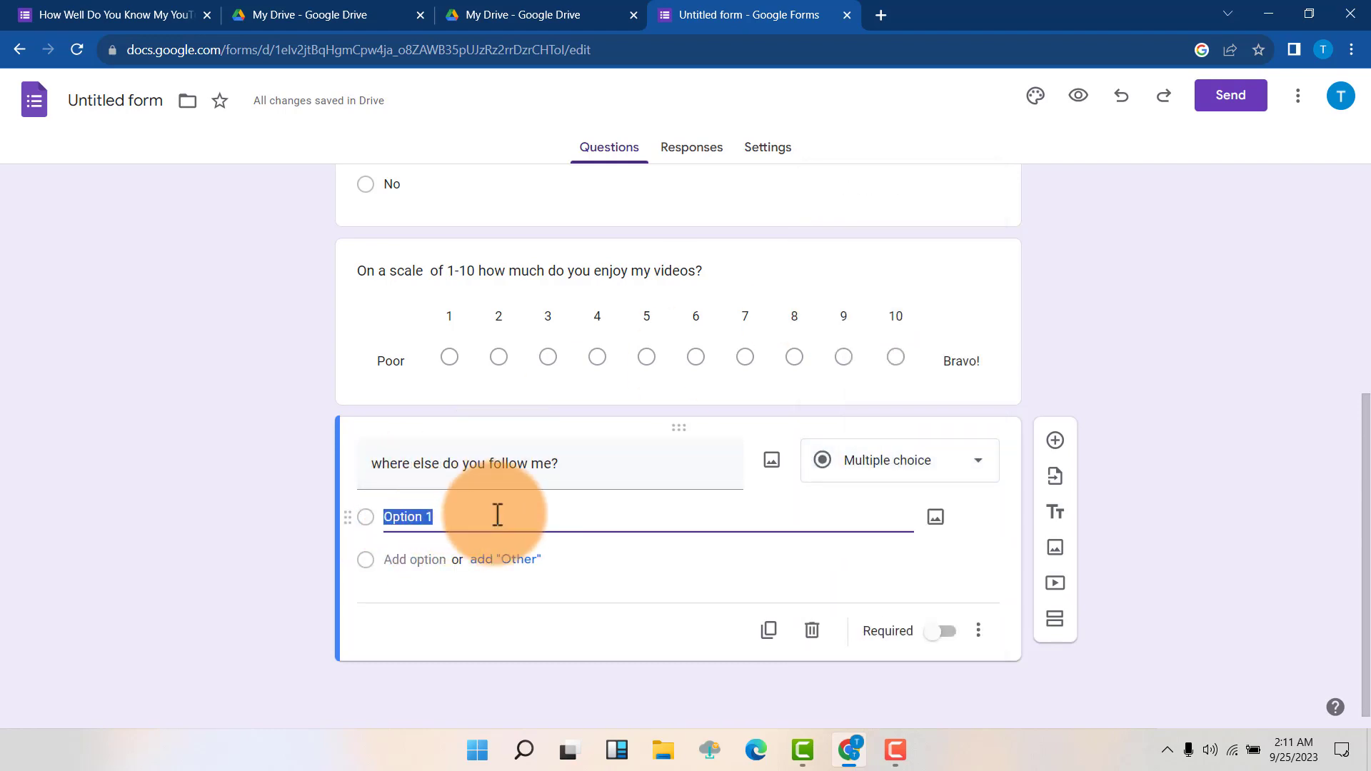
{"action": "type", "text": "Tiktok"}
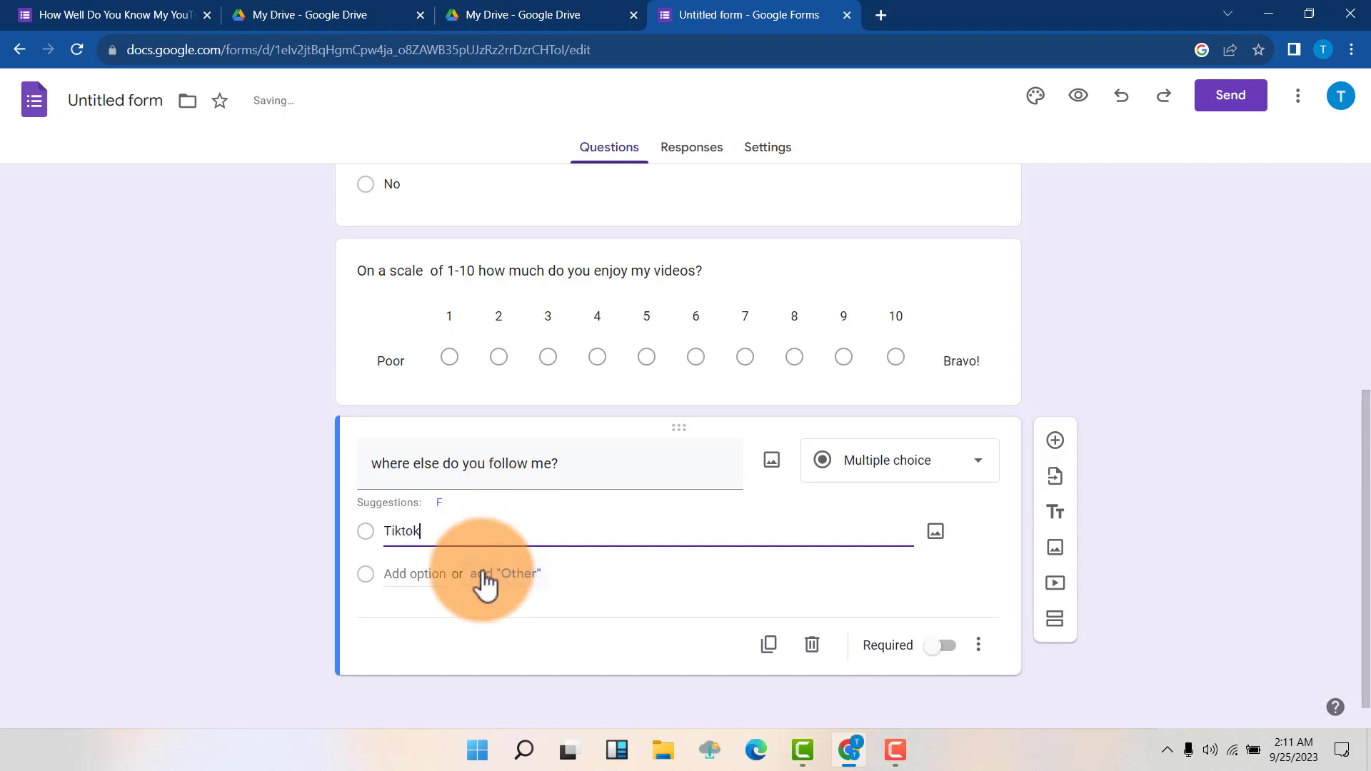
{"action": "left_click", "coordinate": [392, 574]}
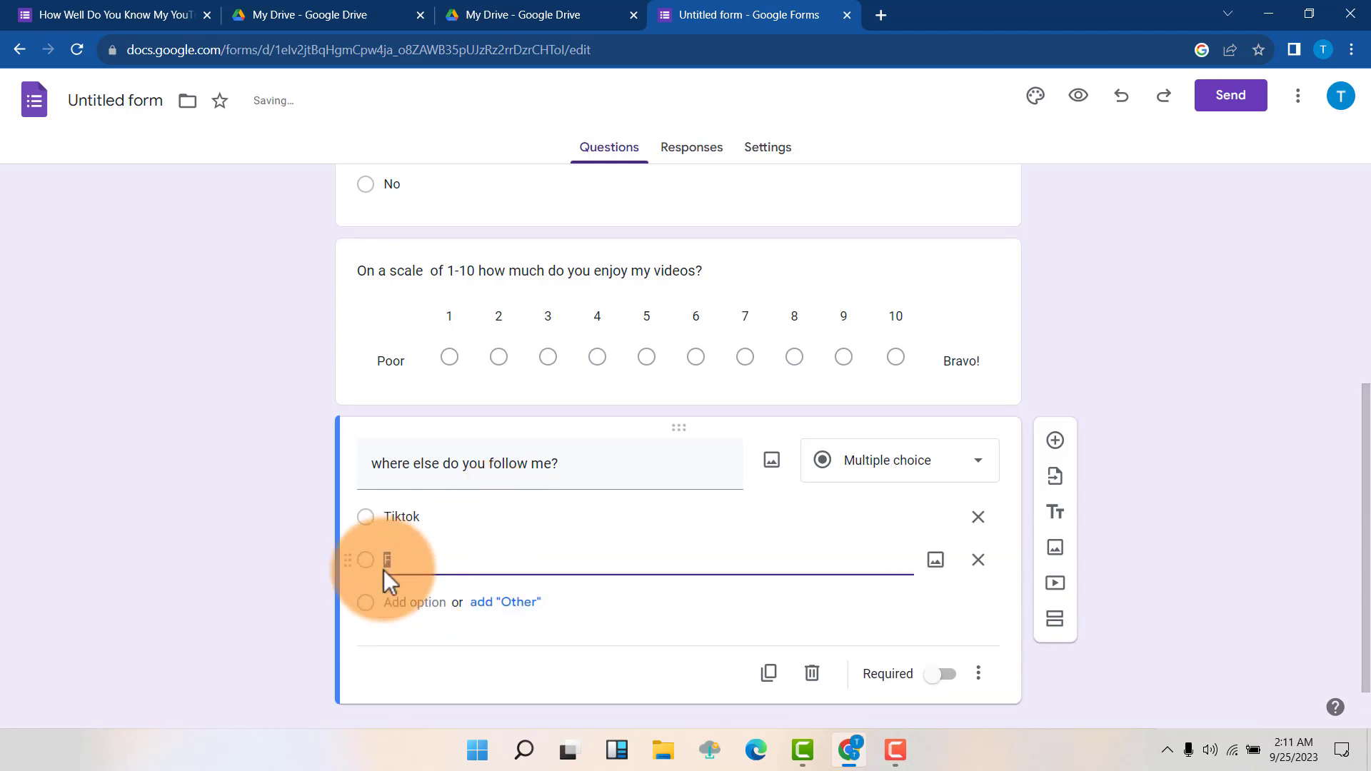
{"action": "type", "text": "Facebook"}
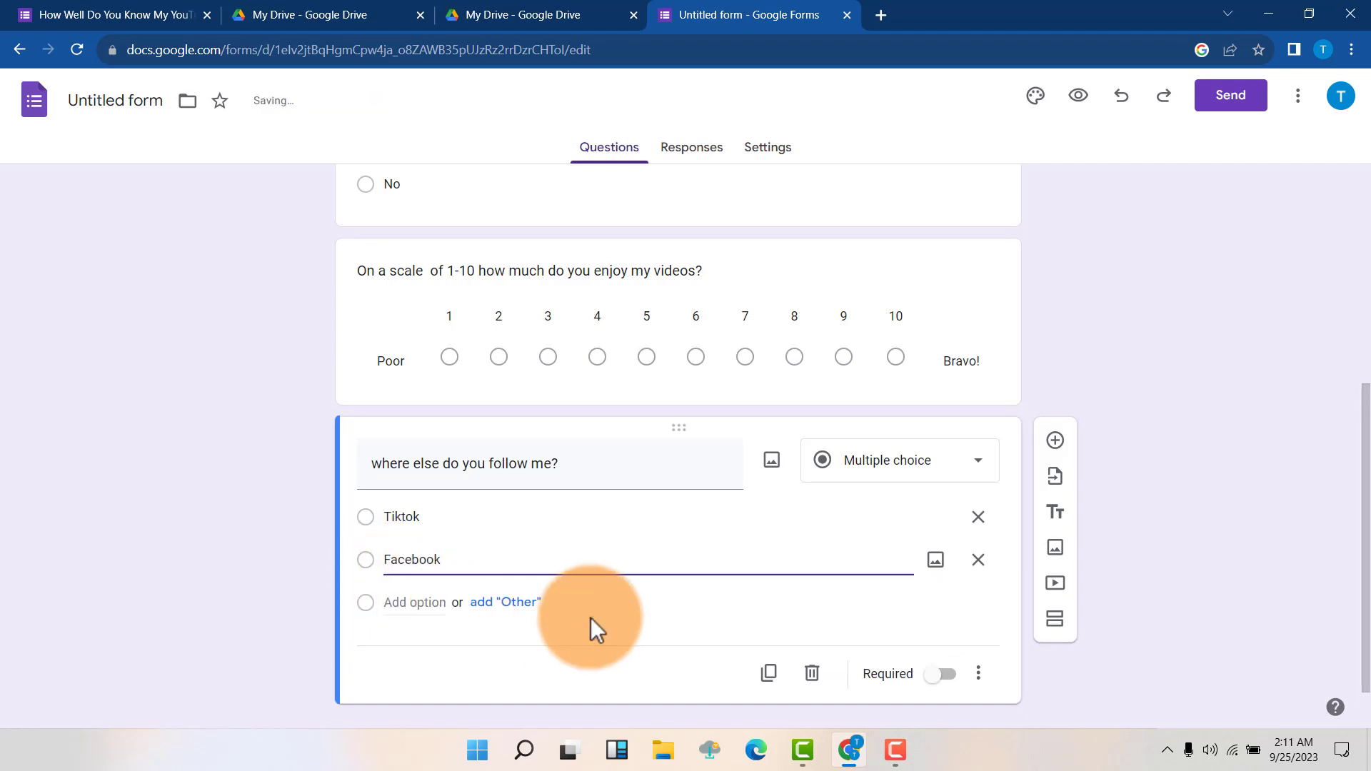
{"action": "scroll", "coordinate": [565, 607], "scroll_direction": "down", "scroll_amount": 1}
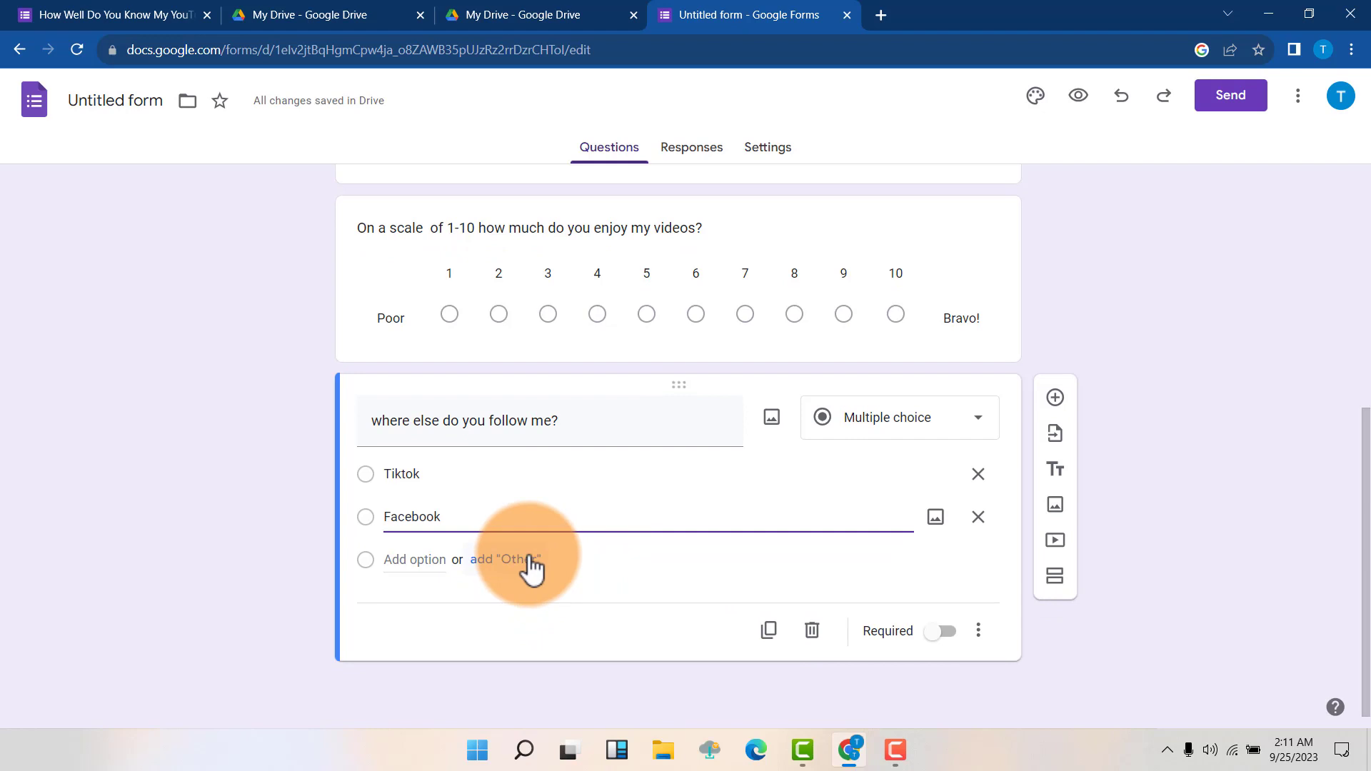
{"action": "left_click", "coordinate": [532, 560]}
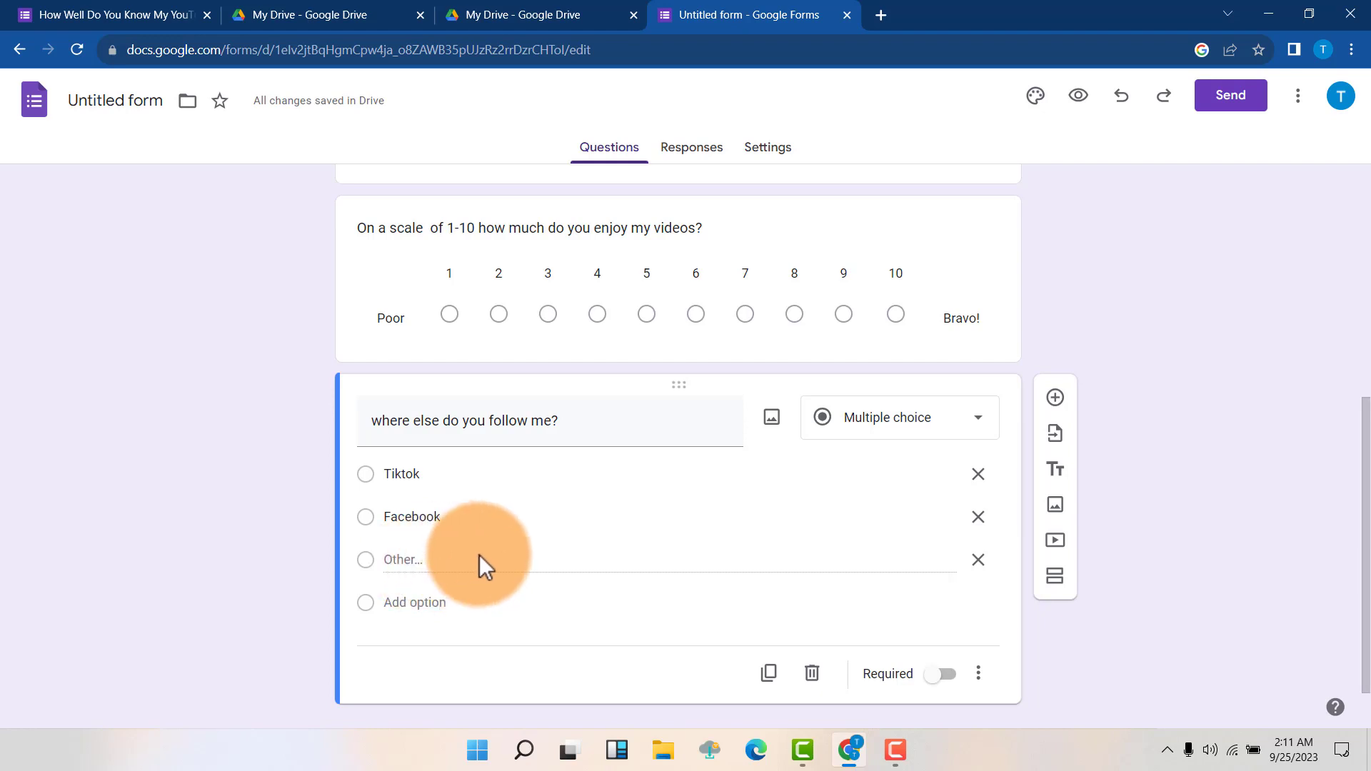
{"action": "scroll", "coordinate": [478, 555], "scroll_direction": "down", "scroll_amount": 1}
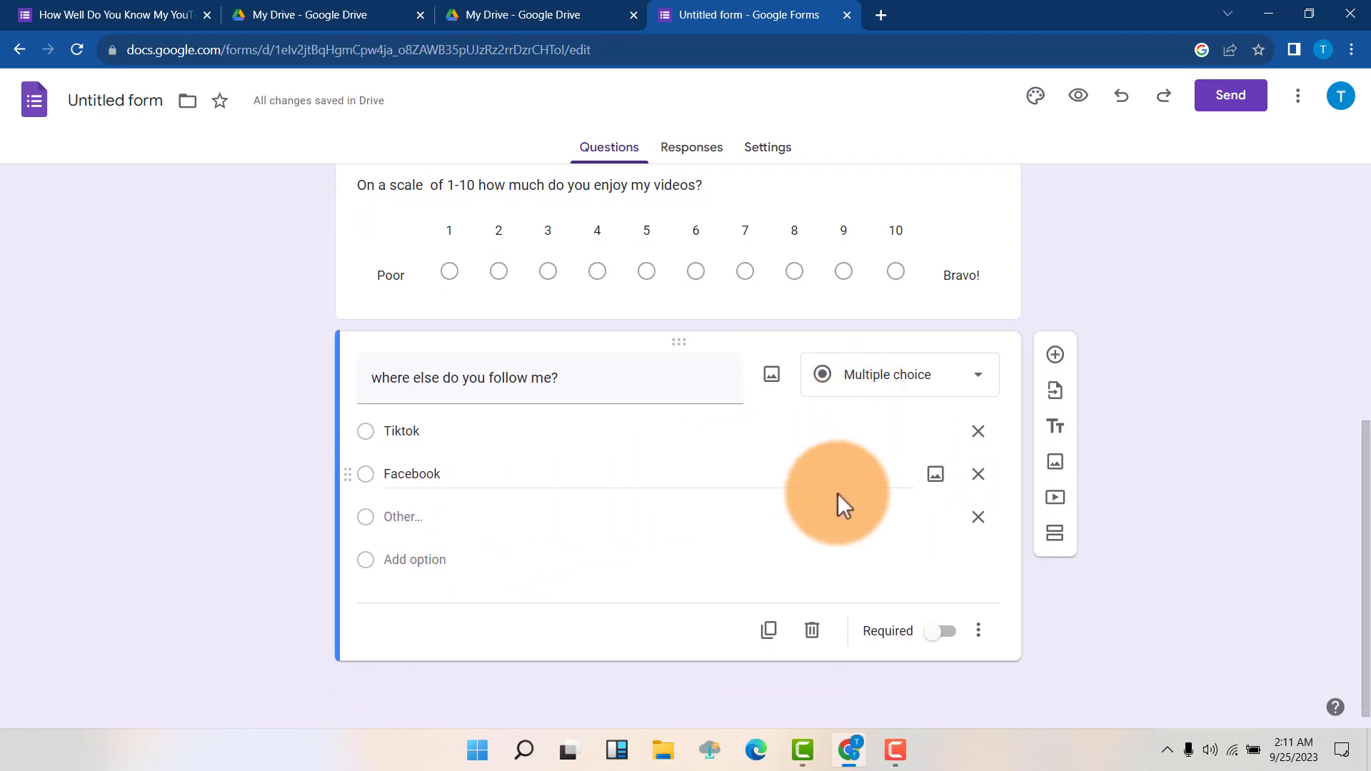
- Add a fifth question by copying "what time should i upload a video" from the existing survey, ending it with a question mark
{"action": "left_click", "coordinate": [1054, 357]}
{"action": "left_click", "coordinate": [107, 14]}
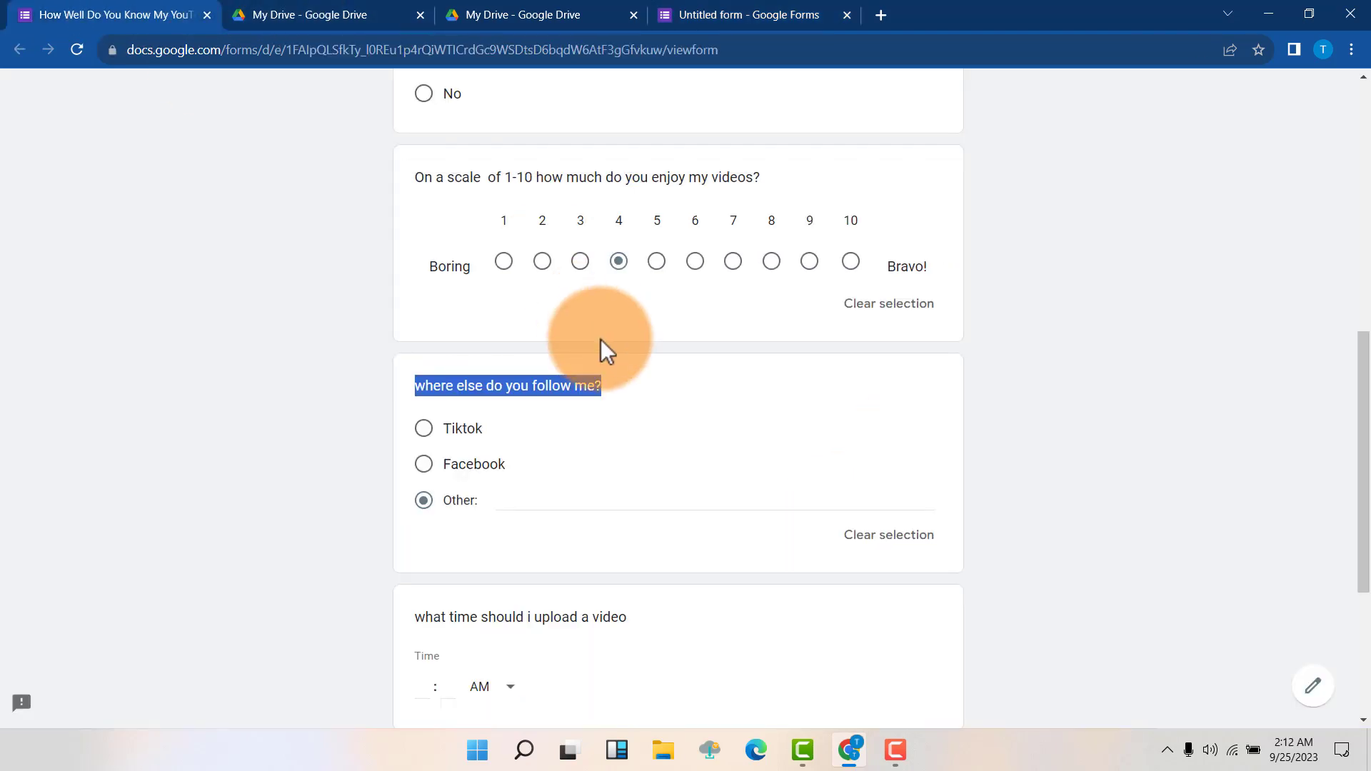
{"action": "scroll", "coordinate": [601, 340], "scroll_direction": "down", "scroll_amount": 3}
{"action": "left_click", "coordinate": [422, 348]}
{"action": "left_click_drag", "start_coordinate": [421, 349], "coordinate": [606, 367]}
{"action": "key", "text": "ctrl+c"}
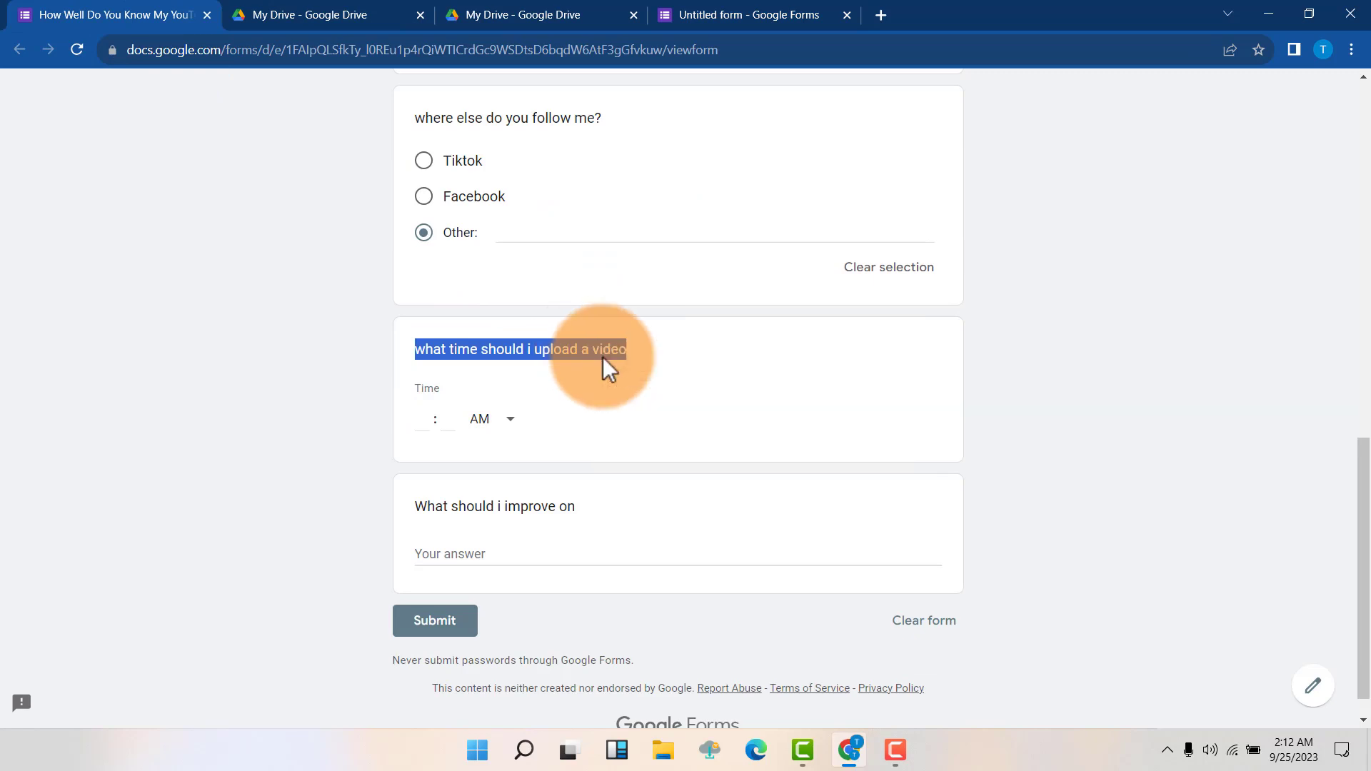
{"action": "key", "text": "ctrl+shift+Tab"}
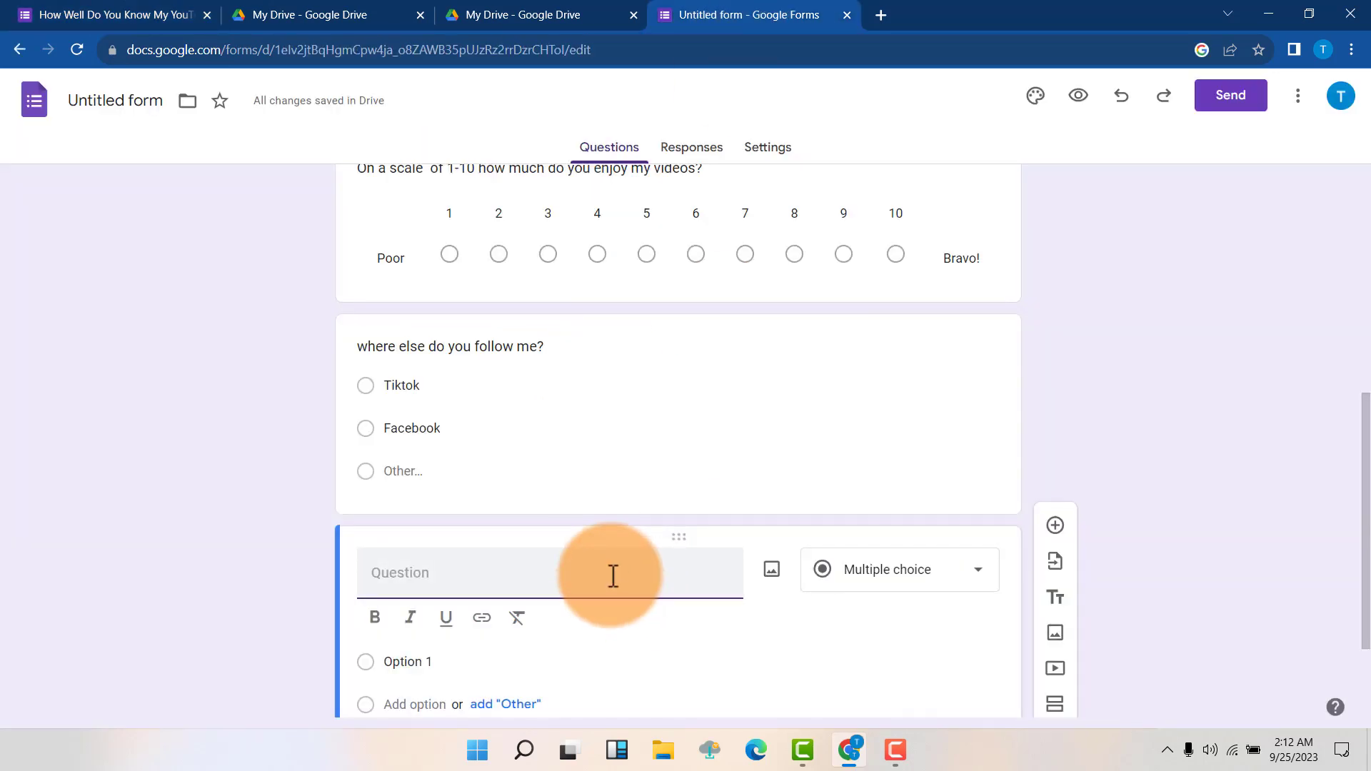
{"action": "key", "text": "ctrl+v"}
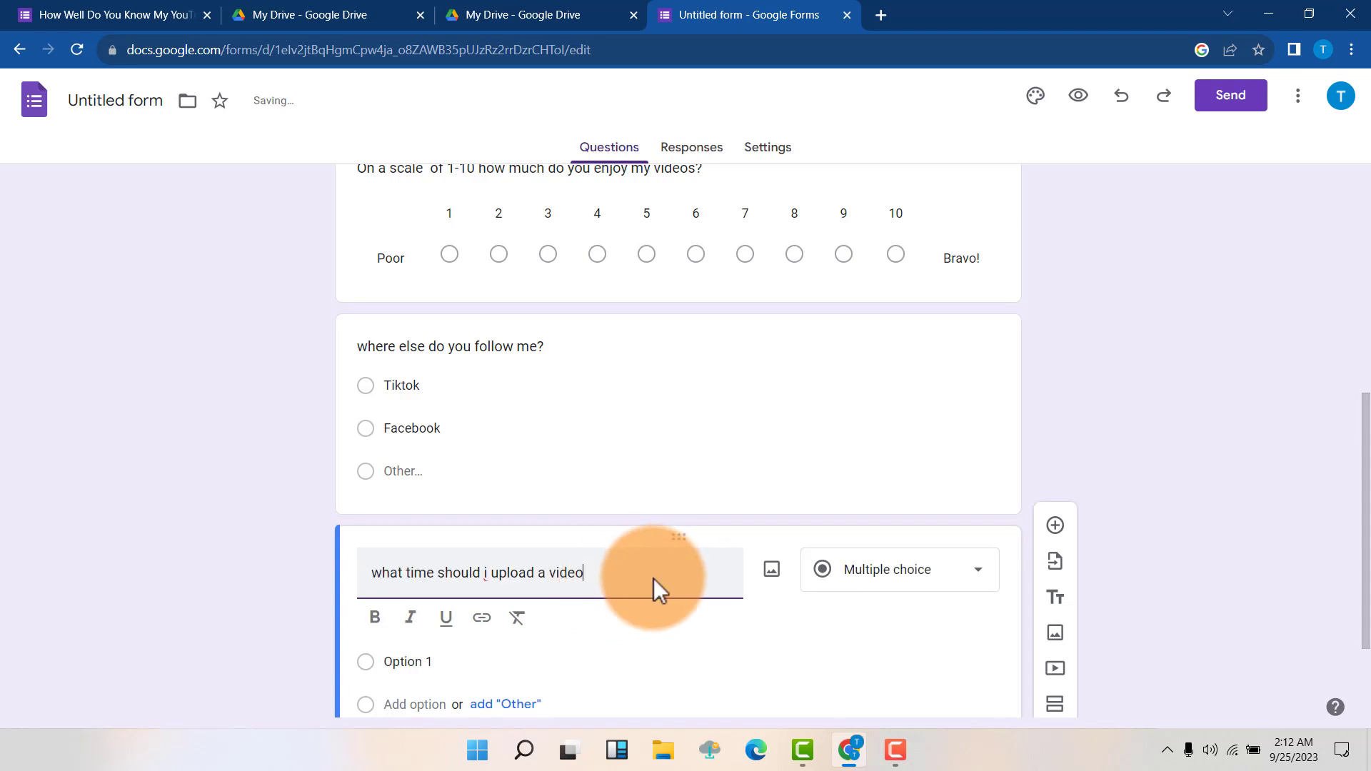
- Change the upload time question's type to Time
{"action": "scroll", "coordinate": [660, 578], "scroll_direction": "down", "scroll_amount": 2}
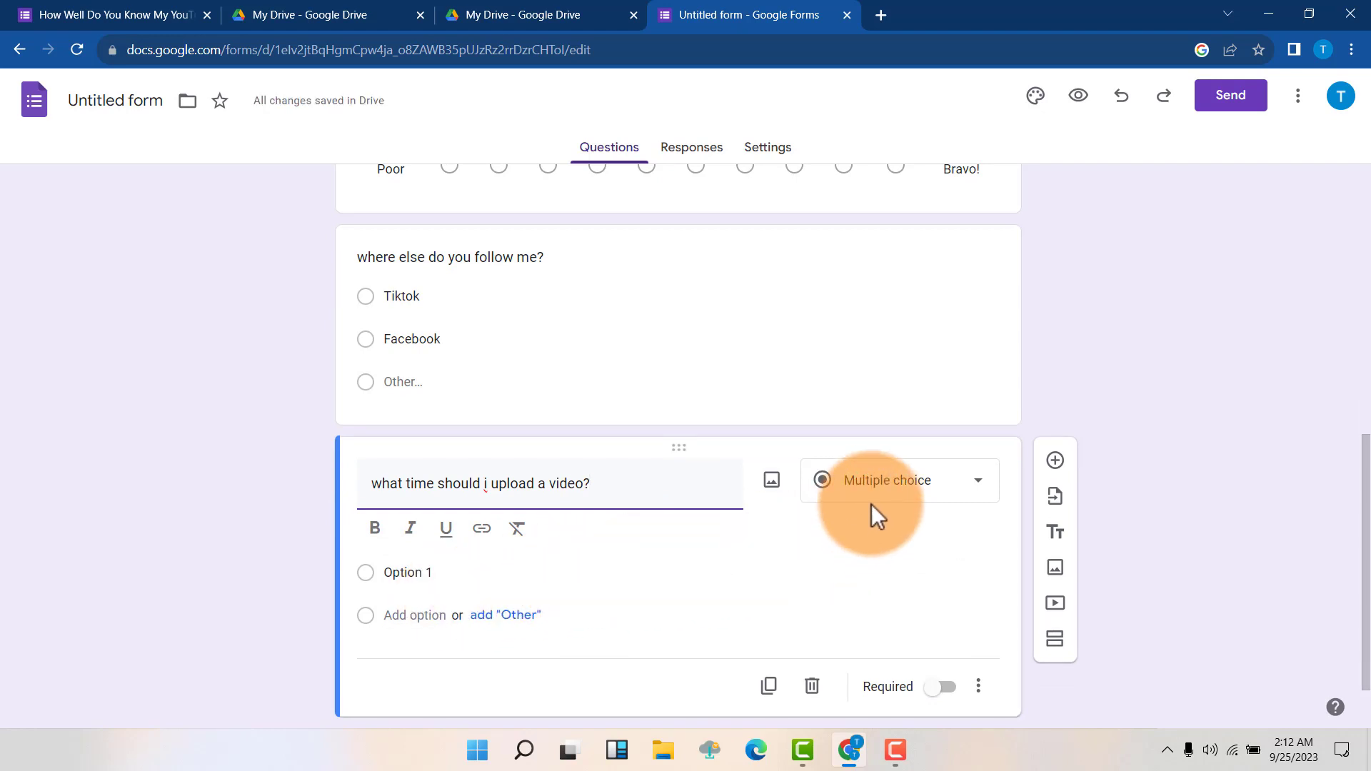
{"action": "left_click", "coordinate": [872, 487]}
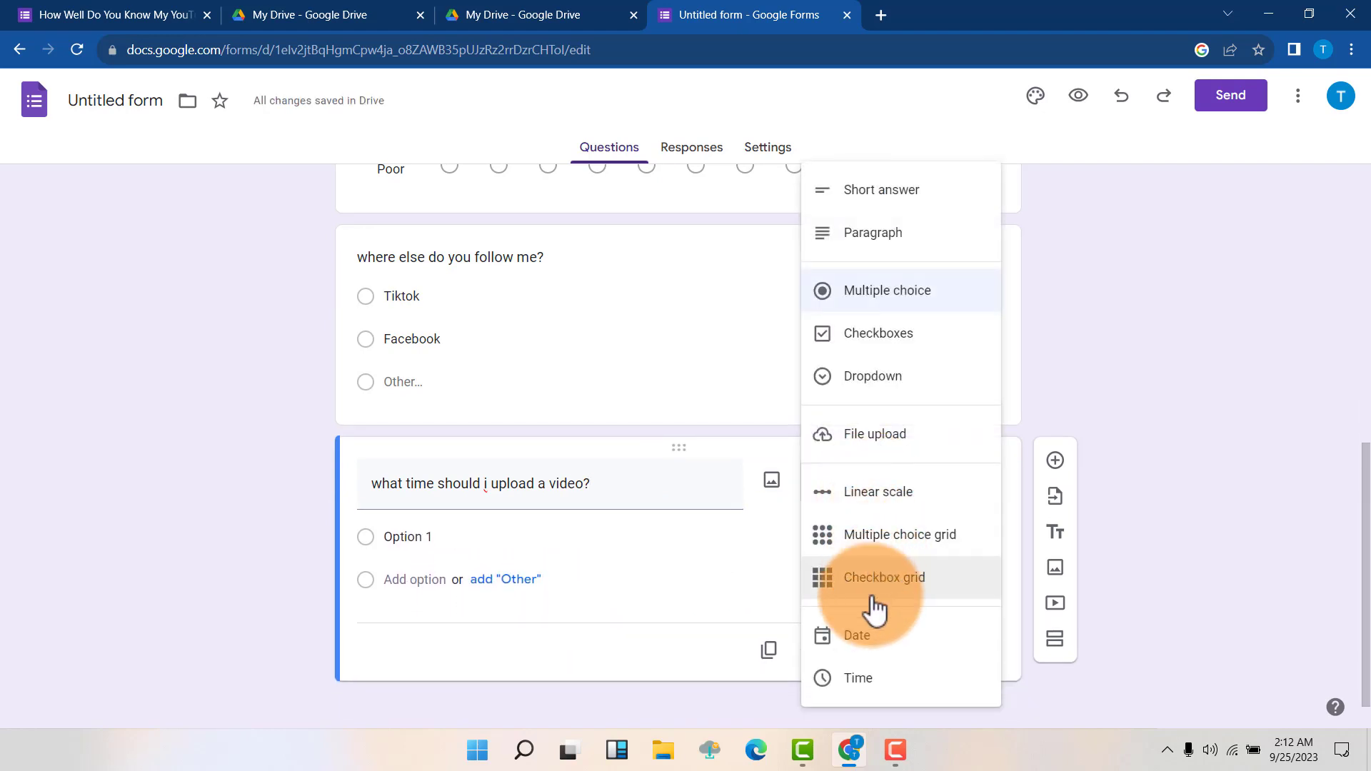
{"action": "left_click", "coordinate": [861, 682]}
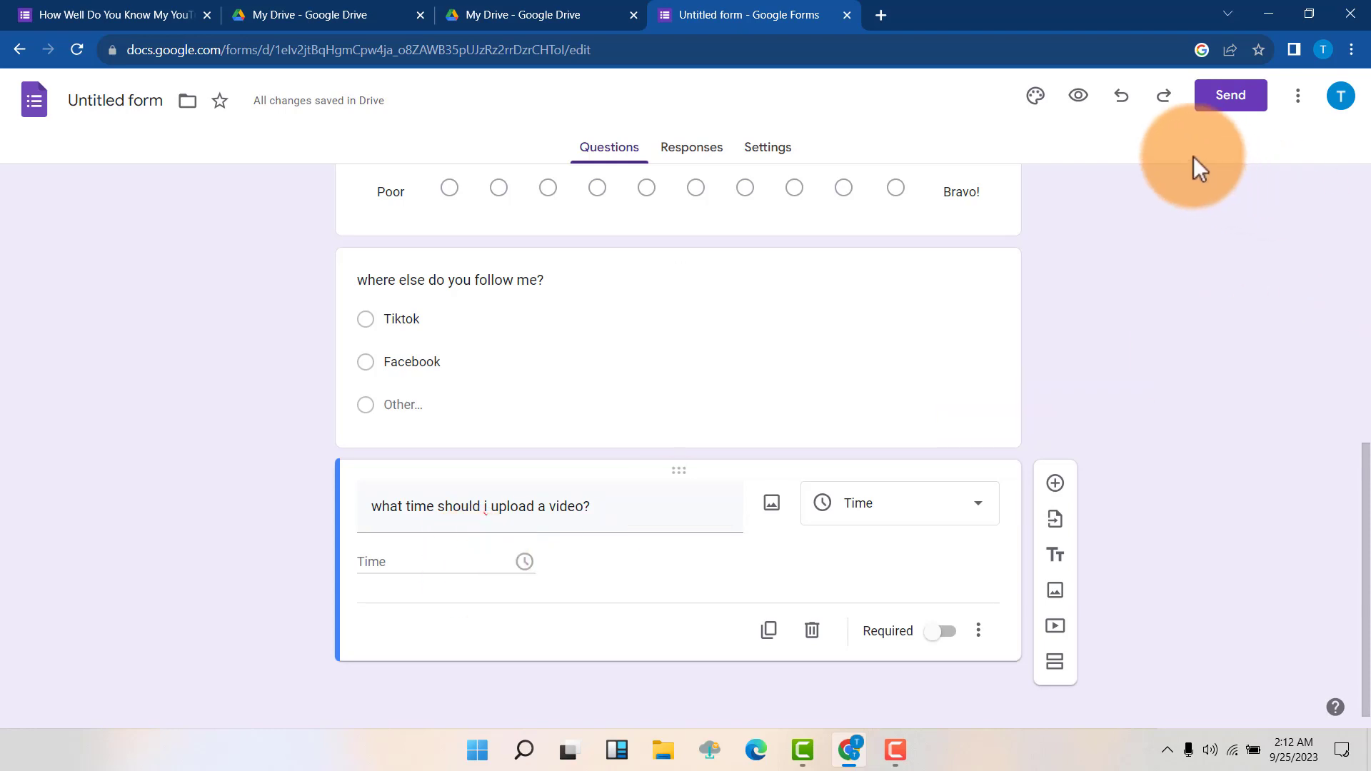
- Preview the new form and look through all of its questions as a respondent sees them
{"action": "left_click", "coordinate": [1079, 97]}
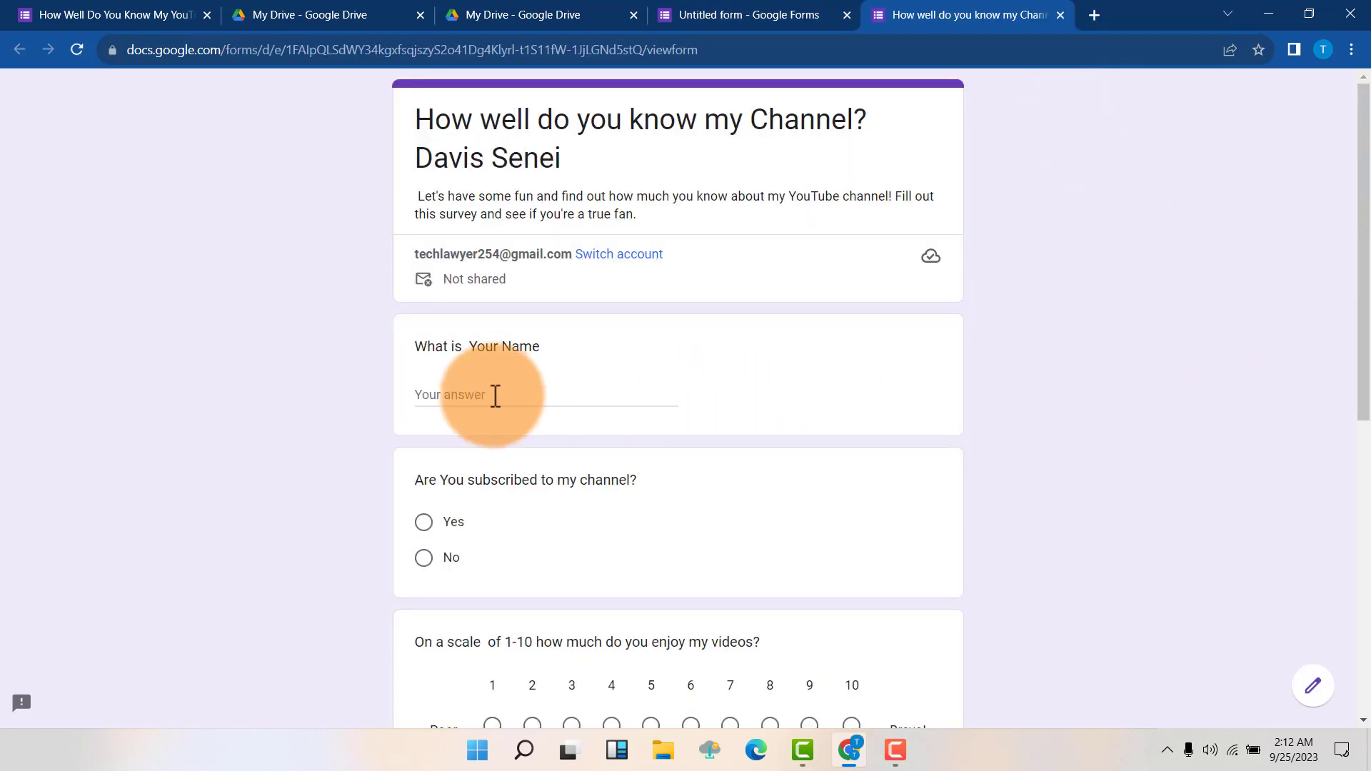
{"action": "scroll", "coordinate": [485, 386], "scroll_direction": "down", "scroll_amount": 1}
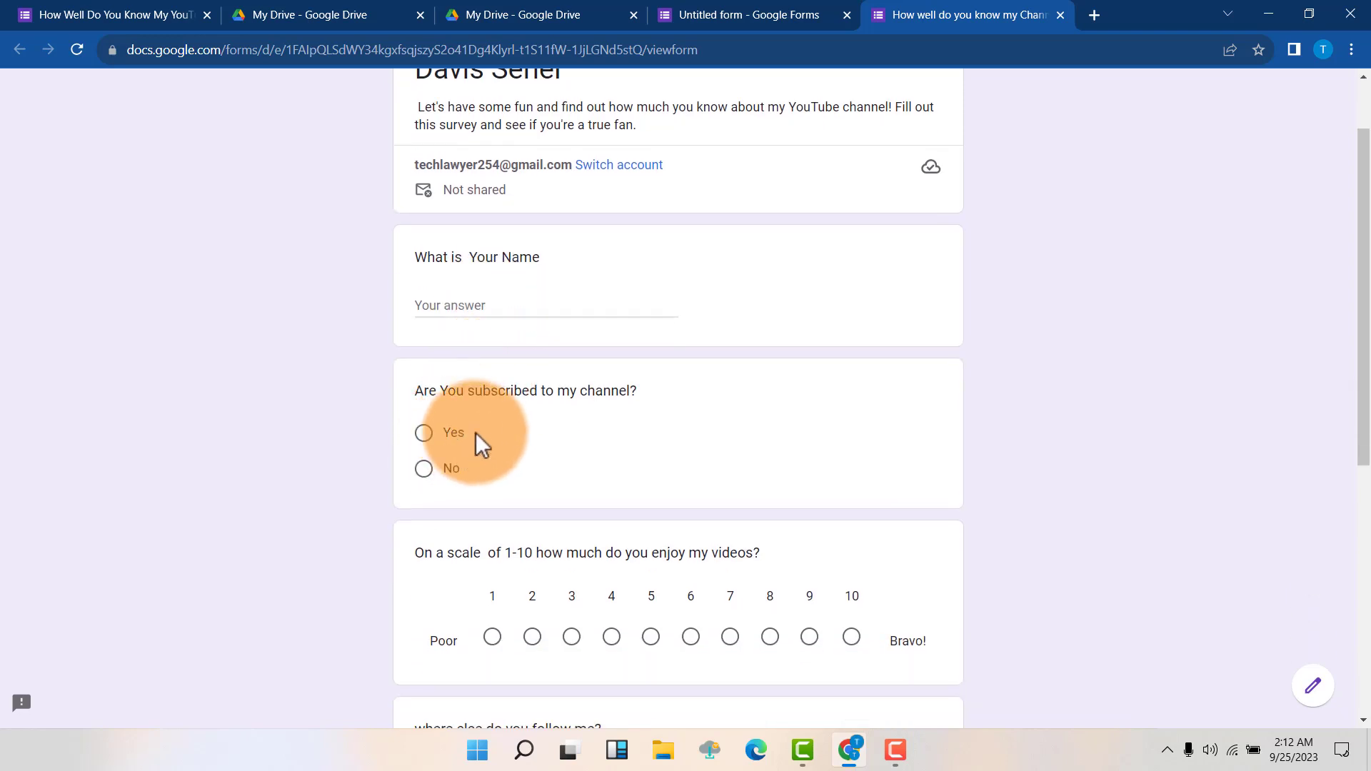
{"action": "scroll", "coordinate": [479, 427], "scroll_direction": "down", "scroll_amount": 2}
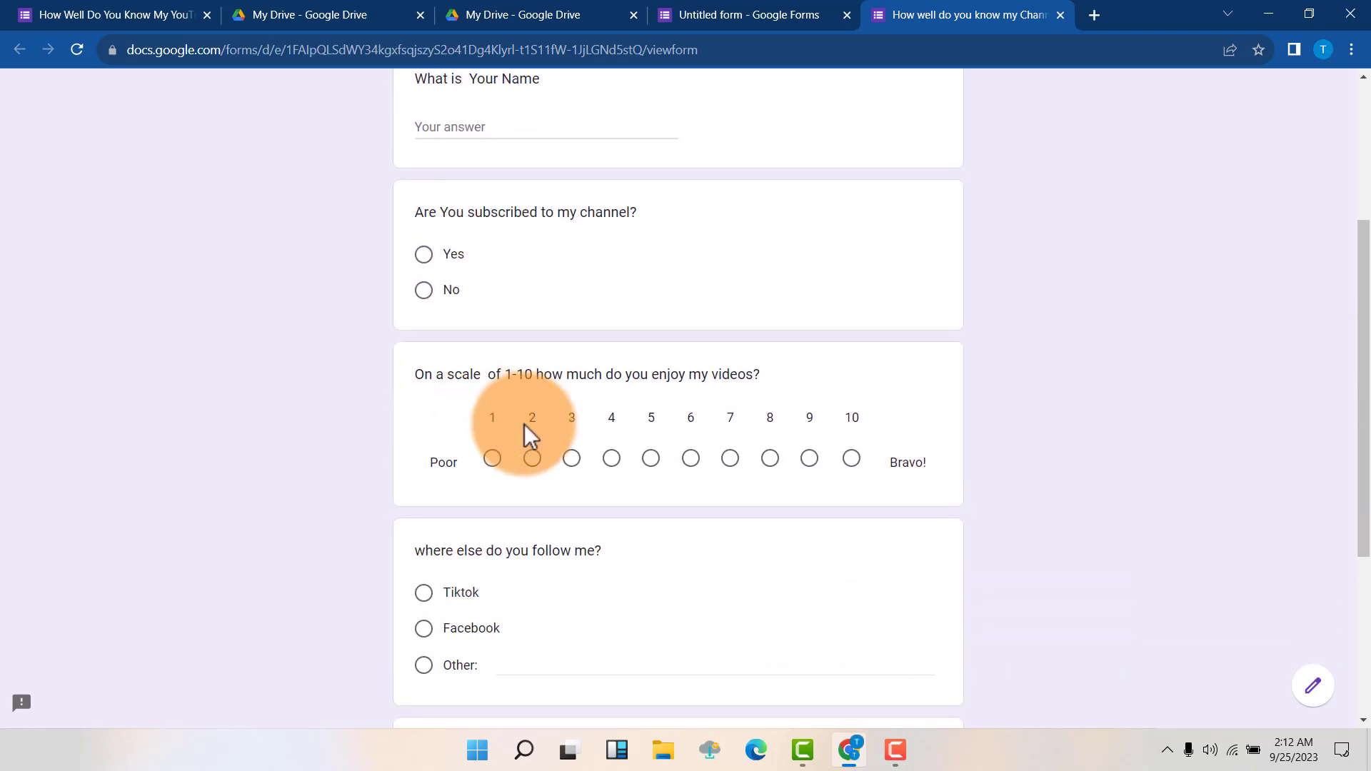
{"action": "scroll", "coordinate": [658, 469], "scroll_direction": "down", "scroll_amount": 2}
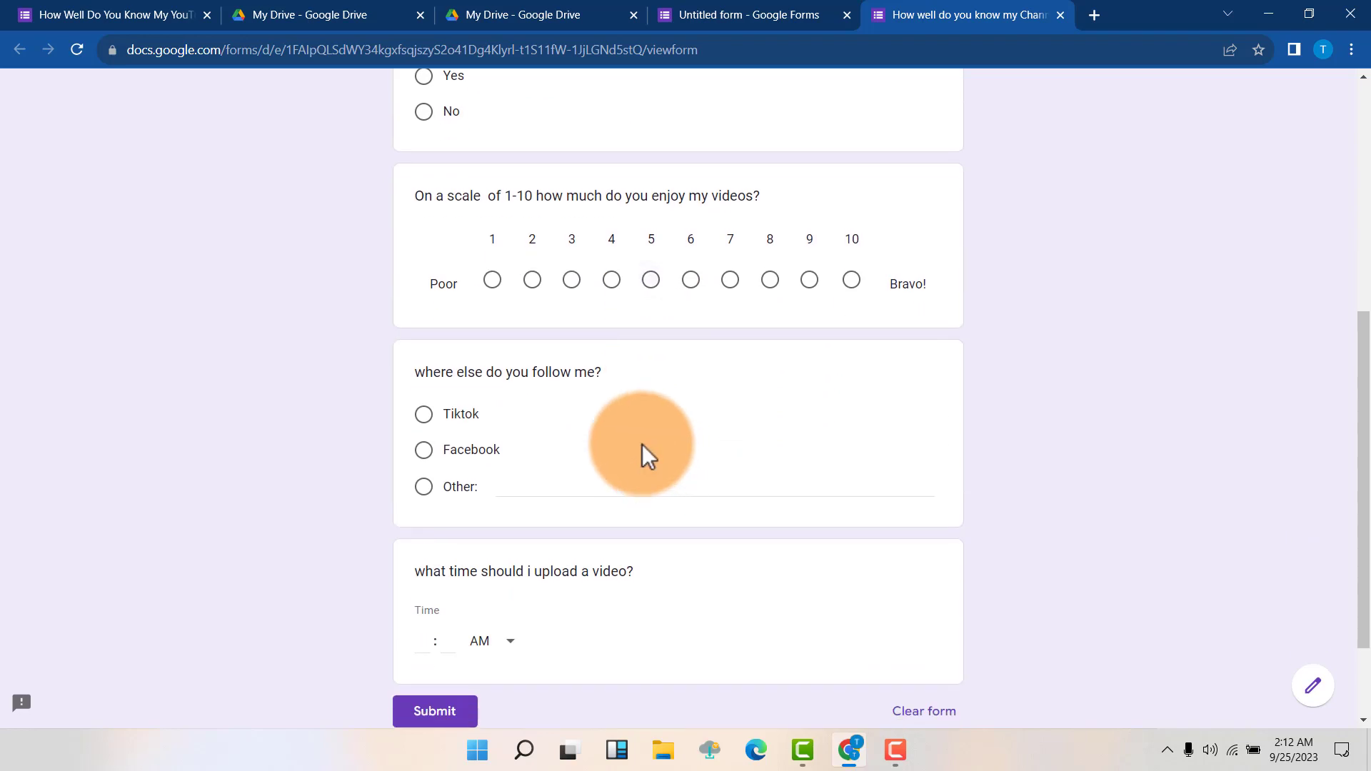
- Try the PM option in the upload time question and look through the previewed form's questions up to its title
{"action": "left_click", "coordinate": [449, 645]}
{"action": "left_click", "coordinate": [489, 646]}
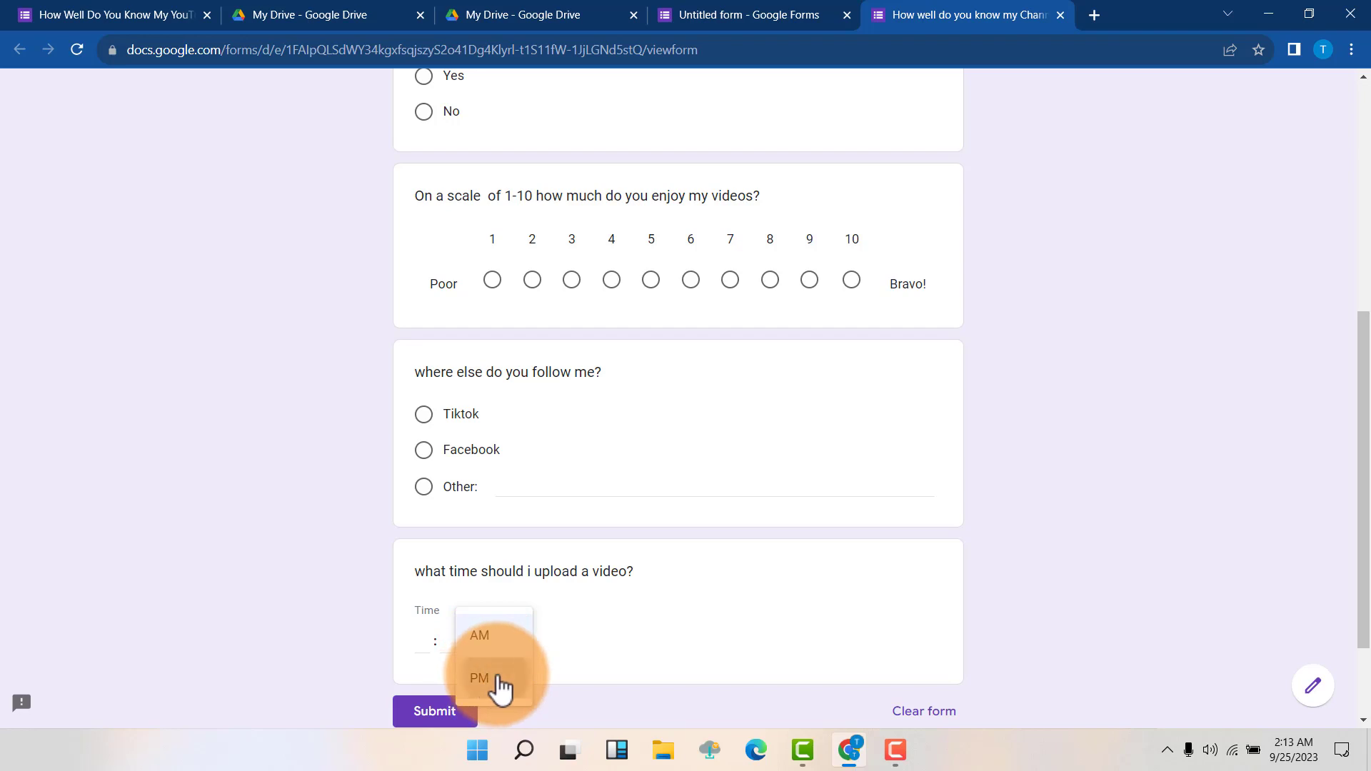
{"action": "left_click", "coordinate": [488, 682]}
{"action": "scroll", "coordinate": [784, 465], "scroll_direction": "up", "scroll_amount": 5}
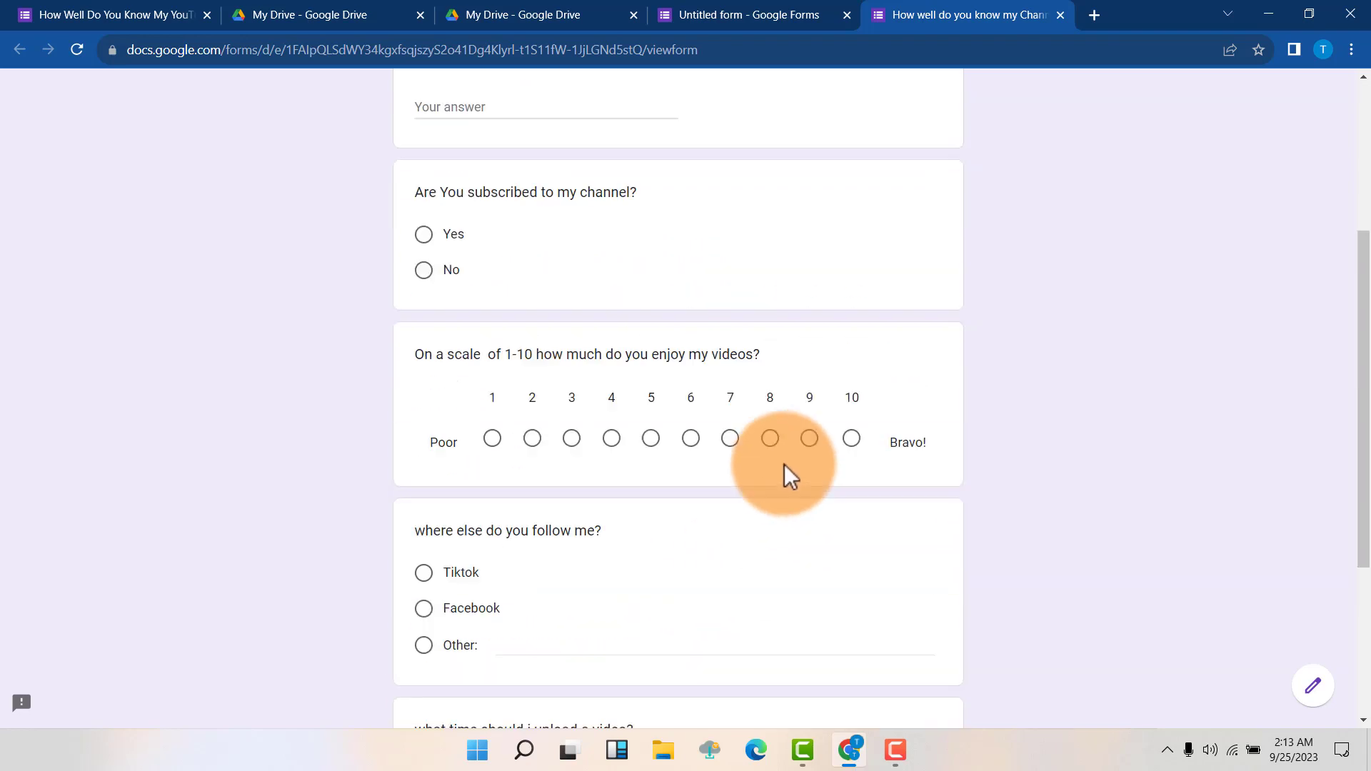
{"action": "scroll", "coordinate": [786, 403], "scroll_direction": "down", "scroll_amount": 6}
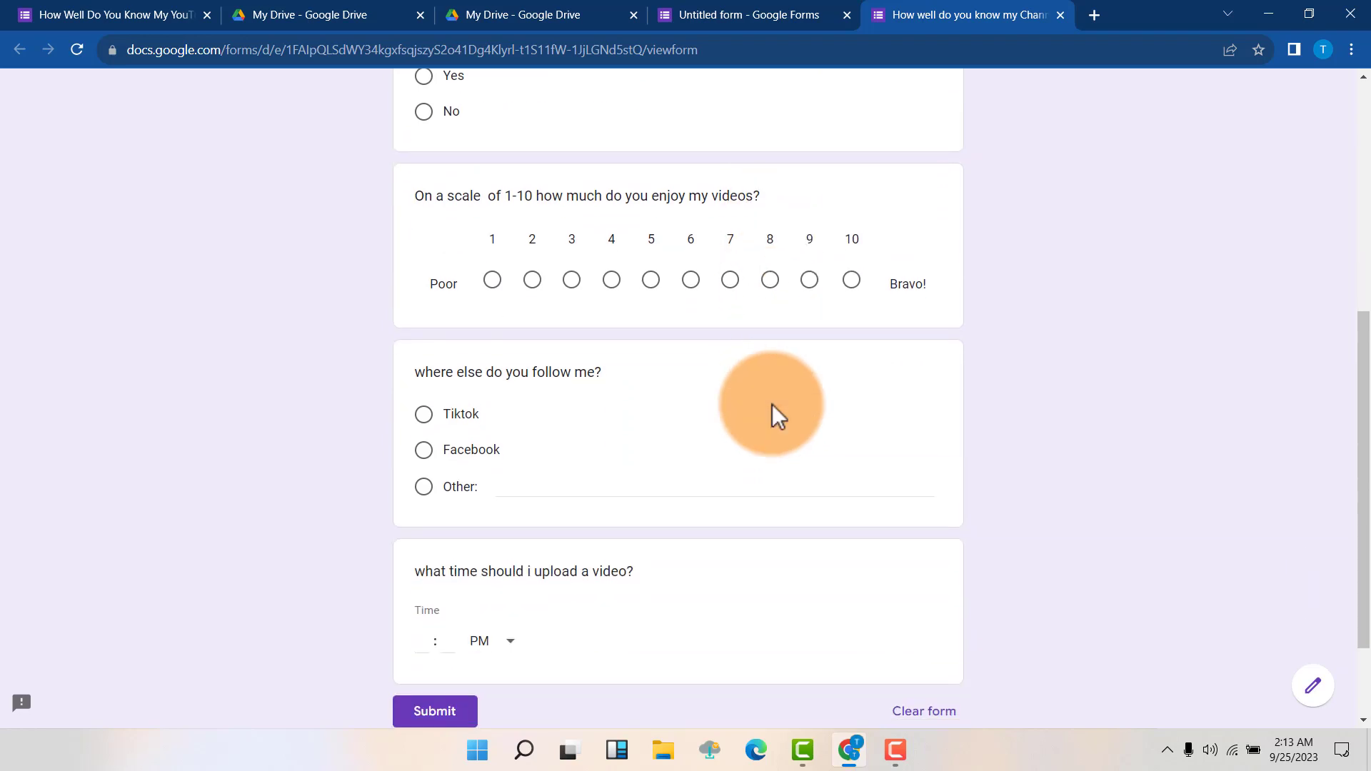
{"action": "scroll", "coordinate": [773, 404], "scroll_direction": "down", "scroll_amount": 2}
{"action": "scroll", "coordinate": [773, 405], "scroll_direction": "up", "scroll_amount": 5}
{"action": "scroll", "coordinate": [773, 404], "scroll_direction": "up", "scroll_amount": 3}
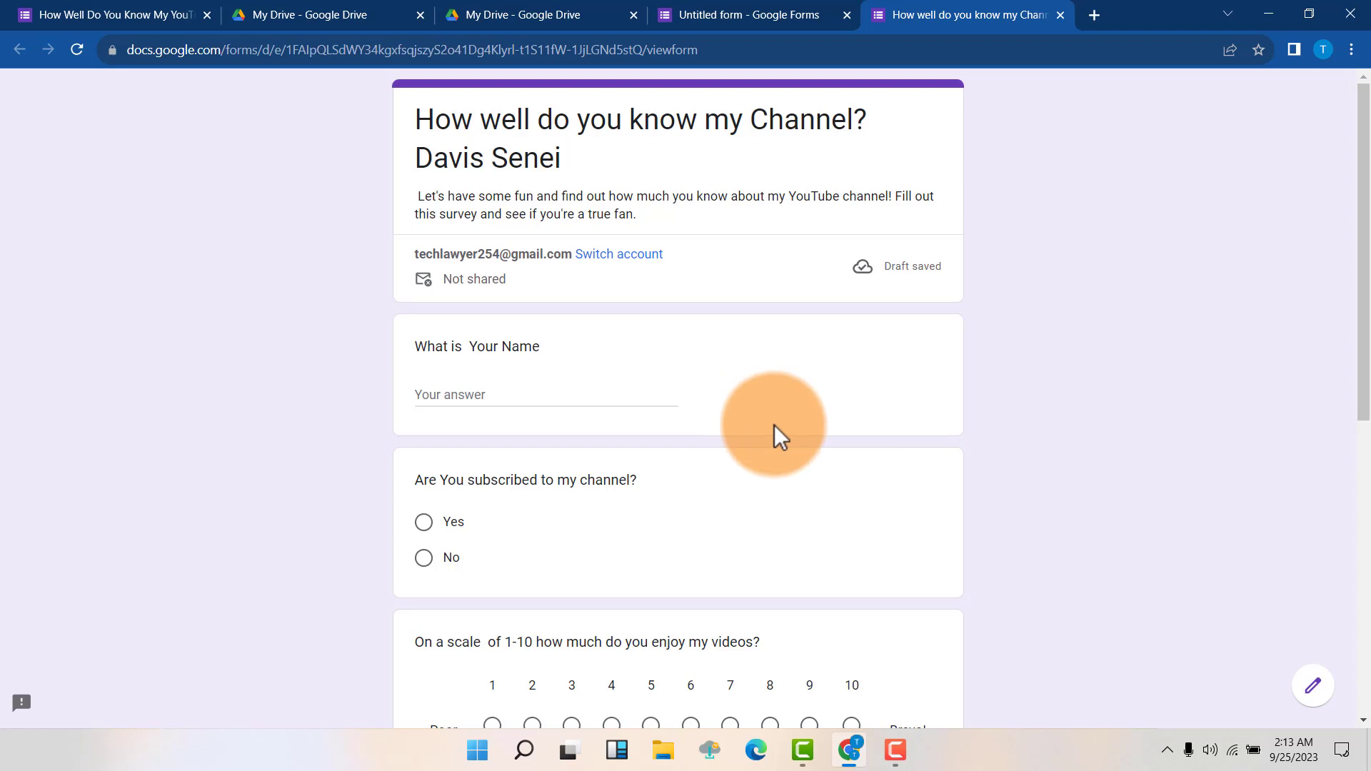
- Return to editing the form and add a sixth question, "What should i improve on?", with the Paragraph answer type
{"action": "left_click", "coordinate": [737, 14]}
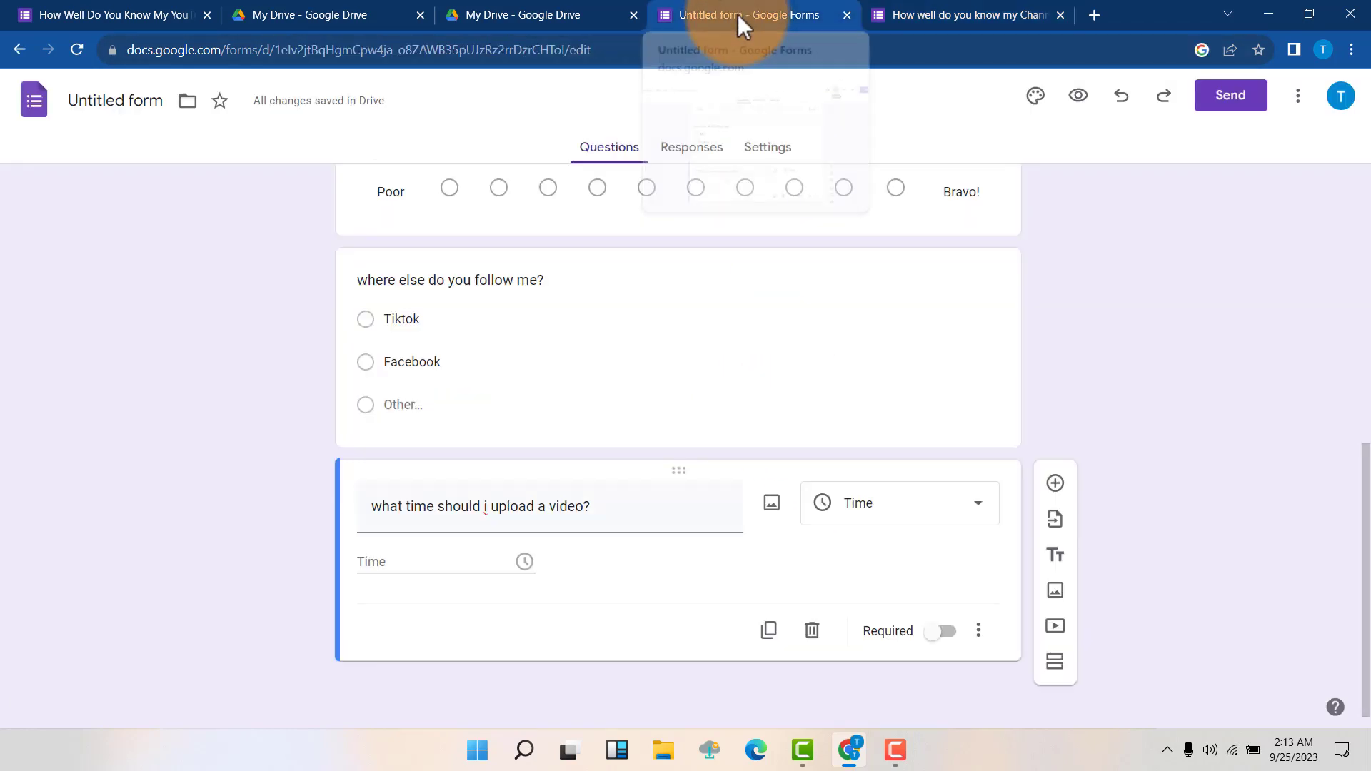
{"action": "left_click", "coordinate": [1056, 485]}
{"action": "left_click", "coordinate": [413, 621]}
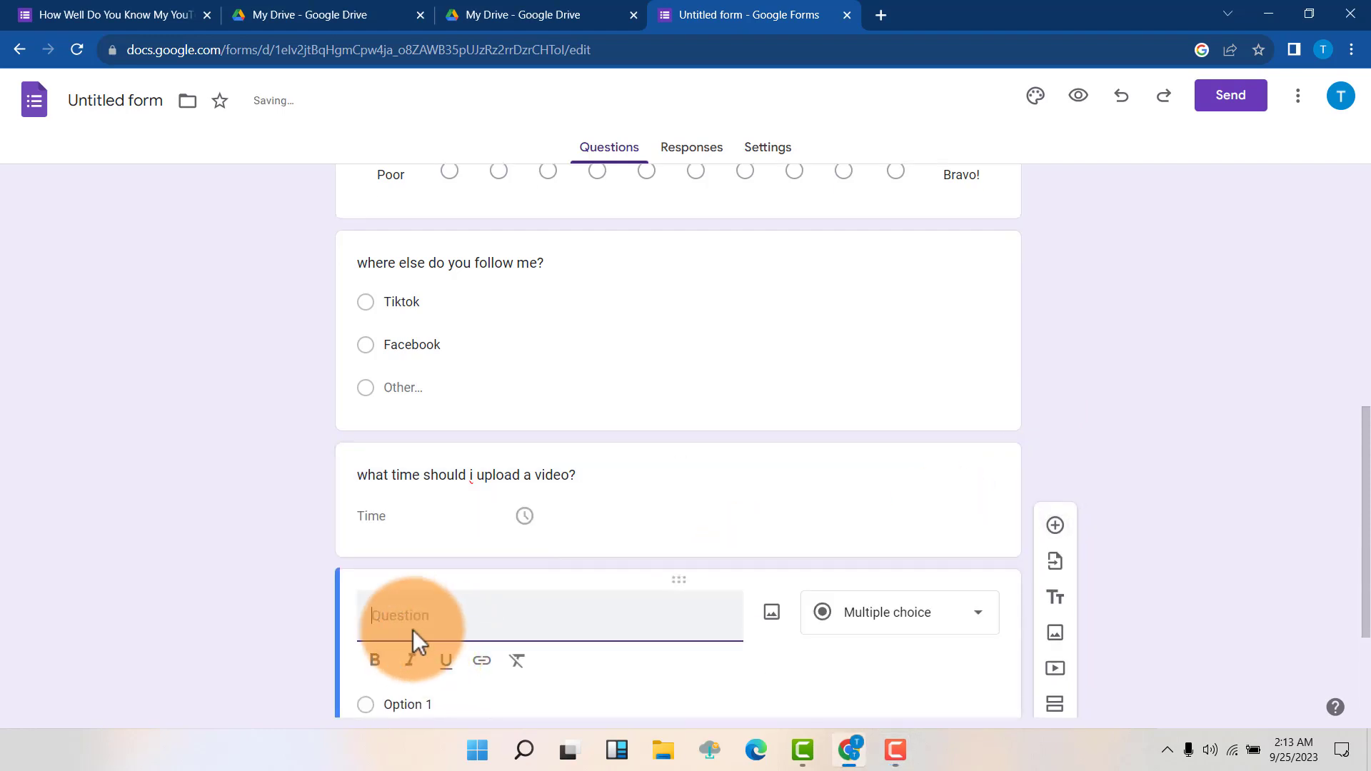
{"action": "type", "text": "What should i improve on?"}
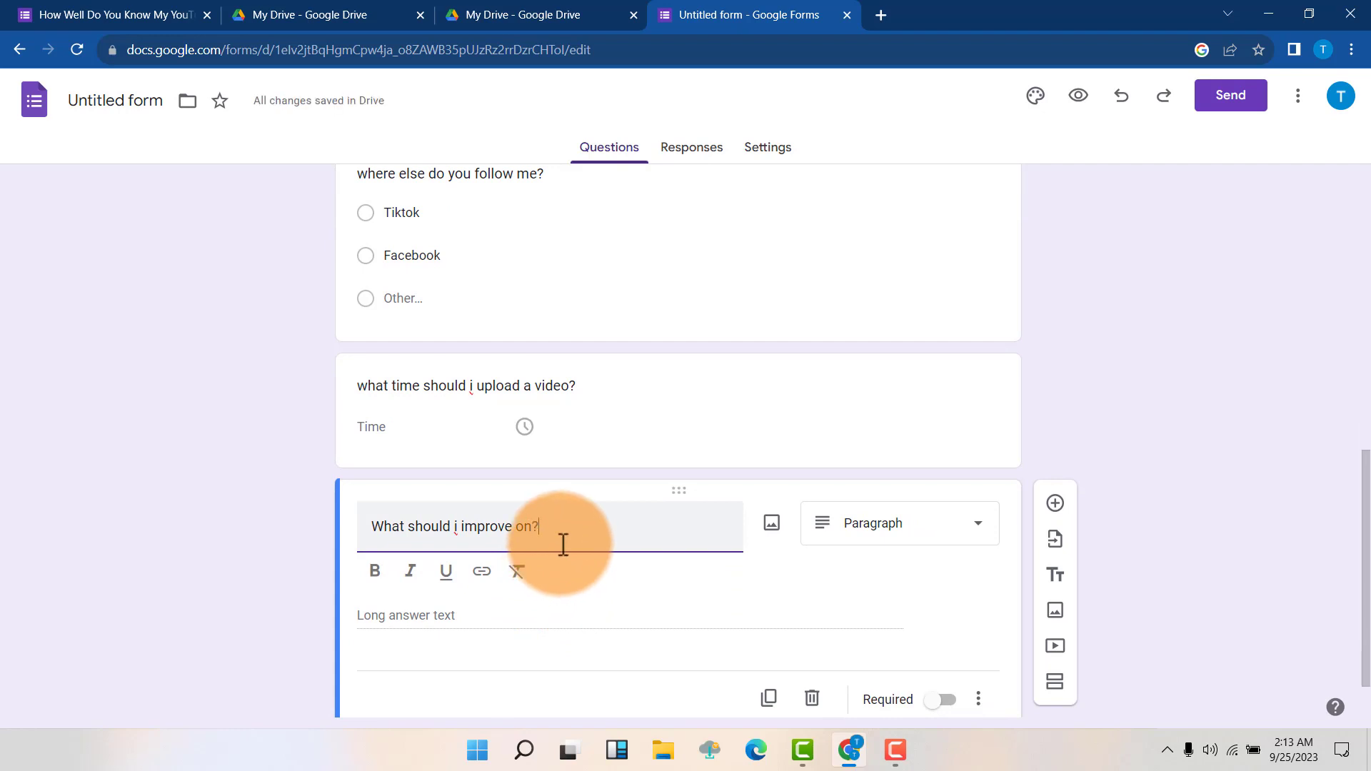
{"action": "scroll", "coordinate": [547, 603], "scroll_direction": "down", "scroll_amount": 1}
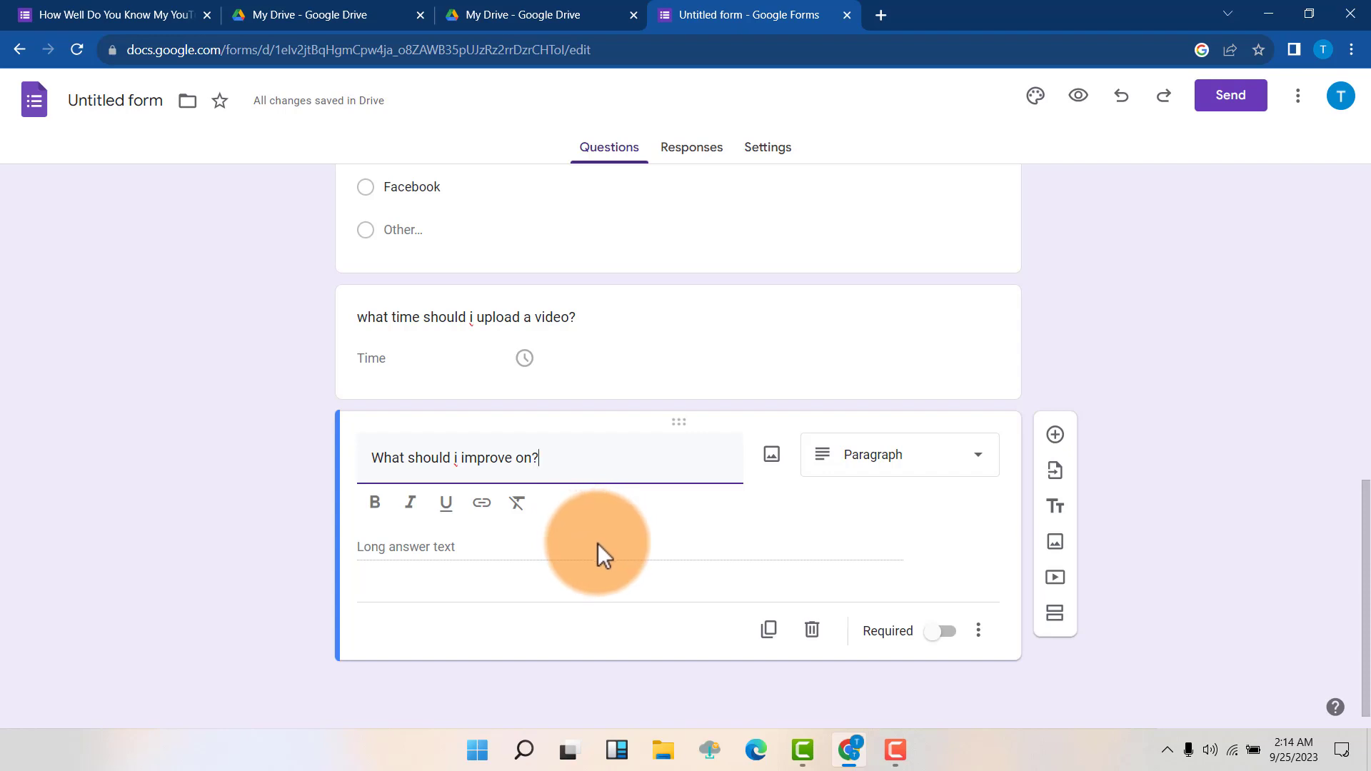
{"action": "left_click", "coordinate": [507, 130]}
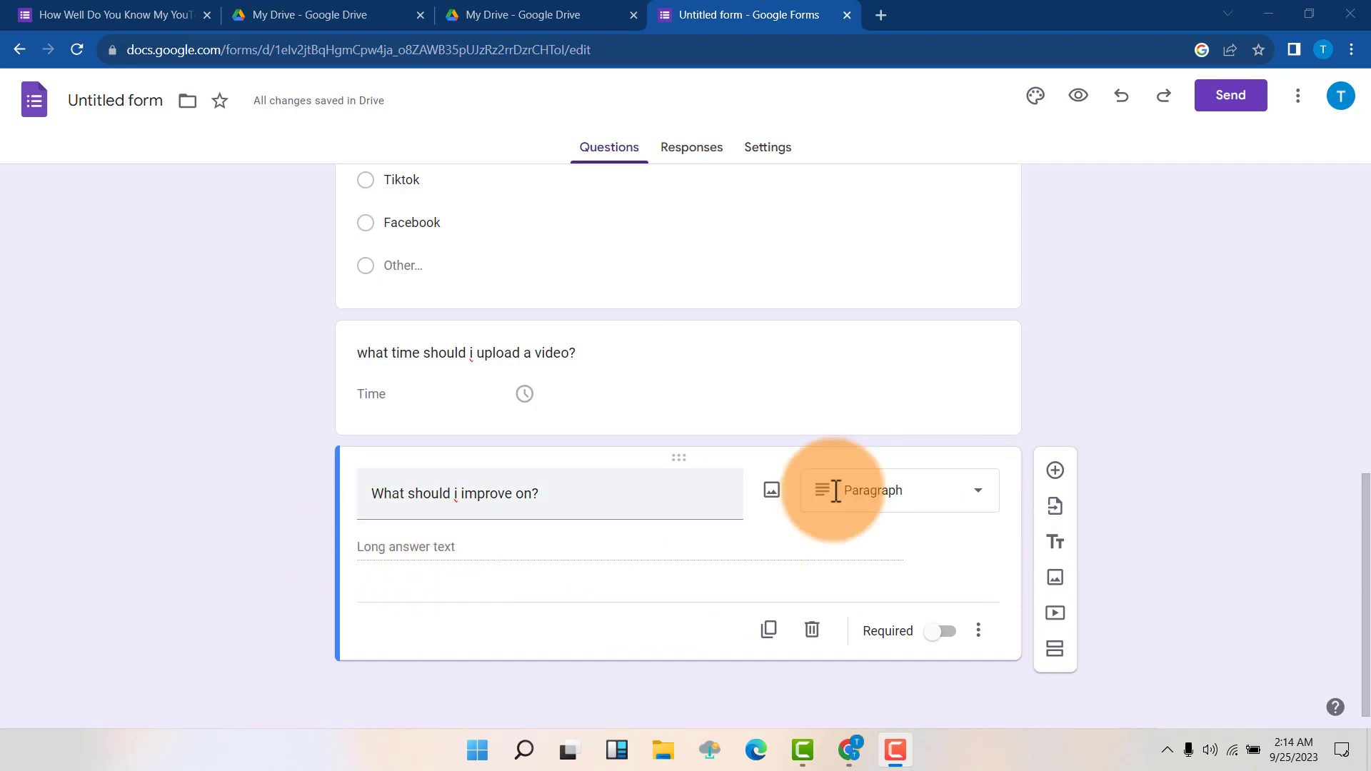
{"action": "left_click", "coordinate": [918, 496]}
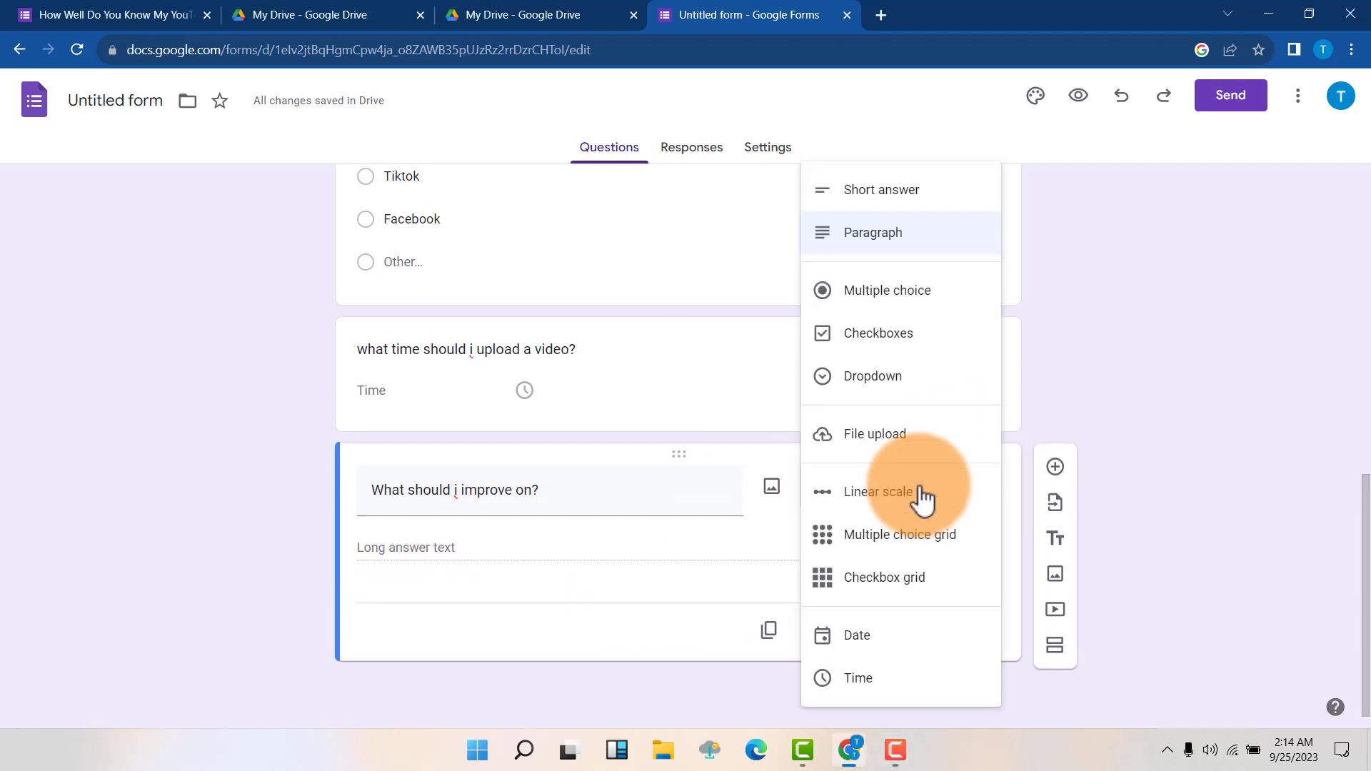
{"action": "left_click", "coordinate": [866, 242]}
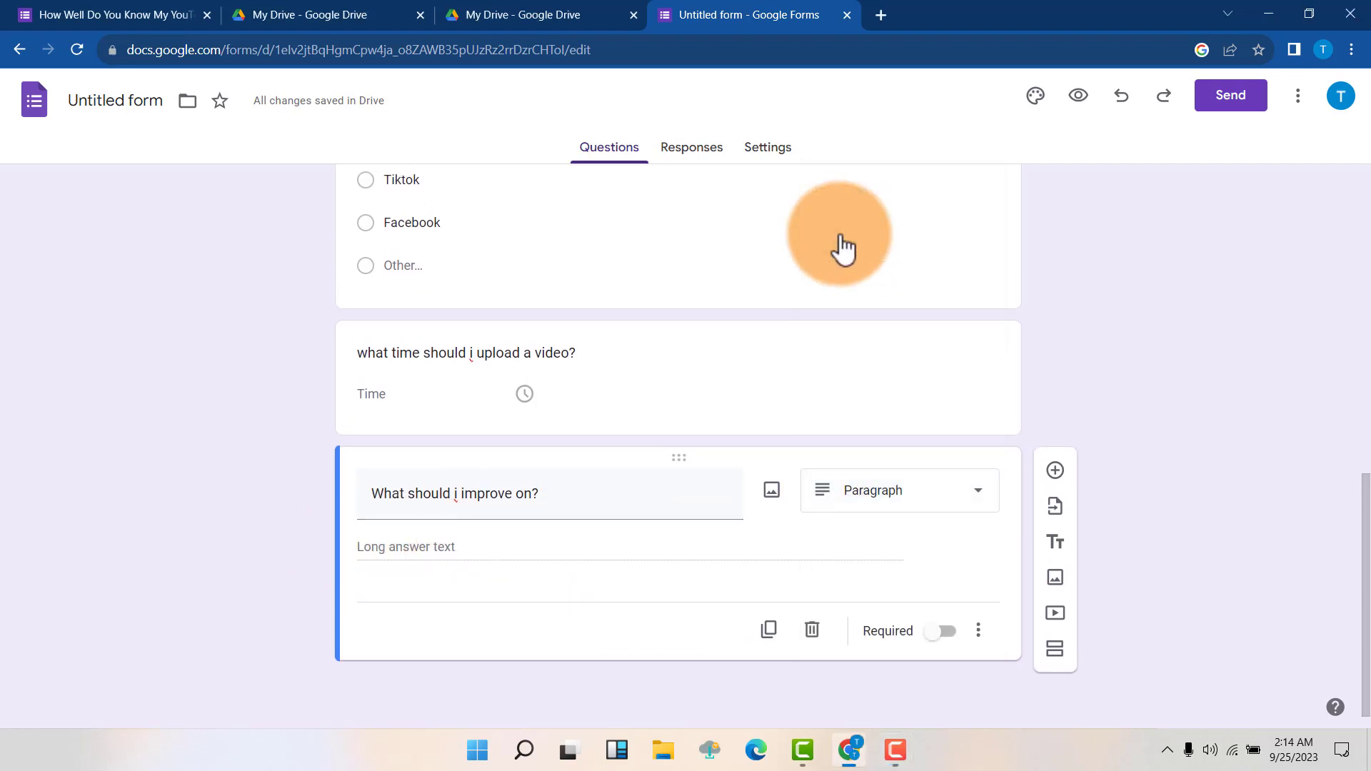
- Move the "What should i improve on?" question up to directly below the 1-10 scale question
{"action": "scroll", "coordinate": [640, 556], "scroll_direction": "up", "scroll_amount": 6}
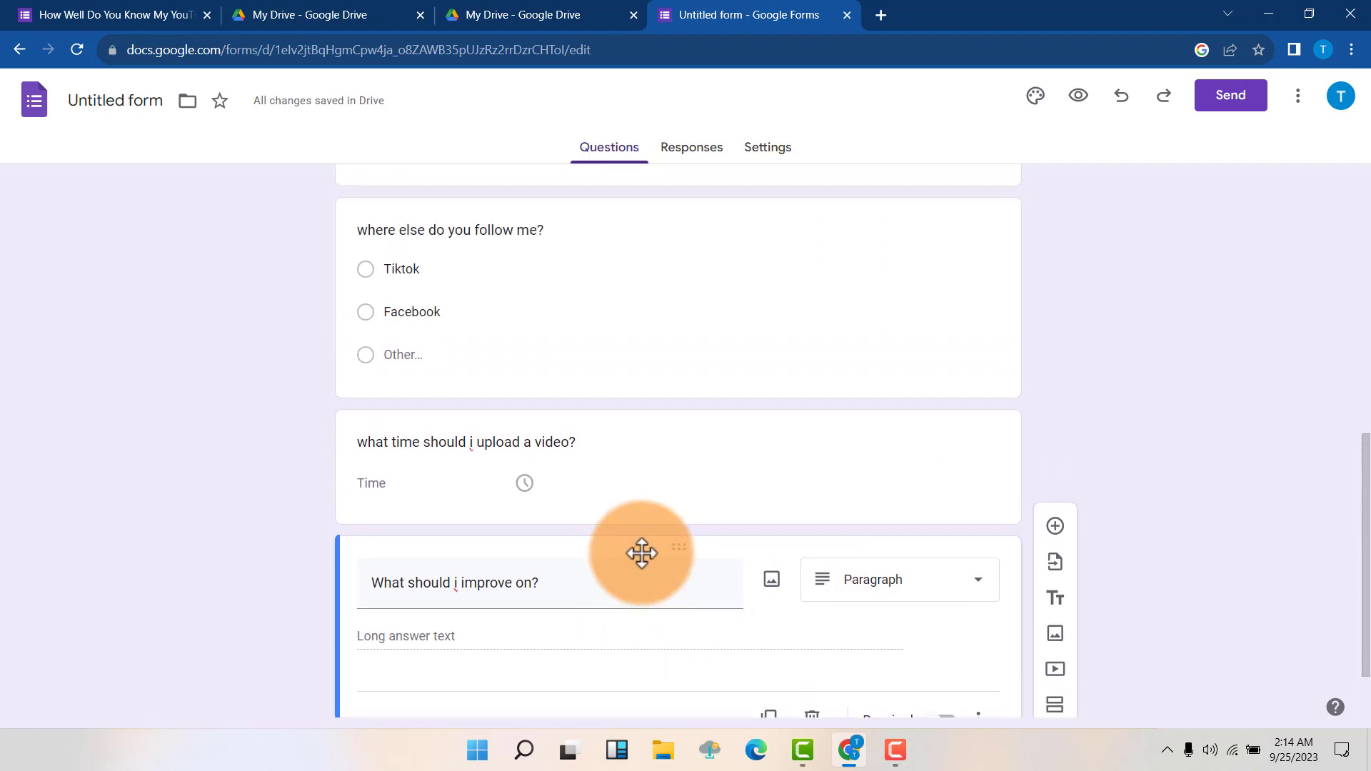
{"action": "scroll", "coordinate": [643, 537], "scroll_direction": "up", "scroll_amount": 4}
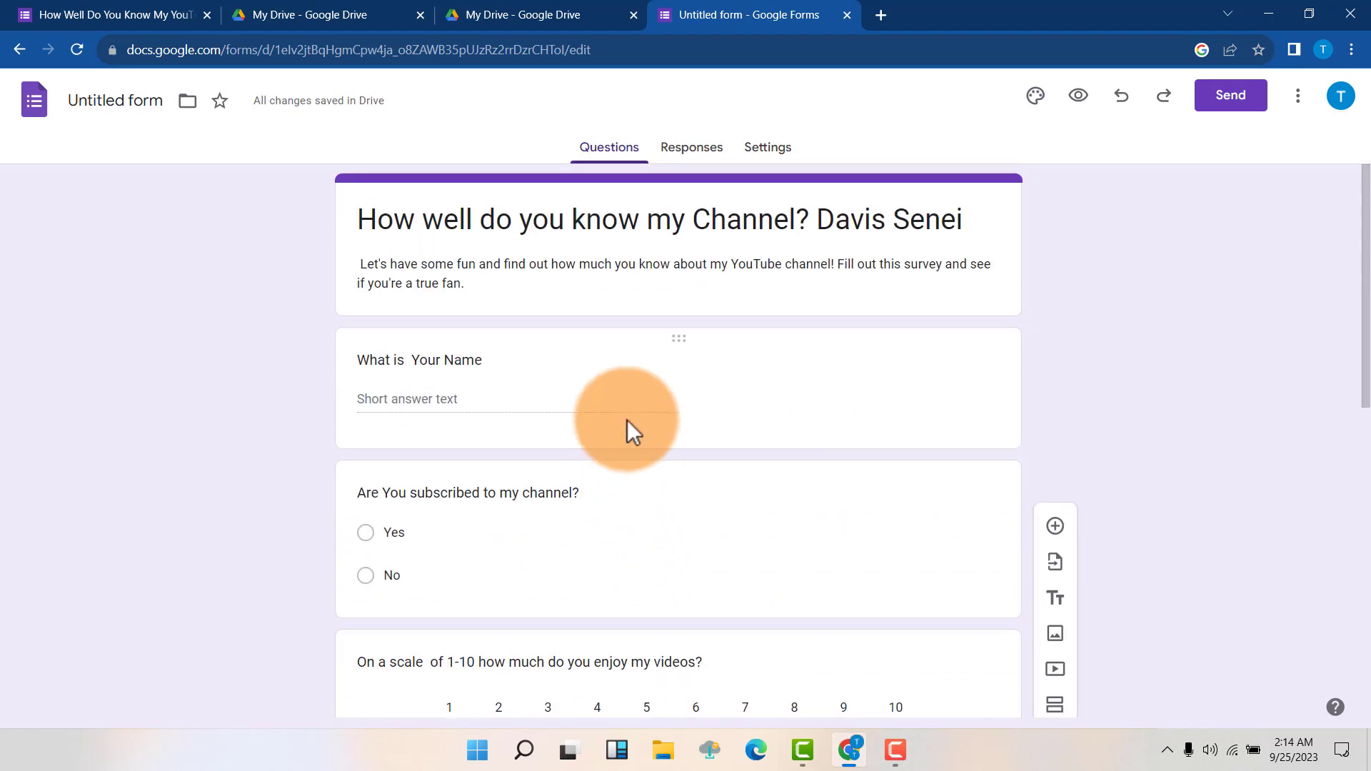
{"action": "scroll", "coordinate": [712, 289], "scroll_direction": "down", "scroll_amount": 10}
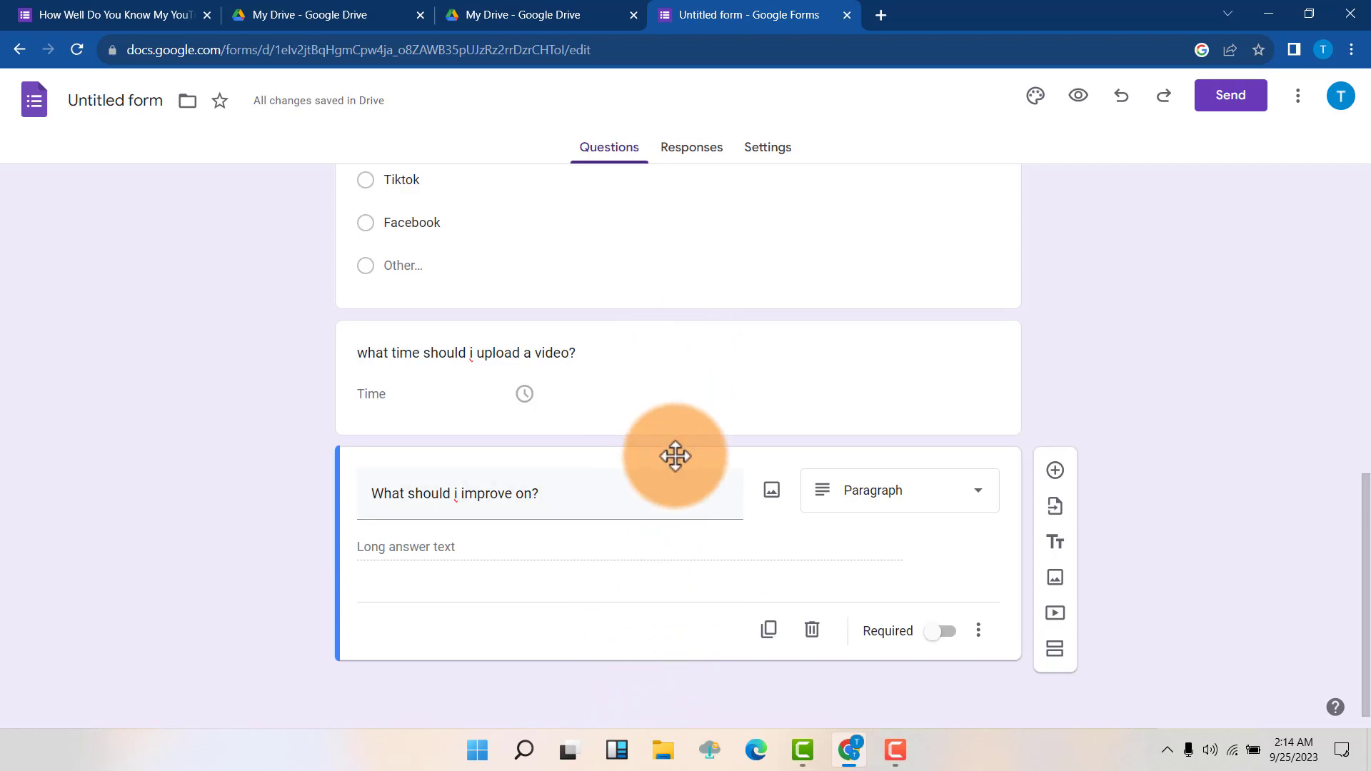
{"action": "left_click_drag", "start_coordinate": [677, 455], "coordinate": [547, 448]}
- Move the "Are You subscribed to my channel?" question above the name question and make it required
{"action": "scroll", "coordinate": [735, 304], "scroll_direction": "up", "scroll_amount": 3}
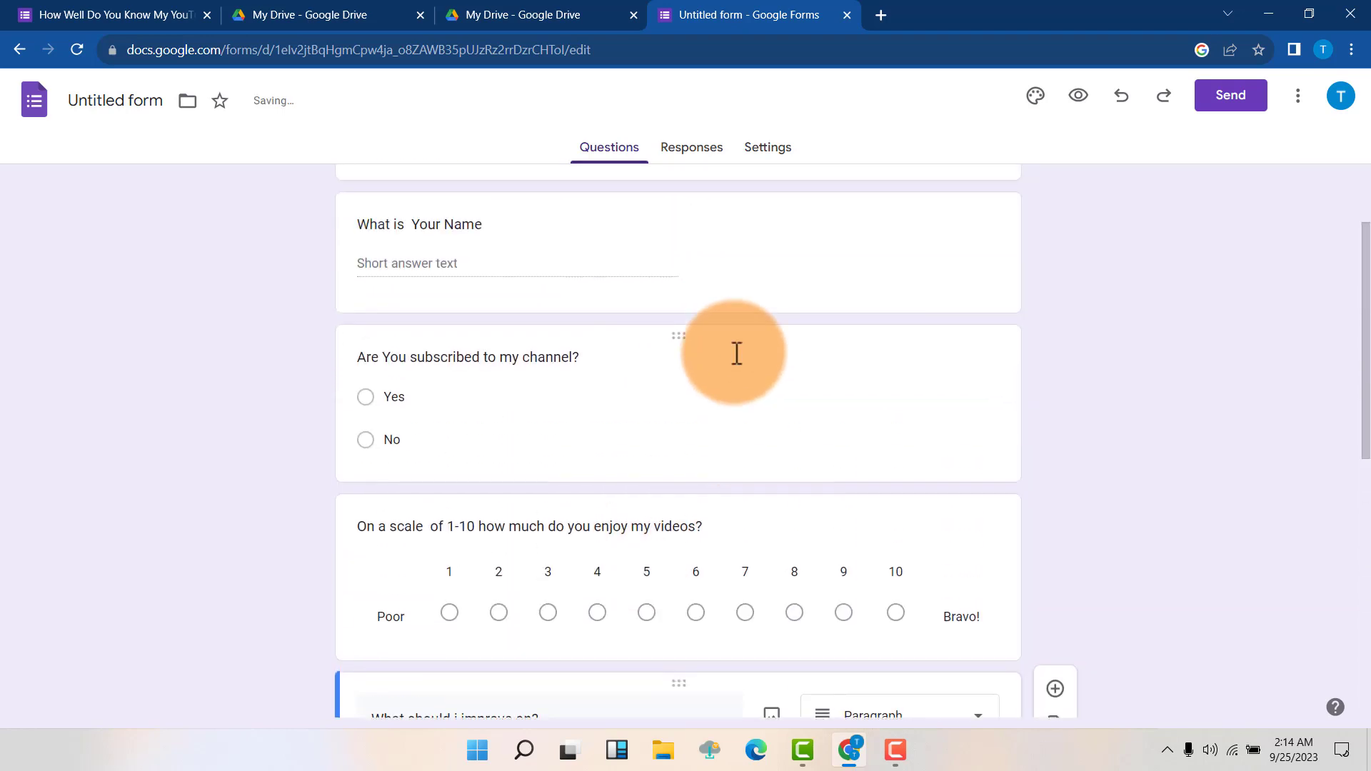
{"action": "left_click_drag", "start_coordinate": [676, 340], "coordinate": [610, 346]}
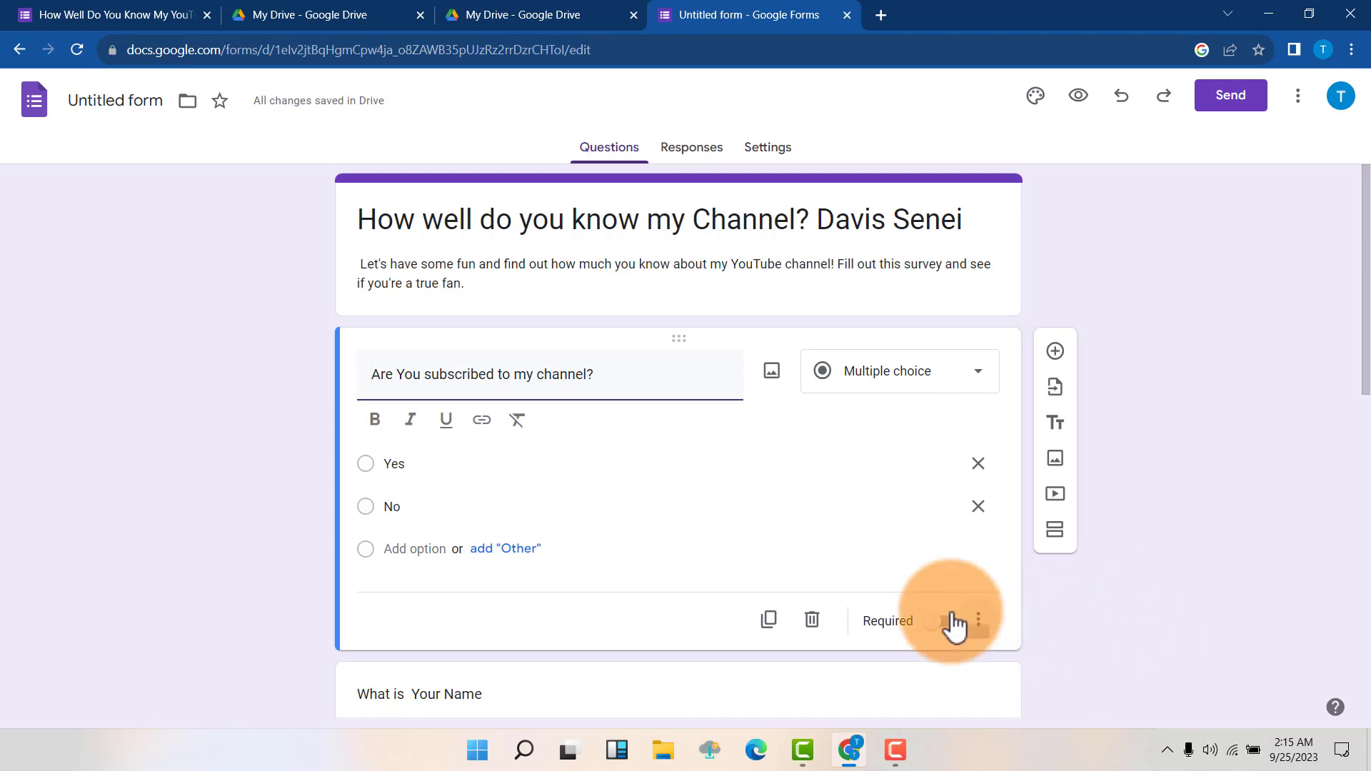
{"action": "left_click", "coordinate": [931, 629]}
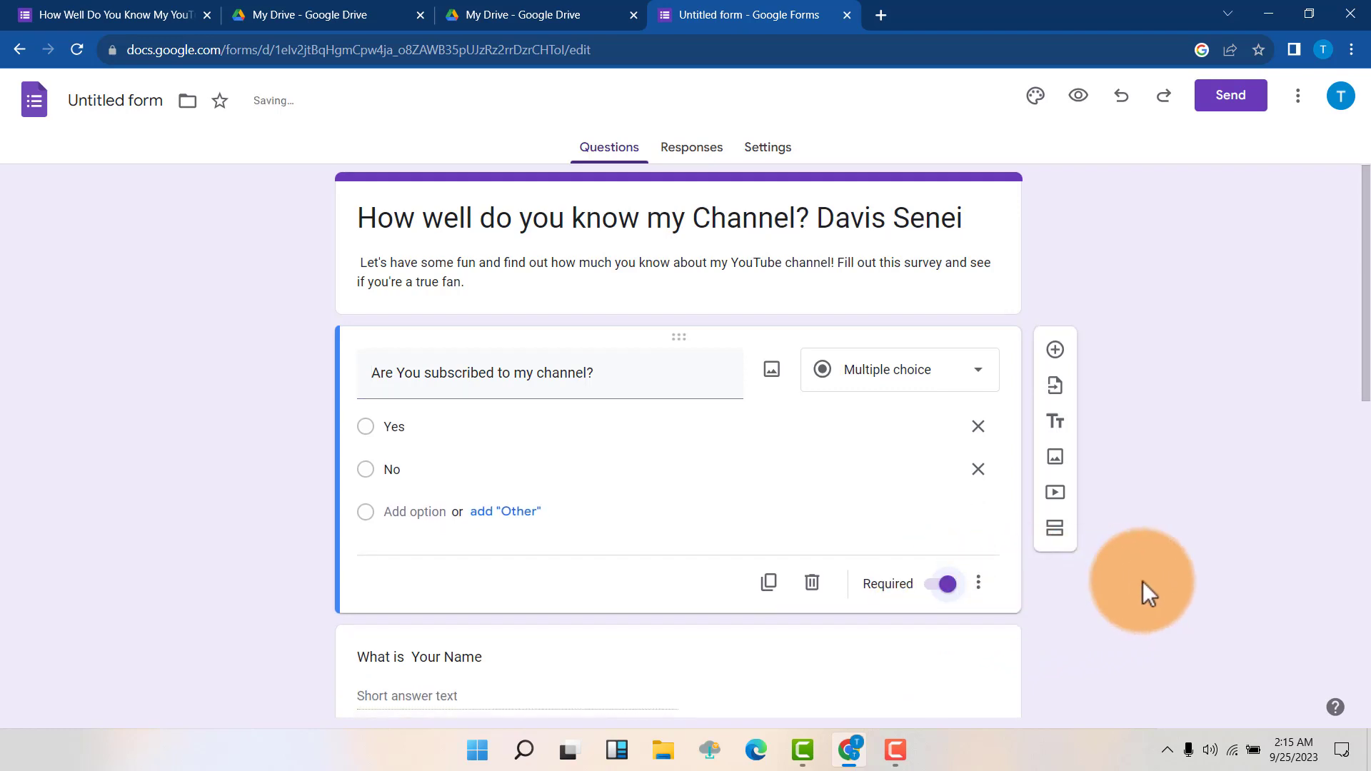
- Check the Required setting of the name question and look over the questions below it
{"action": "scroll", "coordinate": [1142, 582], "scroll_direction": "down", "scroll_amount": 4}
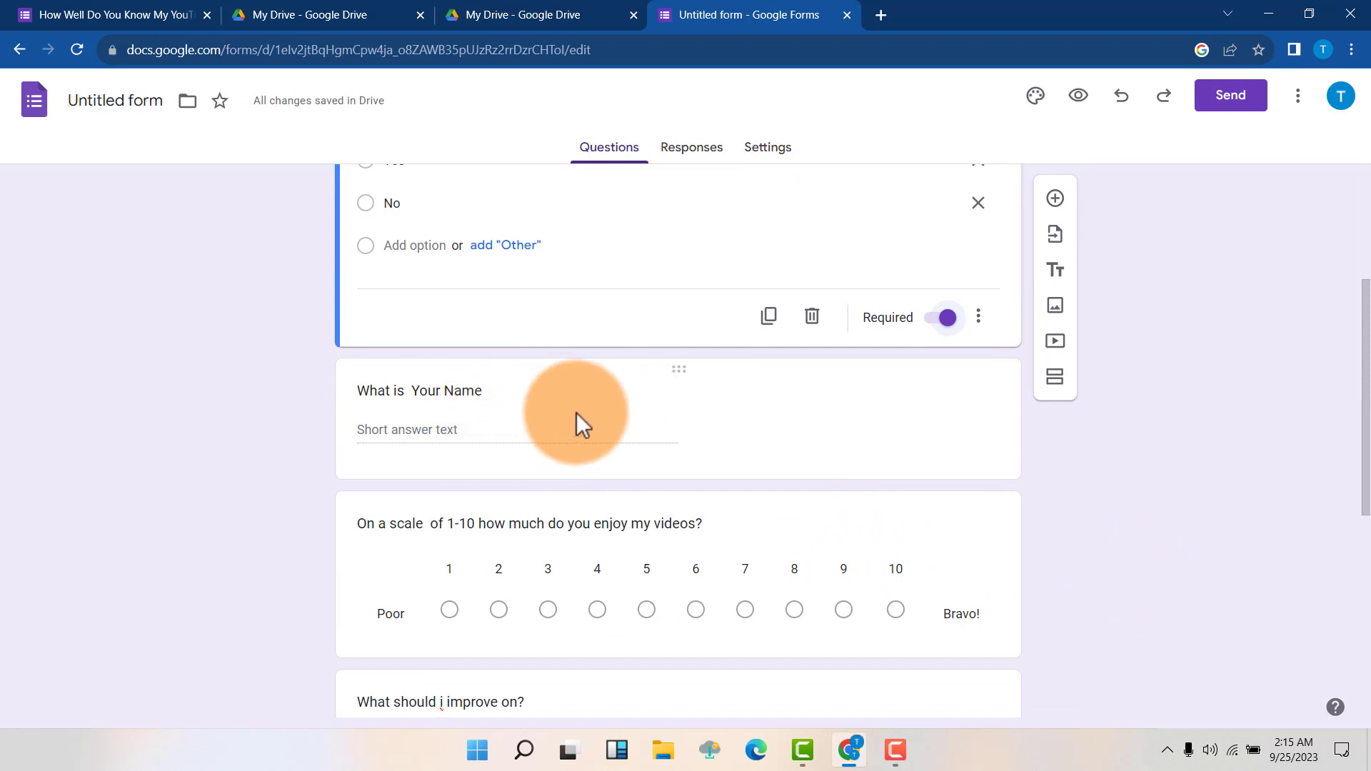
{"action": "scroll", "coordinate": [574, 446], "scroll_direction": "down", "scroll_amount": 3}
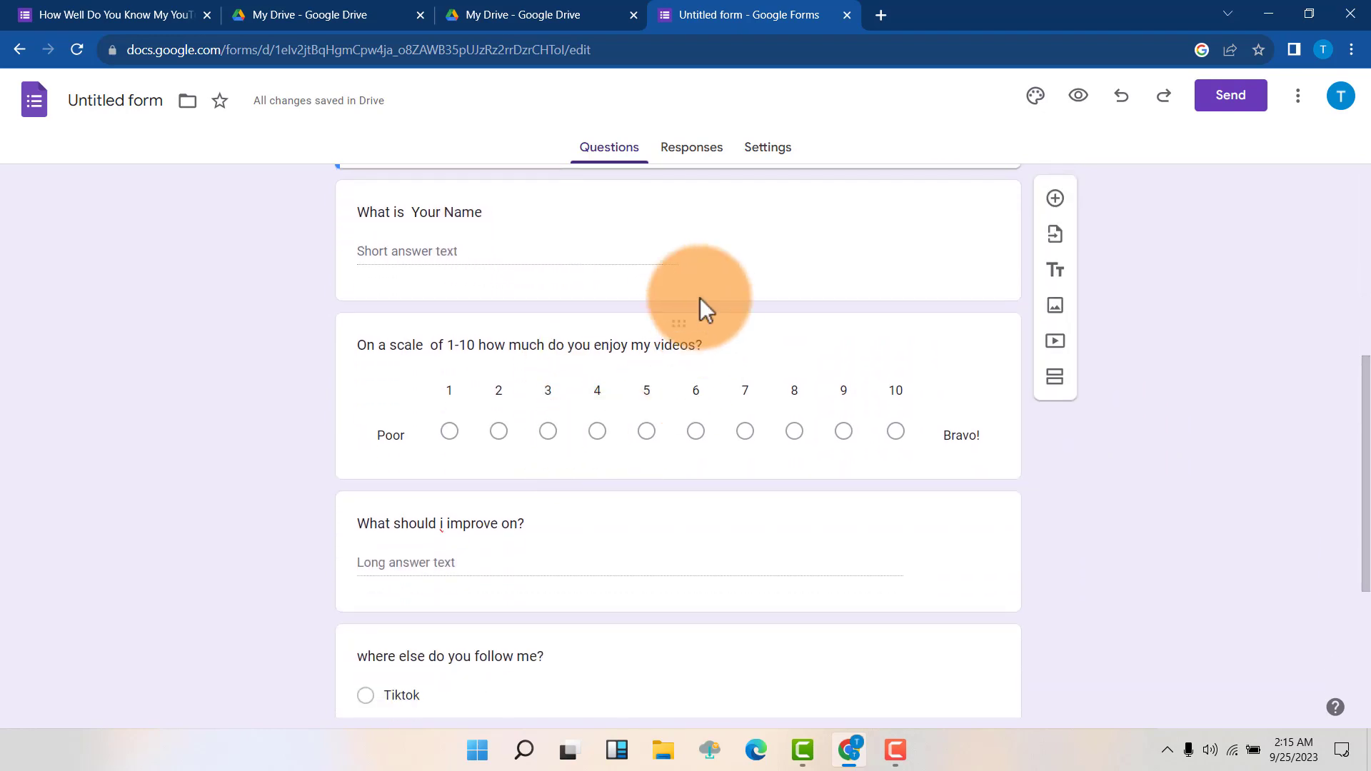
{"action": "left_click", "coordinate": [705, 230]}
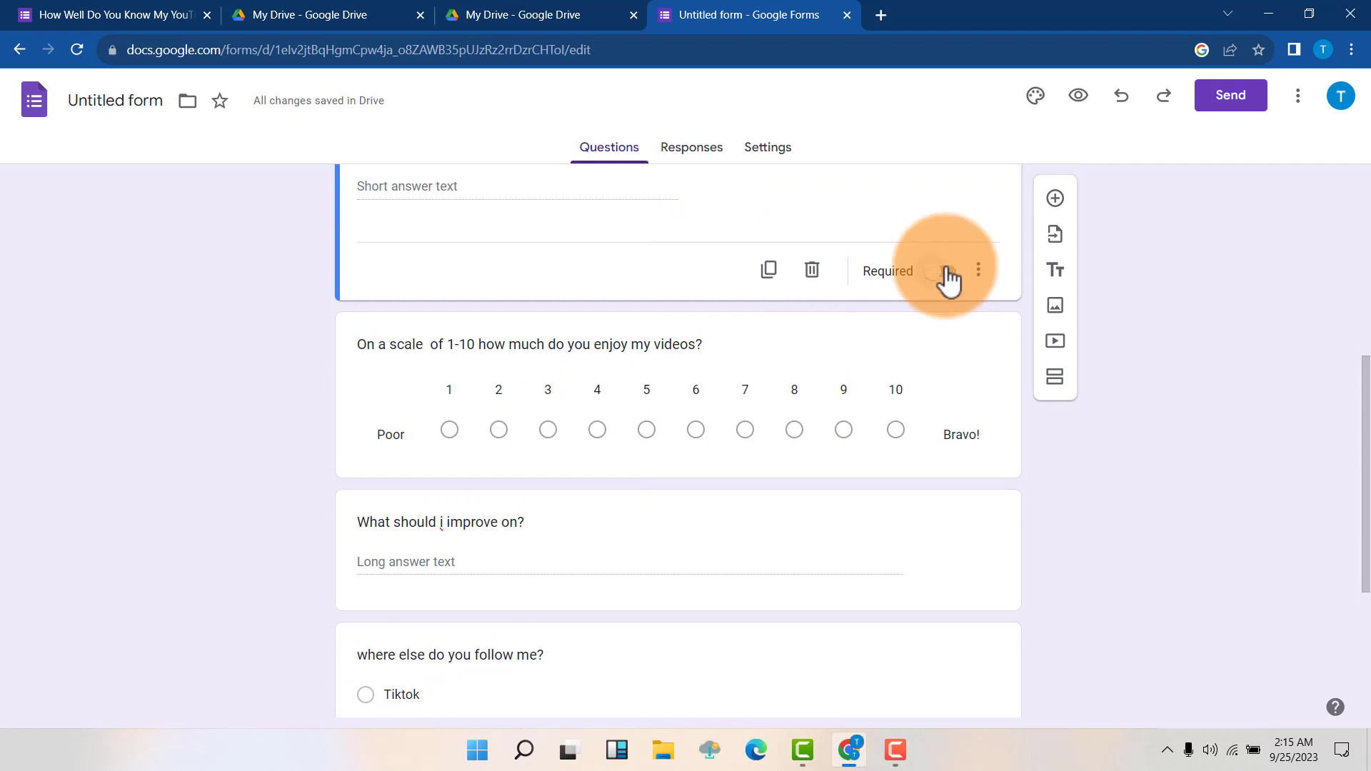
{"action": "scroll", "coordinate": [944, 263], "scroll_direction": "up", "scroll_amount": 1}
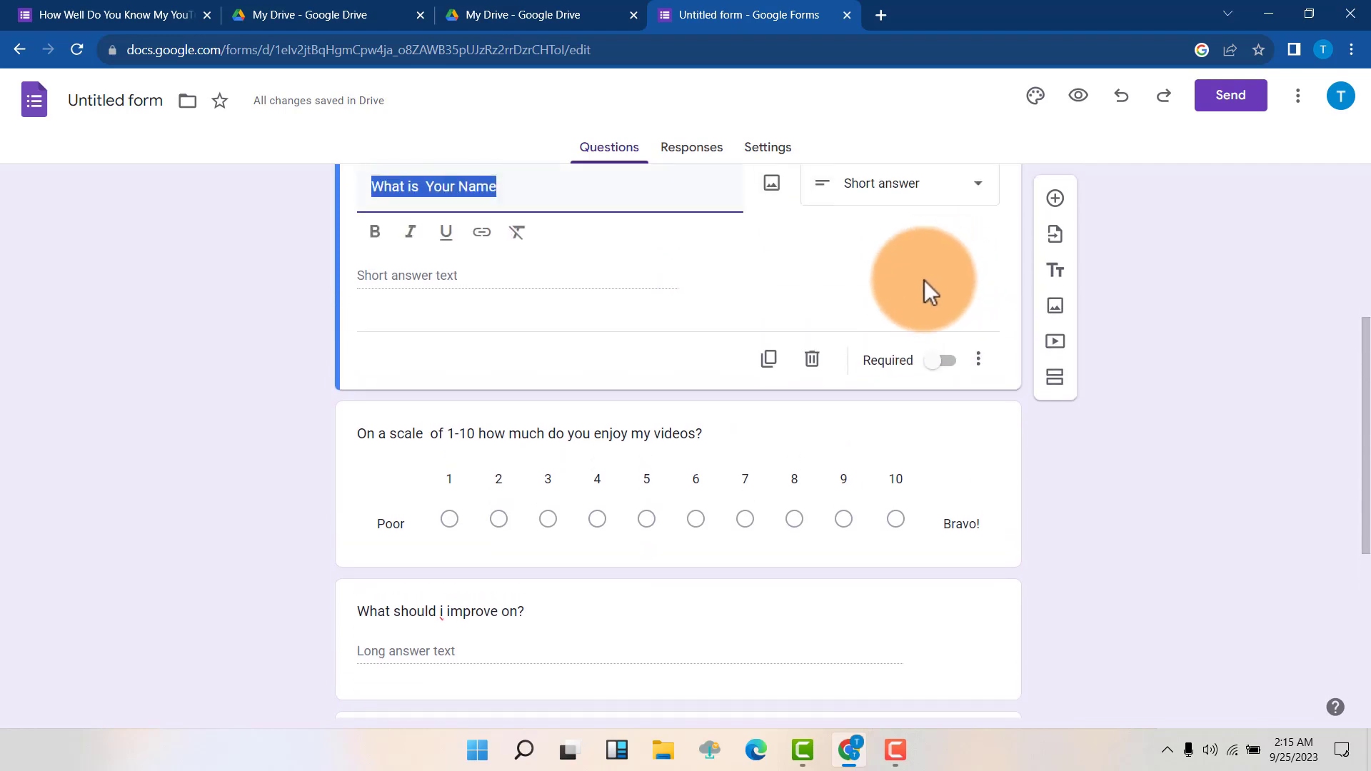
{"action": "scroll", "coordinate": [842, 311], "scroll_direction": "down", "scroll_amount": 2}
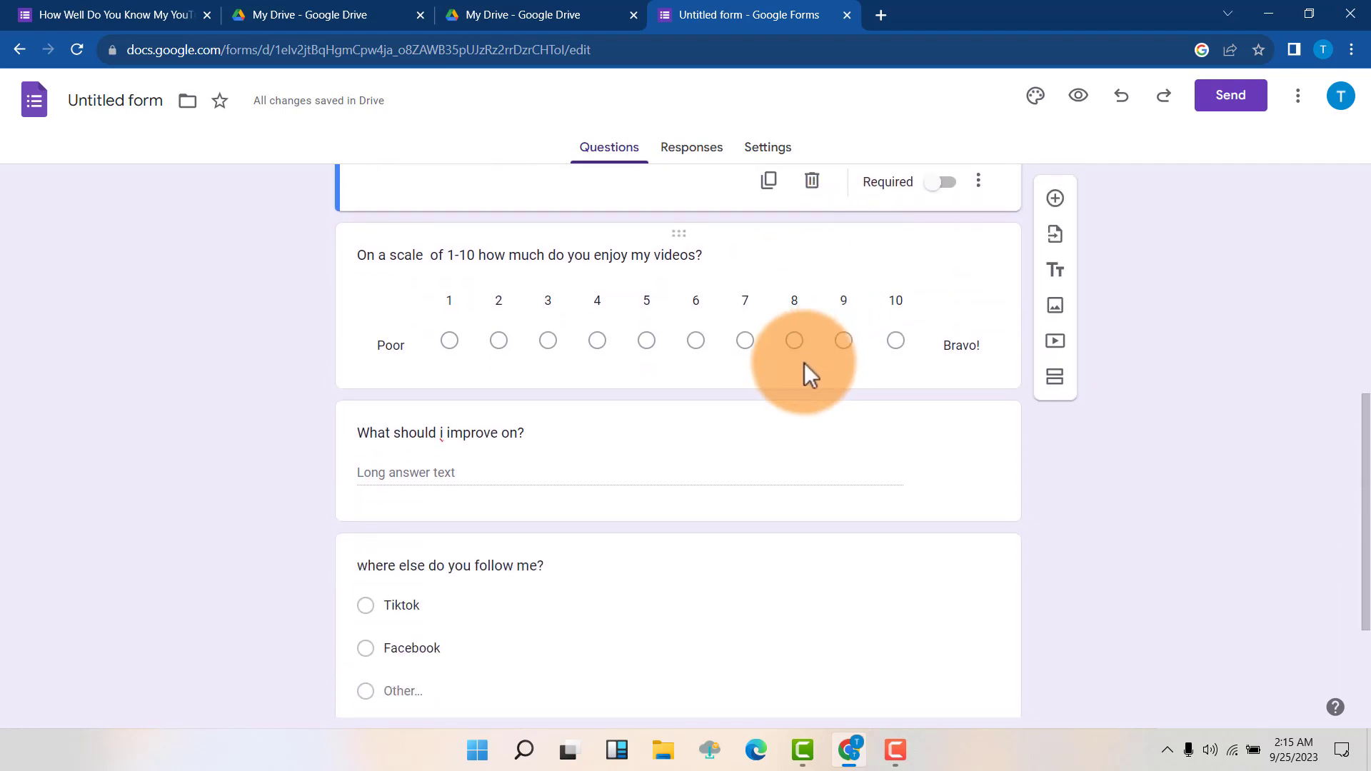
{"action": "scroll", "coordinate": [800, 366], "scroll_direction": "down", "scroll_amount": 2}
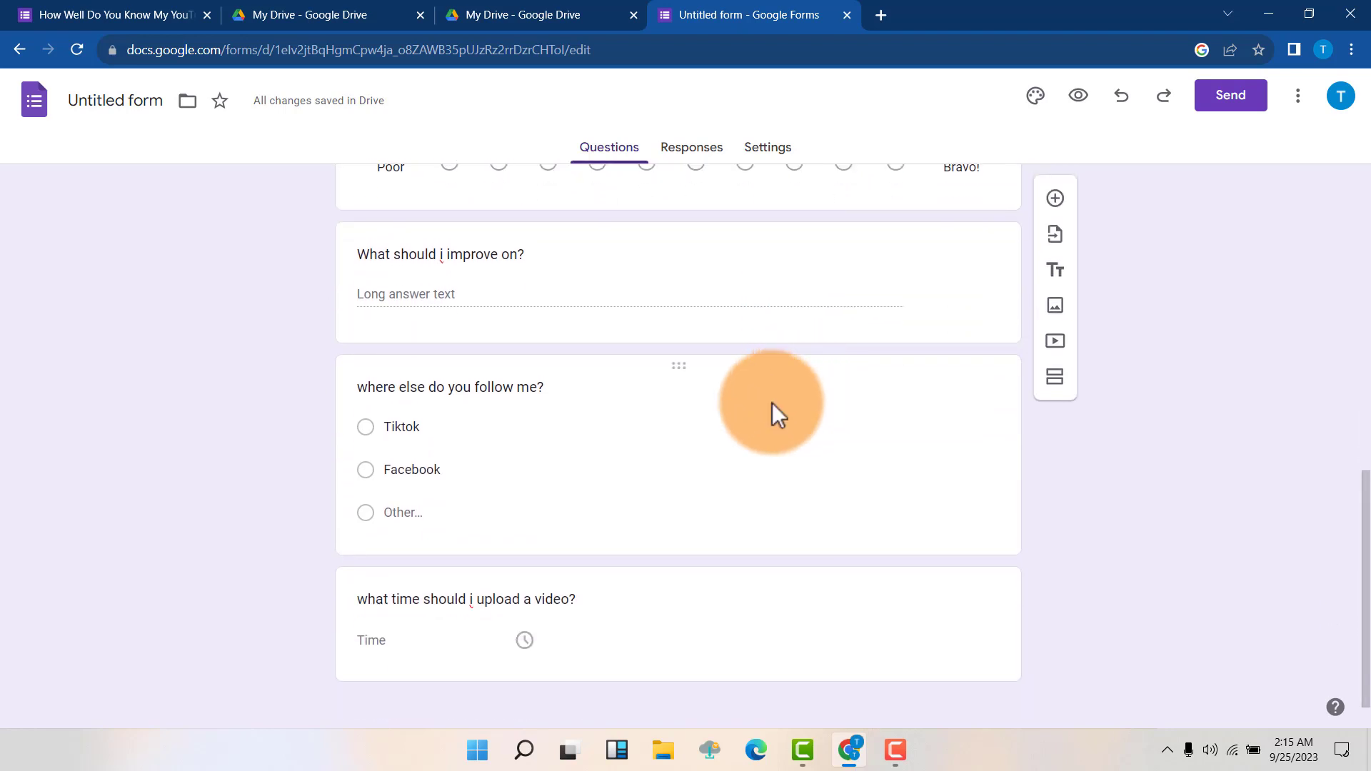
- Turn on shuffled option order for the "where else do you follow me?" question
{"action": "left_click", "coordinate": [752, 427]}
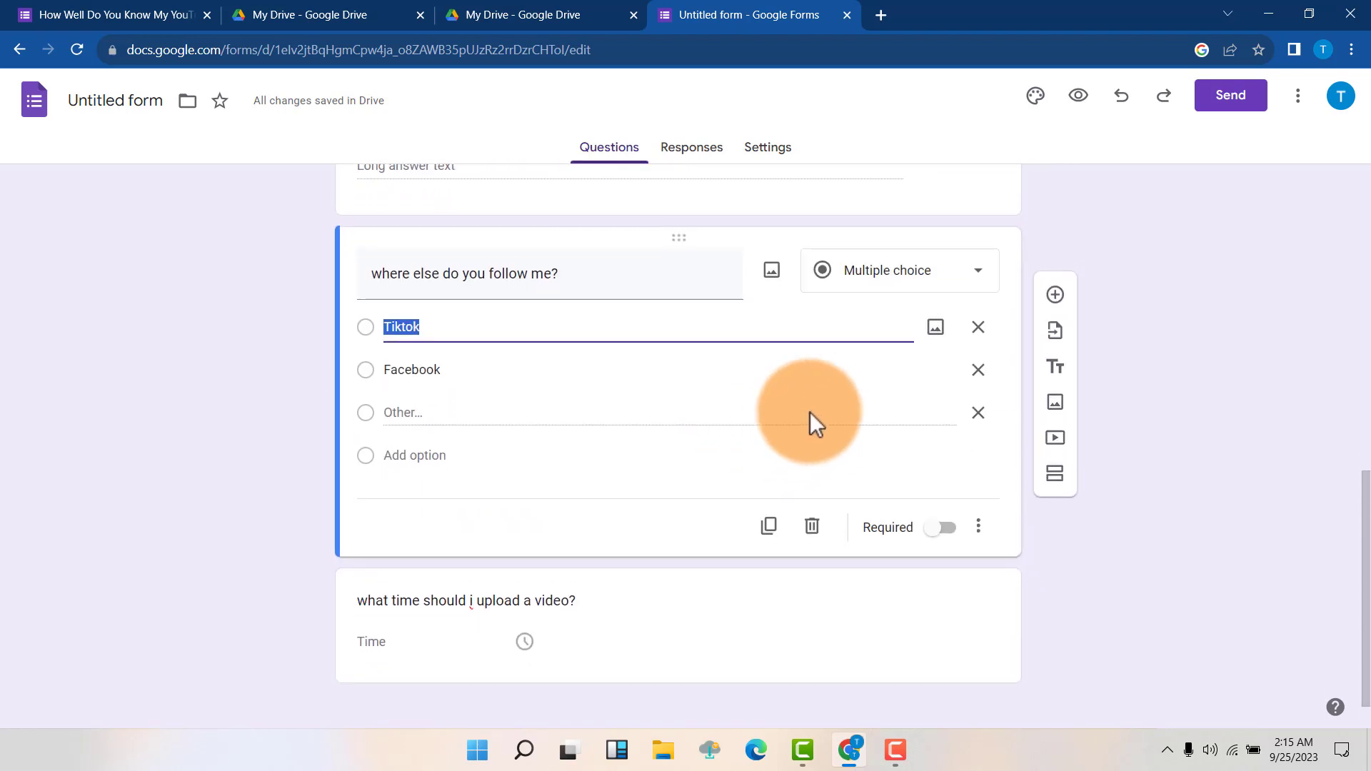
{"action": "left_click", "coordinate": [980, 529]}
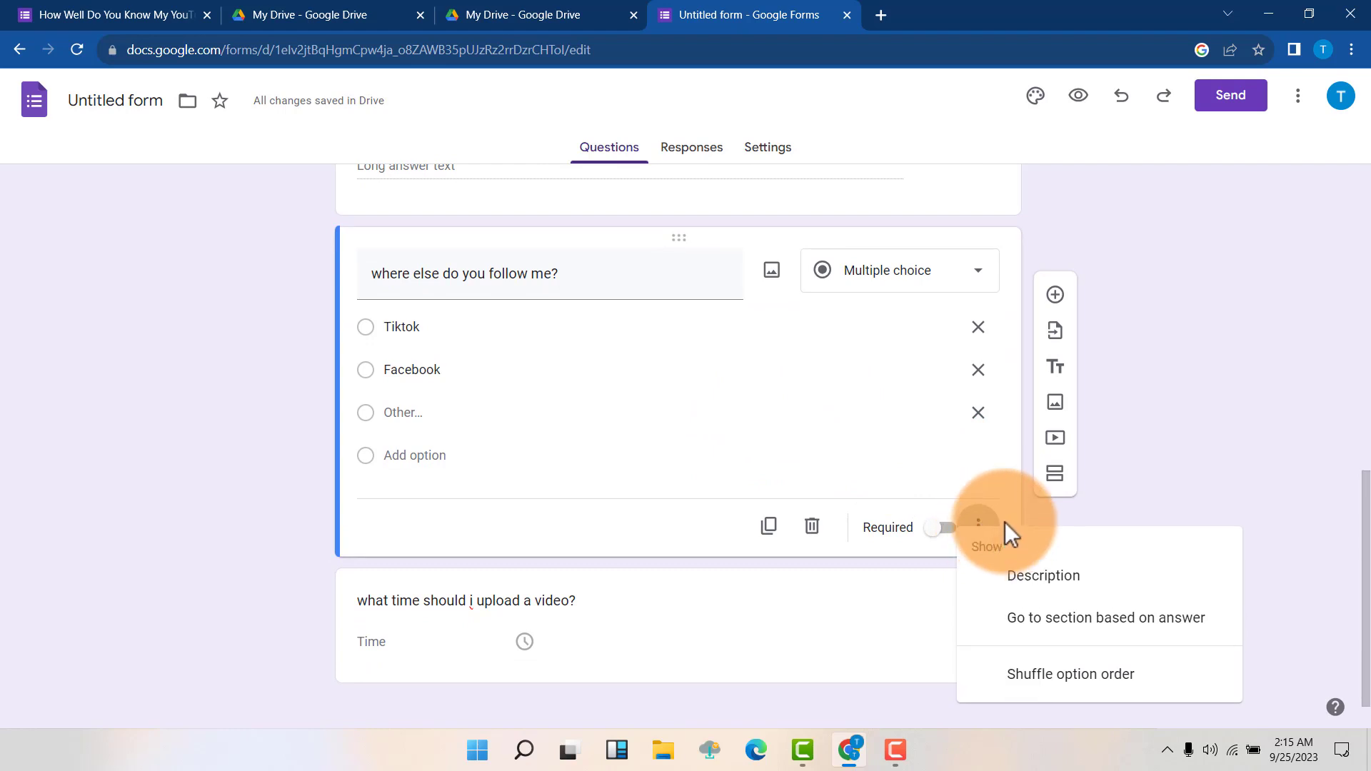
{"action": "left_click", "coordinate": [405, 370]}
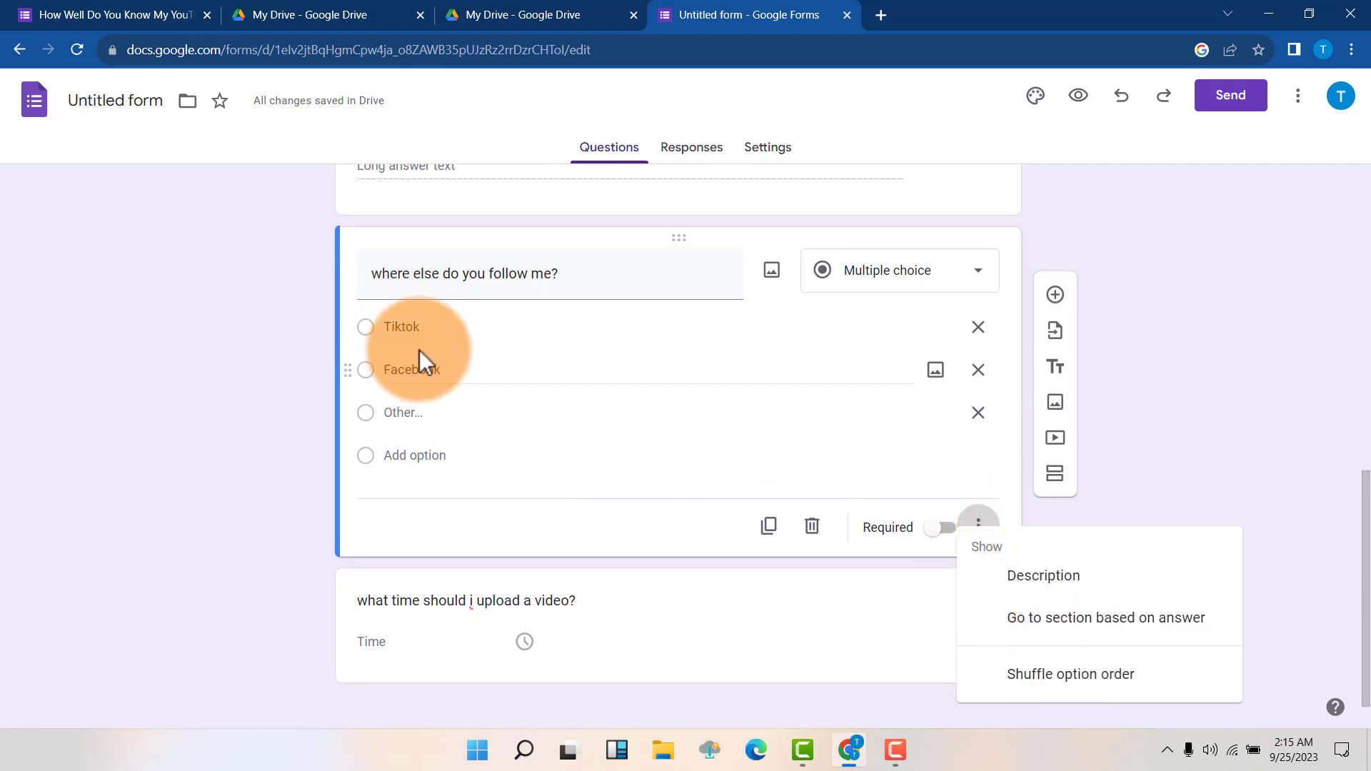
{"action": "left_click", "coordinate": [537, 284]}
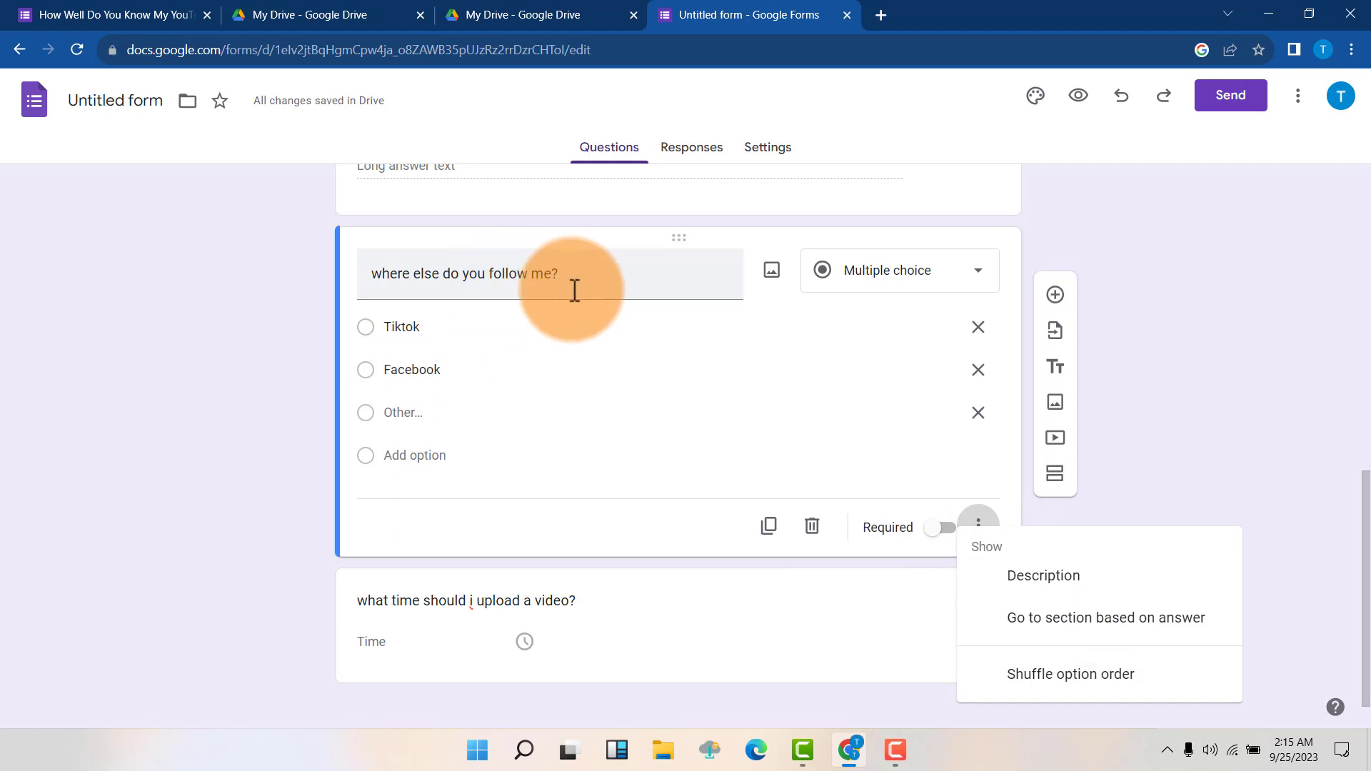
{"action": "left_click", "coordinate": [458, 367]}
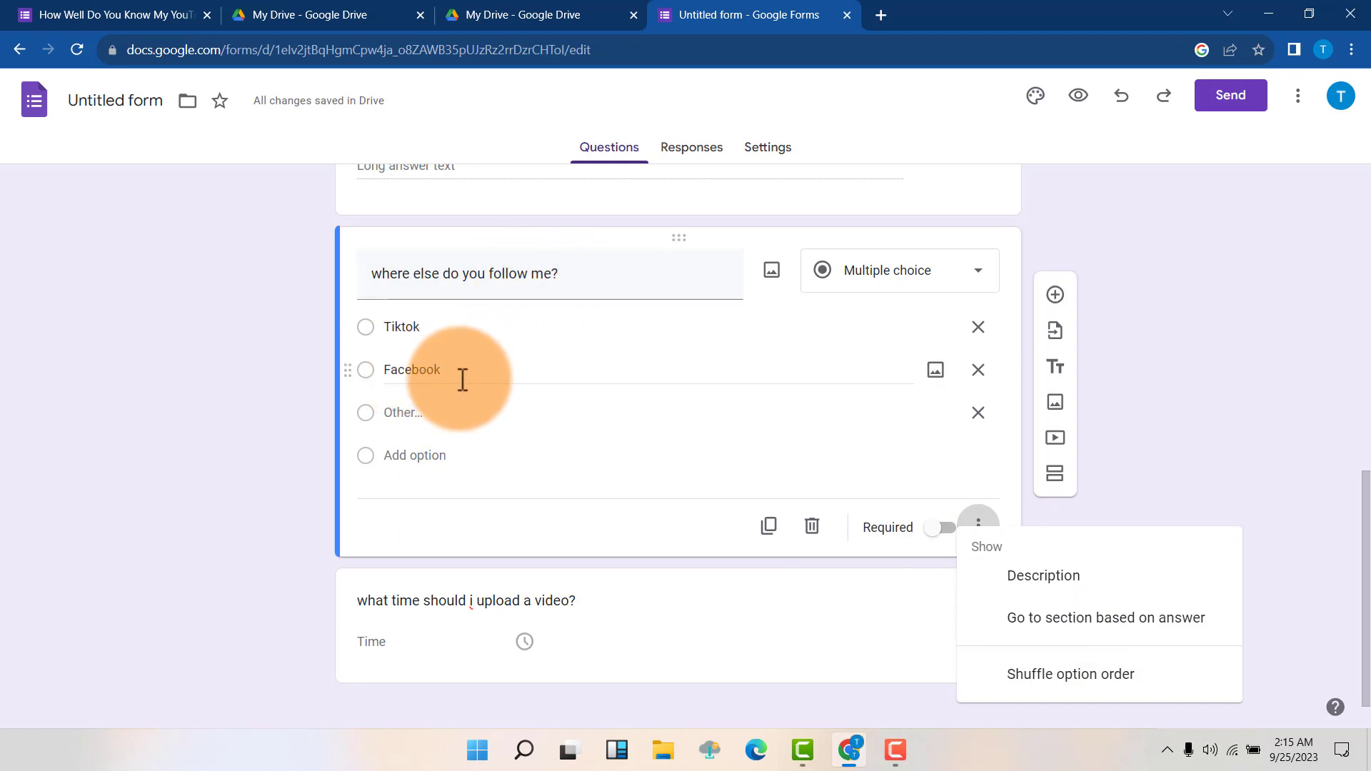
{"action": "left_click", "coordinate": [436, 323]}
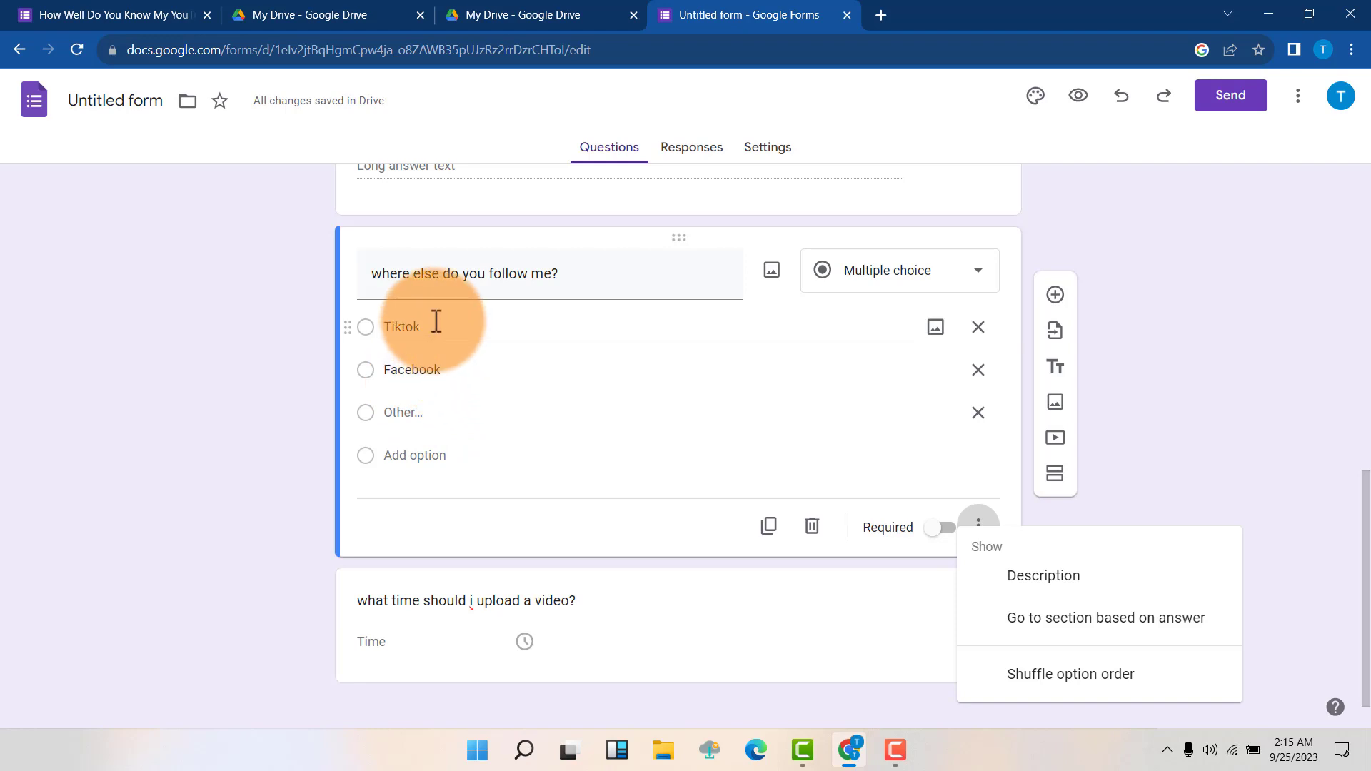
{"action": "left_click", "coordinate": [1069, 684]}
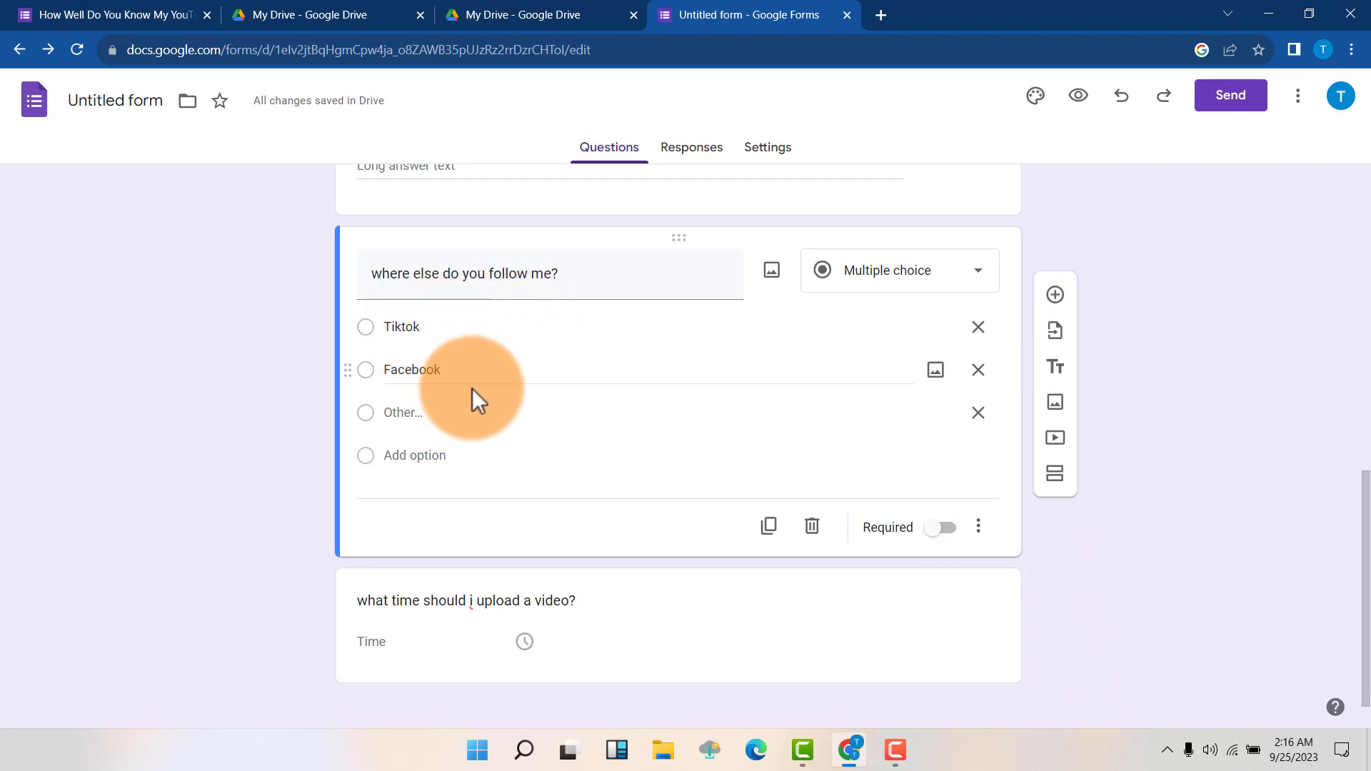
- Duplicate the "What should i improve on?" question and delete the copy
{"action": "scroll", "coordinate": [478, 387], "scroll_direction": "up", "scroll_amount": 5}
{"action": "left_click", "coordinate": [722, 491]}
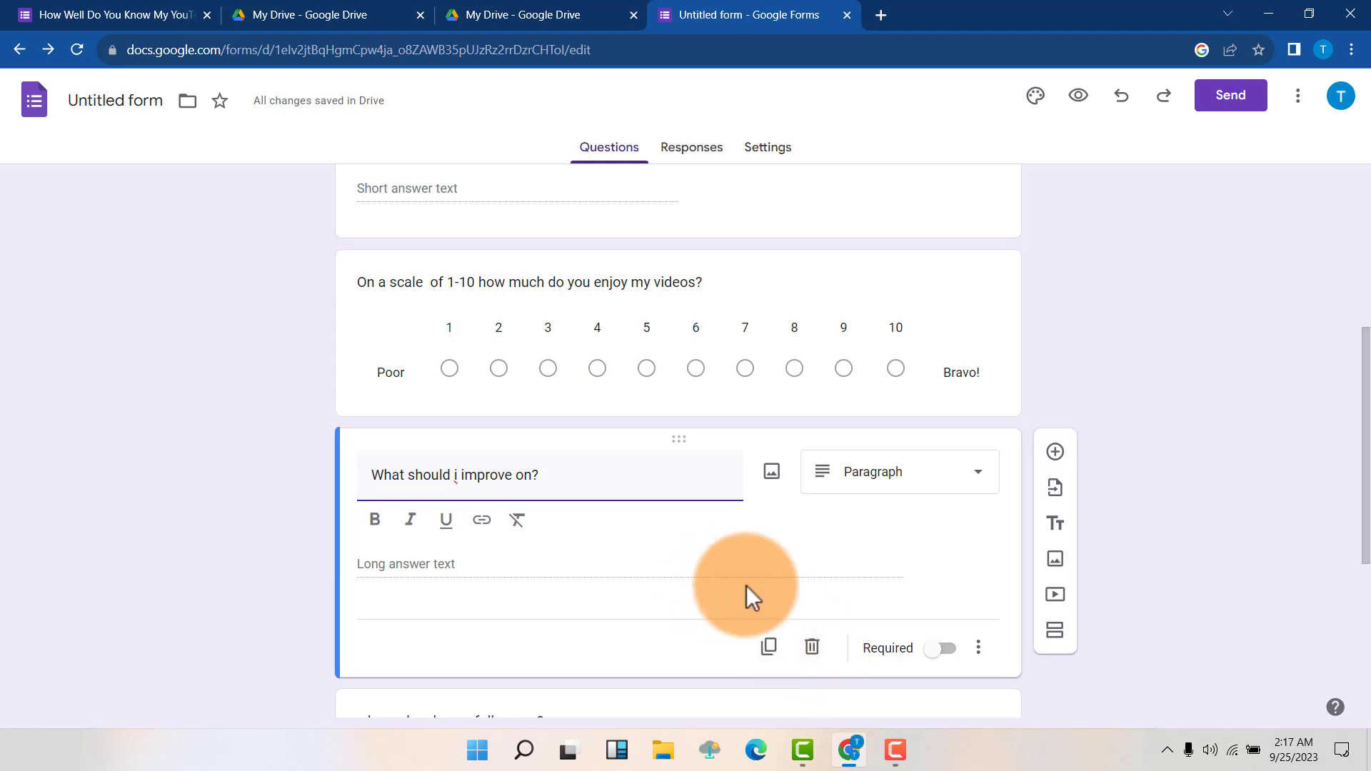
{"action": "left_click", "coordinate": [770, 648]}
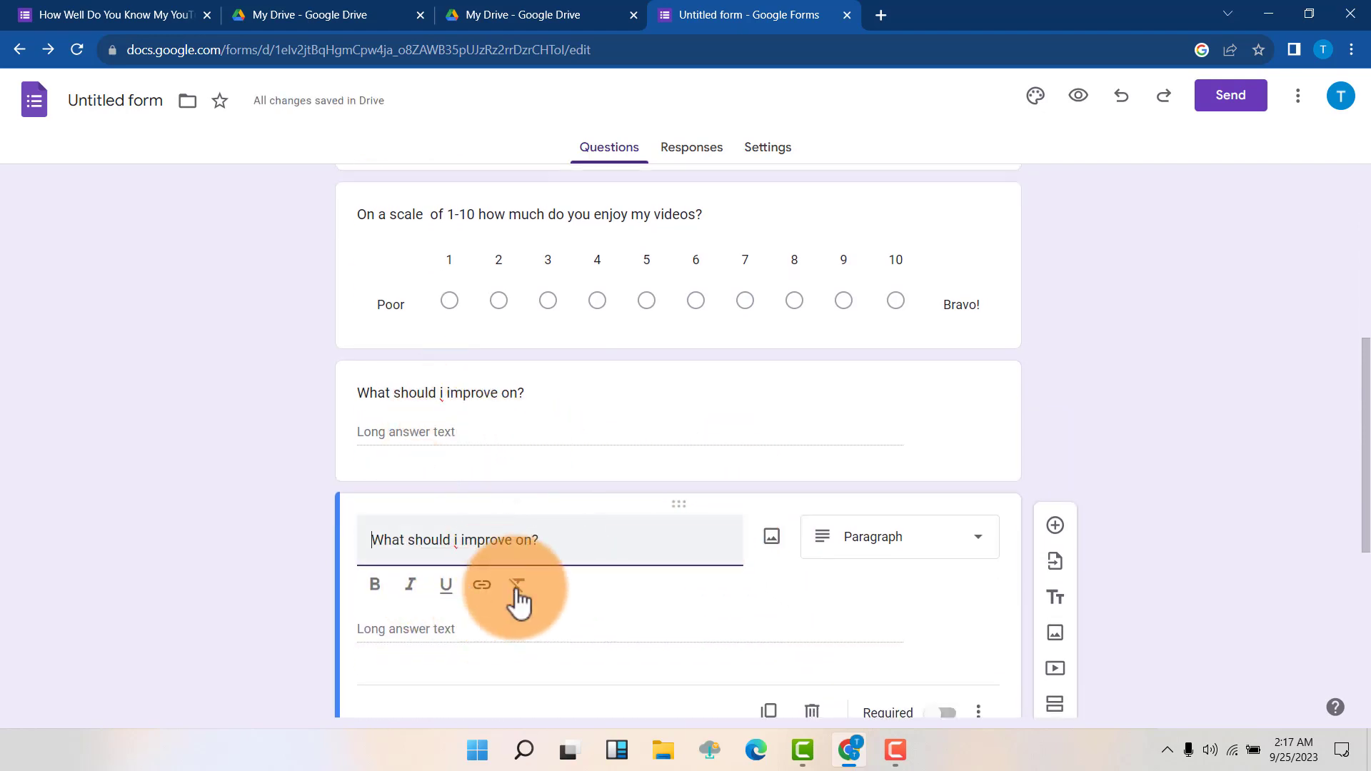
{"action": "left_click_drag", "start_coordinate": [550, 540], "coordinate": [361, 533]}
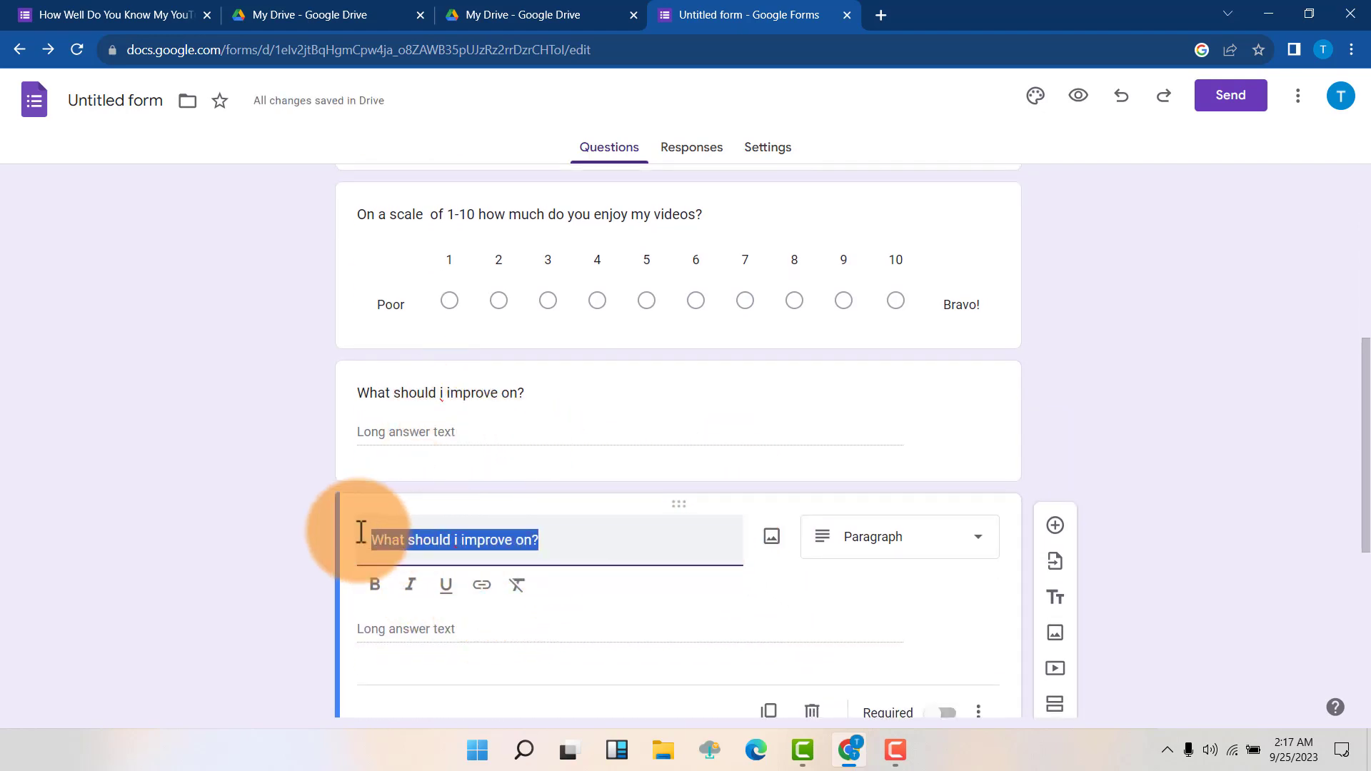
{"action": "scroll", "coordinate": [769, 499], "scroll_direction": "down", "scroll_amount": 1}
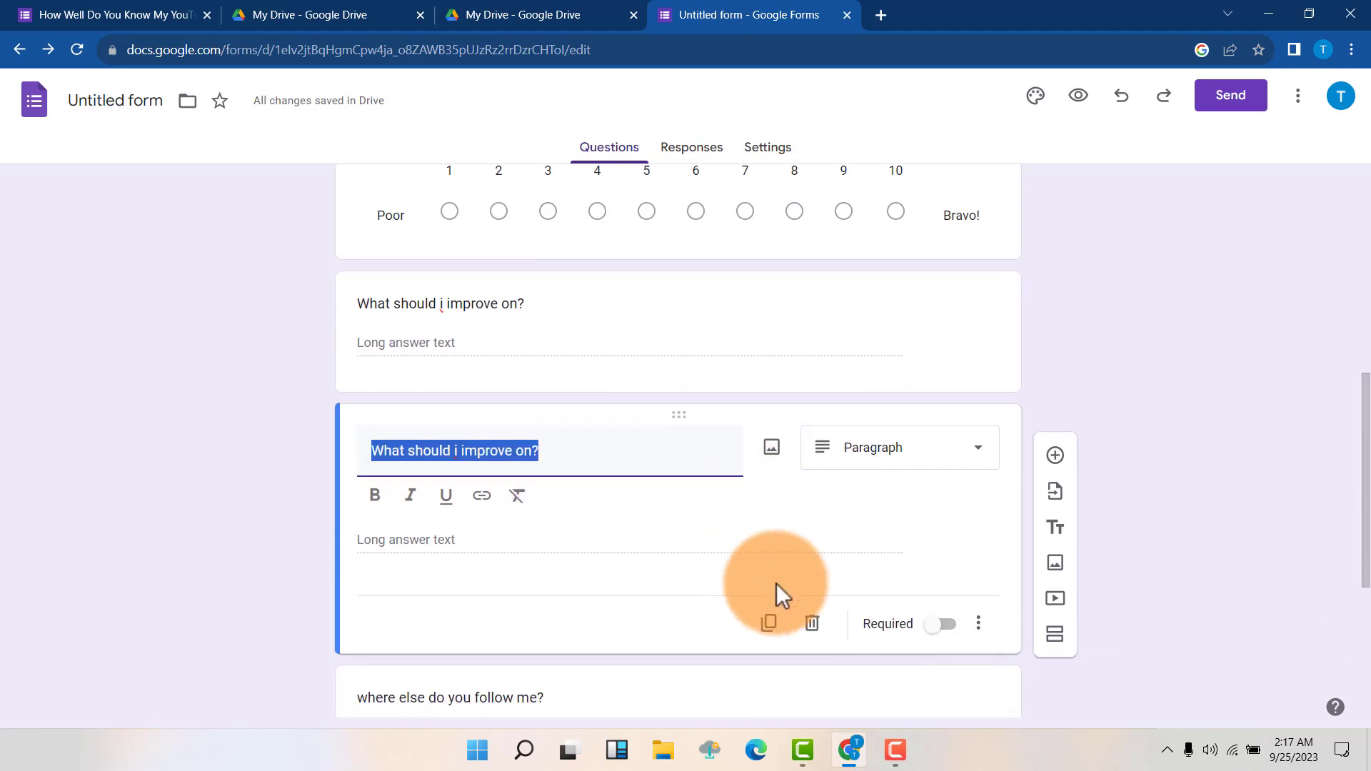
{"action": "left_click", "coordinate": [812, 623]}
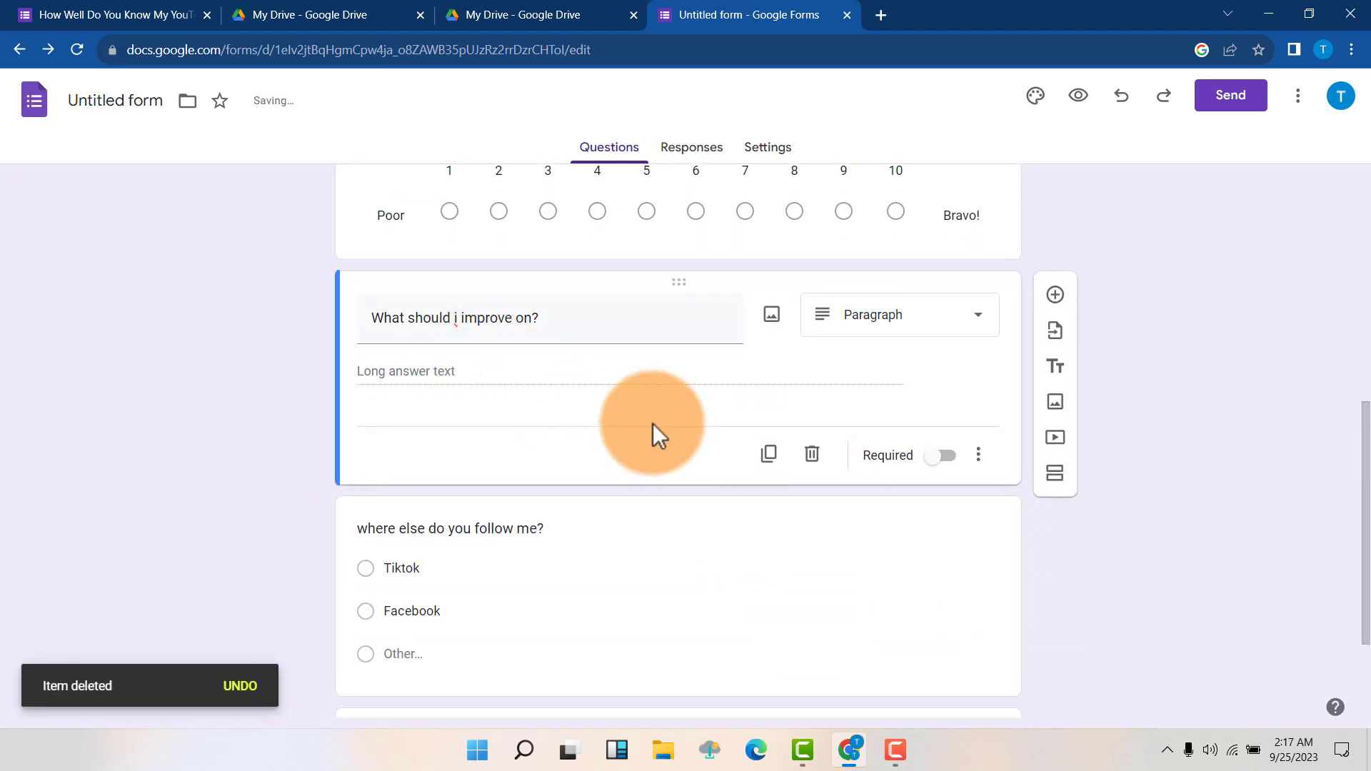
{"action": "scroll", "coordinate": [654, 418], "scroll_direction": "up", "scroll_amount": 5}
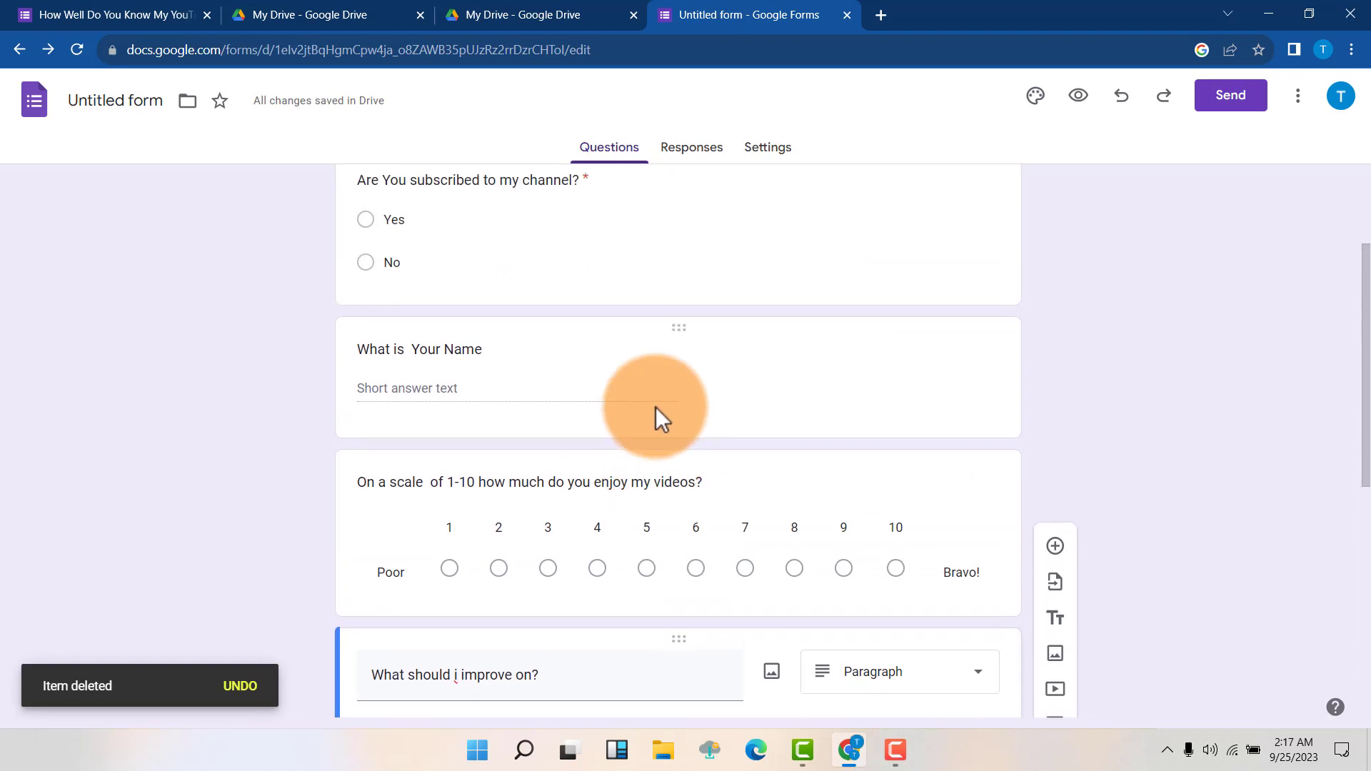
{"action": "scroll", "coordinate": [656, 409], "scroll_direction": "up", "scroll_amount": 3}
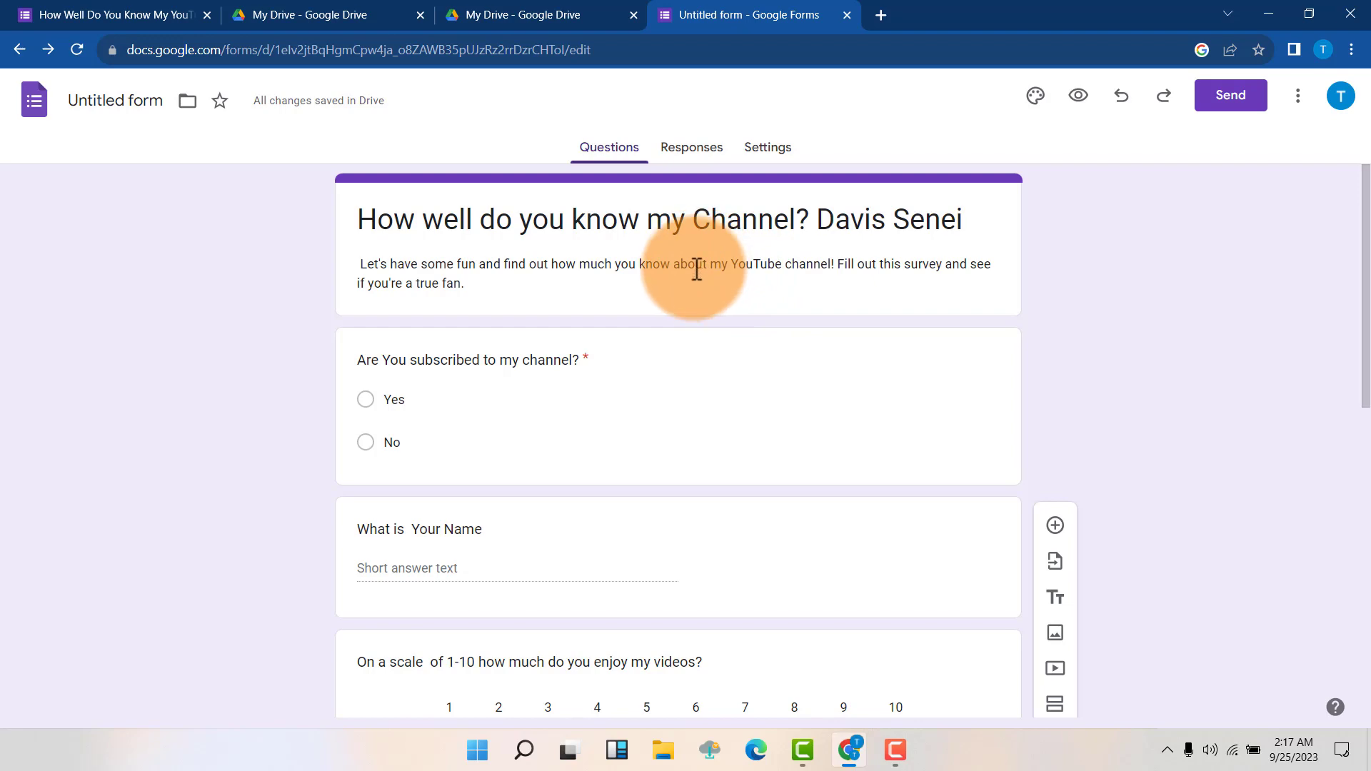
{"action": "scroll", "coordinate": [698, 270], "scroll_direction": "down", "scroll_amount": 4}
{"action": "scroll", "coordinate": [679, 284], "scroll_direction": "down", "scroll_amount": 3}
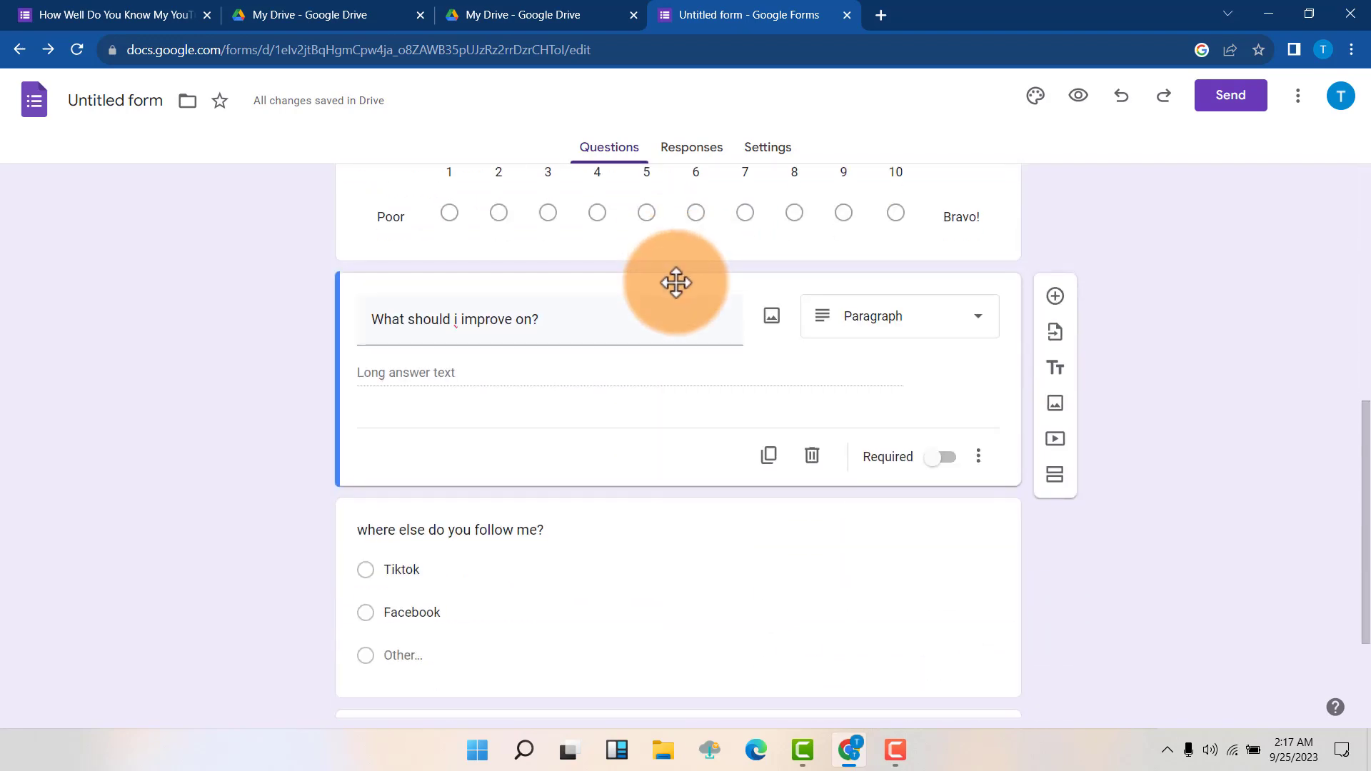
{"action": "scroll", "coordinate": [667, 285], "scroll_direction": "up", "scroll_amount": 4}
{"action": "scroll", "coordinate": [665, 264], "scroll_direction": "up", "scroll_amount": 4}
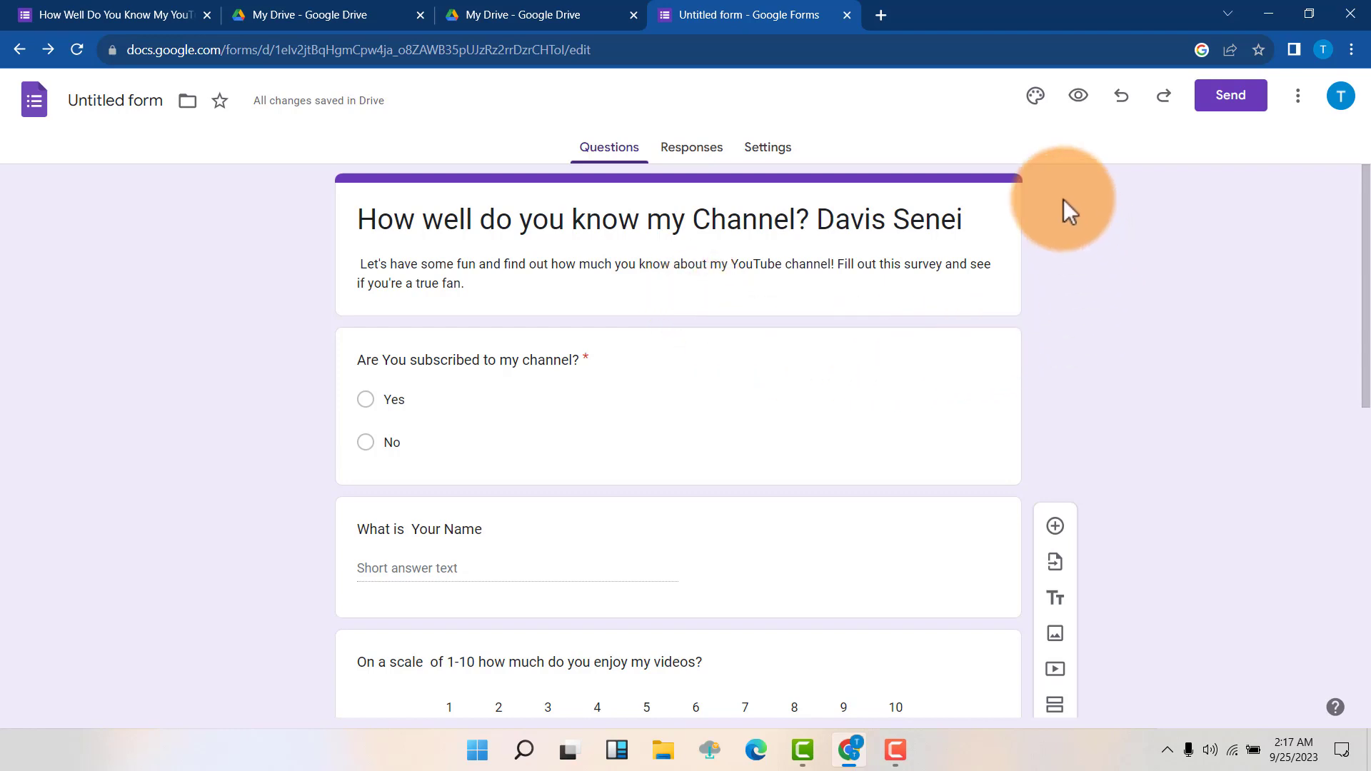
- Set the form theme's header font to Impact and its question font to Times New Roman
{"action": "left_click", "coordinate": [1037, 98]}
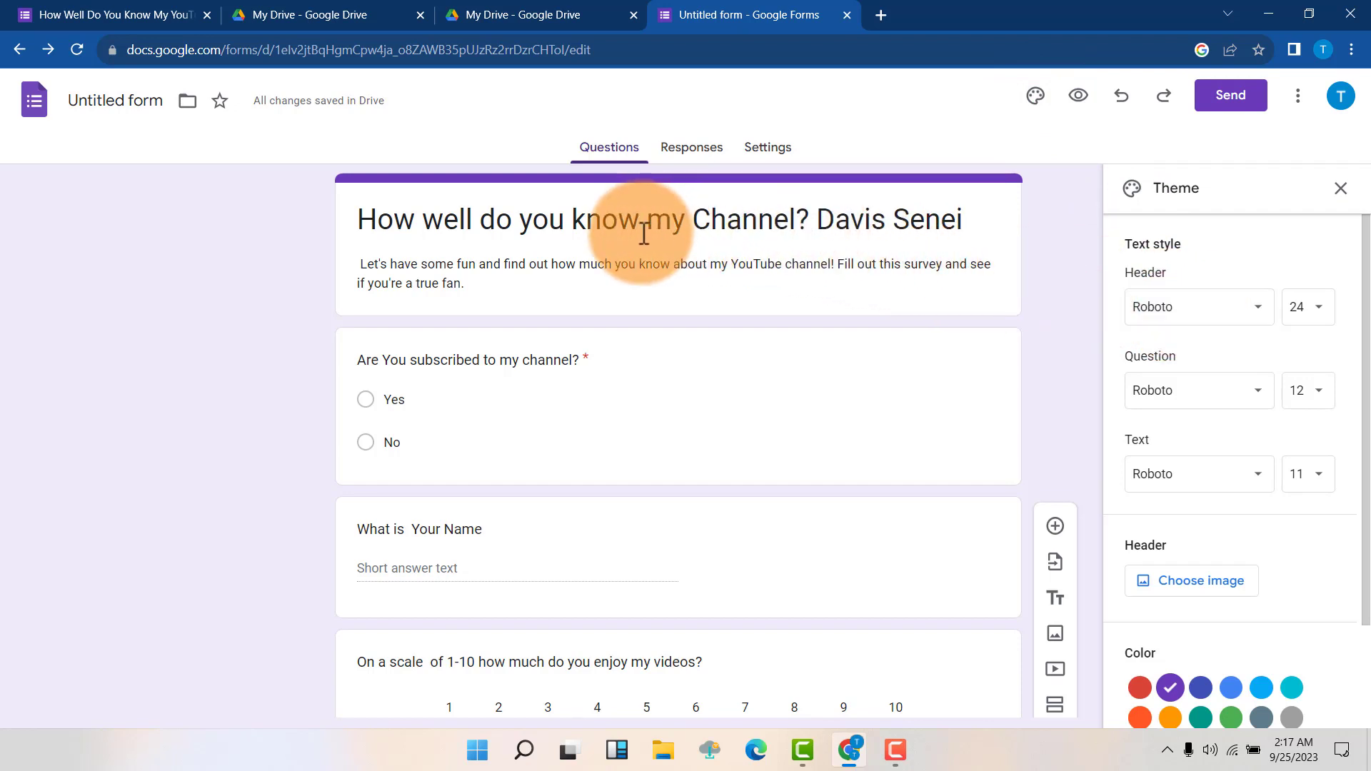
{"action": "left_click_drag", "start_coordinate": [642, 220], "coordinate": [757, 202]}
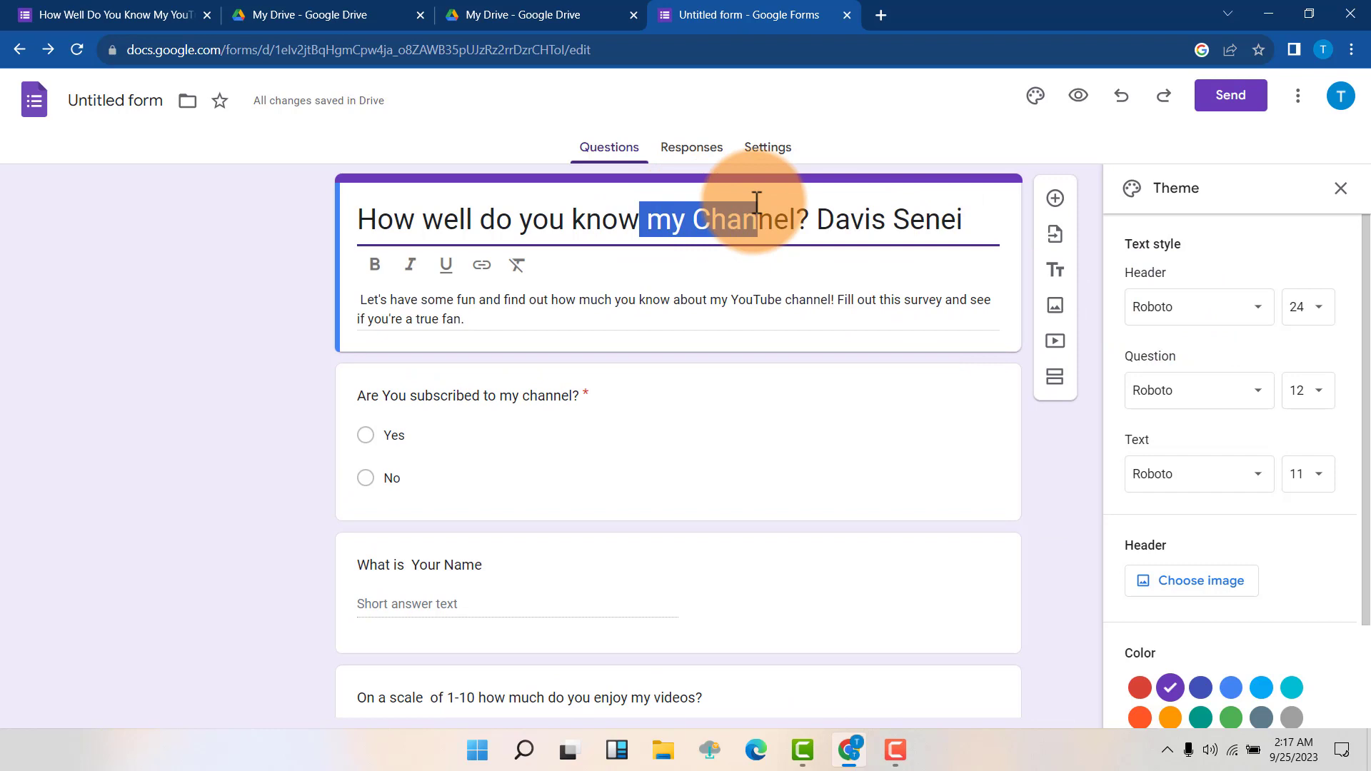
{"action": "left_click", "coordinate": [1166, 315]}
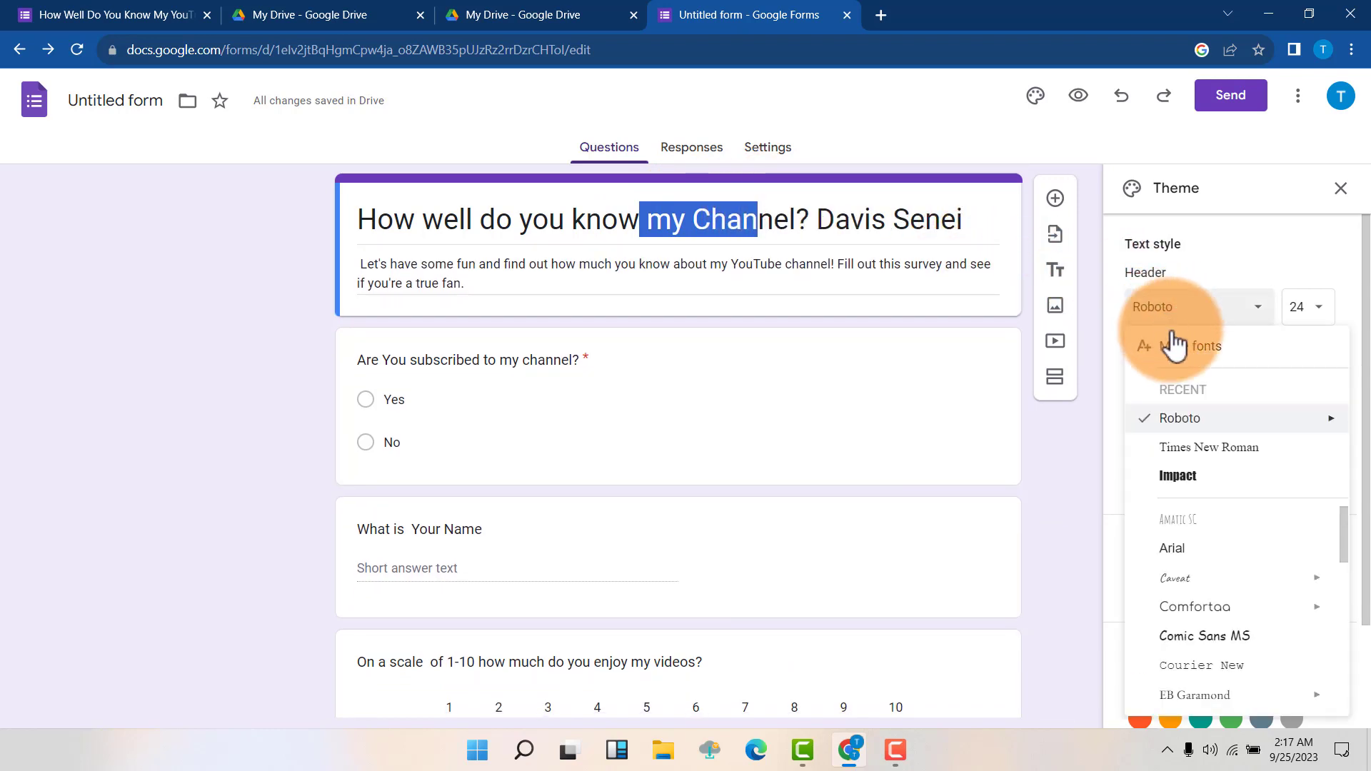
{"action": "left_click", "coordinate": [1191, 491]}
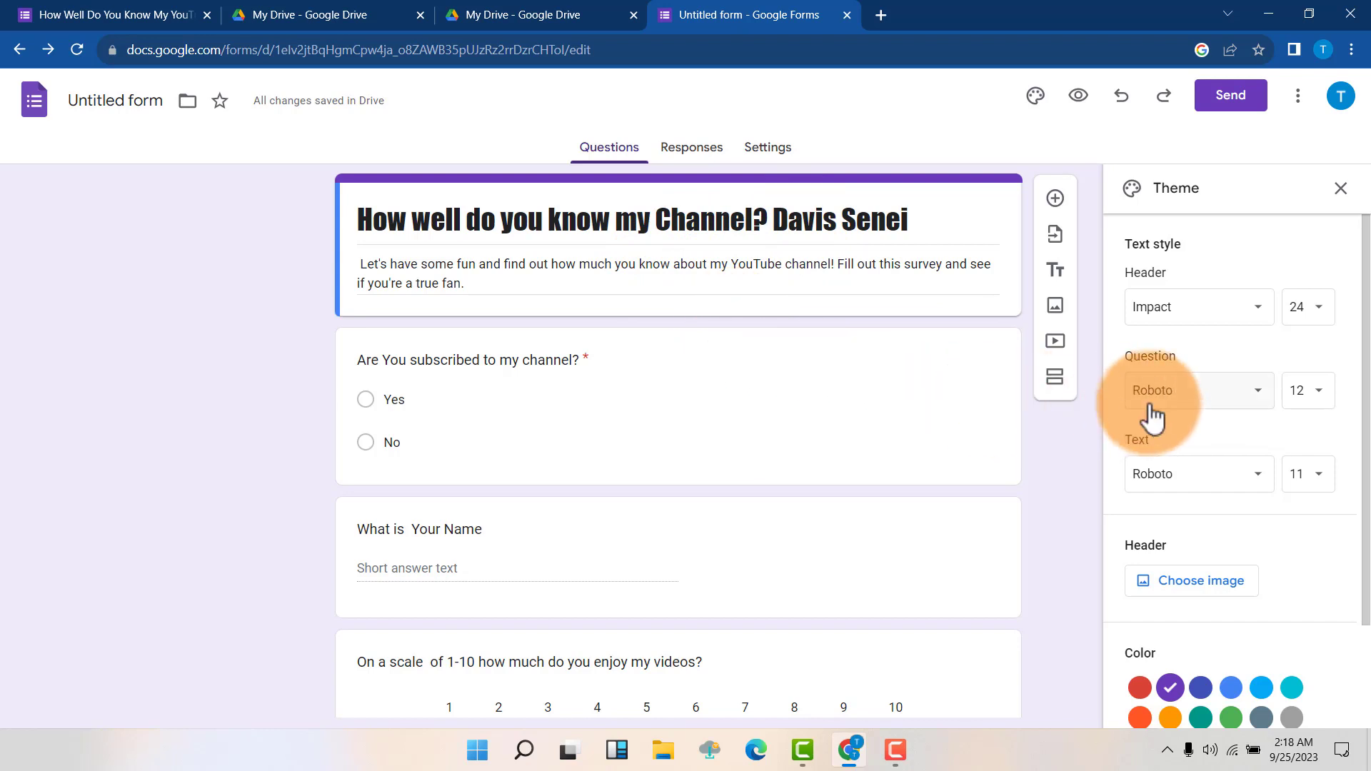
{"action": "left_click", "coordinate": [1191, 396]}
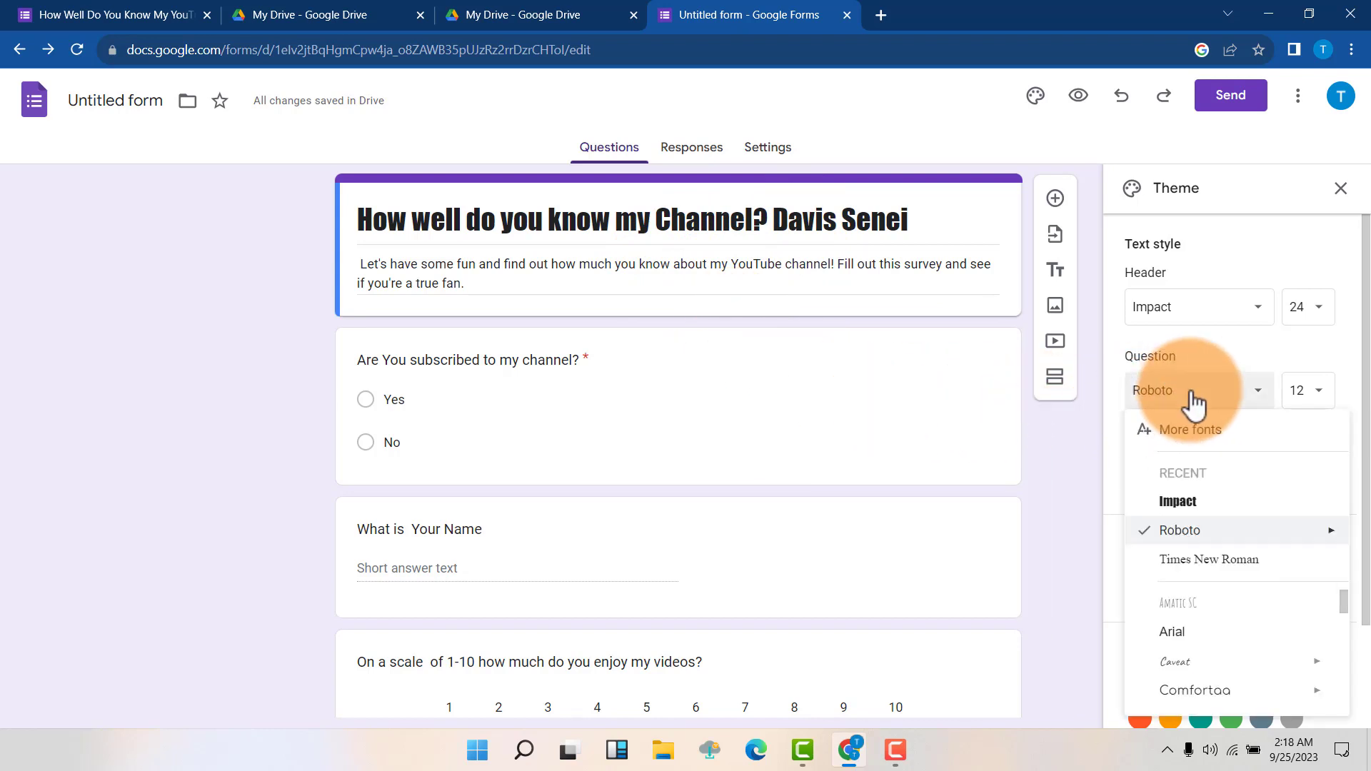
{"action": "left_click", "coordinate": [1218, 564]}
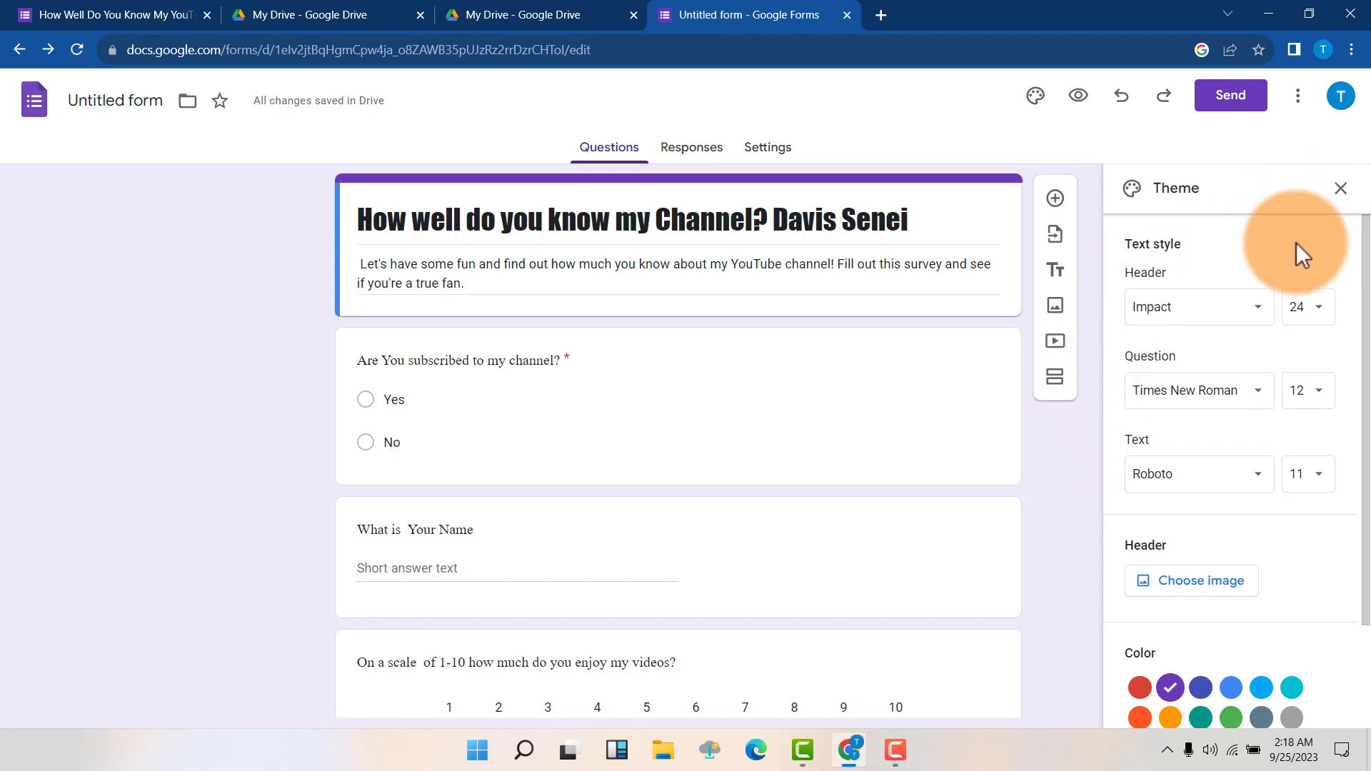
- Insert the grey robots picture from the Work and School themes as the form's header image
{"action": "scroll", "coordinate": [1286, 314], "scroll_direction": "down", "scroll_amount": 2}
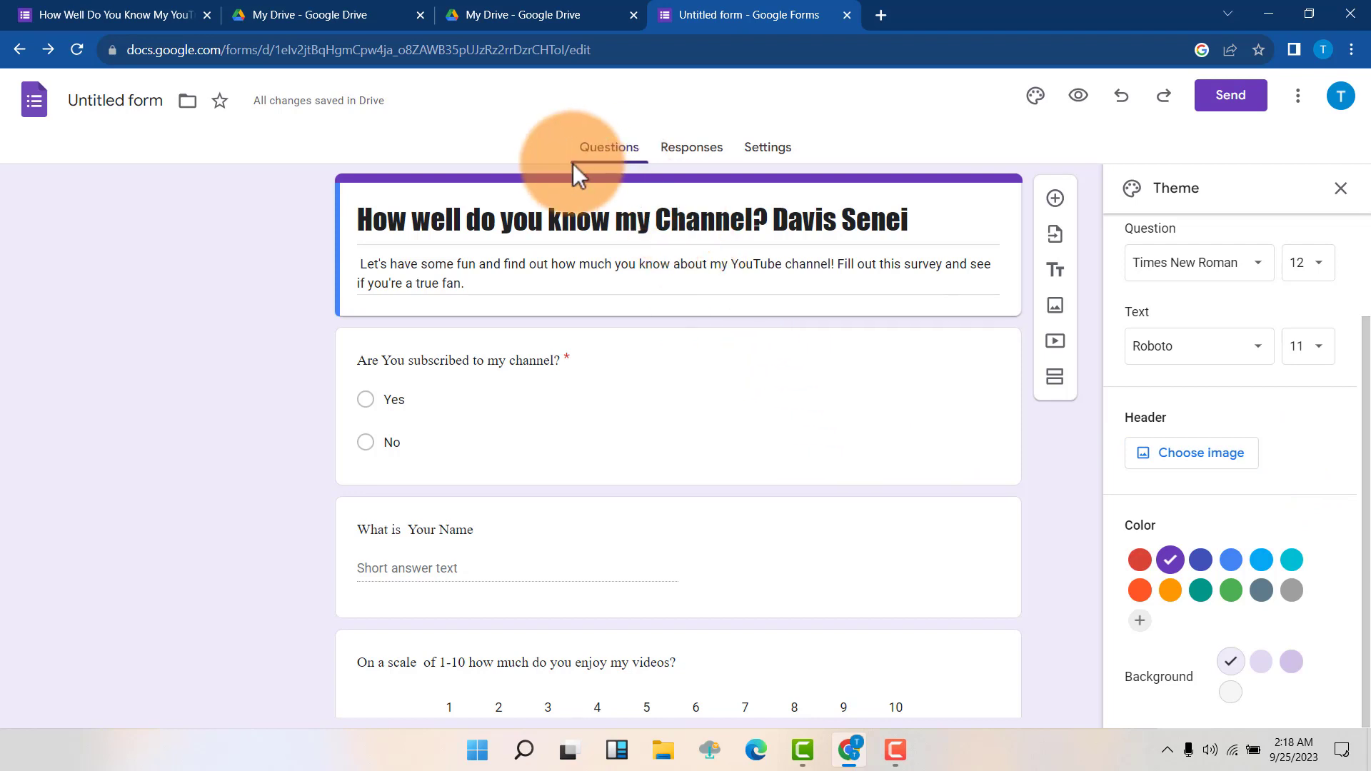
{"action": "left_click", "coordinate": [1189, 466]}
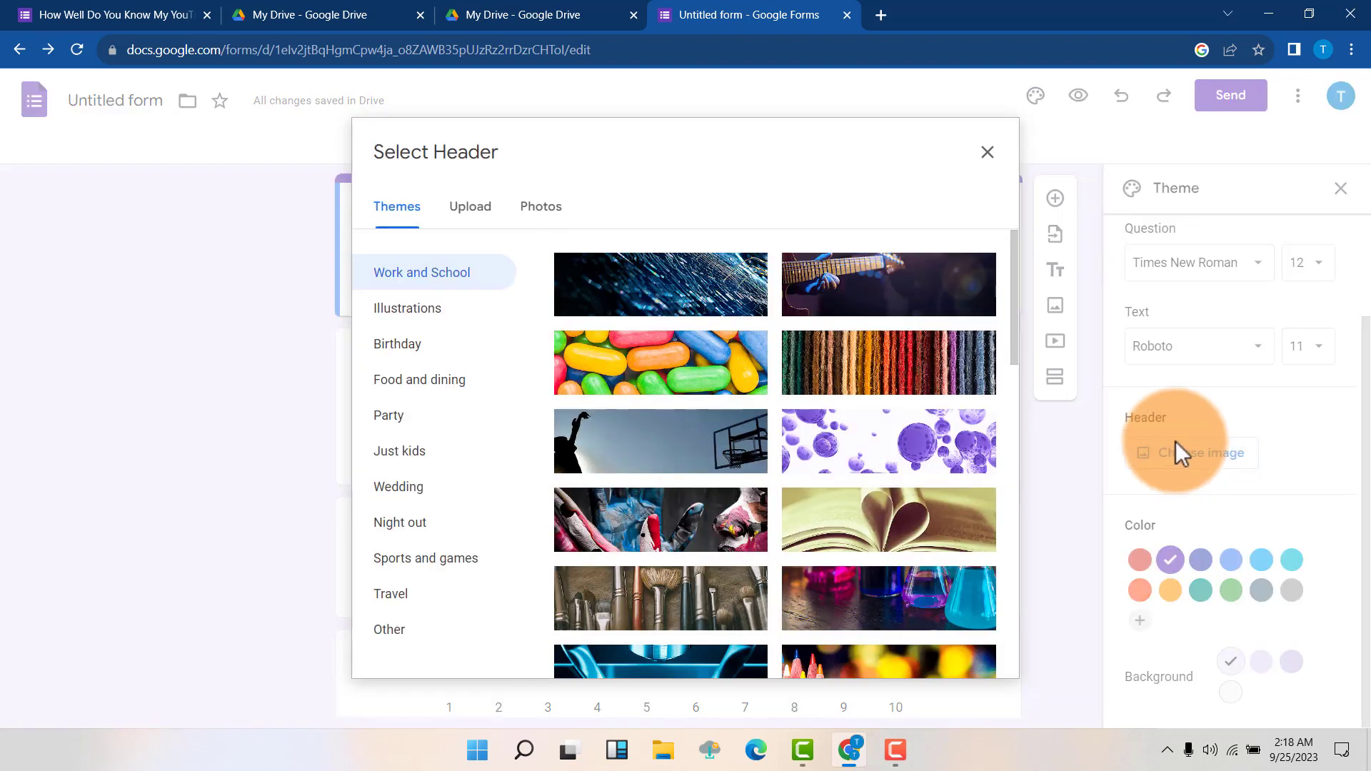
{"action": "left_click", "coordinate": [472, 208]}
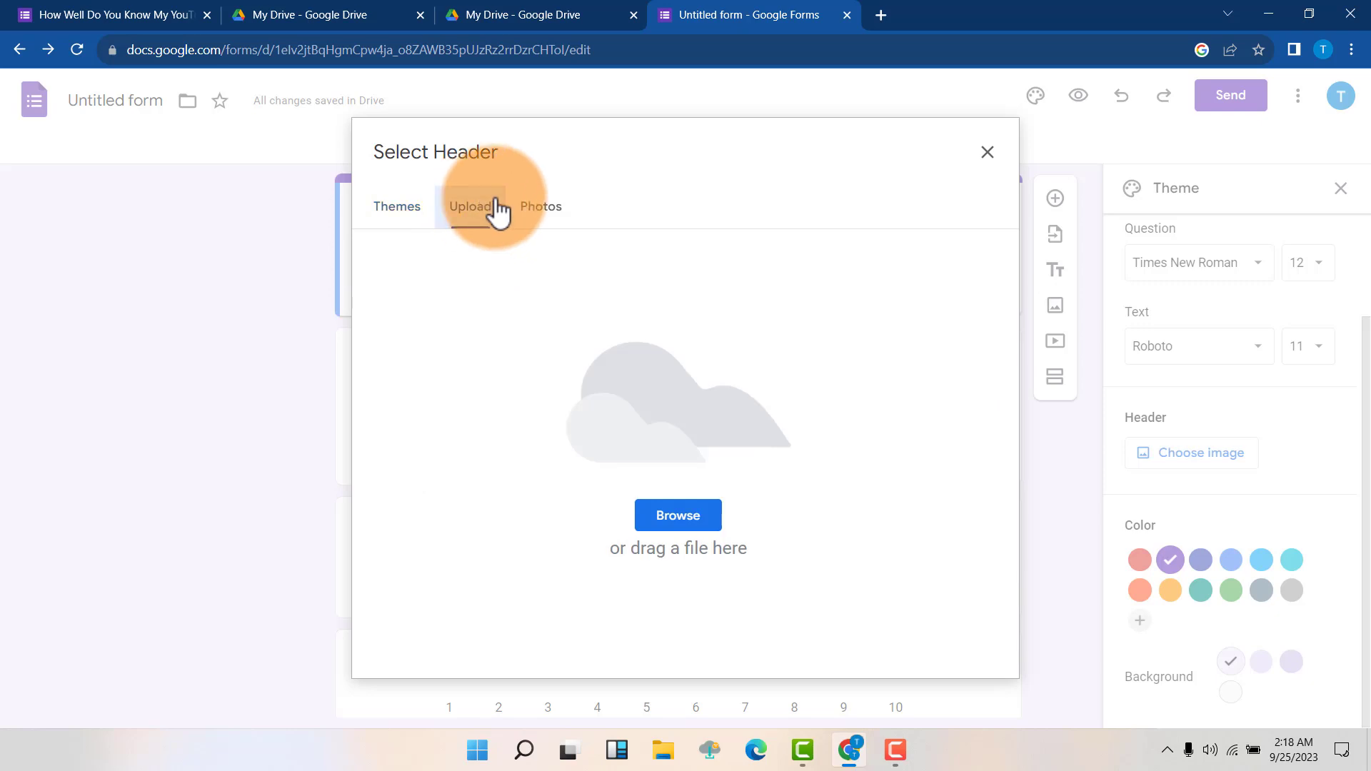
{"action": "left_click", "coordinate": [552, 219]}
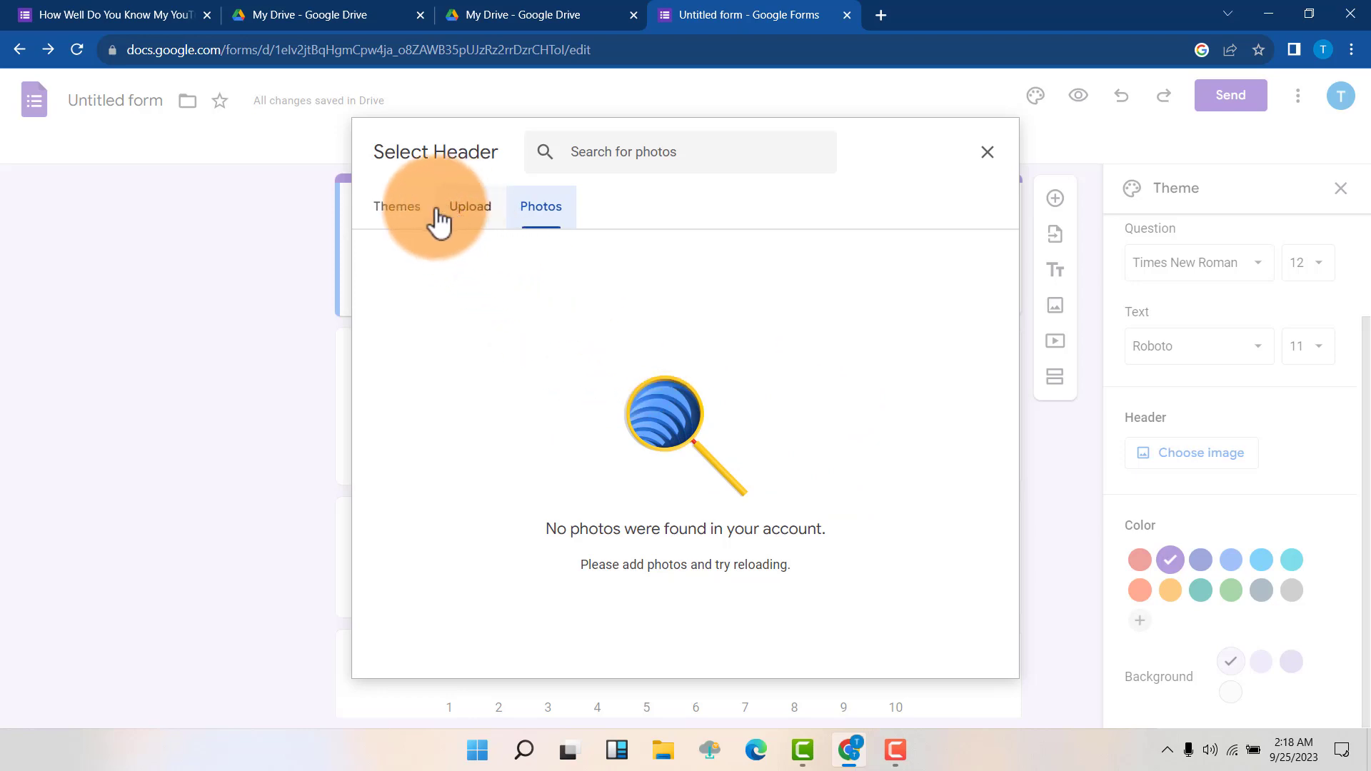
{"action": "left_click", "coordinate": [400, 208]}
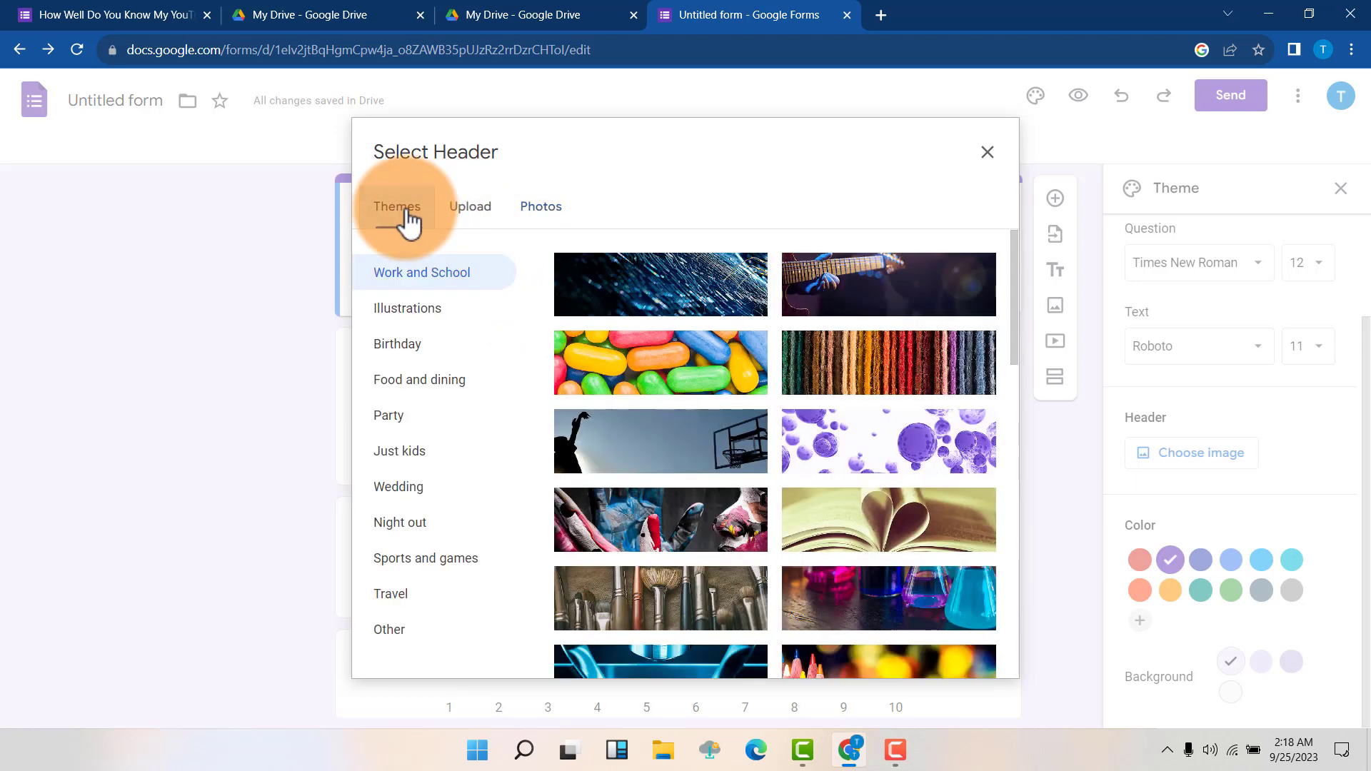
{"action": "scroll", "coordinate": [770, 460], "scroll_direction": "down", "scroll_amount": 15}
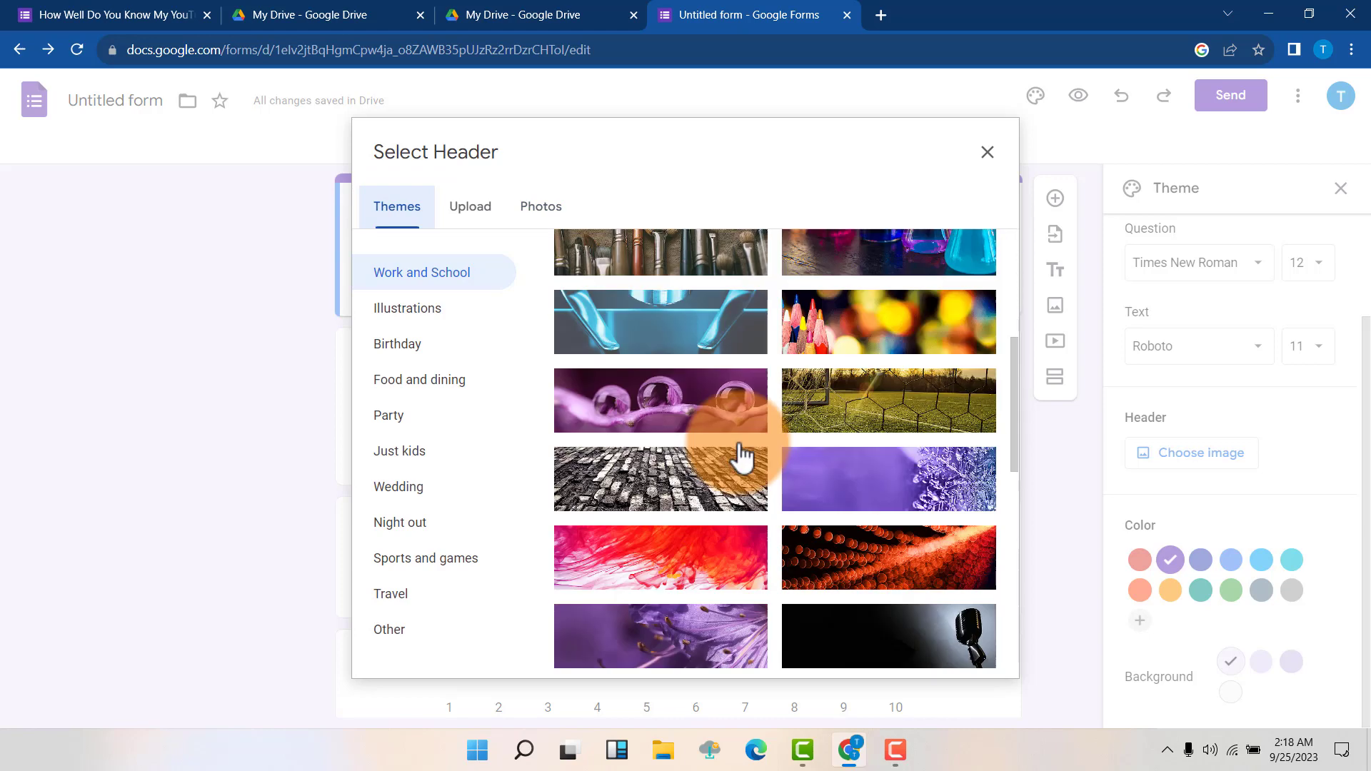
{"action": "scroll", "coordinate": [739, 454], "scroll_direction": "down", "scroll_amount": 3}
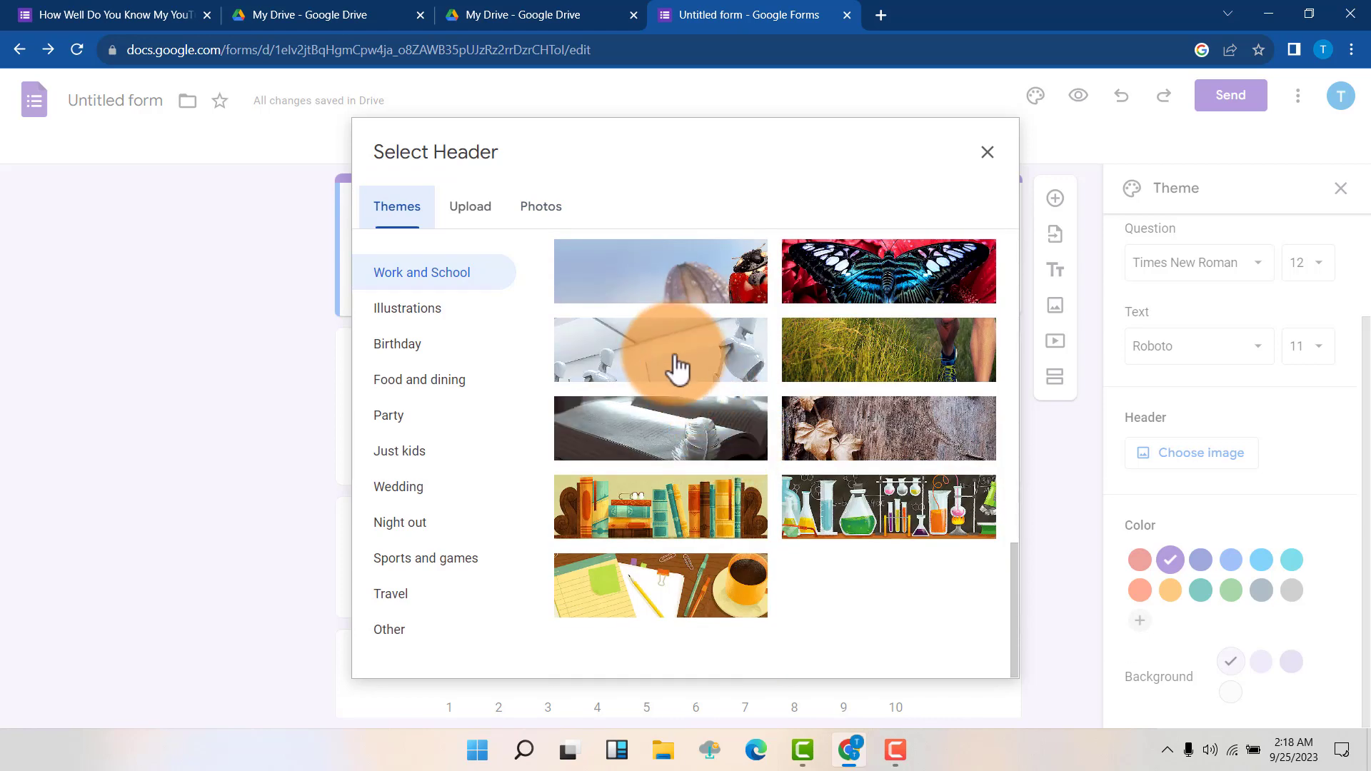
{"action": "left_click", "coordinate": [641, 360]}
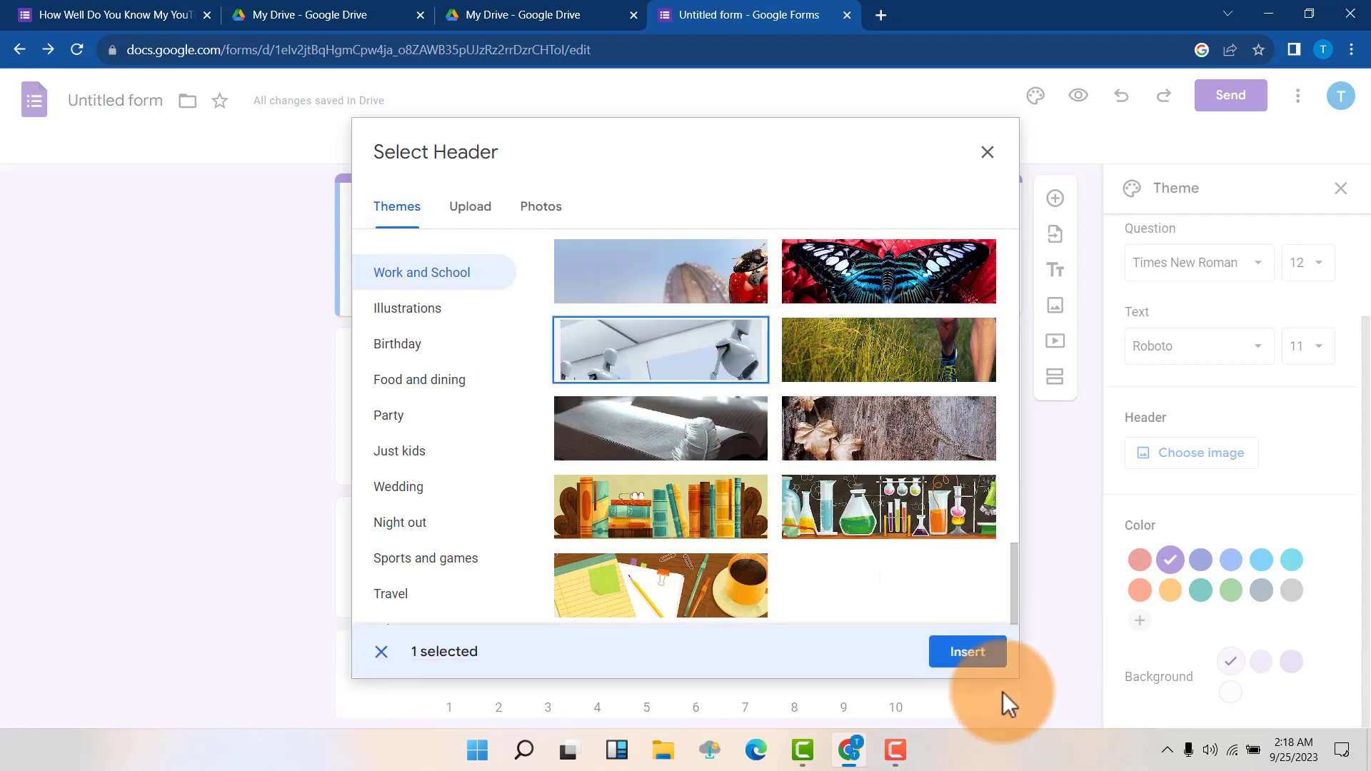
{"action": "left_click", "coordinate": [968, 650]}
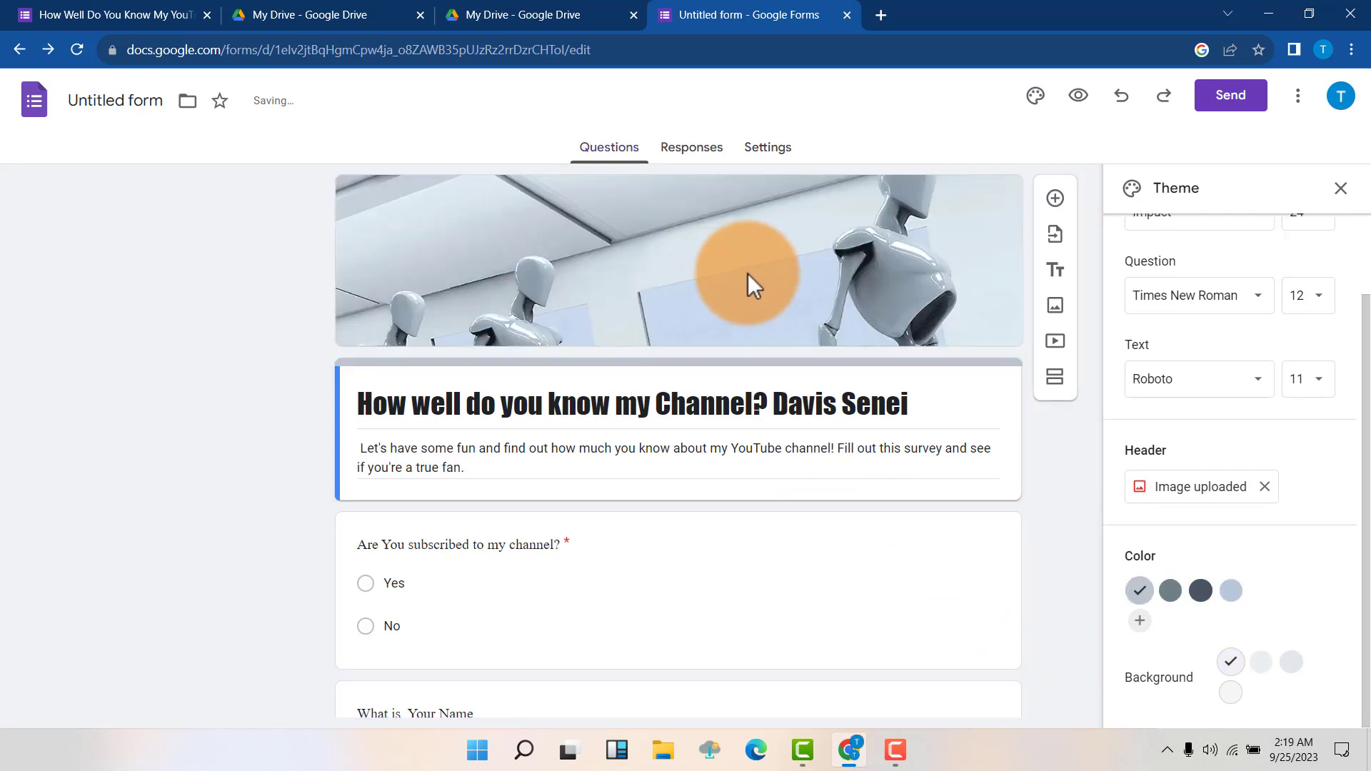
- Add the custom golden-yellow theme color #daab3d to the form
{"action": "scroll", "coordinate": [745, 282], "scroll_direction": "down", "scroll_amount": 10}
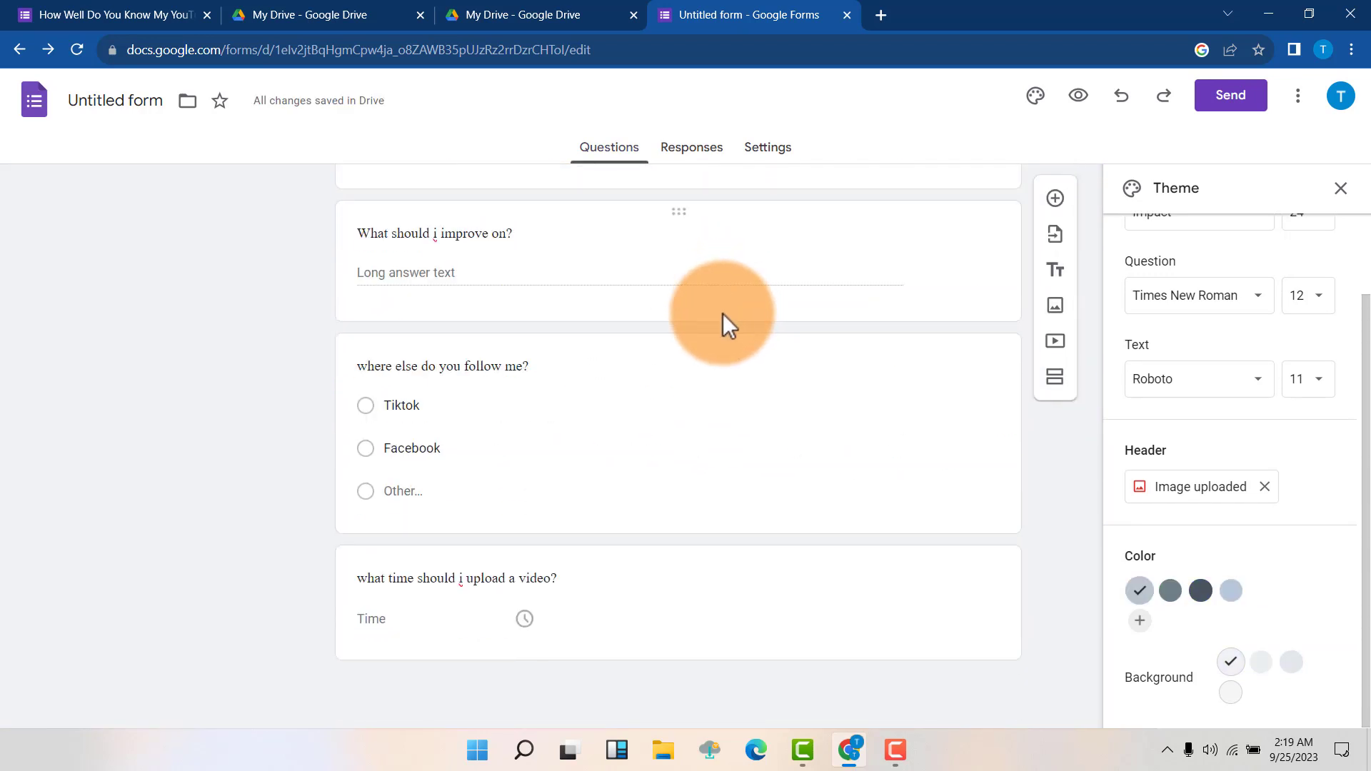
{"action": "scroll", "coordinate": [722, 314], "scroll_direction": "up", "scroll_amount": 10}
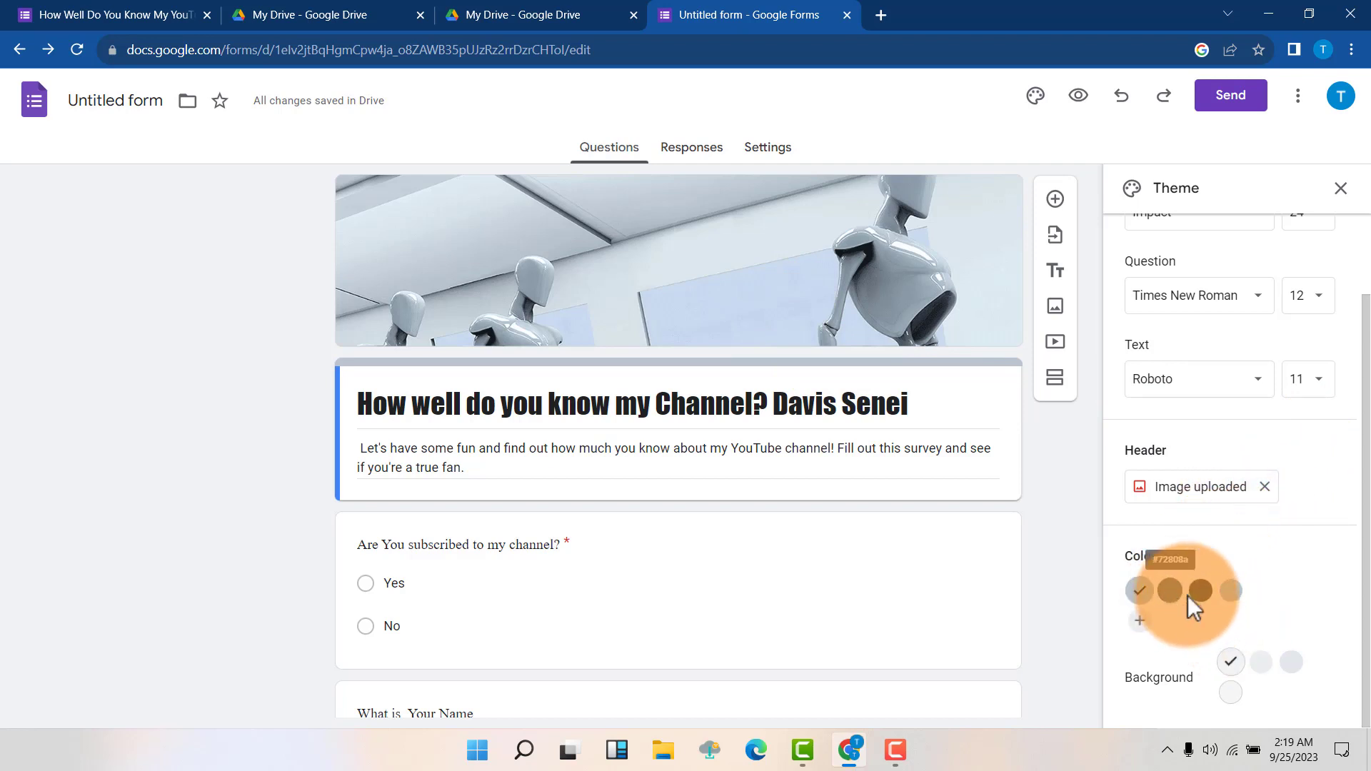
{"action": "left_click", "coordinate": [1143, 621]}
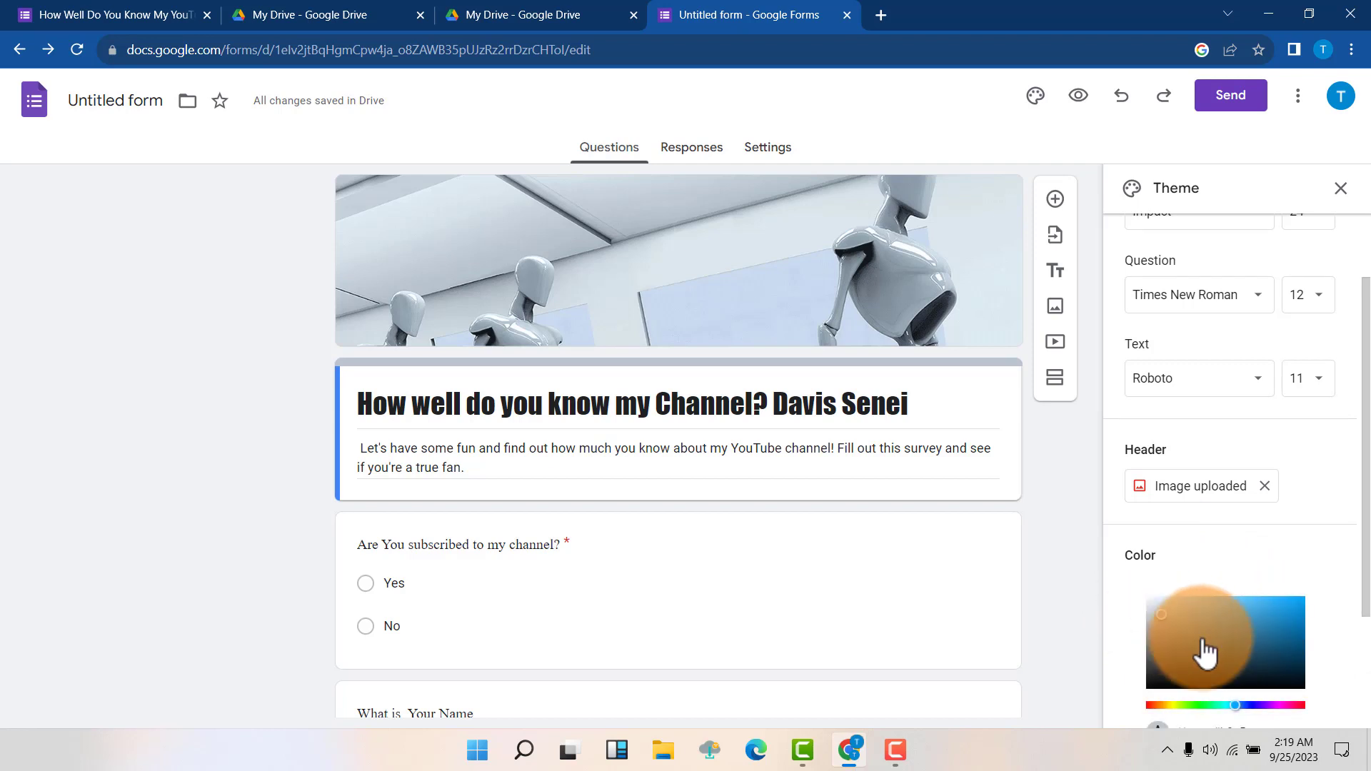
{"action": "left_click", "coordinate": [1164, 706]}
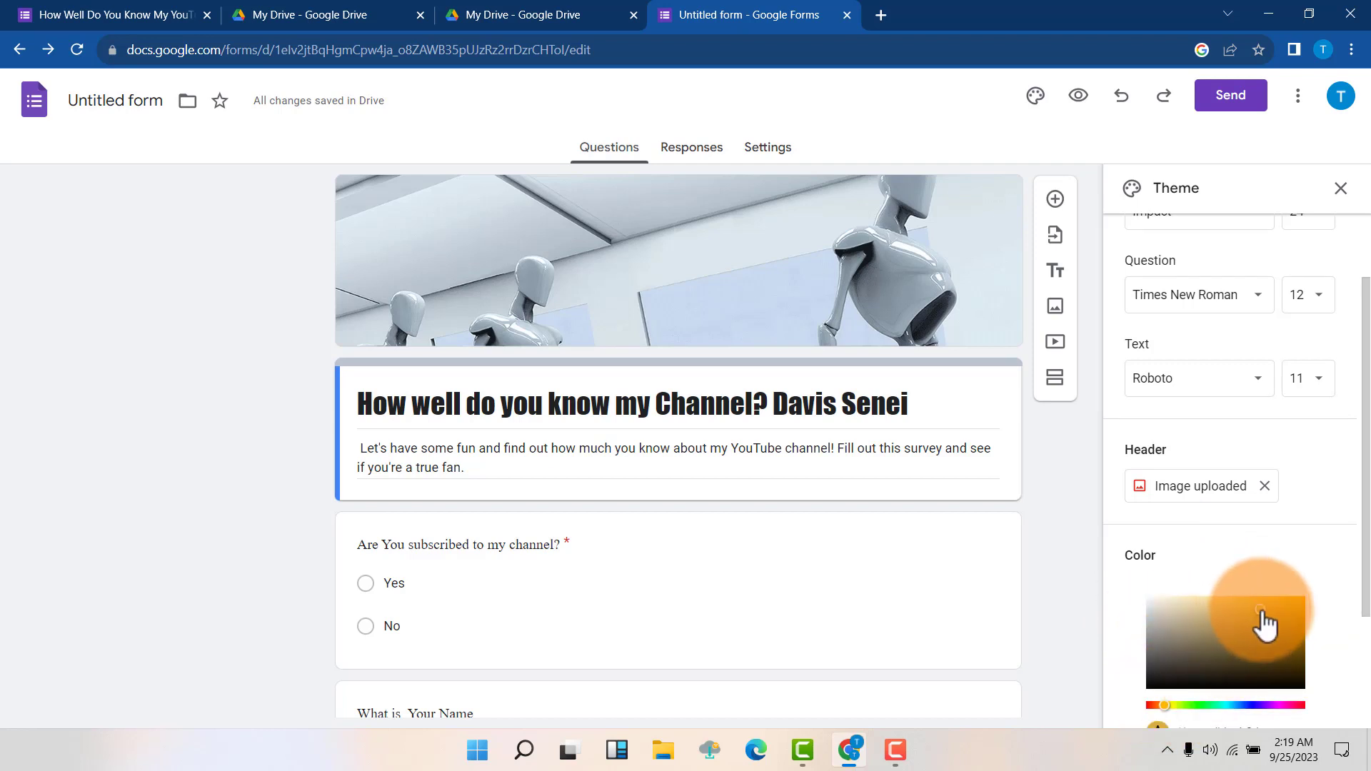
{"action": "scroll", "coordinate": [1280, 609], "scroll_direction": "down", "scroll_amount": 2}
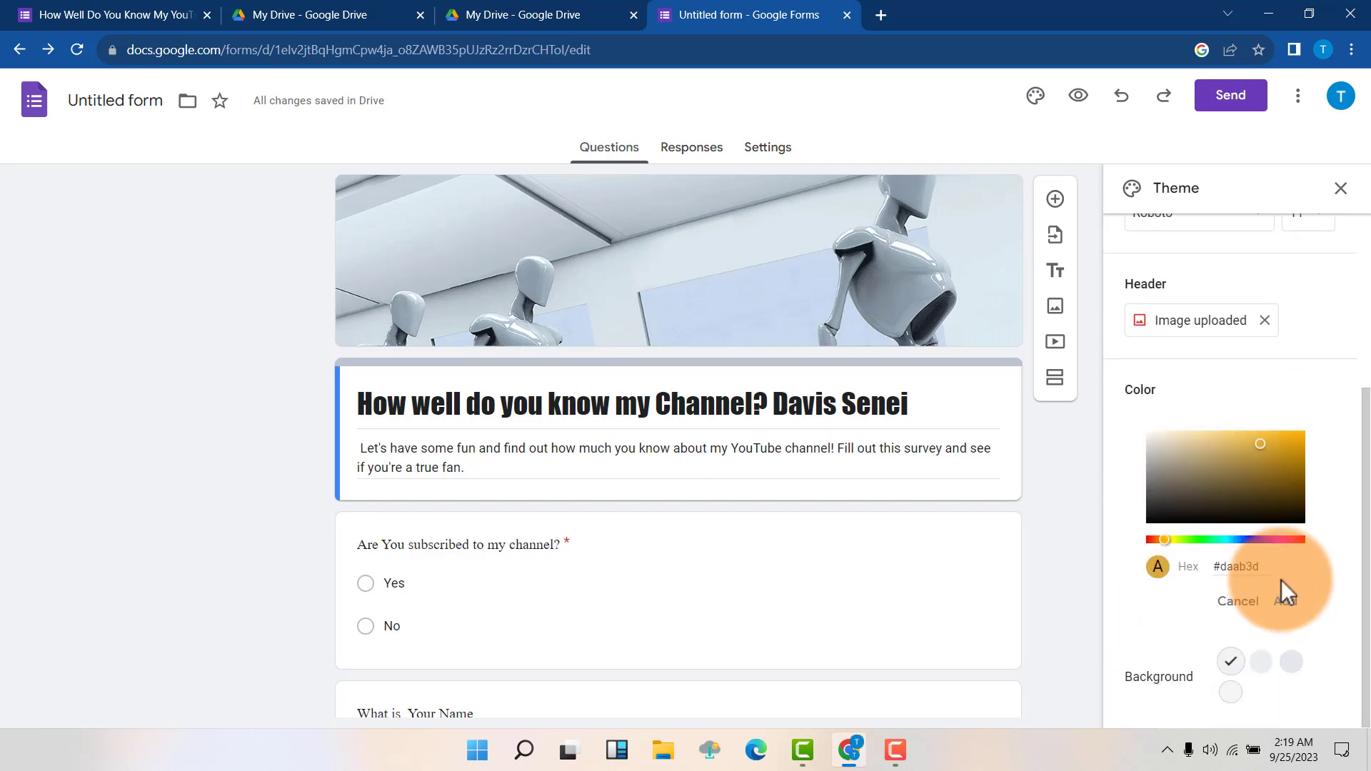
{"action": "left_click", "coordinate": [1304, 611]}
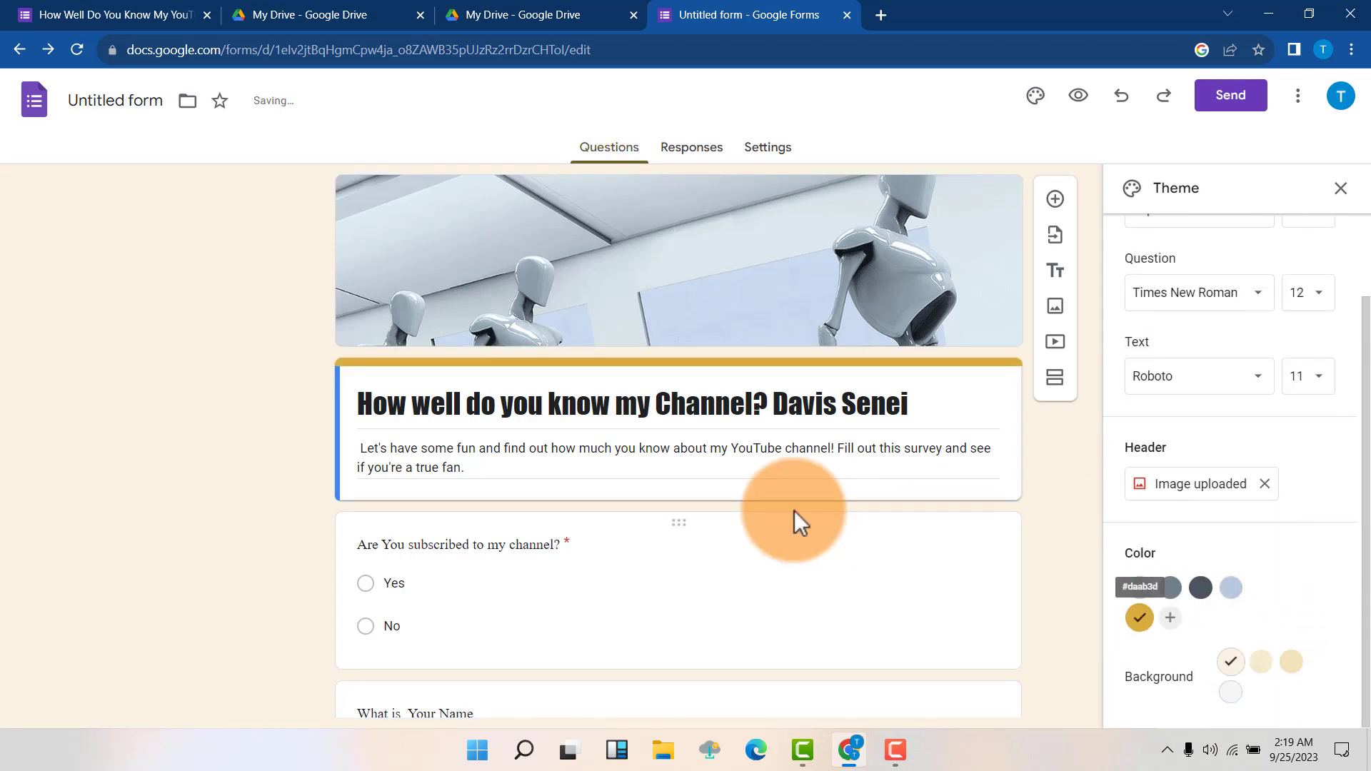
{"action": "scroll", "coordinate": [794, 512], "scroll_direction": "down", "scroll_amount": 2}
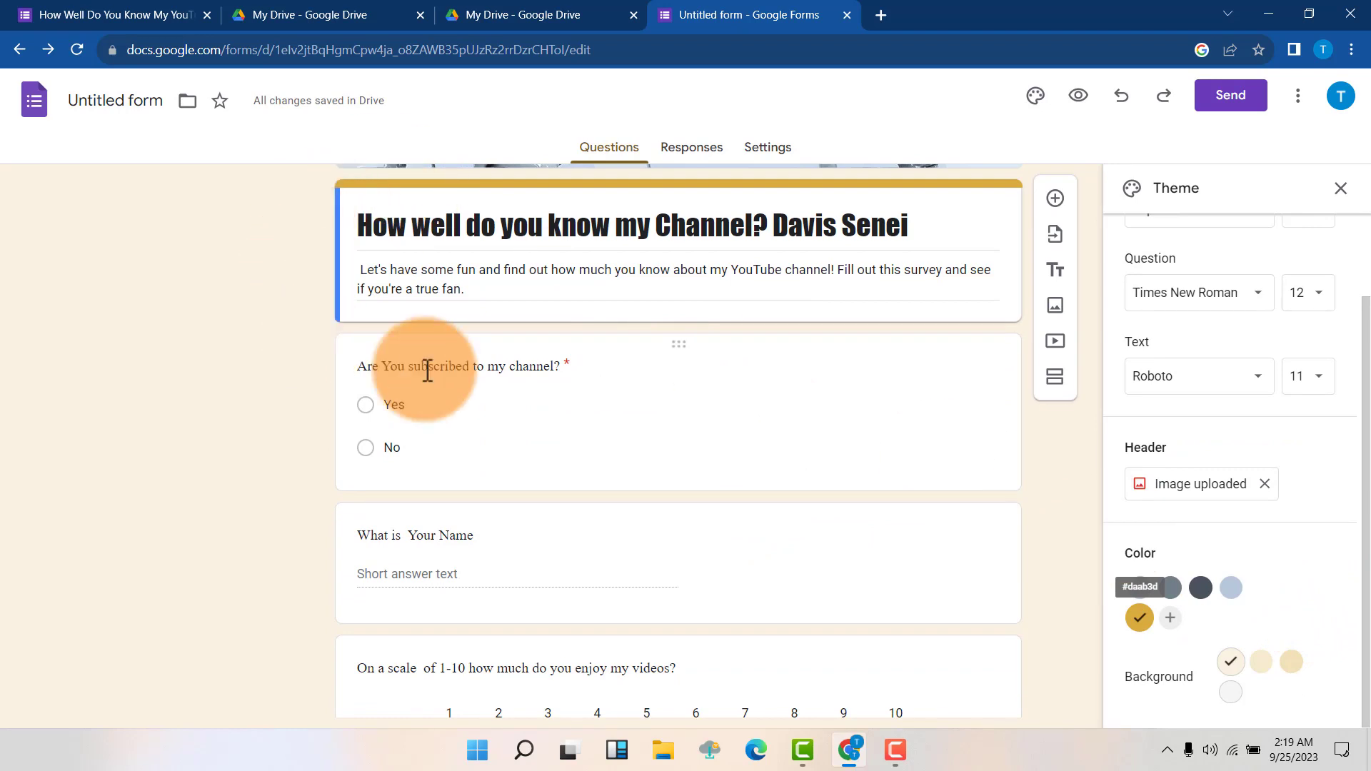
{"action": "scroll", "coordinate": [427, 371], "scroll_direction": "up", "scroll_amount": 2}
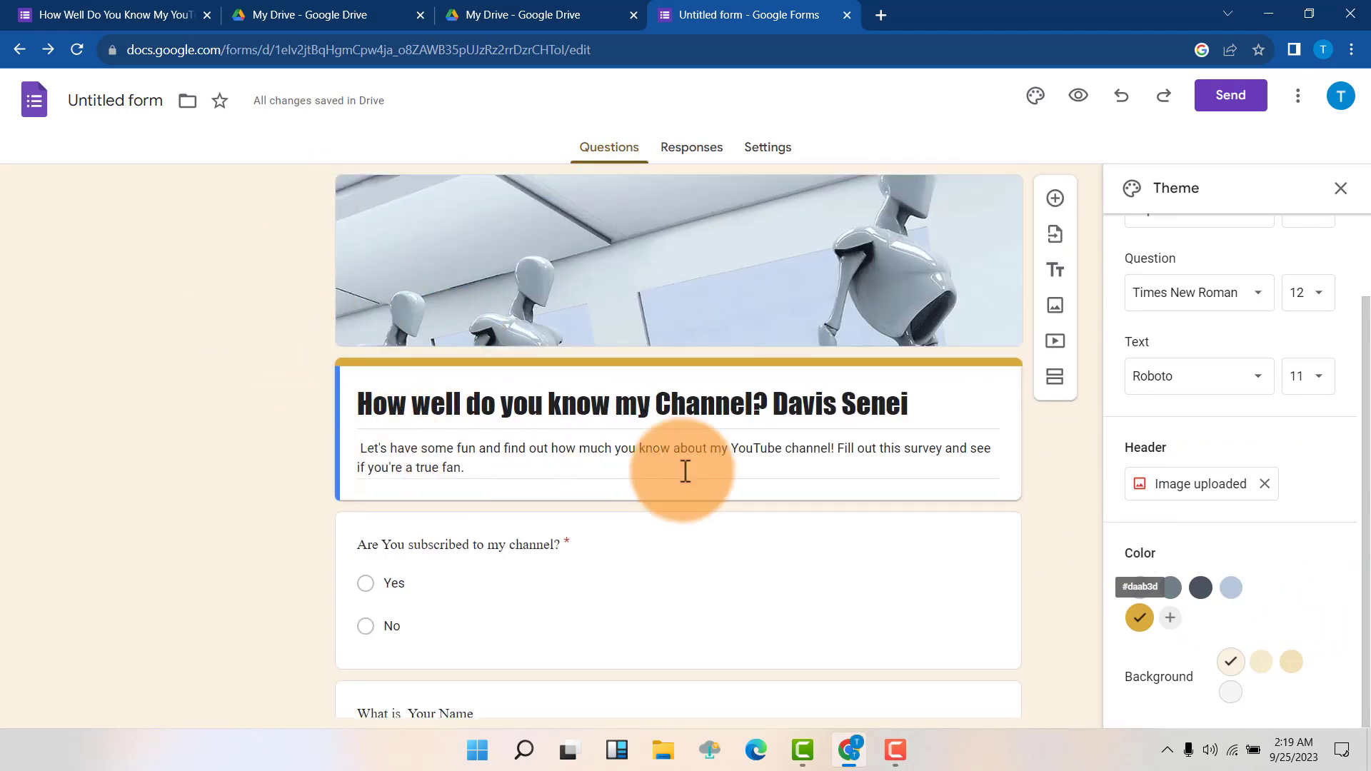
{"action": "scroll", "coordinate": [686, 472], "scroll_direction": "down", "scroll_amount": 9}
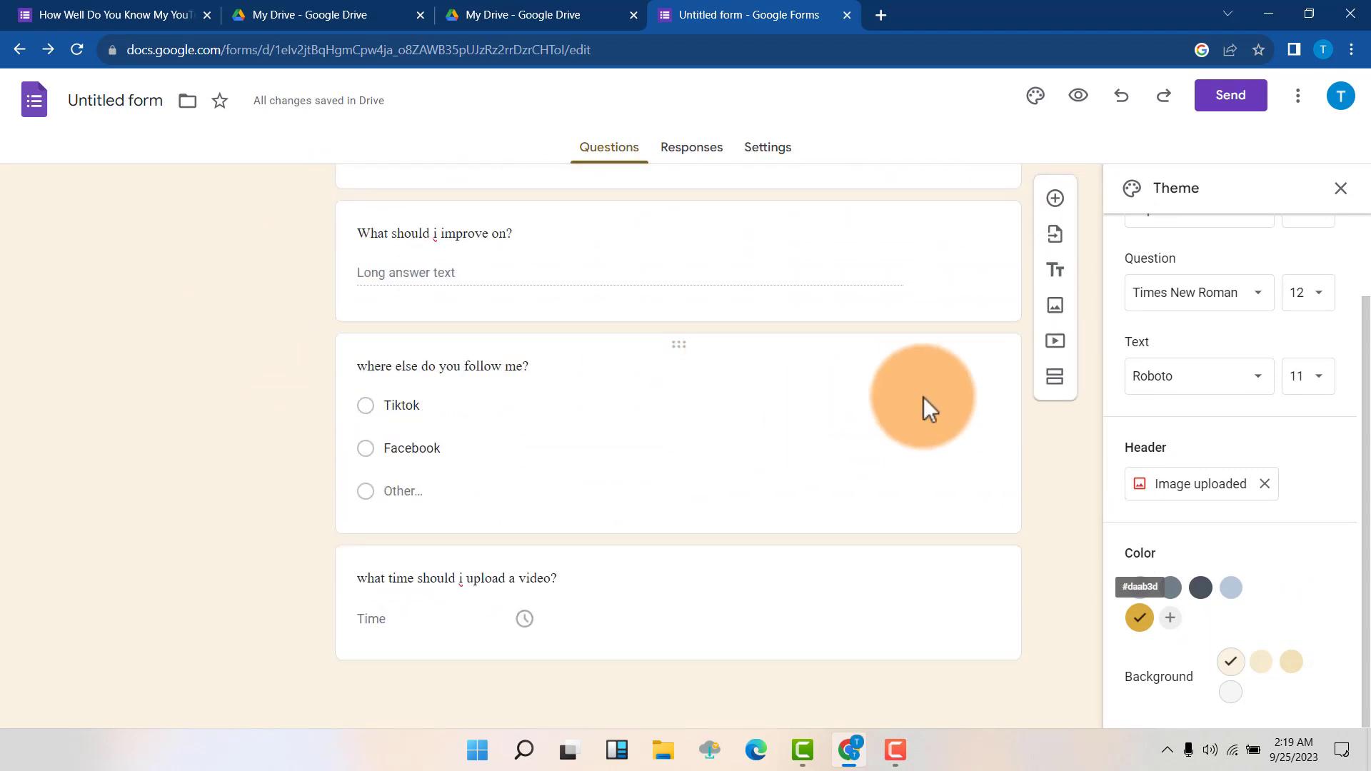
{"action": "scroll", "coordinate": [879, 475], "scroll_direction": "up", "scroll_amount": 9}
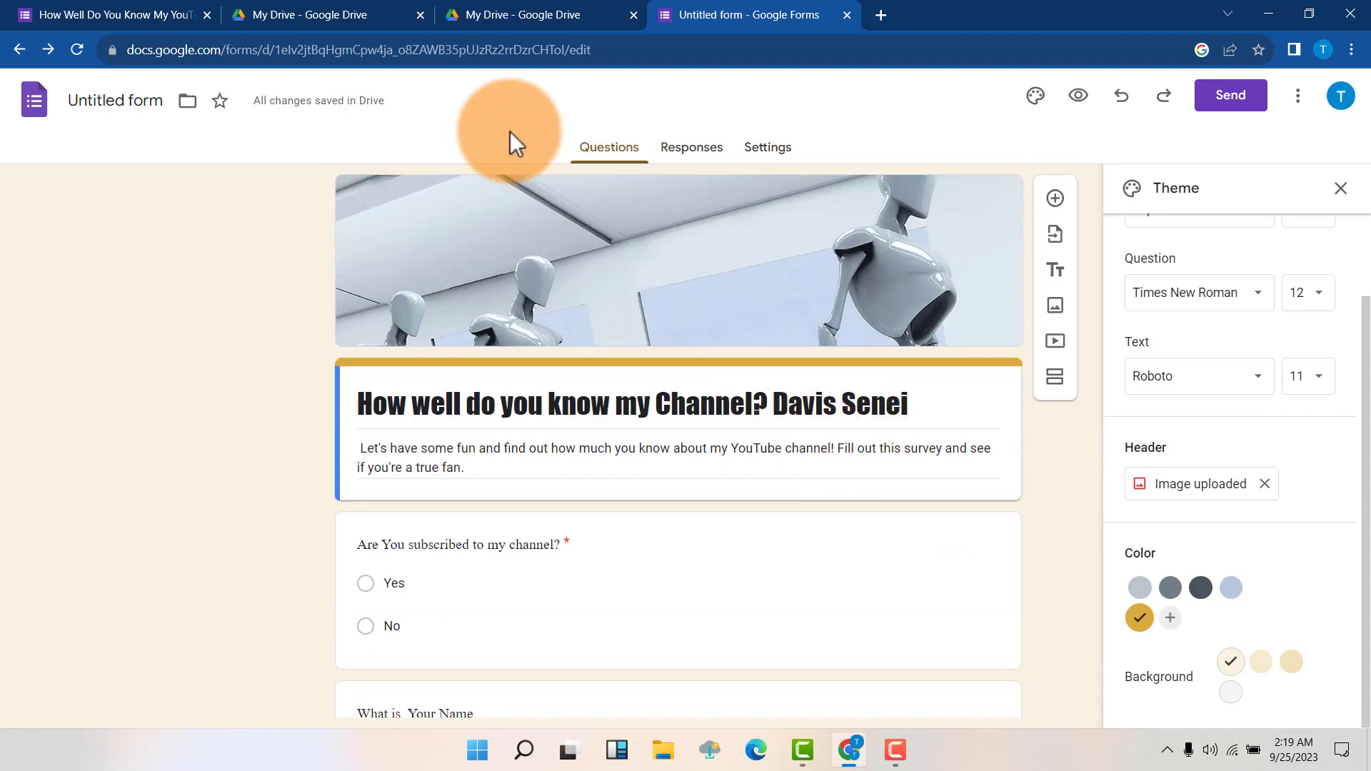
{"action": "key", "text": "F9"}
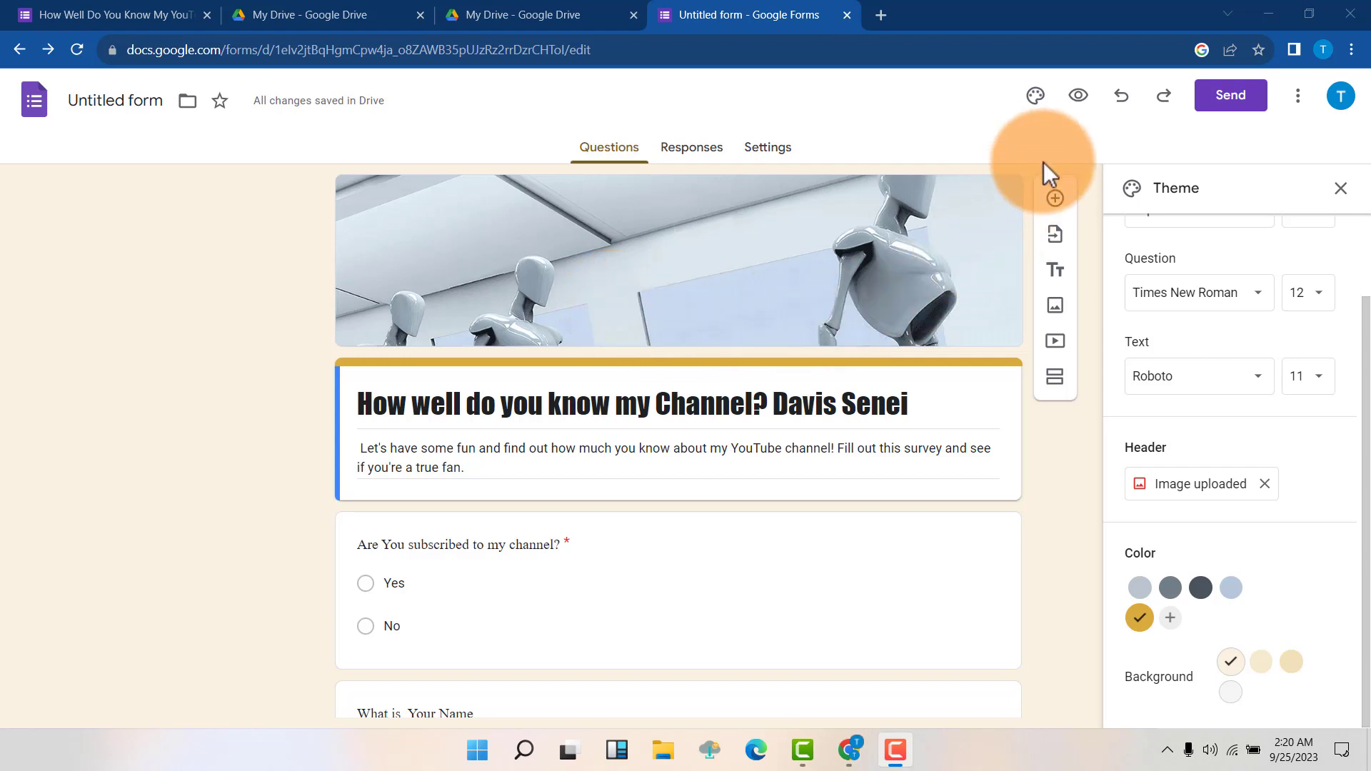
- Preview the themed form and look through it from the header to the submit area
{"action": "left_click", "coordinate": [1080, 99]}
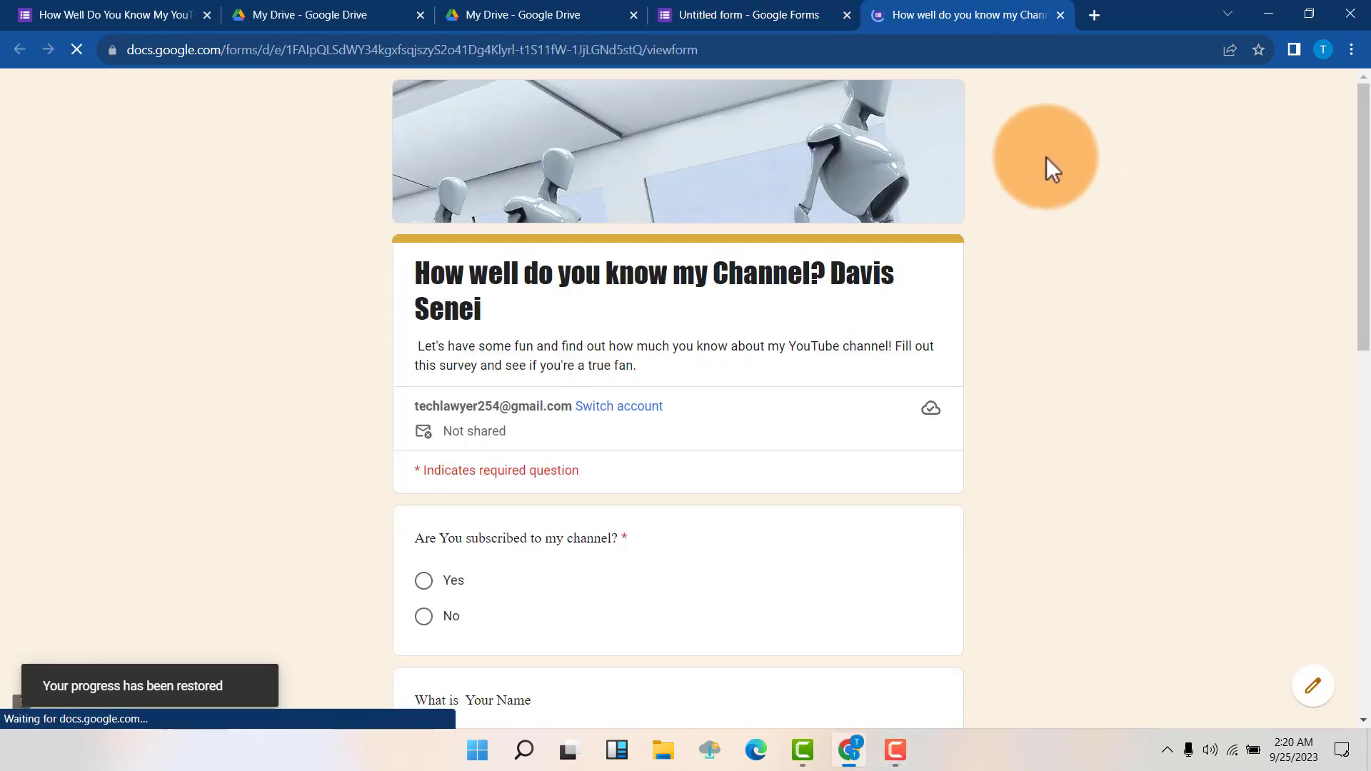
{"action": "scroll", "coordinate": [675, 340], "scroll_direction": "down", "scroll_amount": 10}
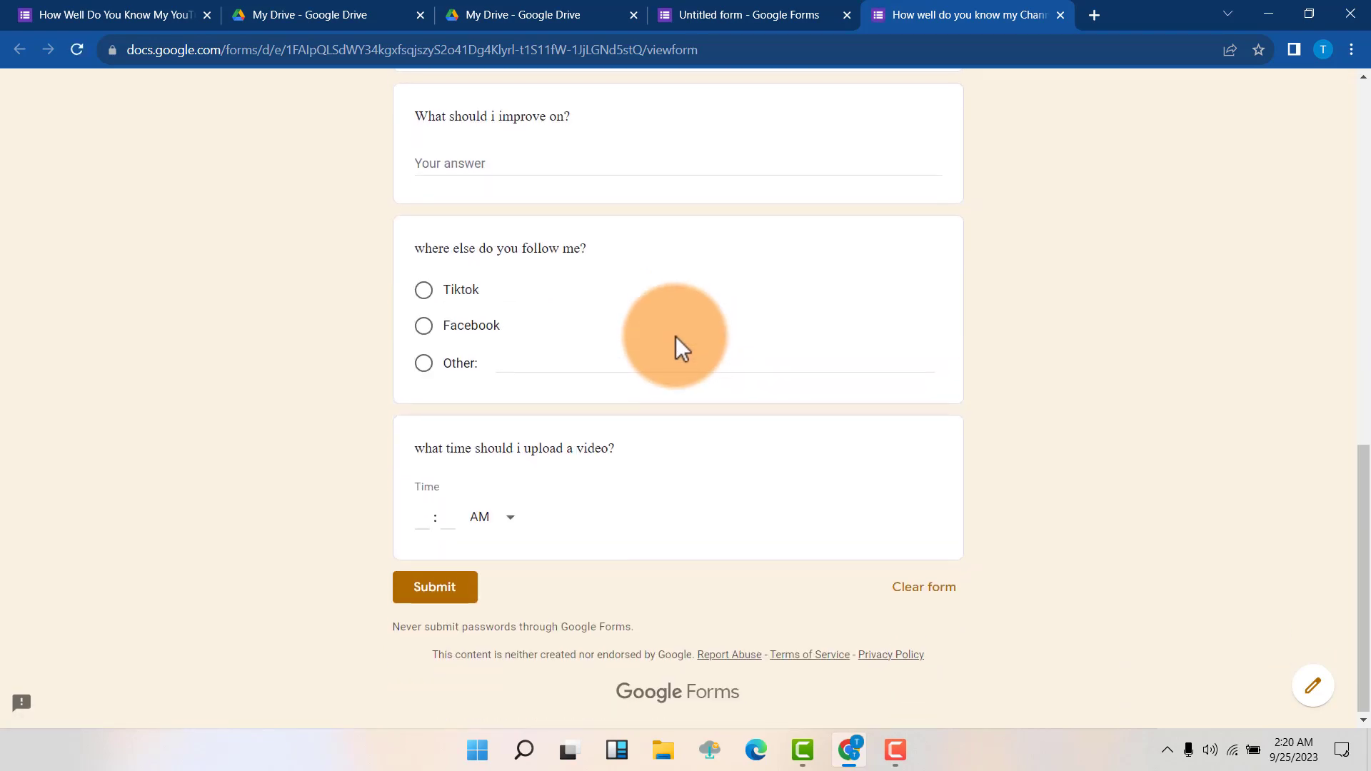
{"action": "scroll", "coordinate": [677, 336], "scroll_direction": "up", "scroll_amount": 9}
{"action": "scroll", "coordinate": [686, 332], "scroll_direction": "up", "scroll_amount": 3}
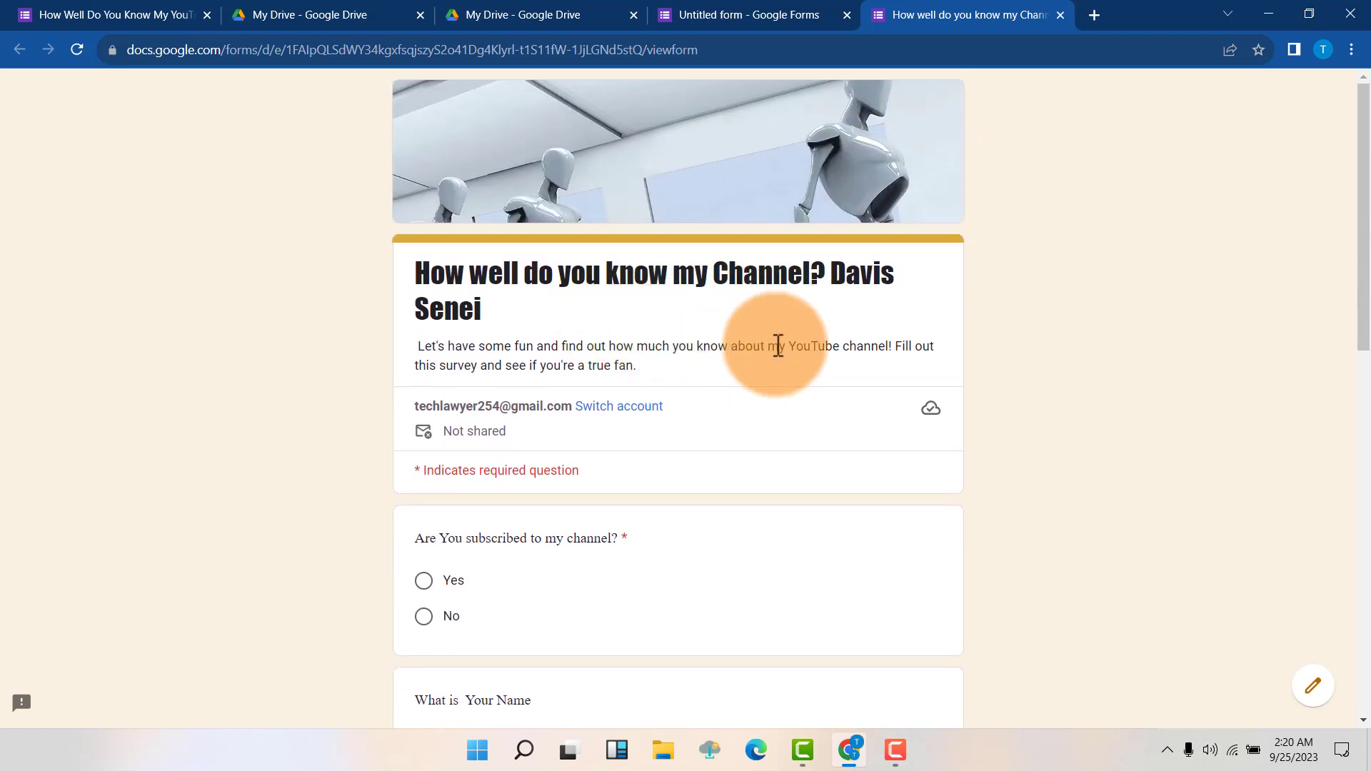
- Answer "Yes" to the "Are You subscribed to my channel?" question in the previewed form
{"action": "scroll", "coordinate": [756, 358], "scroll_direction": "down", "scroll_amount": 1}
{"action": "scroll", "coordinate": [756, 366], "scroll_direction": "down", "scroll_amount": 1}
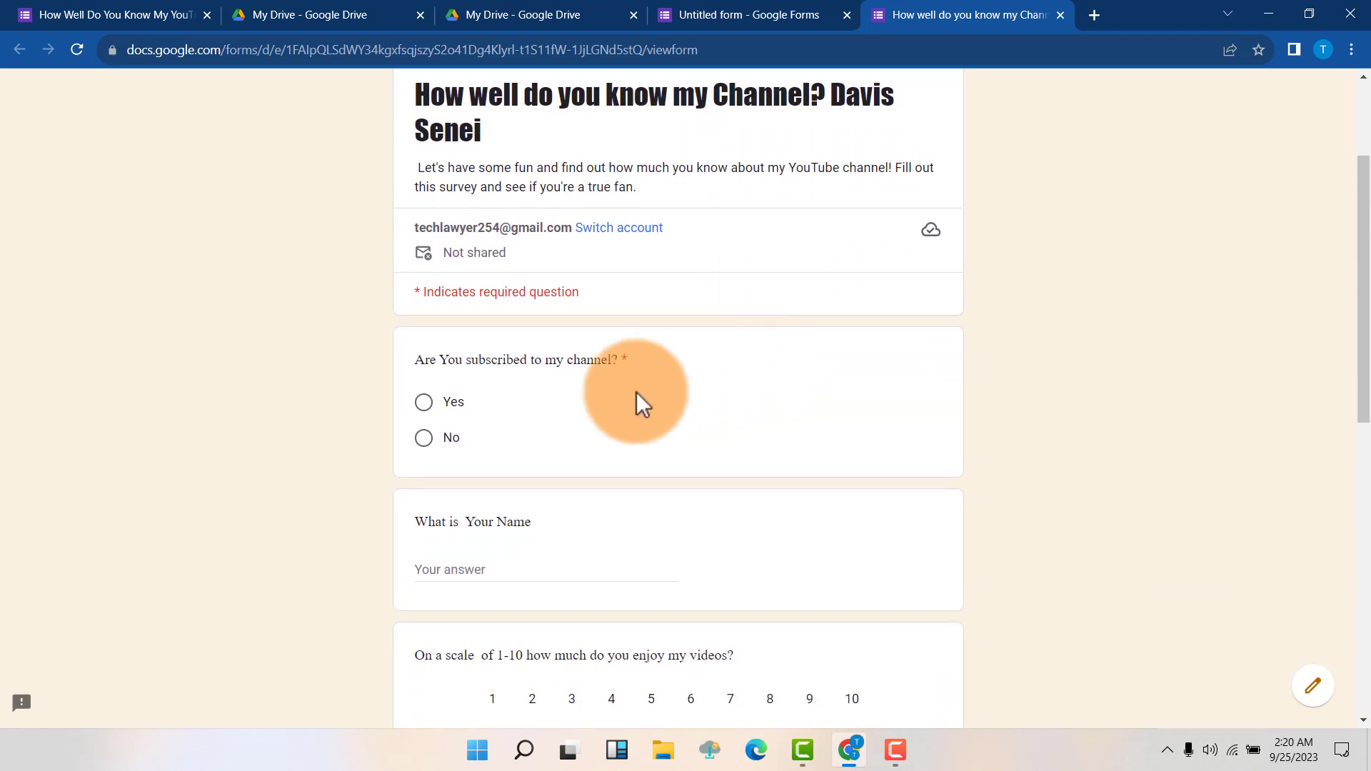
{"action": "left_click", "coordinate": [424, 402]}
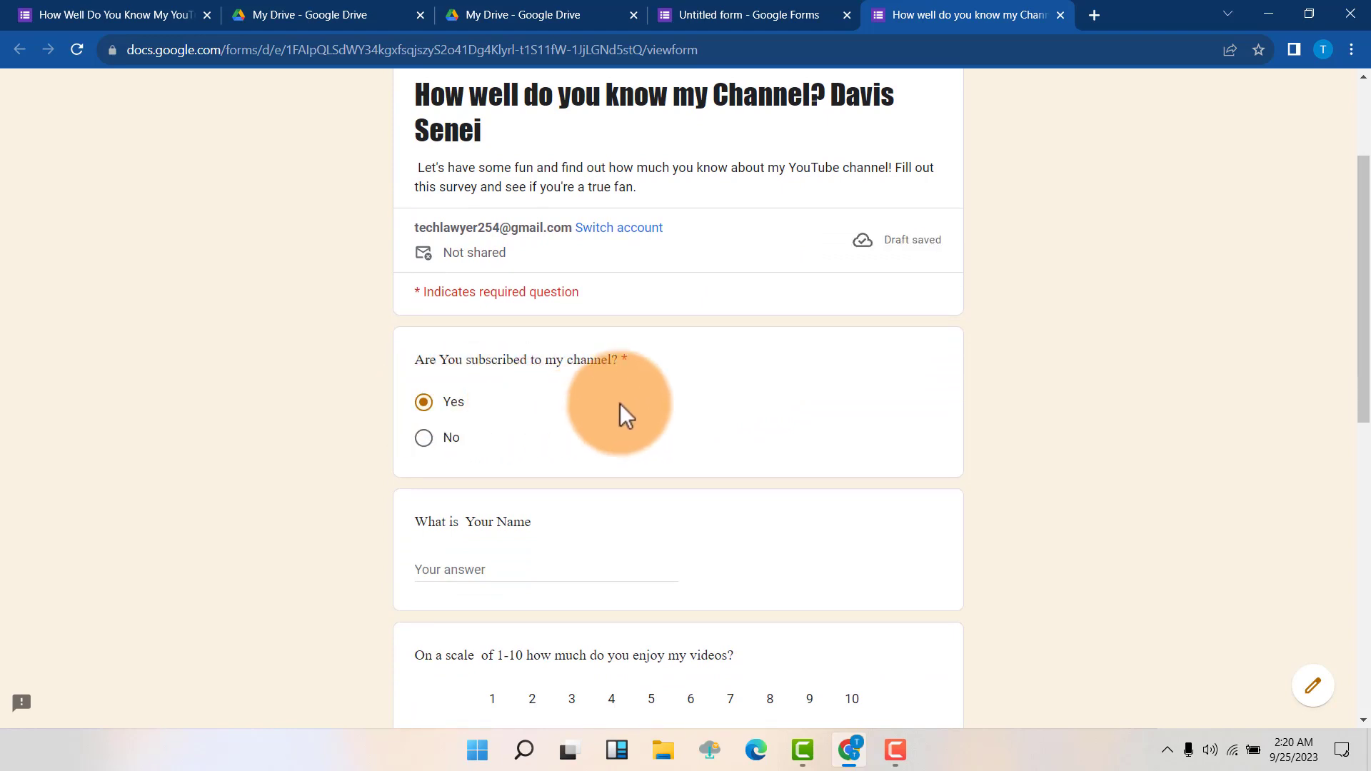
- Enter the respondent's first name as the answer to "What is Your Name"
{"action": "scroll", "coordinate": [620, 404], "scroll_direction": "down", "scroll_amount": 1}
{"action": "scroll", "coordinate": [600, 408], "scroll_direction": "down", "scroll_amount": 2}
{"action": "left_click", "coordinate": [483, 392]}
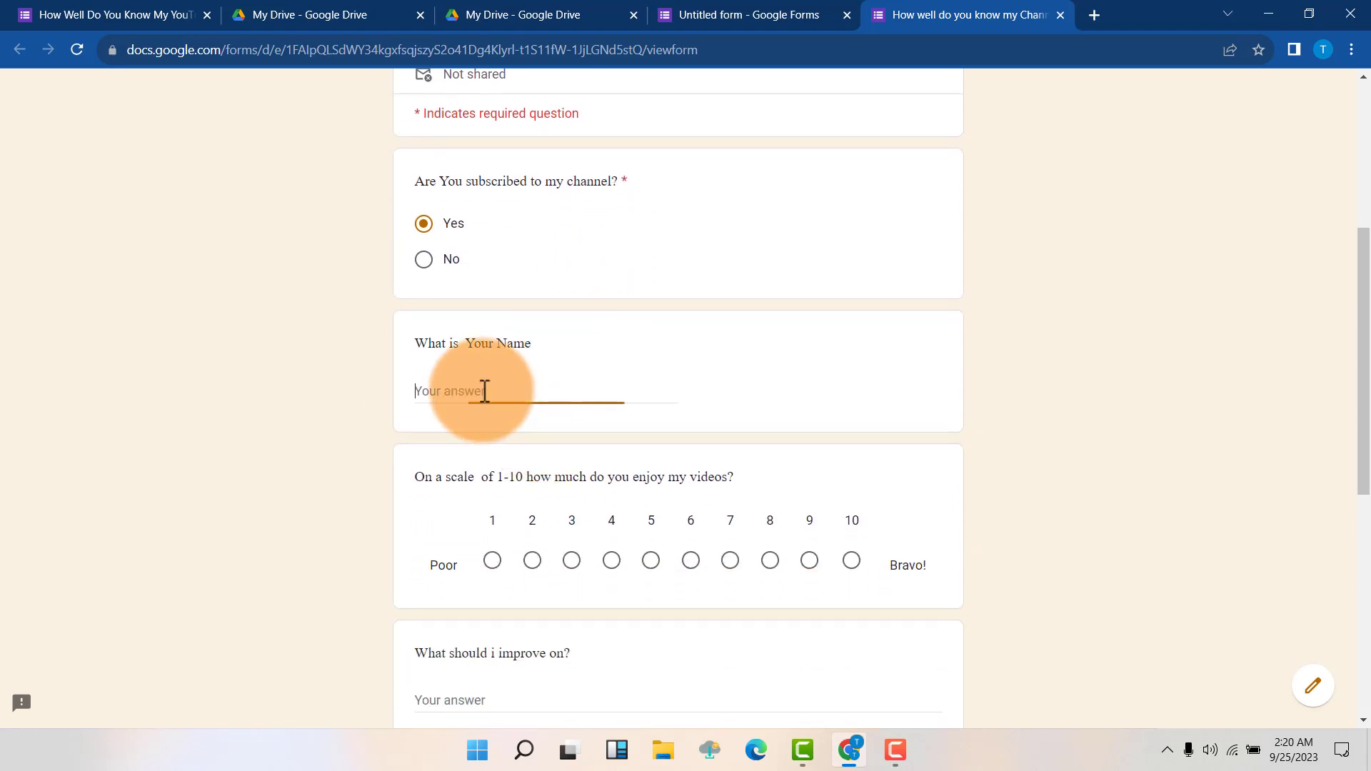
{"action": "type", "text": "Davis"}
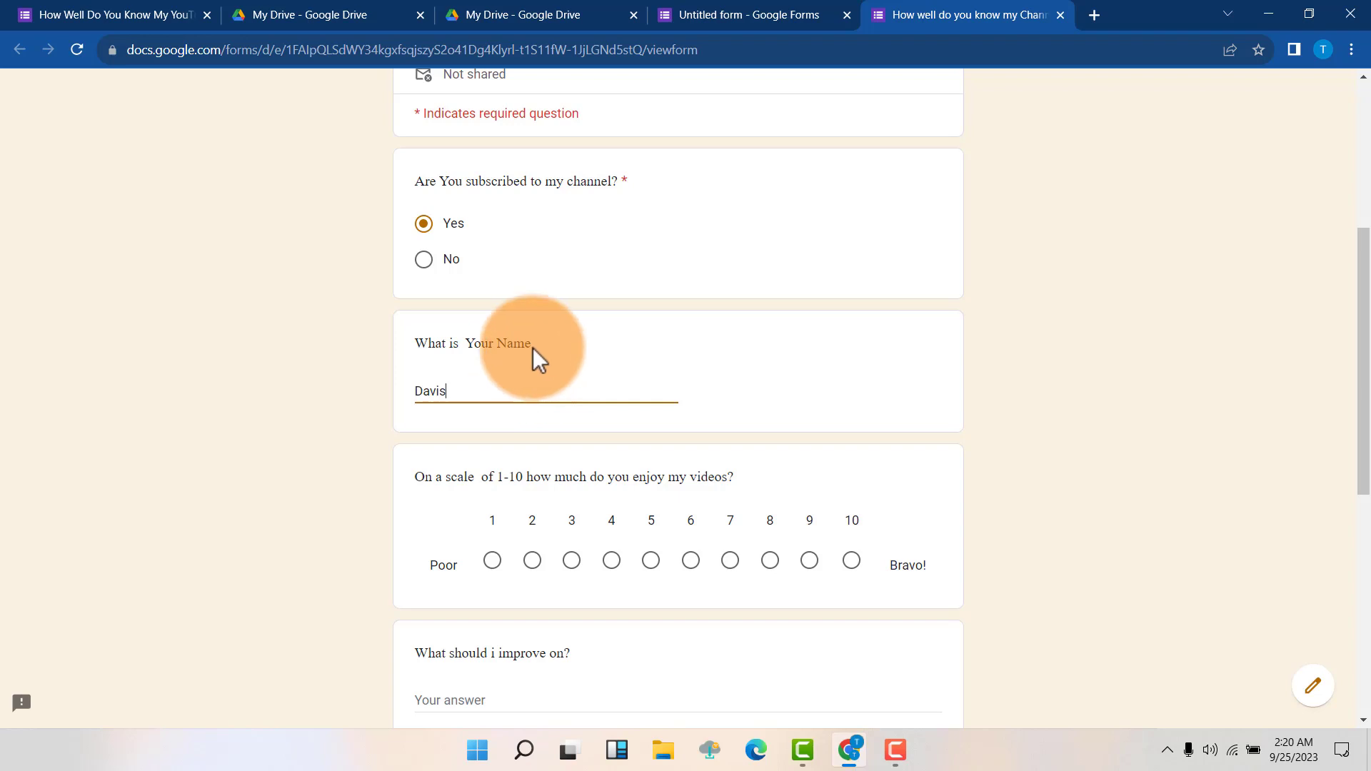
- Rate enjoyment of the videos as 10 and answer "Posting more" to "What should i improve on?"
{"action": "scroll", "coordinate": [625, 471], "scroll_direction": "down", "scroll_amount": 1}
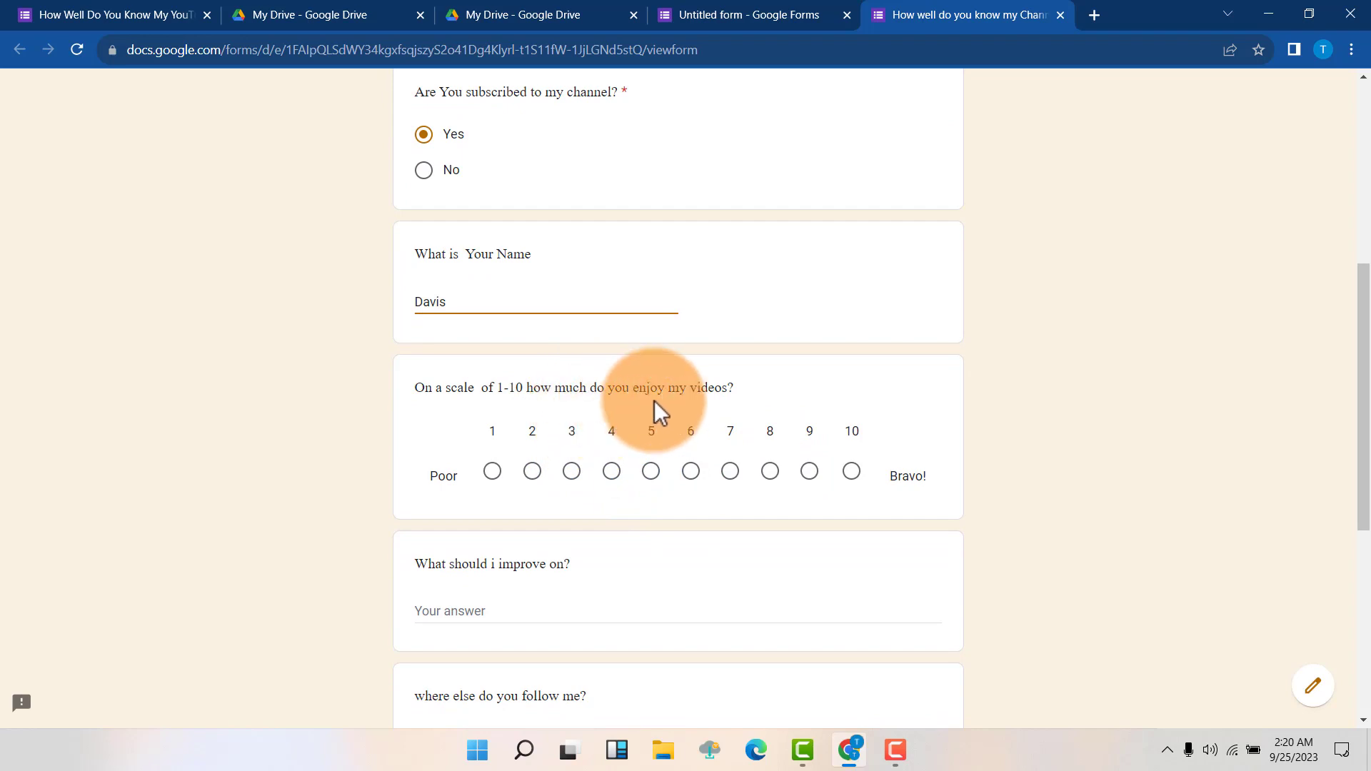
{"action": "left_click", "coordinate": [852, 473]}
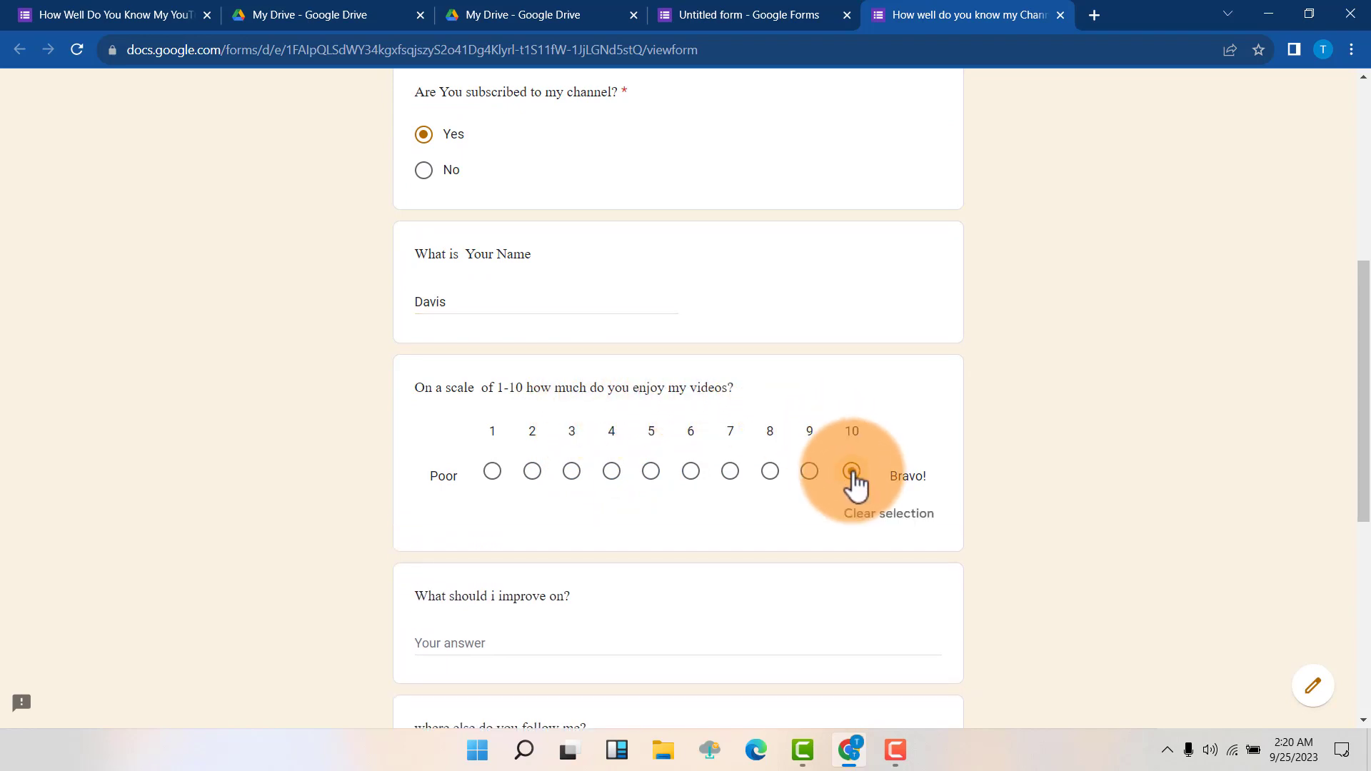
{"action": "scroll", "coordinate": [855, 483], "scroll_direction": "down", "scroll_amount": 3}
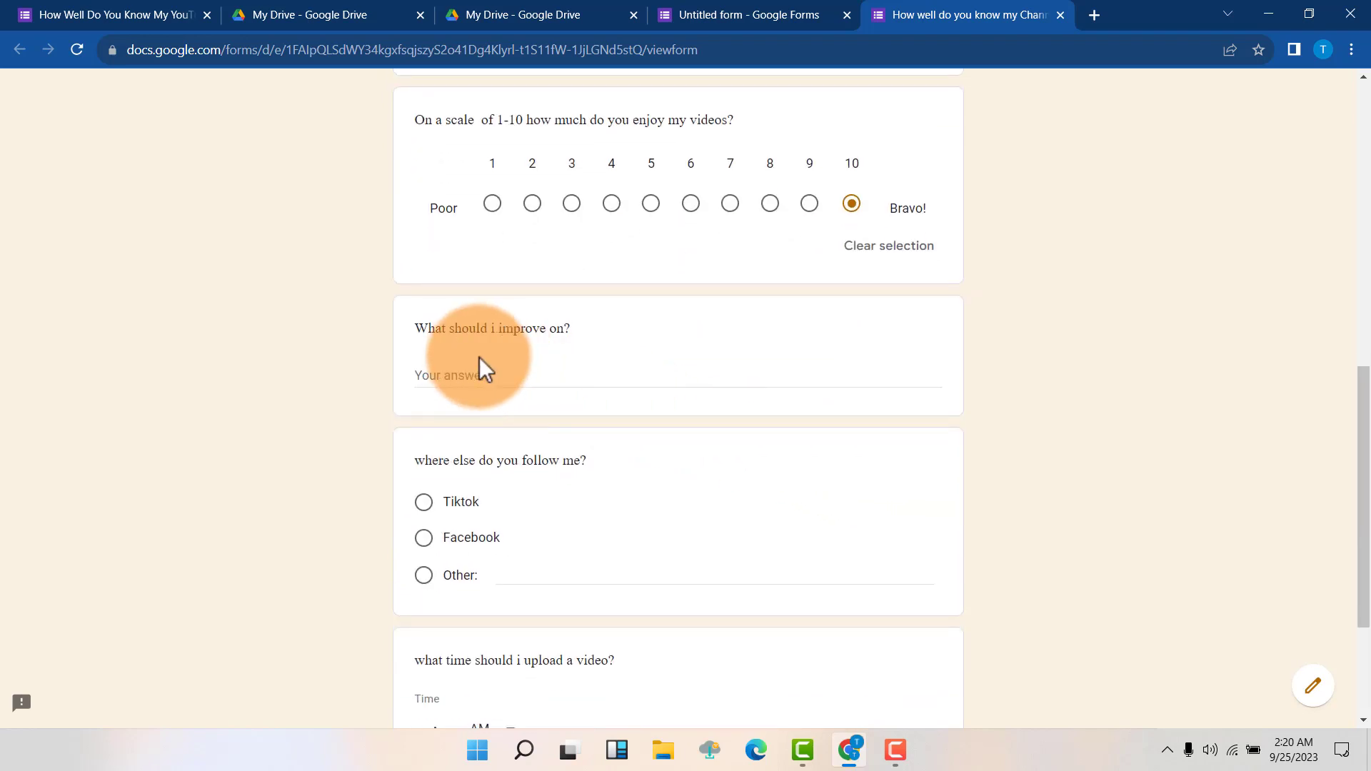
{"action": "left_click", "coordinate": [487, 375]}
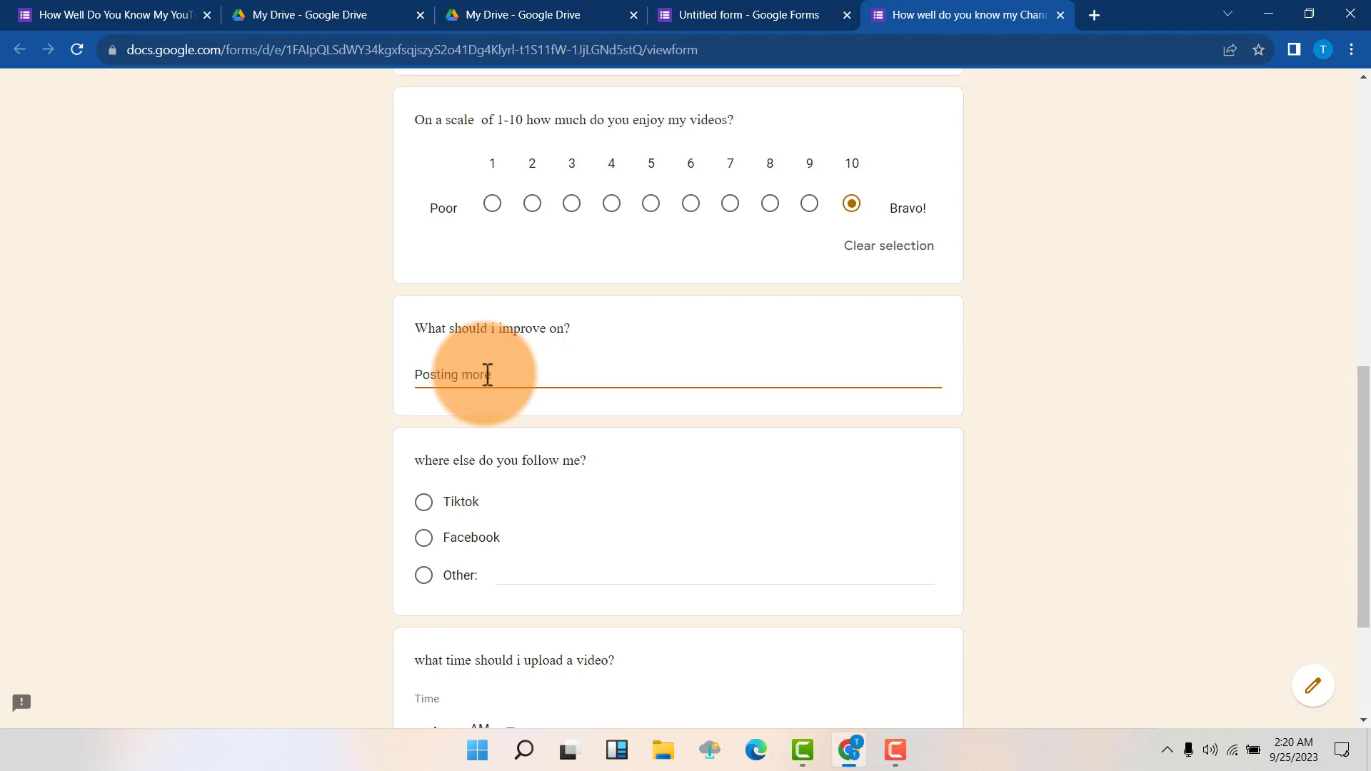
- Choose Tiktok as the answer to "where else do you follow me?"
{"action": "scroll", "coordinate": [452, 412], "scroll_direction": "down", "scroll_amount": 1}
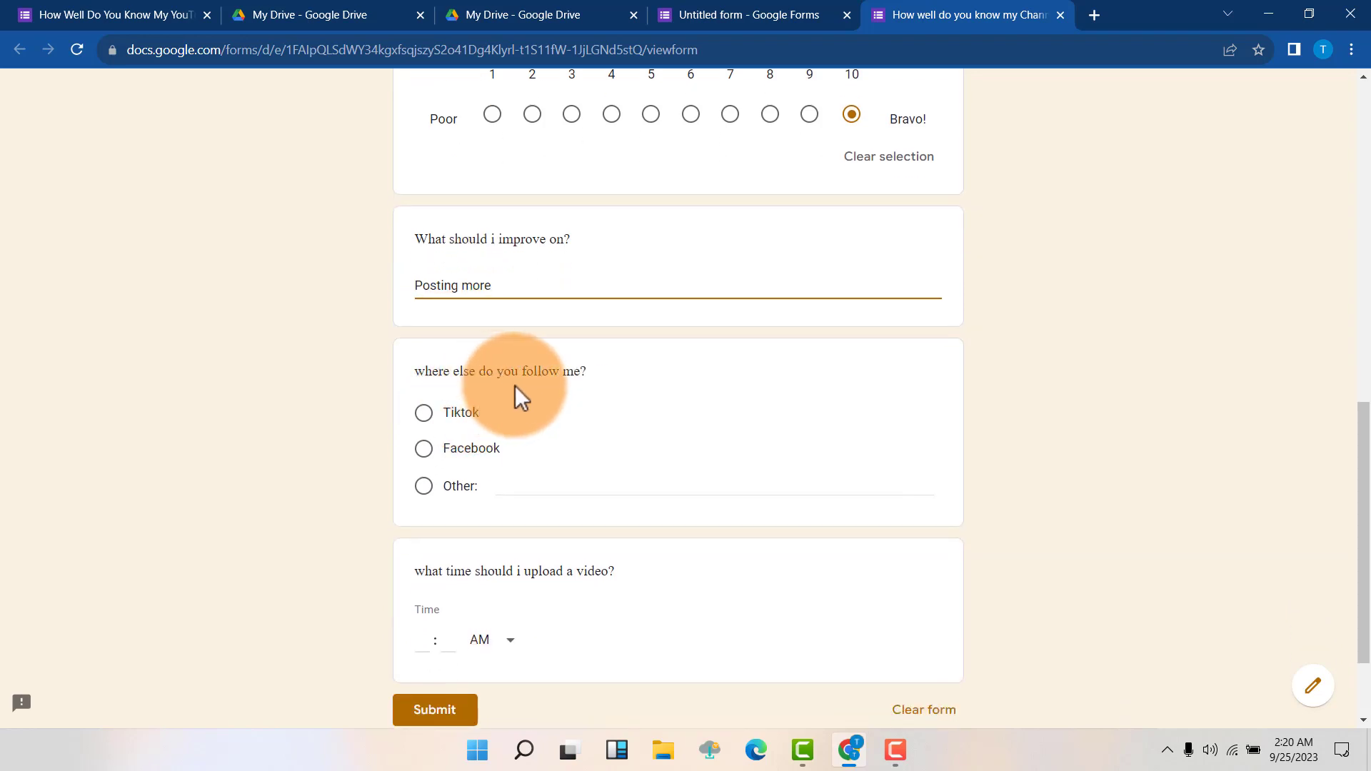
{"action": "left_click", "coordinate": [425, 450]}
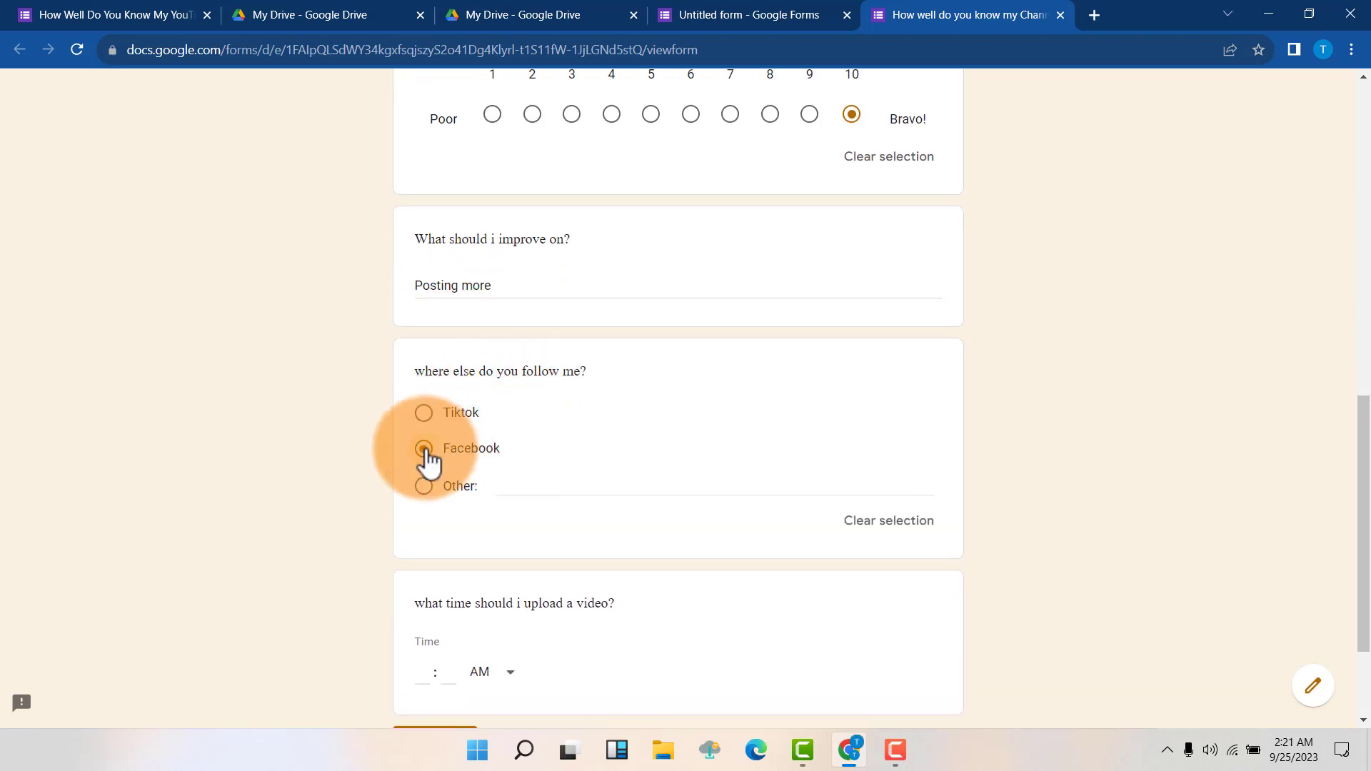
{"action": "left_click", "coordinate": [424, 418]}
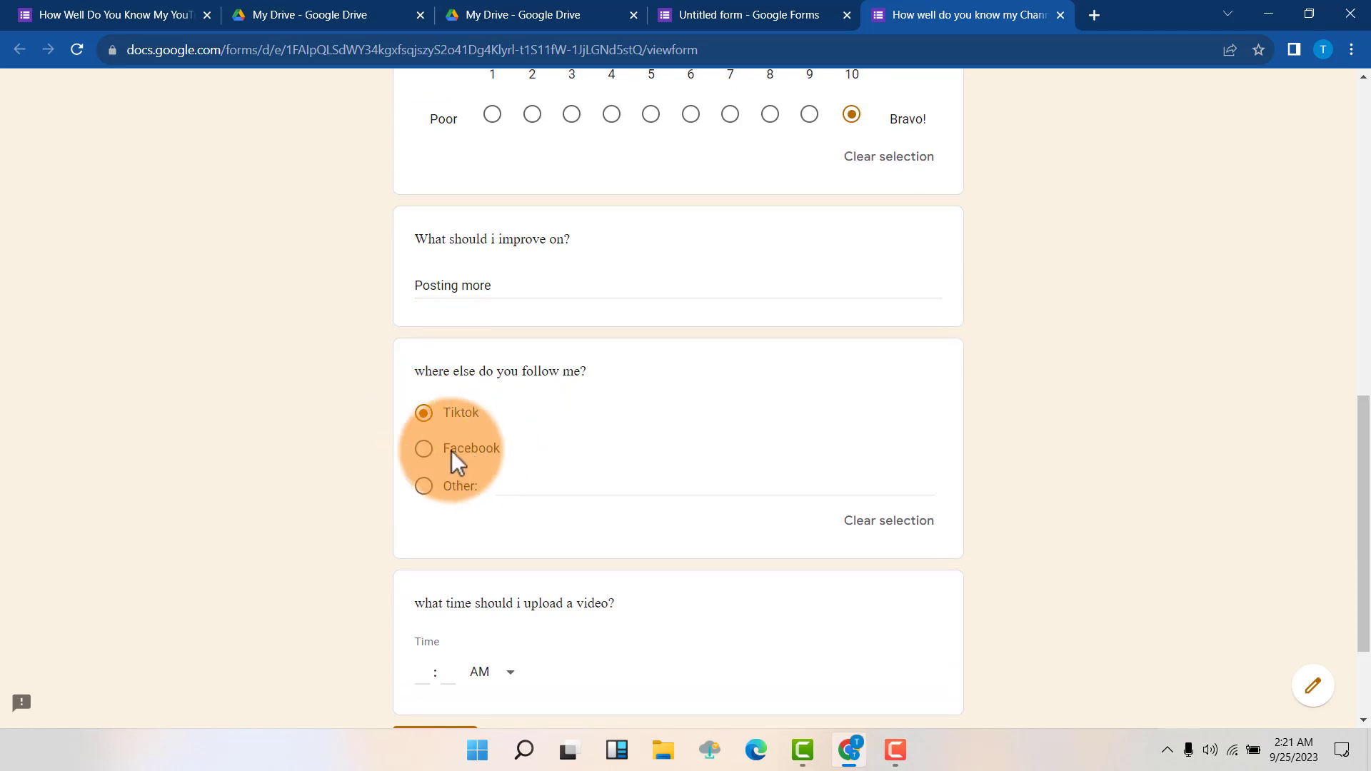
{"action": "left_click", "coordinate": [525, 483]}
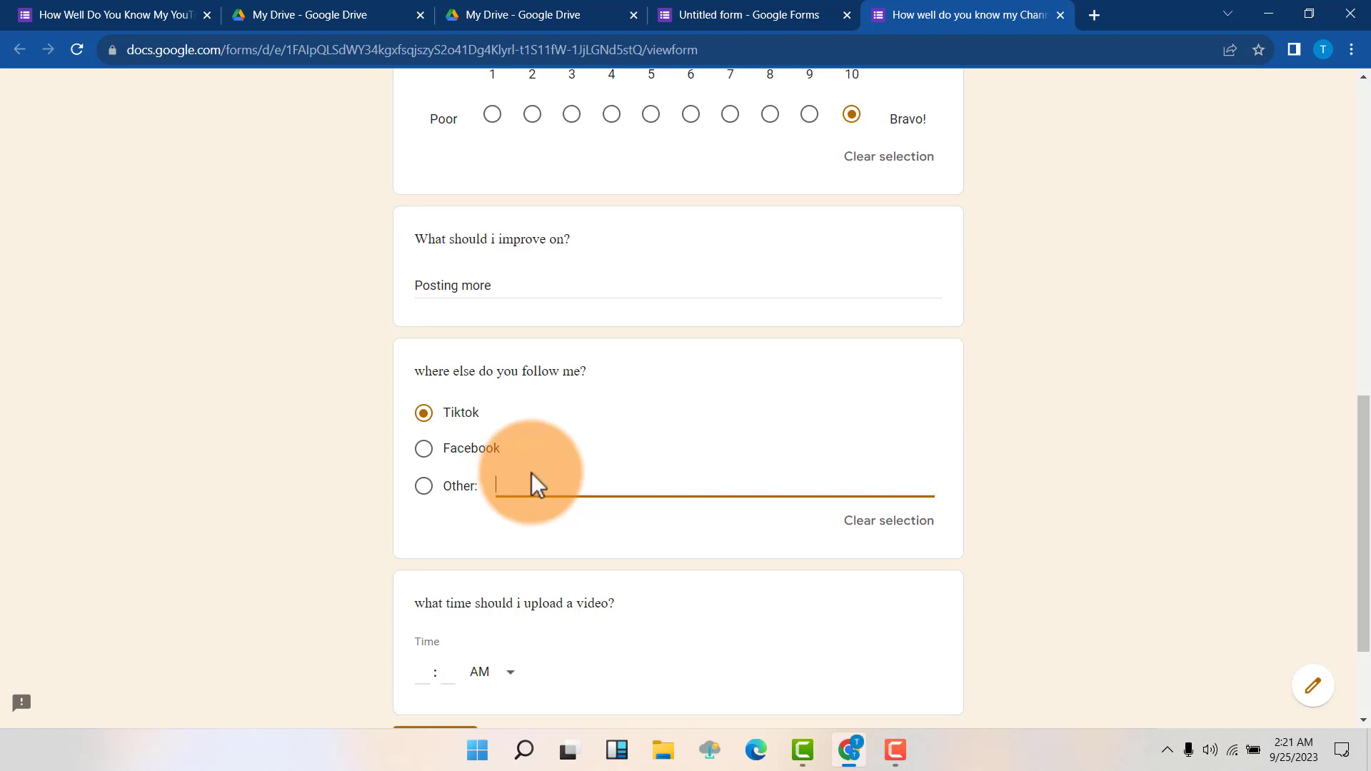
- Set the answer to "what time should i upload a video?" to 12:00 PM
{"action": "scroll", "coordinate": [531, 473], "scroll_direction": "down", "scroll_amount": 2}
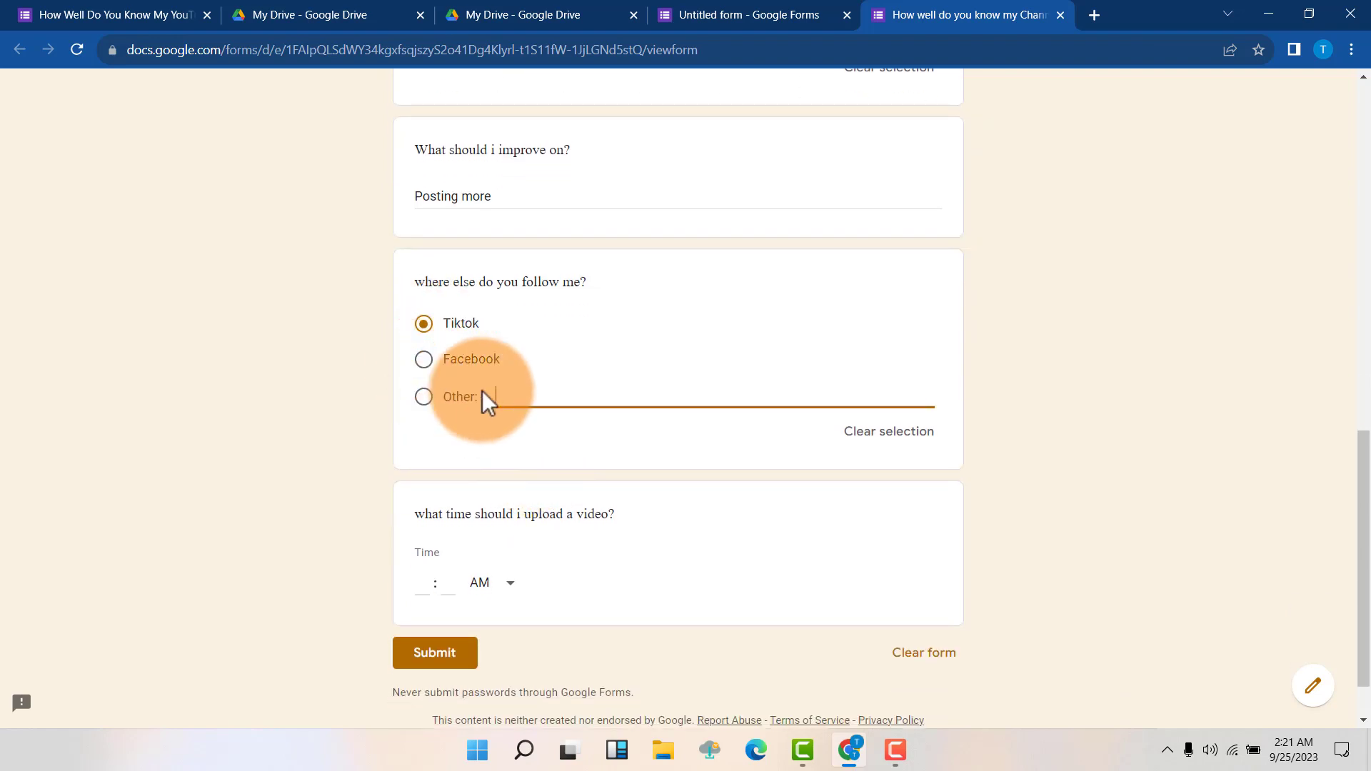
{"action": "scroll", "coordinate": [532, 393], "scroll_direction": "down", "scroll_amount": 1}
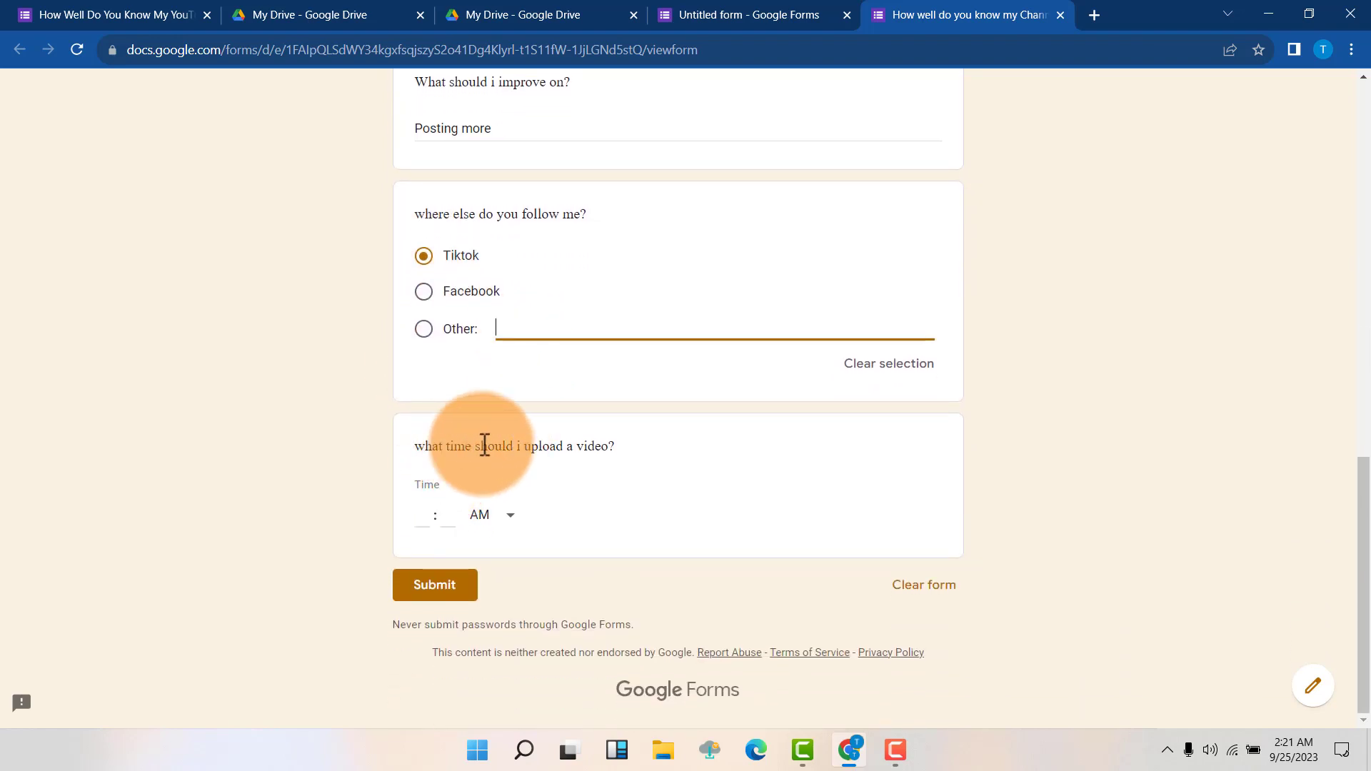
{"action": "left_click", "coordinate": [426, 508]}
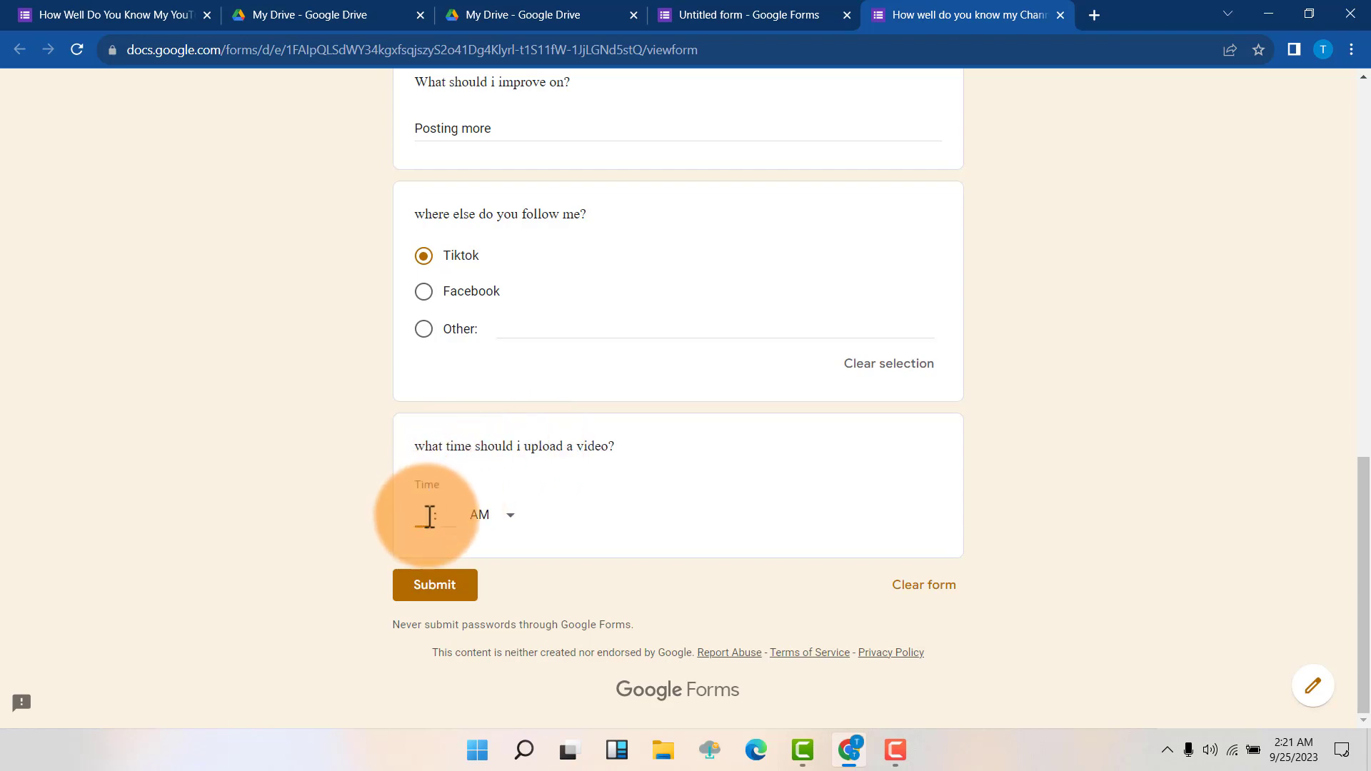
{"action": "type", "text": "12 : "}
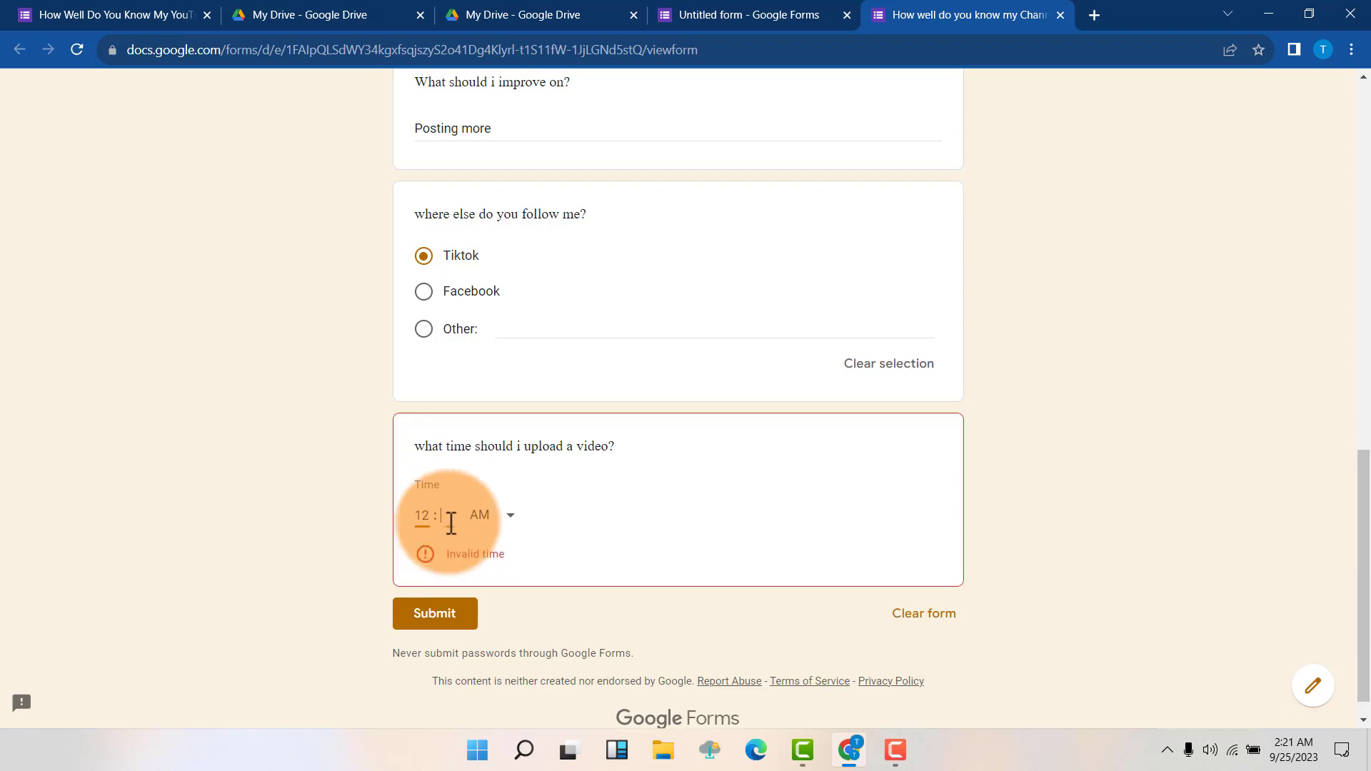
{"action": "type", "text": "00"}
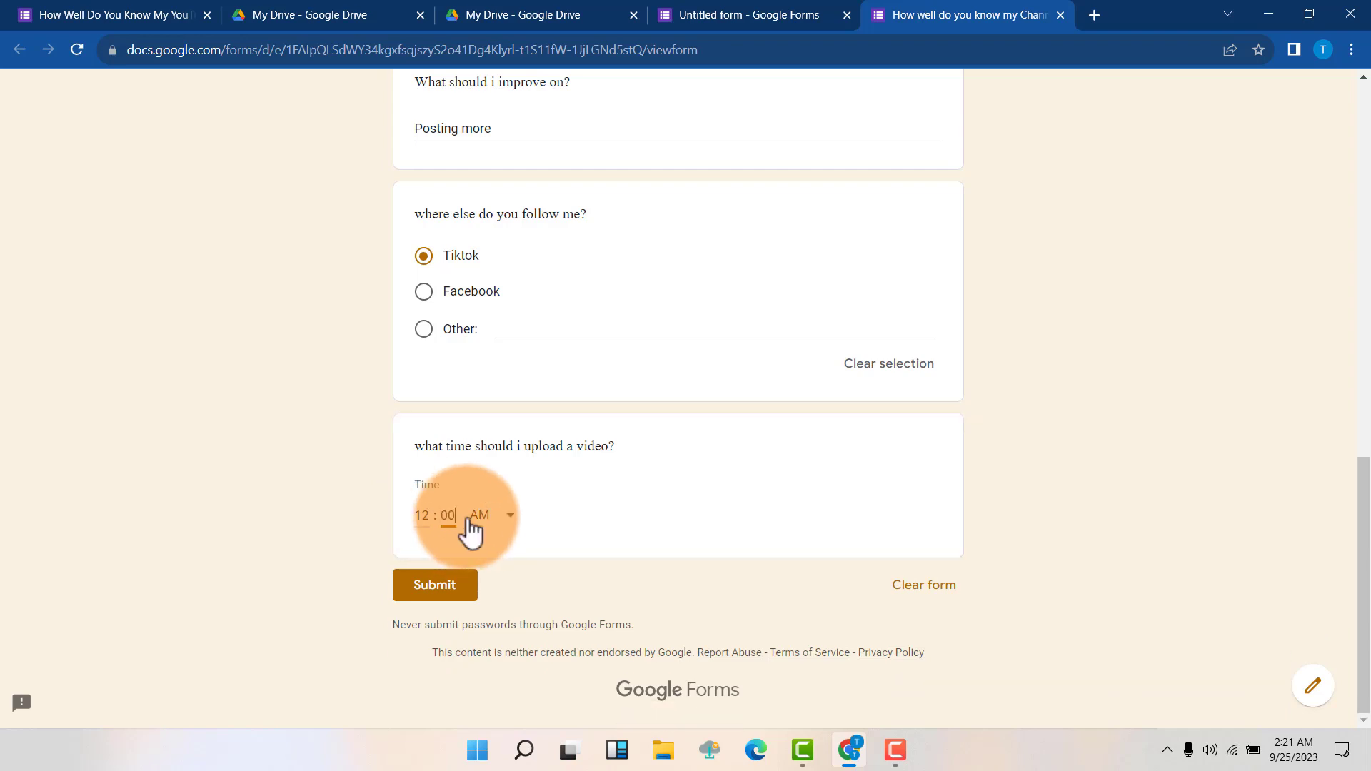
{"action": "left_click", "coordinate": [484, 521]}
{"action": "left_click", "coordinate": [492, 562]}
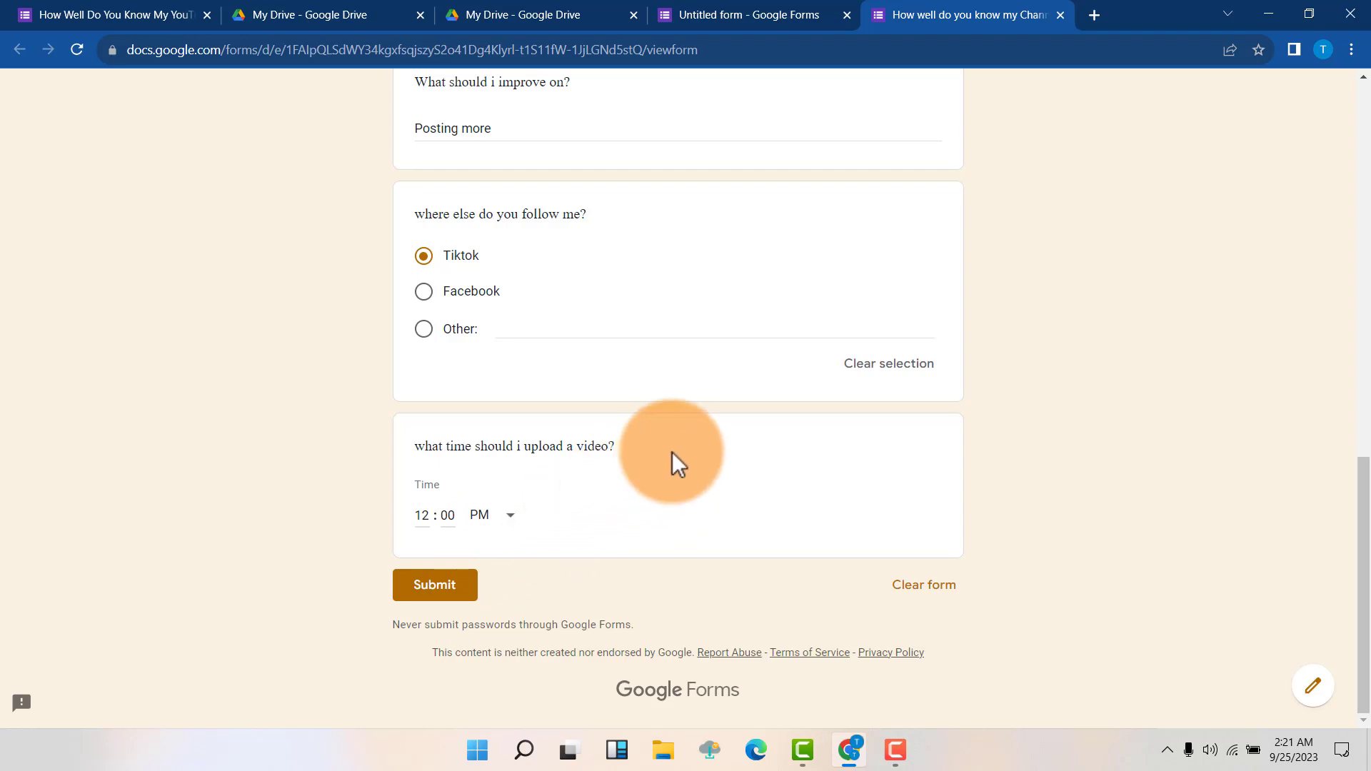
- Review the completed answers and submit the survey response
{"action": "scroll", "coordinate": [676, 436], "scroll_direction": "up", "scroll_amount": 1}
{"action": "scroll", "coordinate": [678, 429], "scroll_direction": "down", "scroll_amount": 1}
{"action": "scroll", "coordinate": [675, 429], "scroll_direction": "up", "scroll_amount": 10}
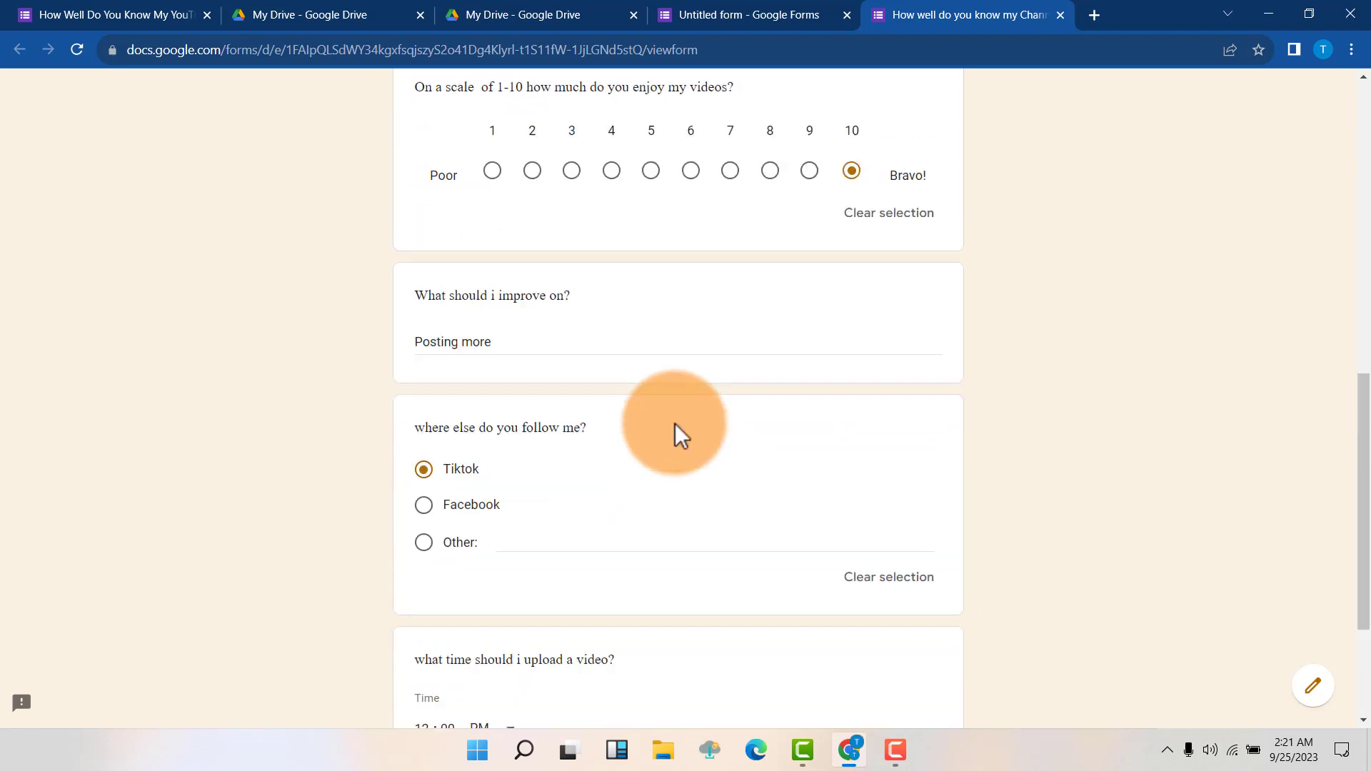
{"action": "scroll", "coordinate": [680, 428], "scroll_direction": "down", "scroll_amount": 7}
{"action": "scroll", "coordinate": [678, 429], "scroll_direction": "down", "scroll_amount": 3}
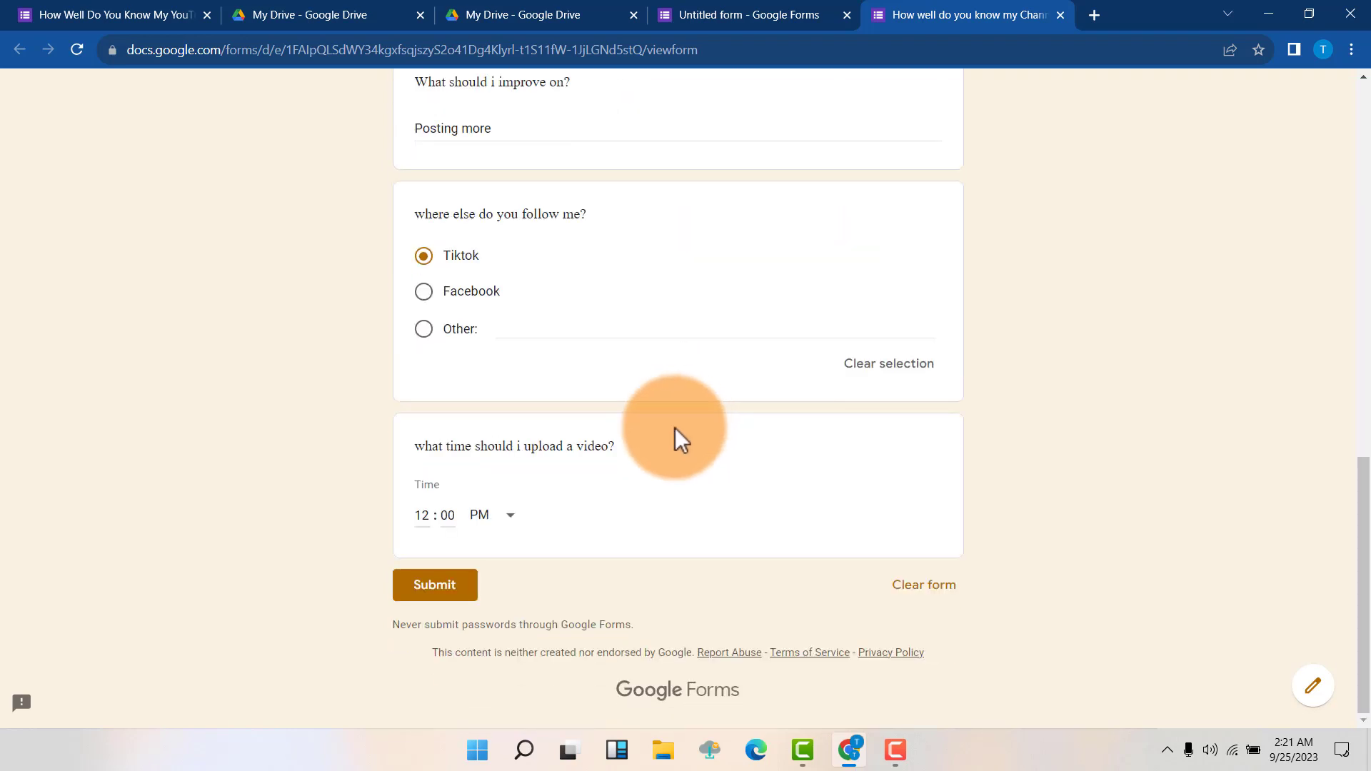
{"action": "left_click", "coordinate": [443, 588]}
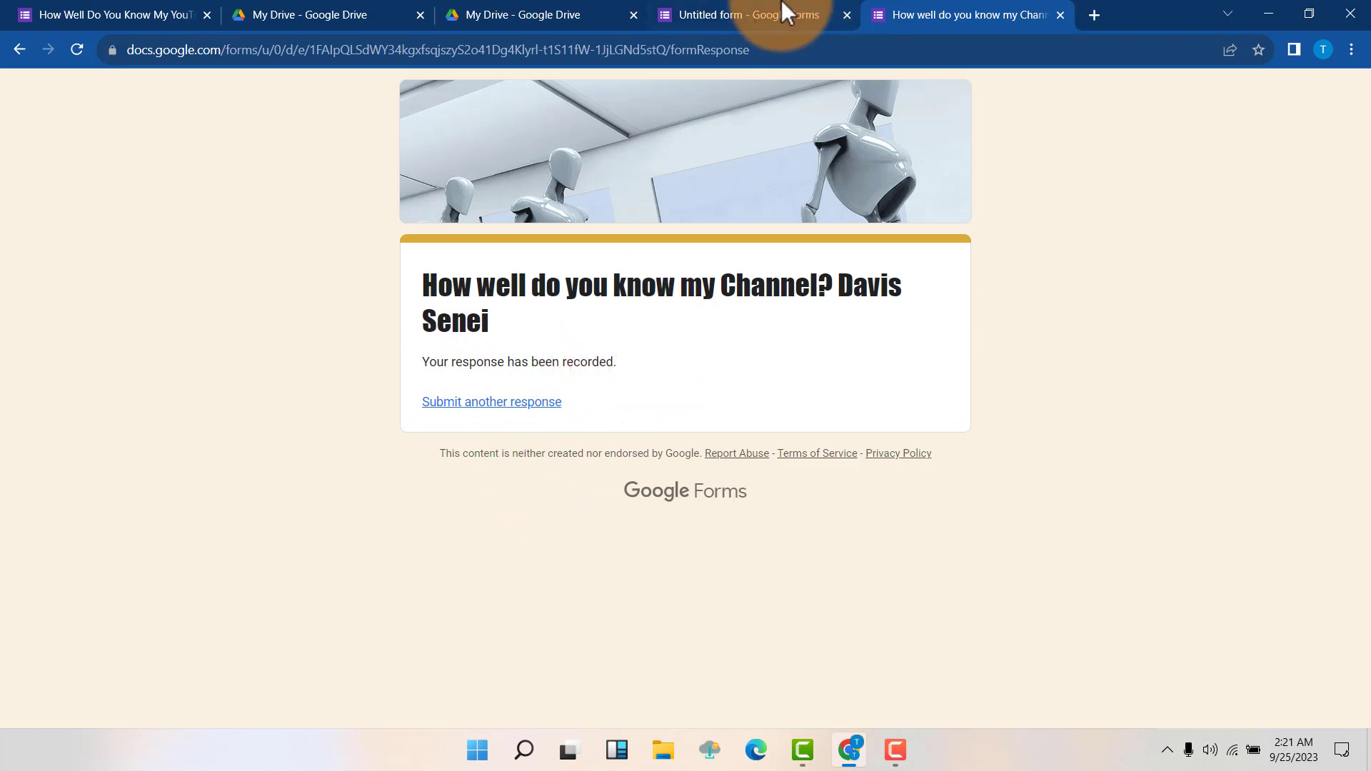
- Return to the form editor and examine the summary of responses for every survey question
{"action": "left_click", "coordinate": [766, 11]}
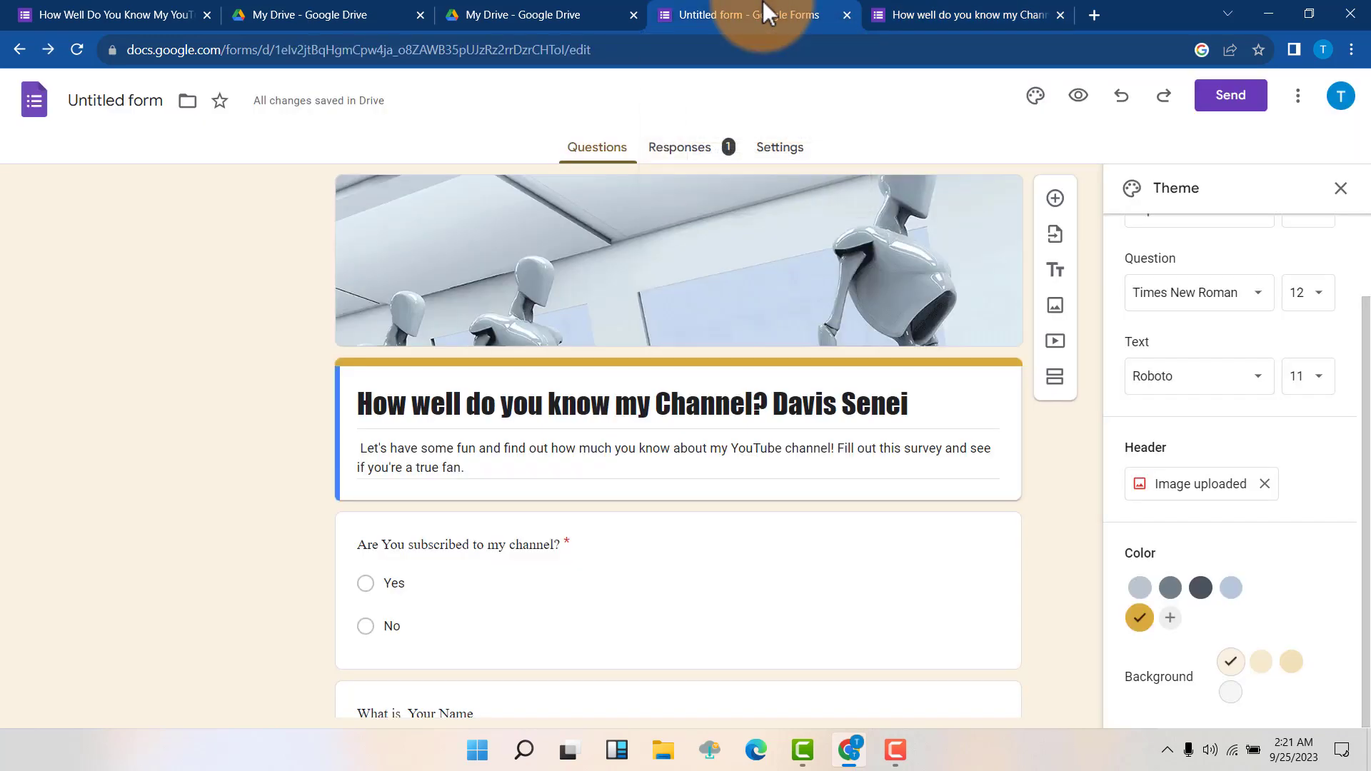
{"action": "left_click", "coordinate": [685, 159]}
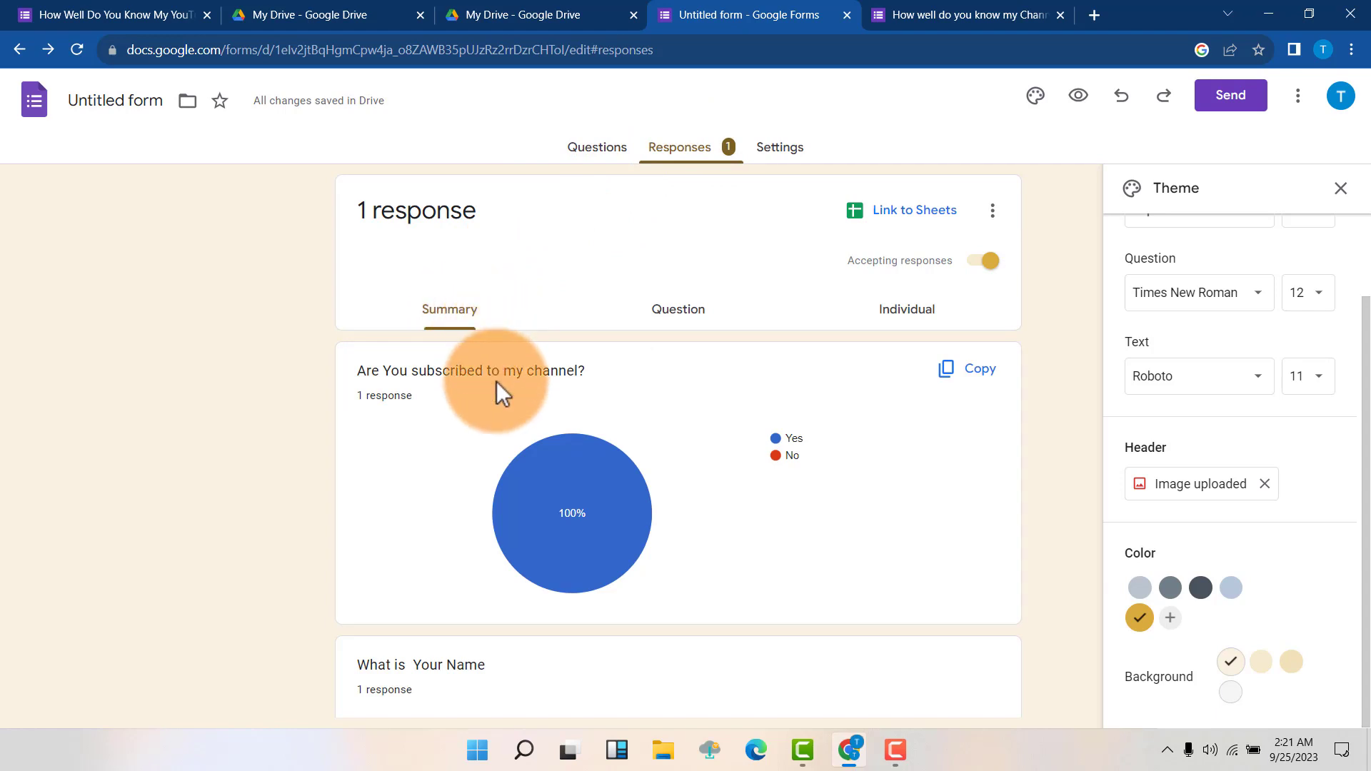
{"action": "scroll", "coordinate": [498, 383], "scroll_direction": "down", "scroll_amount": 1}
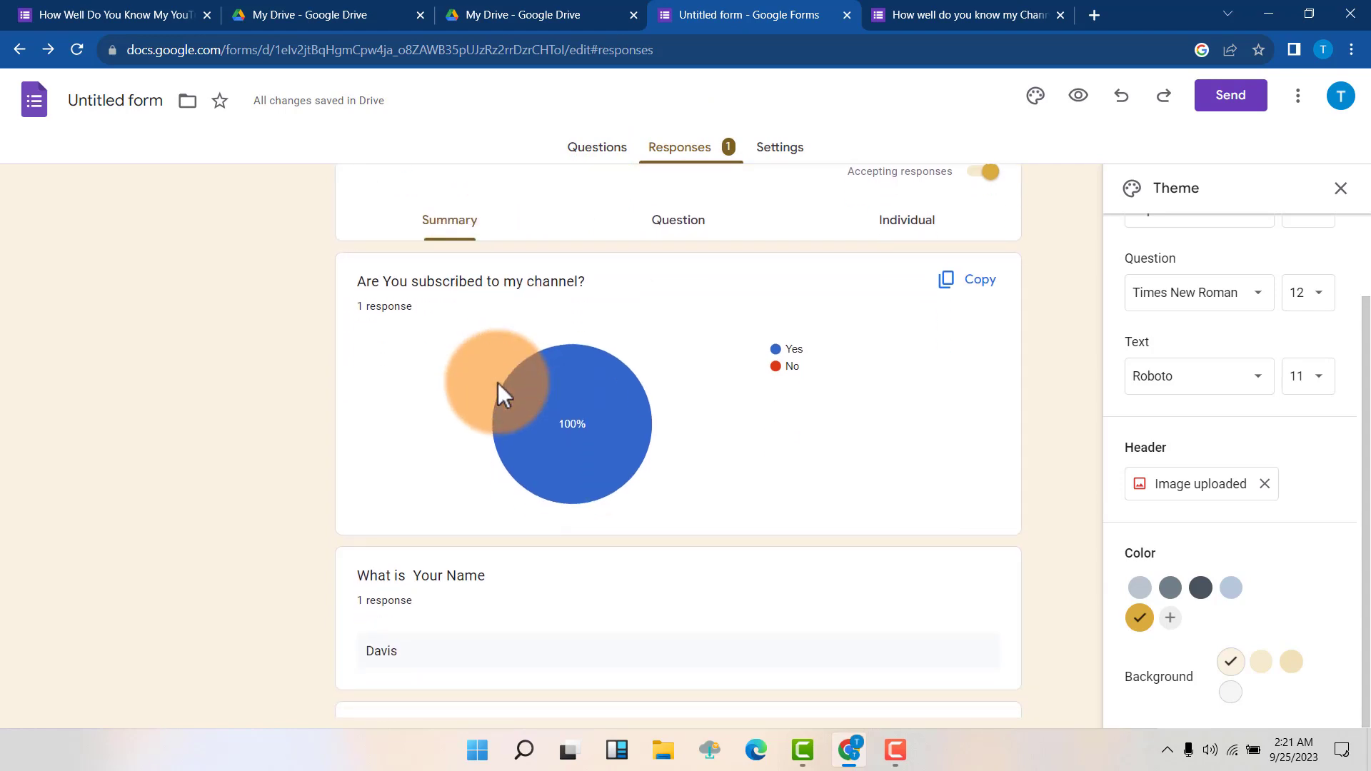
{"action": "scroll", "coordinate": [498, 383], "scroll_direction": "down", "scroll_amount": 3}
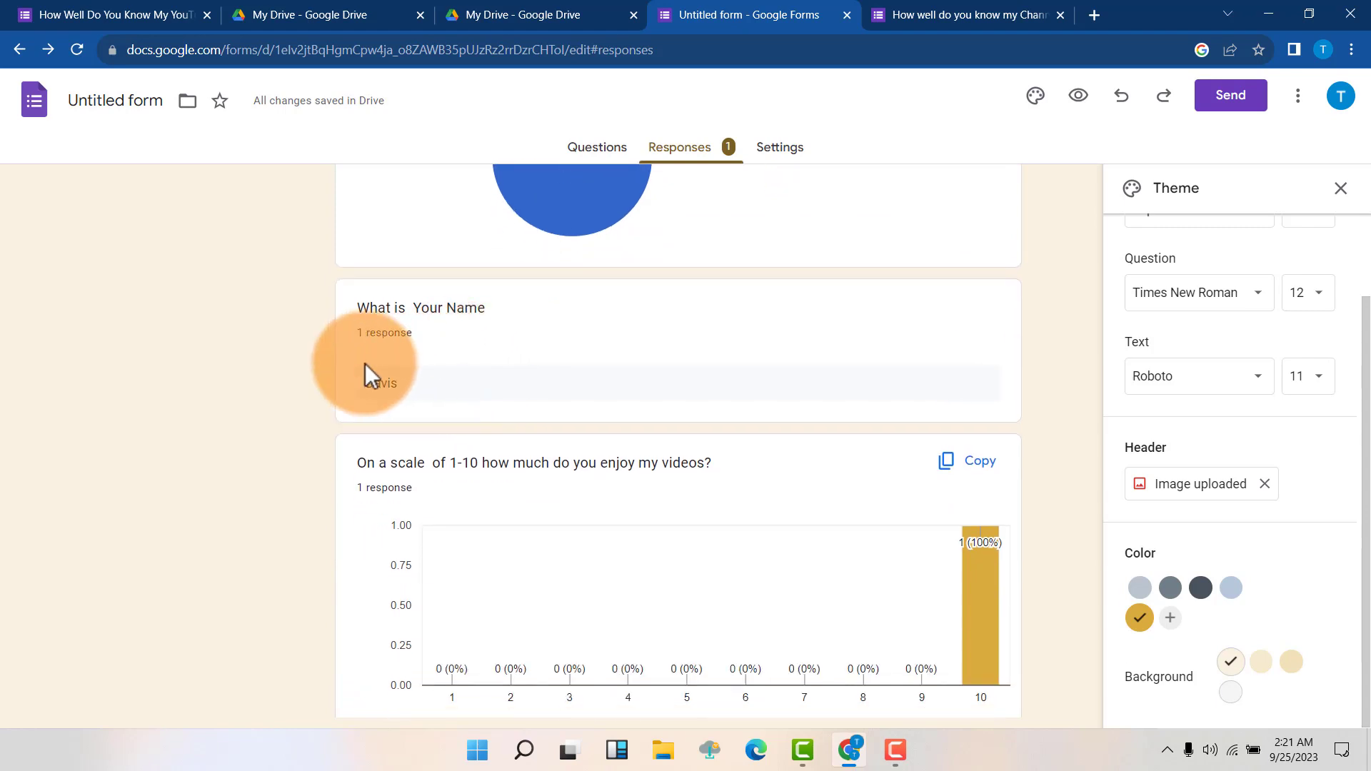
{"action": "left_click_drag", "start_coordinate": [414, 385], "coordinate": [373, 389]}
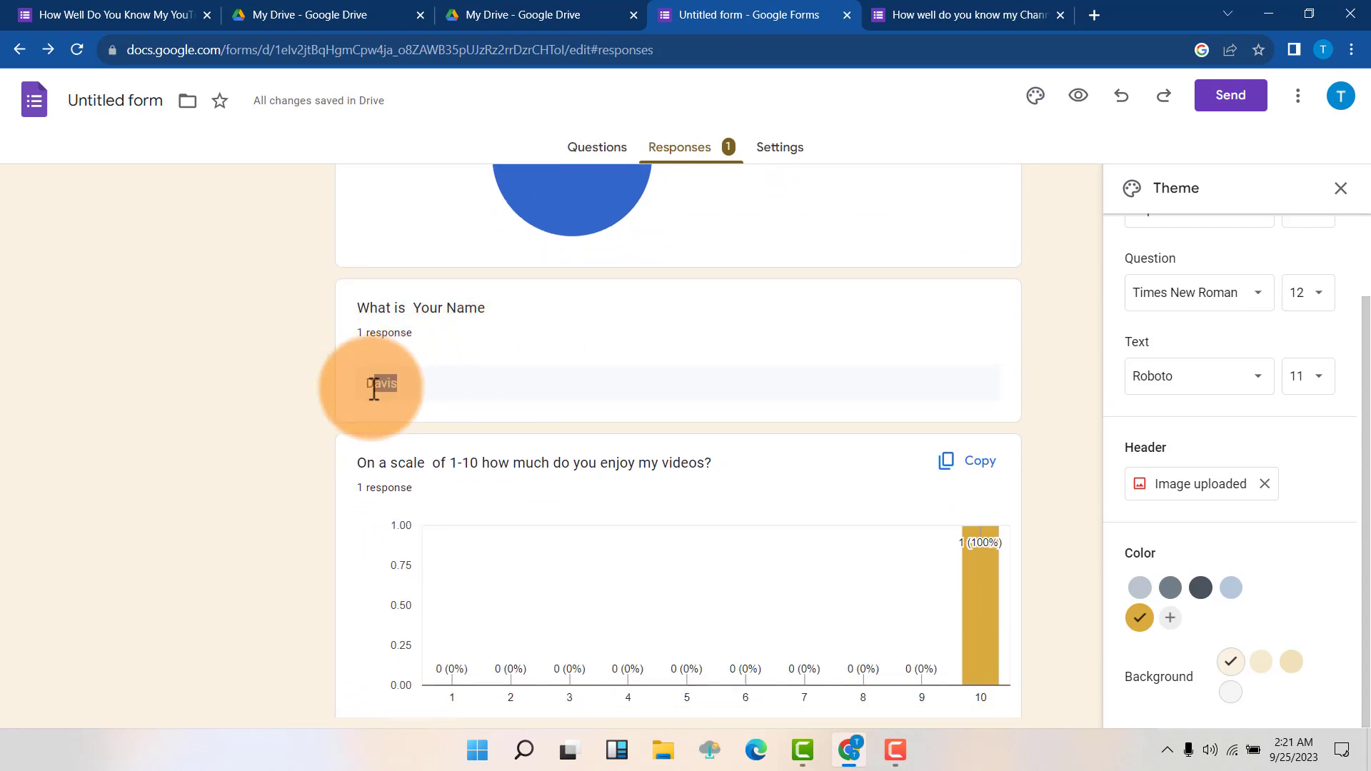
{"action": "scroll", "coordinate": [460, 378], "scroll_direction": "down", "scroll_amount": 2}
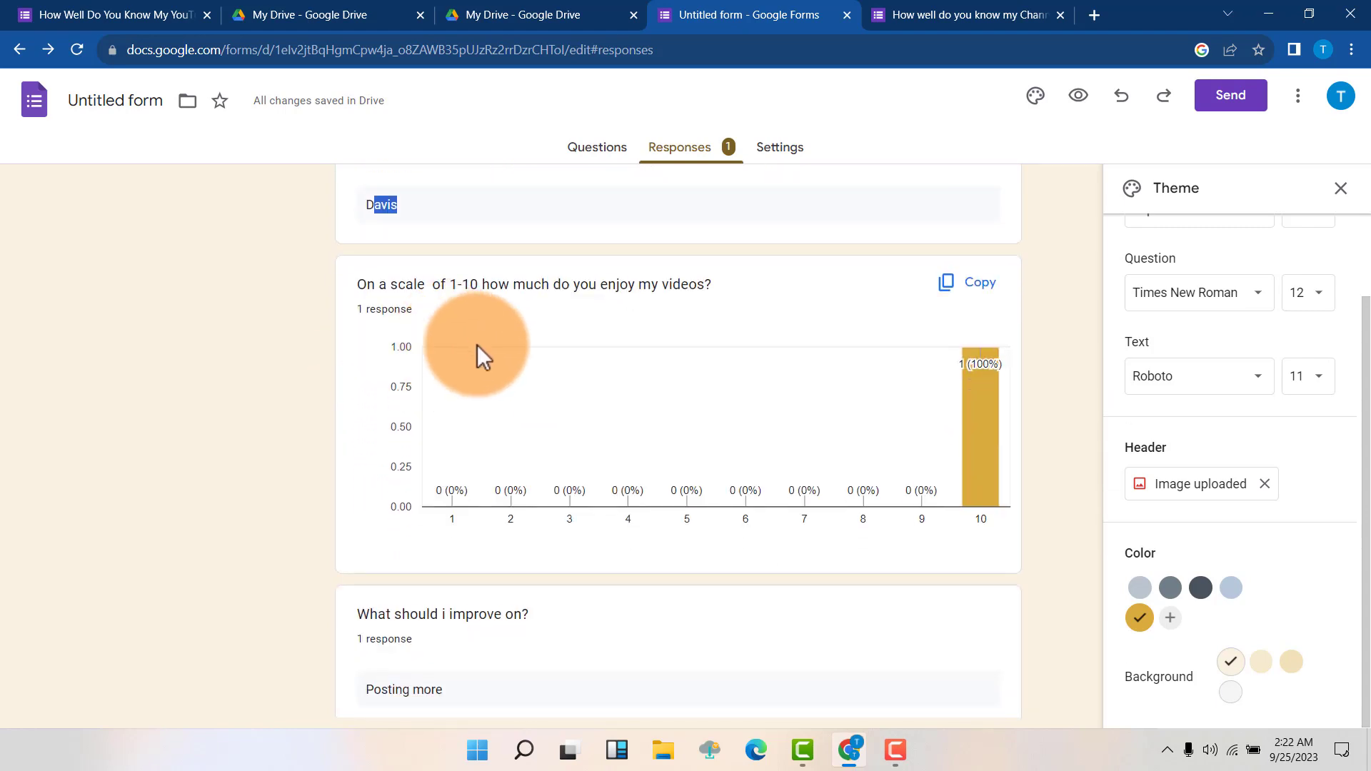
{"action": "scroll", "coordinate": [477, 346], "scroll_direction": "down", "scroll_amount": 4}
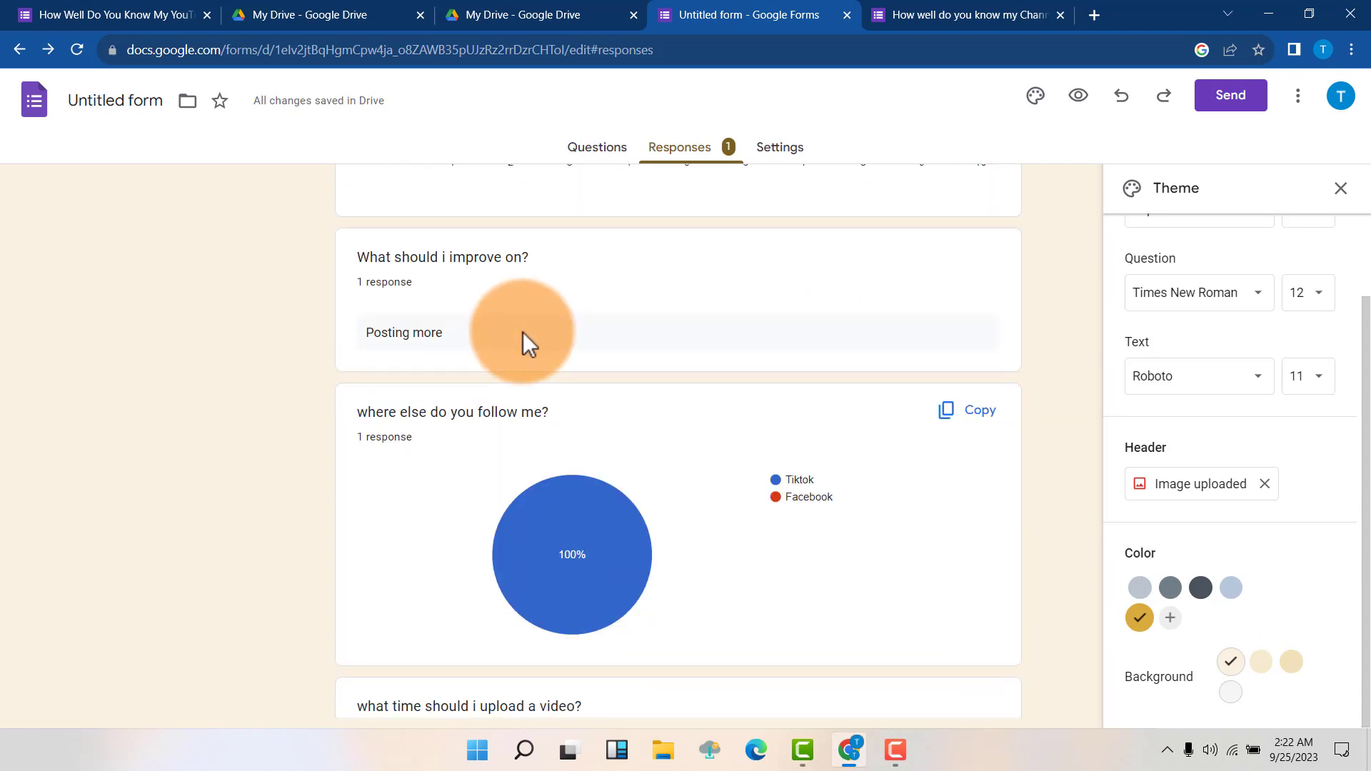
{"action": "scroll", "coordinate": [523, 332], "scroll_direction": "down", "scroll_amount": 2}
{"action": "scroll", "coordinate": [525, 332], "scroll_direction": "up", "scroll_amount": 4}
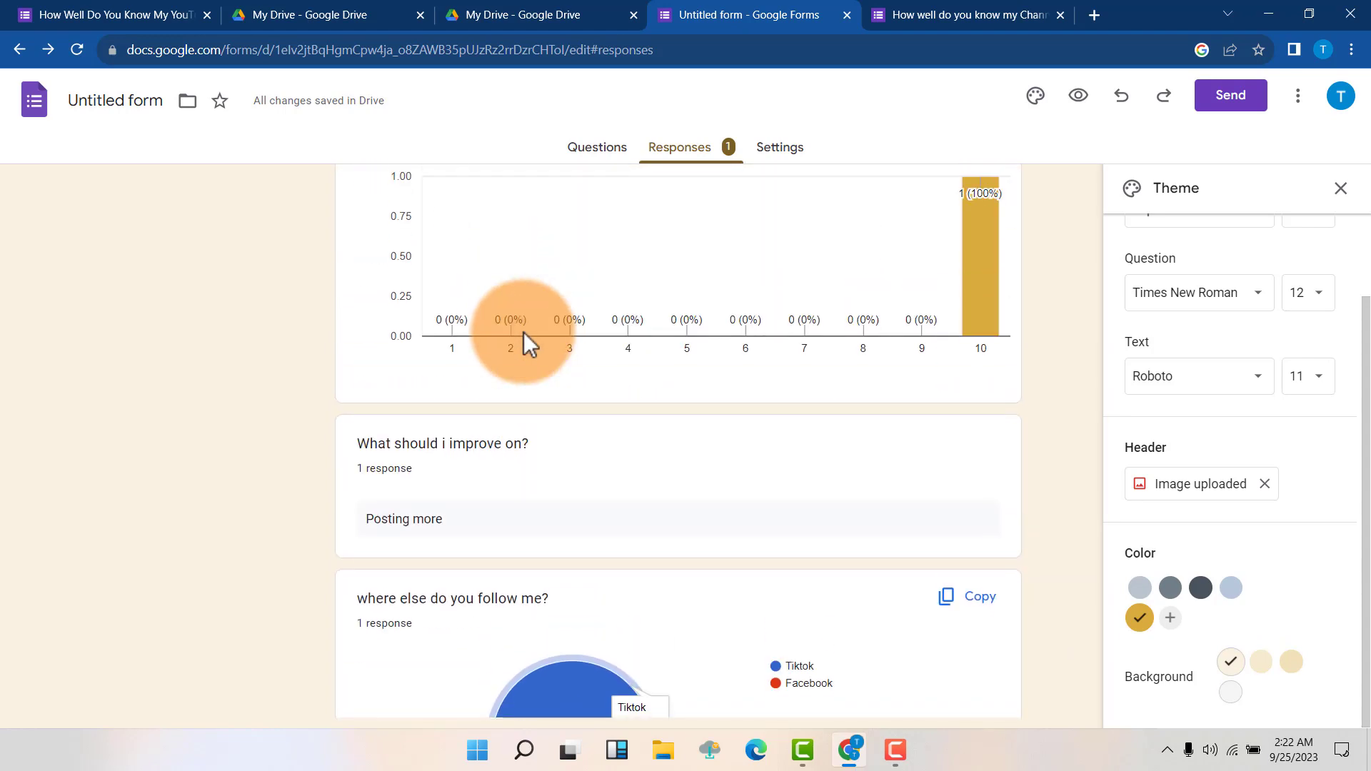
{"action": "scroll", "coordinate": [524, 332], "scroll_direction": "up", "scroll_amount": 9}
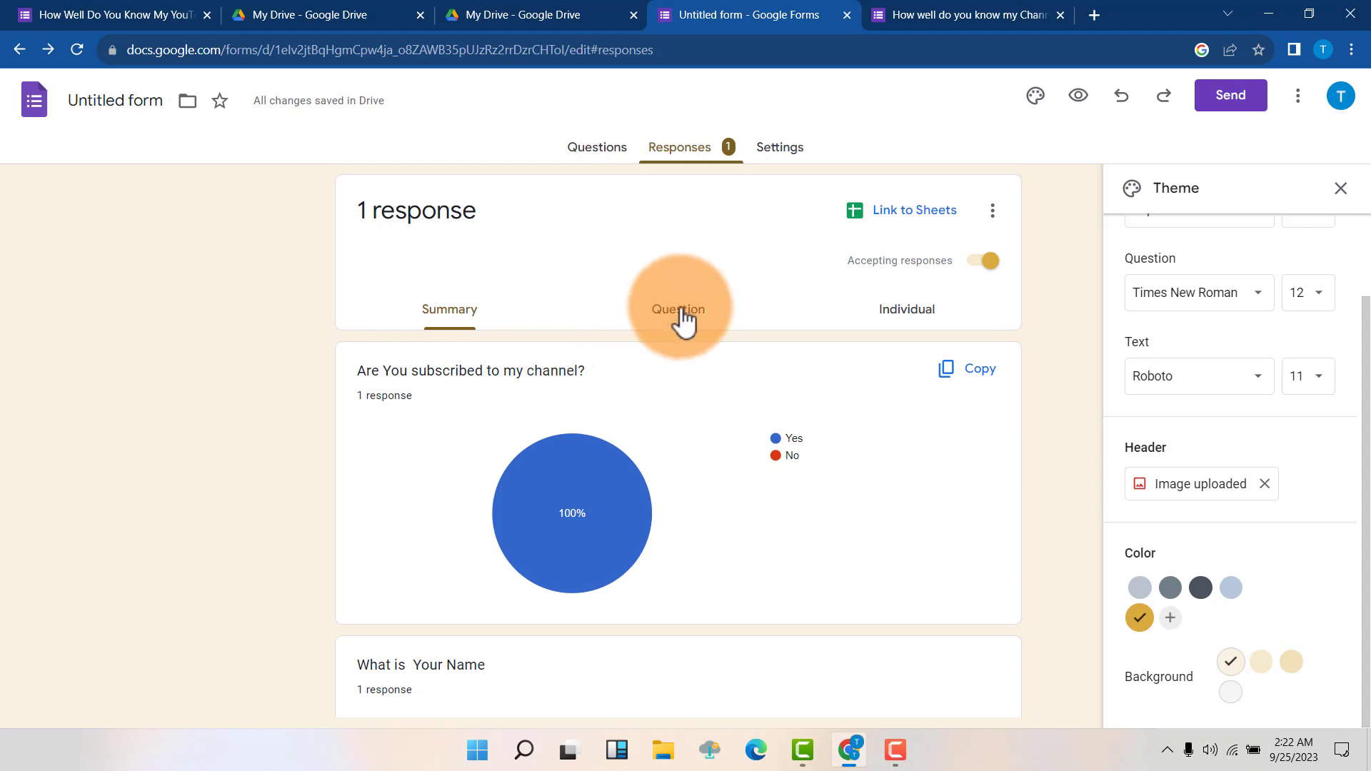
- View the responses by question, looking at the answer to "What is Your Name"
{"action": "left_click", "coordinate": [682, 323]}
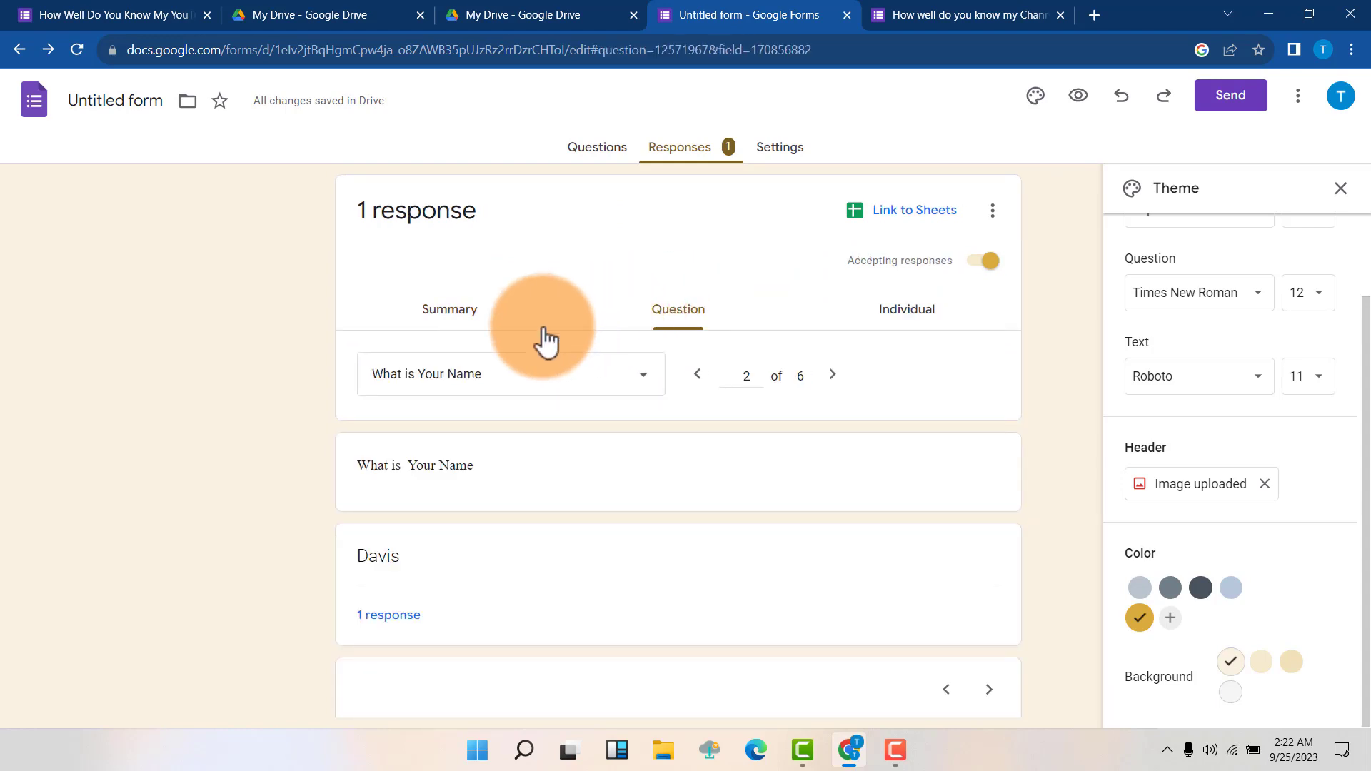
{"action": "scroll", "coordinate": [546, 343], "scroll_direction": "down", "scroll_amount": 1}
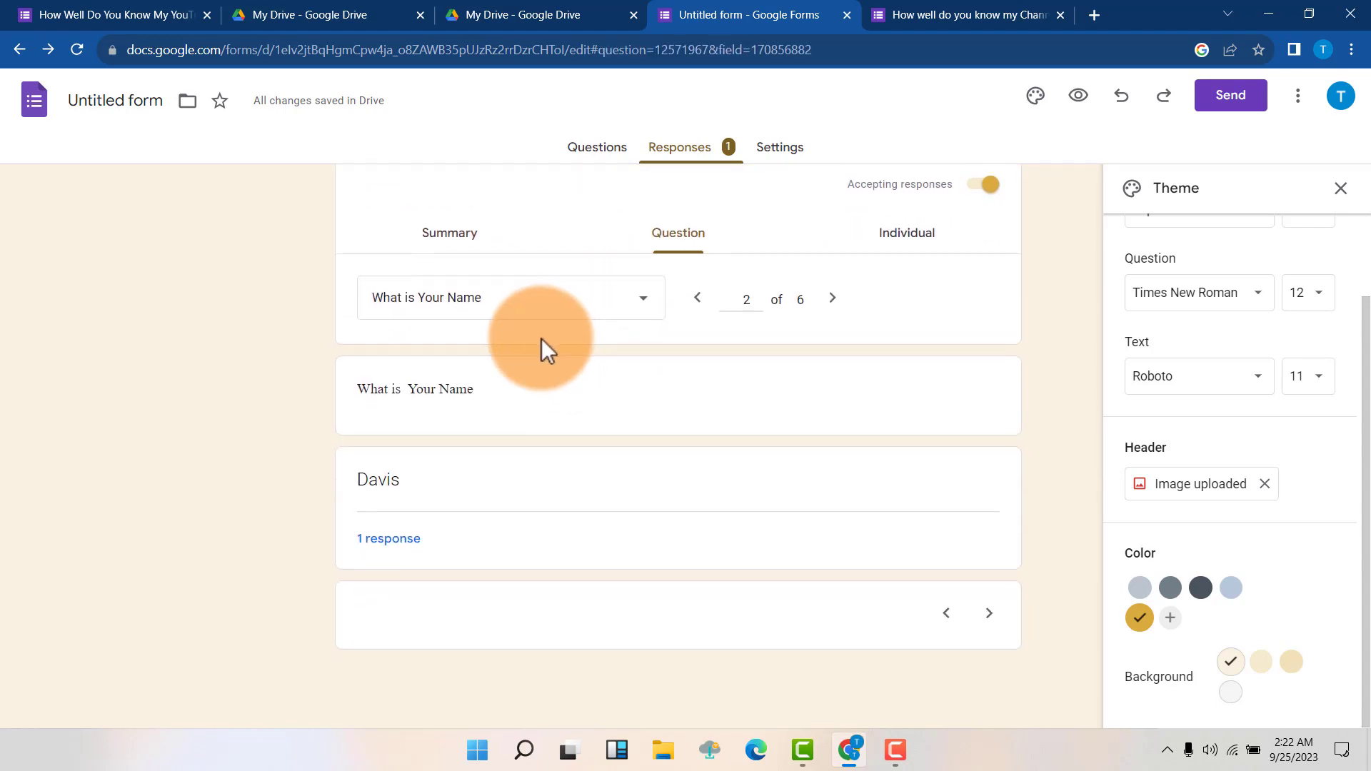
{"action": "scroll", "coordinate": [541, 338], "scroll_direction": "up", "scroll_amount": 1}
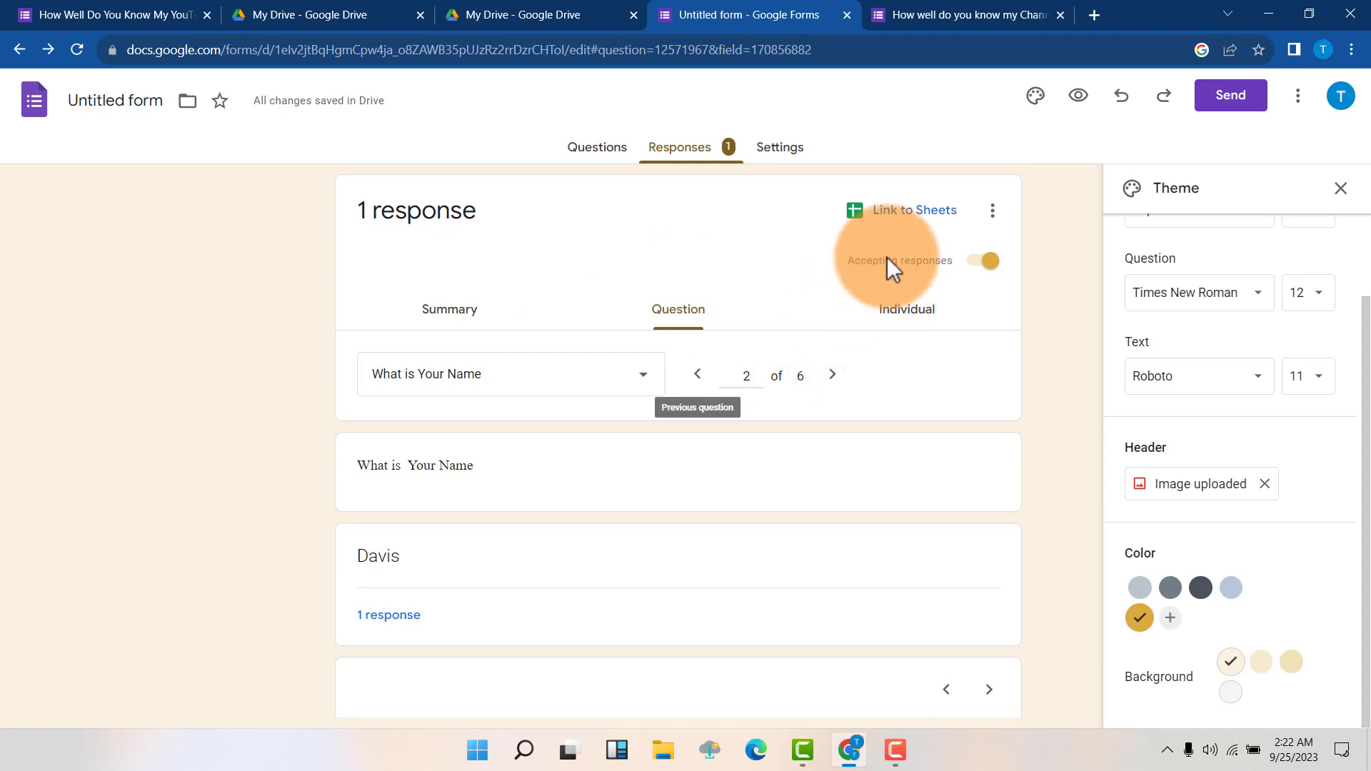
- View the individual response and look through all of its submitted answers
{"action": "left_click", "coordinate": [902, 314]}
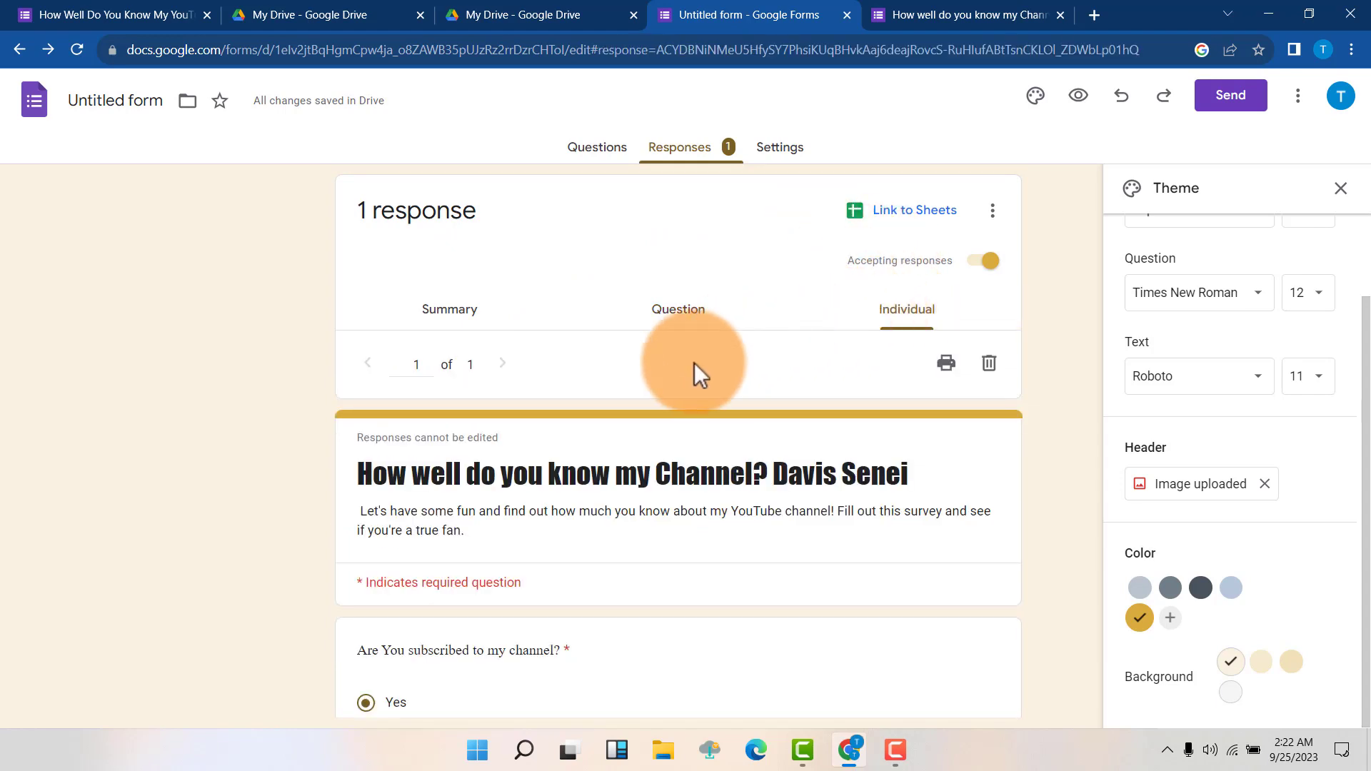
{"action": "scroll", "coordinate": [694, 364], "scroll_direction": "down", "scroll_amount": 8}
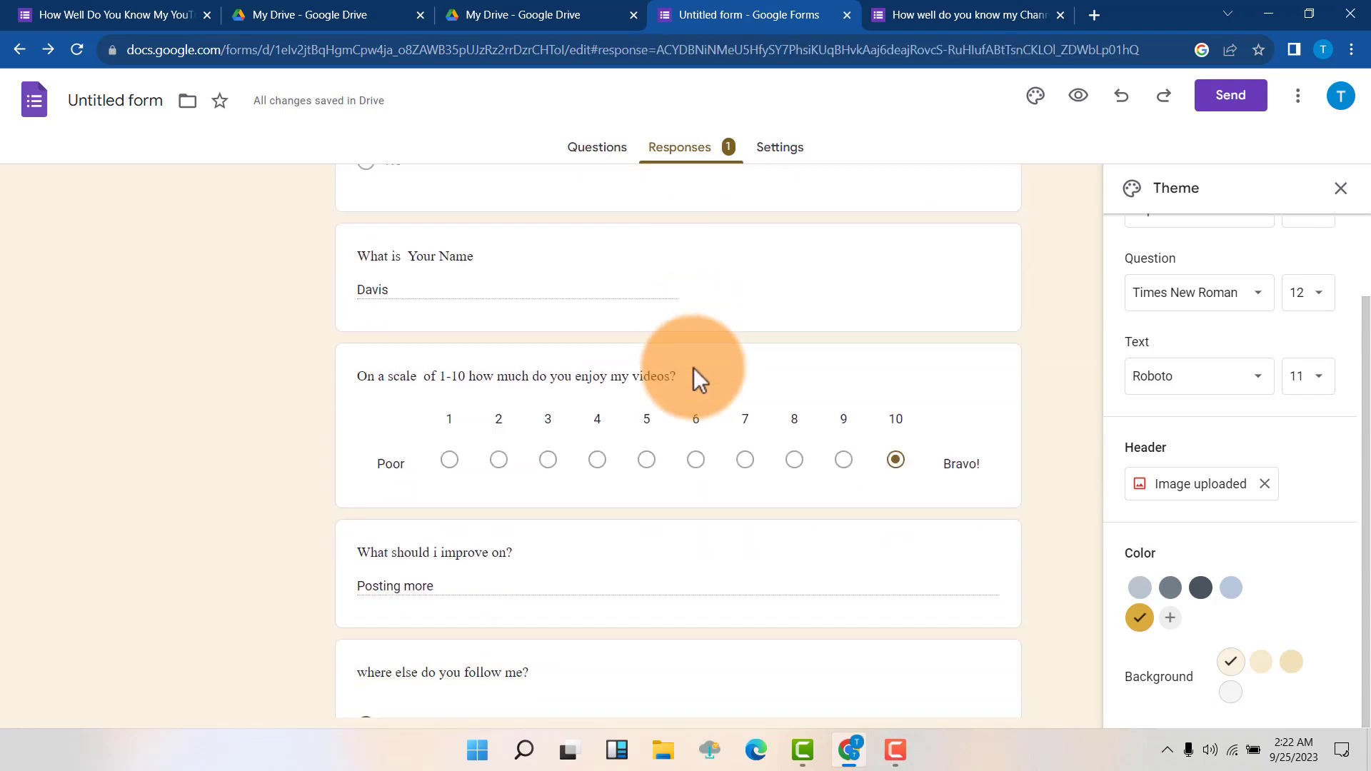
{"action": "scroll", "coordinate": [693, 367], "scroll_direction": "down", "scroll_amount": 3}
{"action": "scroll", "coordinate": [700, 367], "scroll_direction": "up", "scroll_amount": 5}
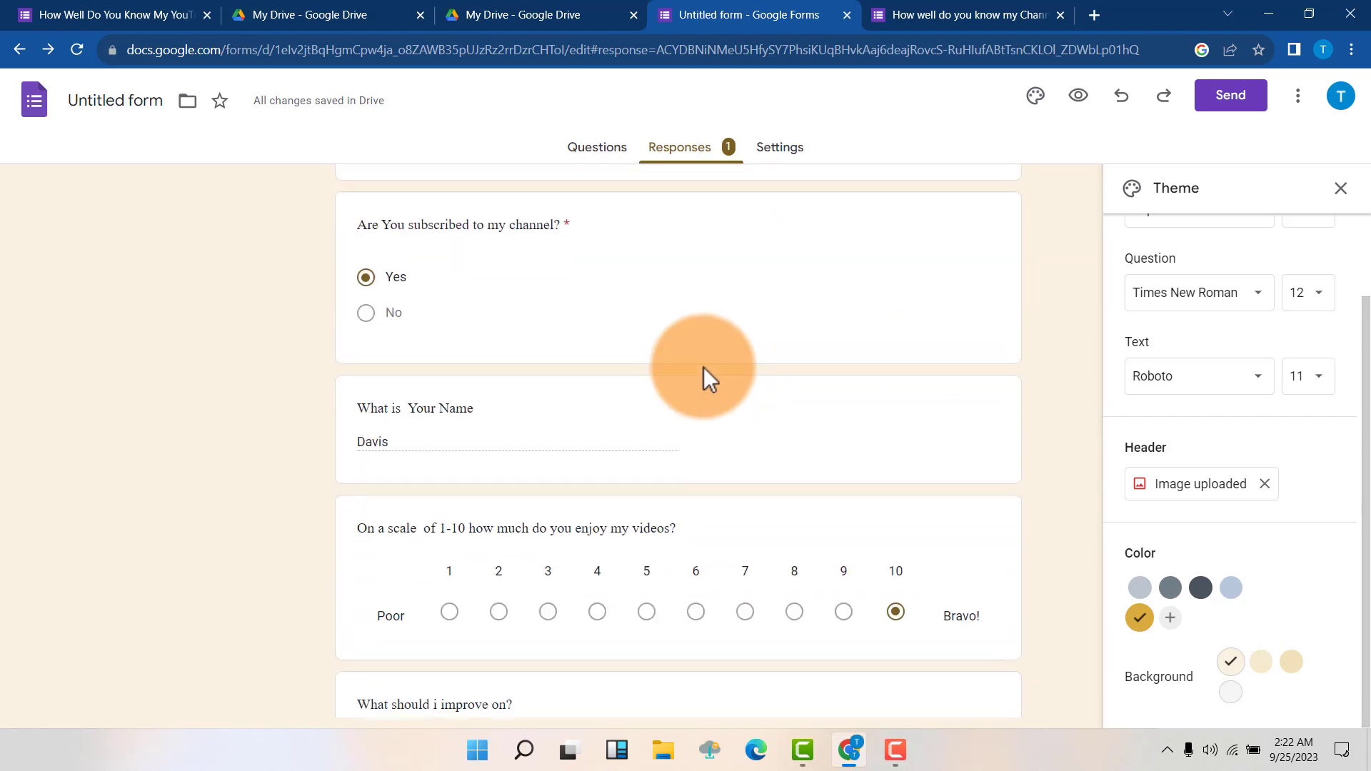
{"action": "scroll", "coordinate": [704, 367], "scroll_direction": "up", "scroll_amount": 6}
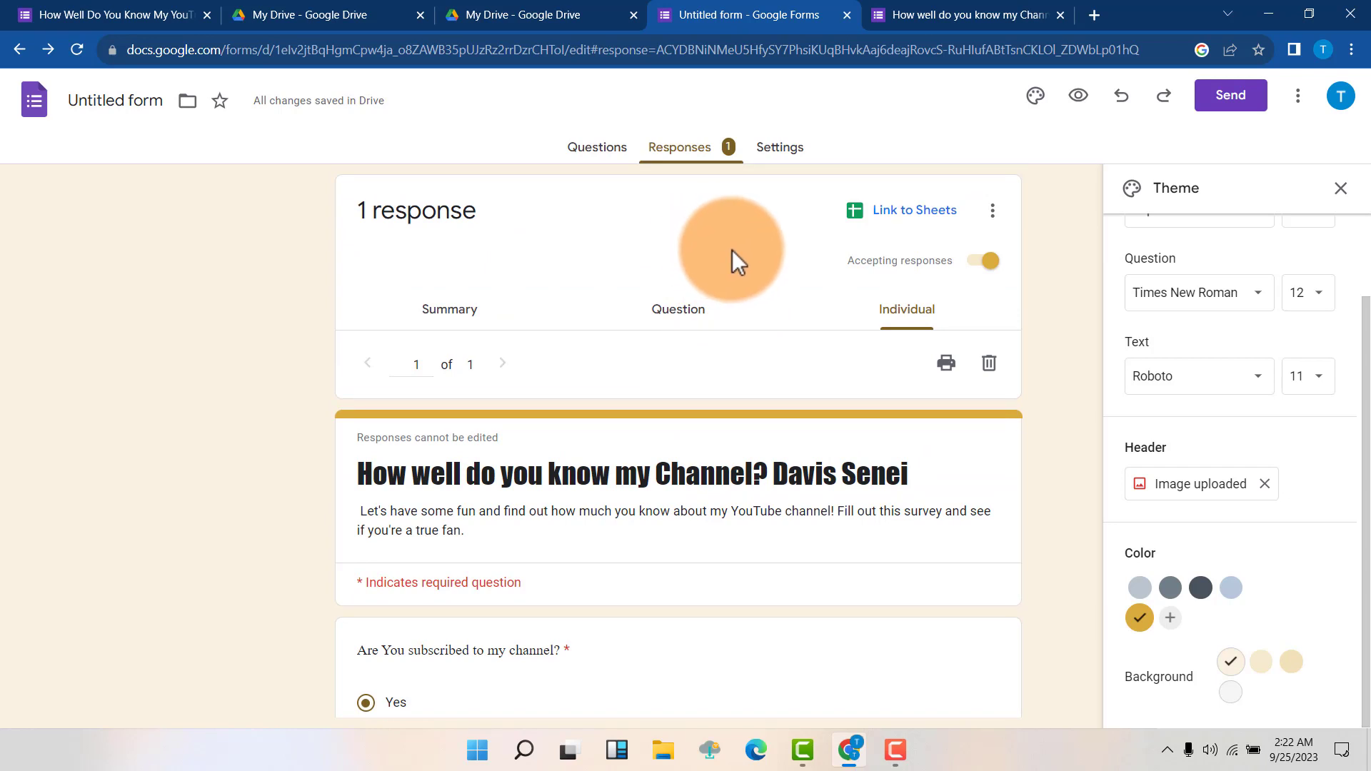
- Create a new spreadsheet linked to the form's responses and widen column B, which holds the subscription answers
{"action": "left_click", "coordinate": [907, 215]}
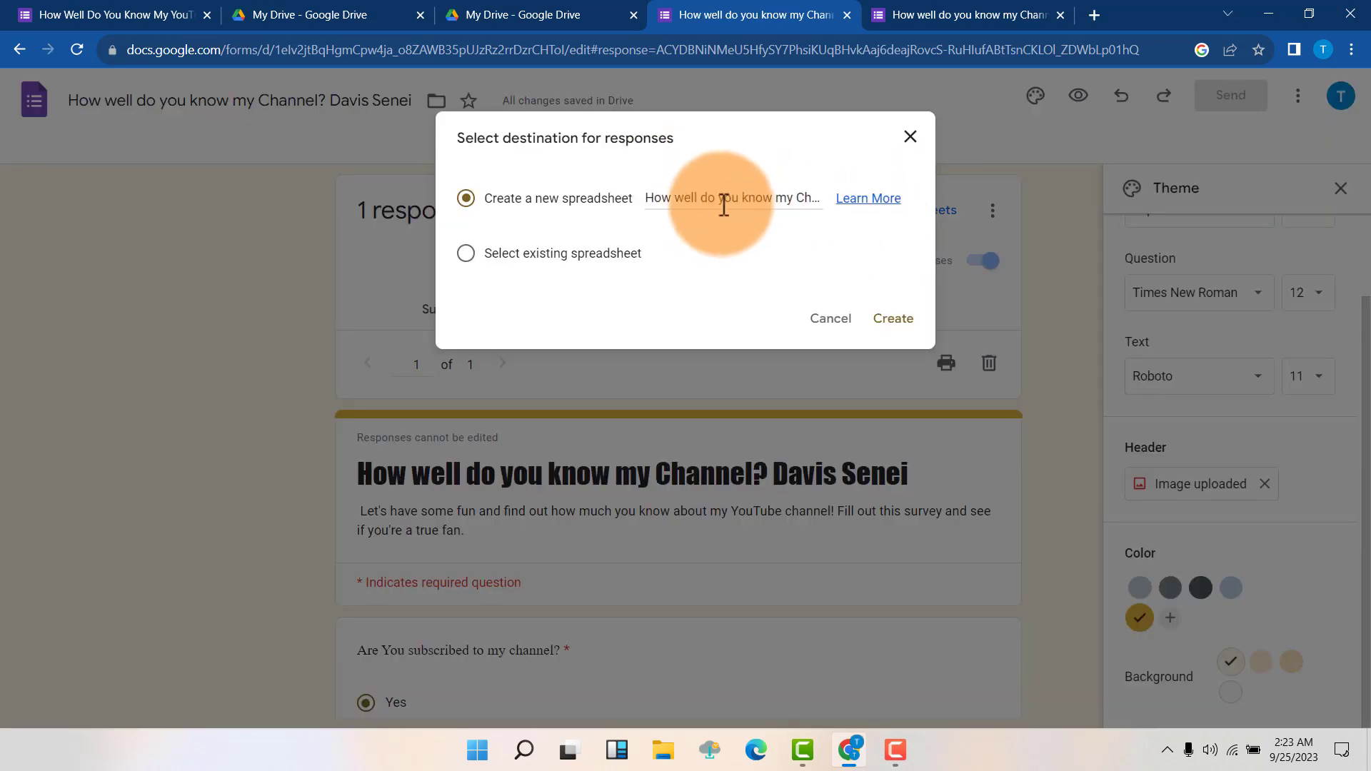
{"action": "left_click", "coordinate": [897, 323]}
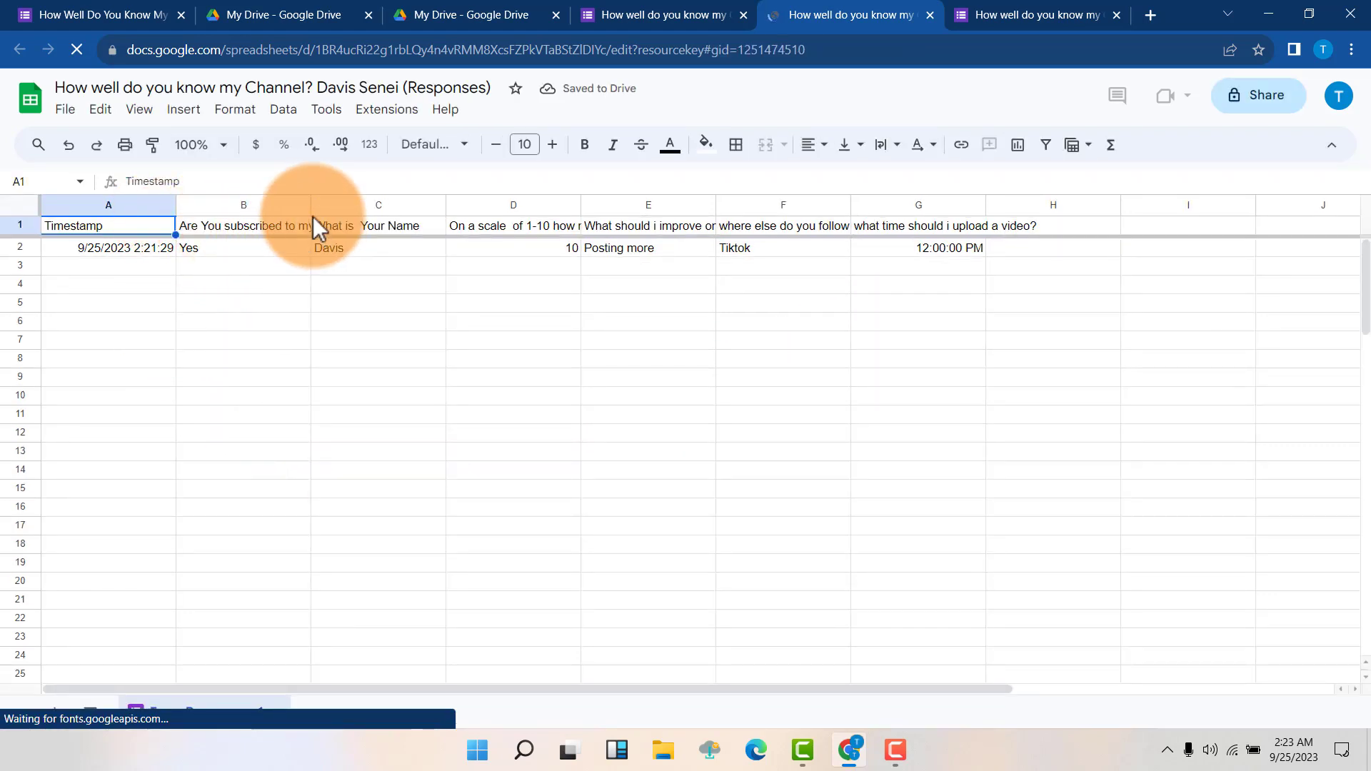
{"action": "left_click_drag", "start_coordinate": [312, 214], "coordinate": [348, 217]}
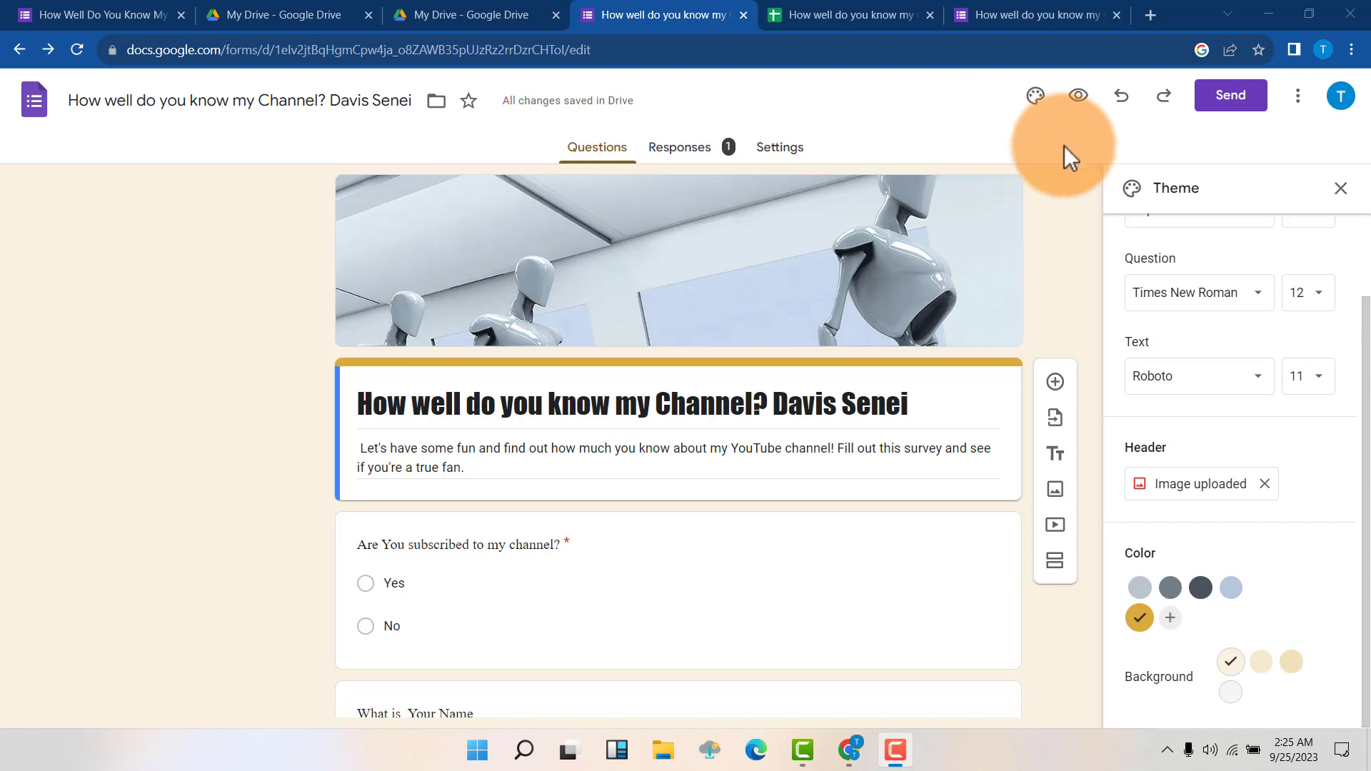
- Generate a shortened URL for sharing the form by link, and look at the option to embed it as HTML
{"action": "left_click", "coordinate": [1214, 103]}
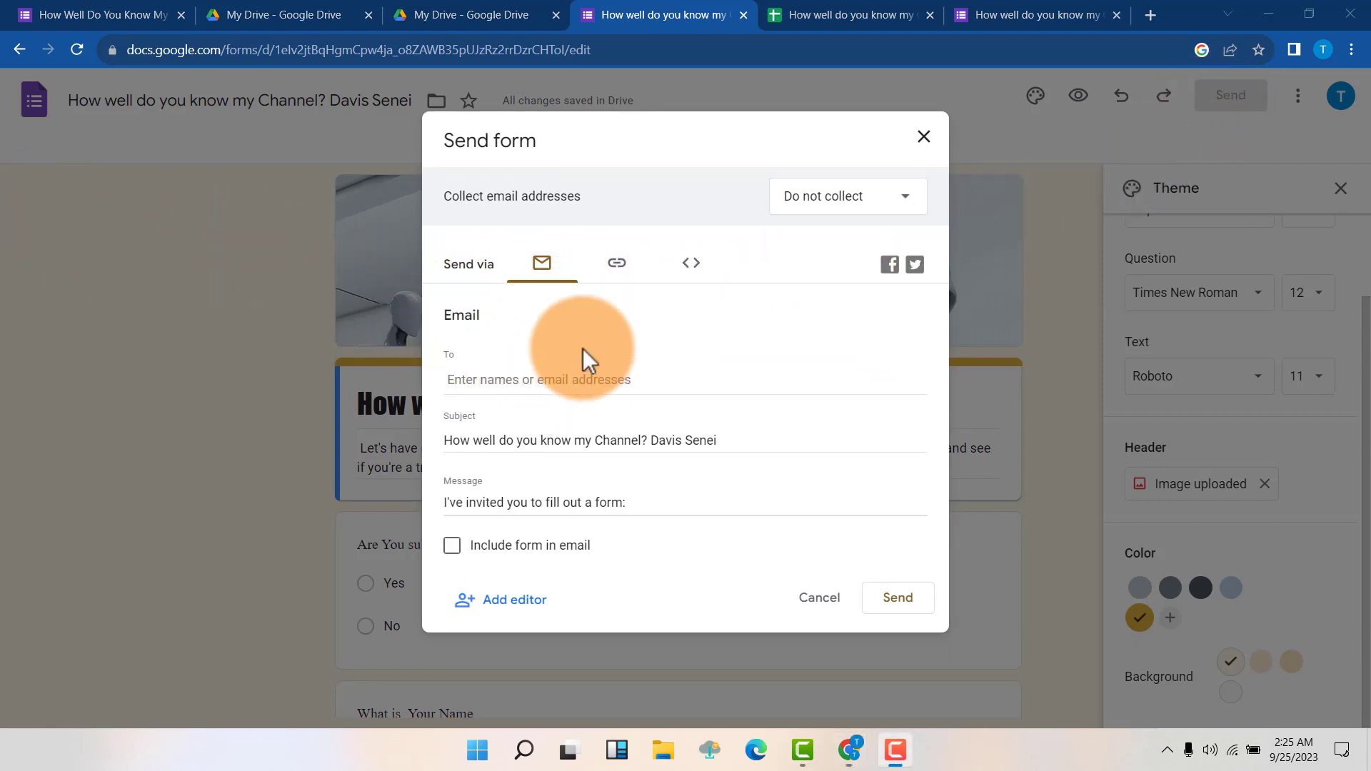
{"action": "left_click", "coordinate": [617, 264]}
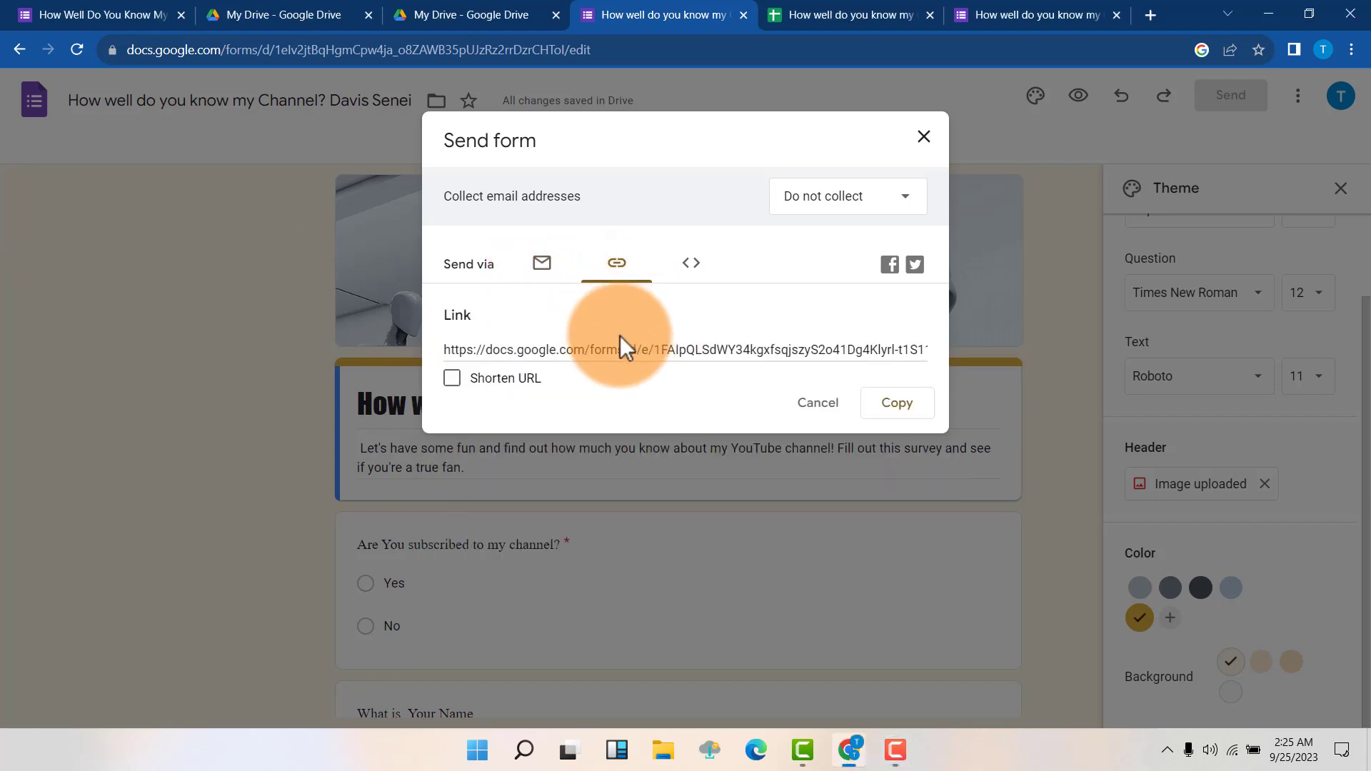
{"action": "left_click", "coordinate": [453, 379]}
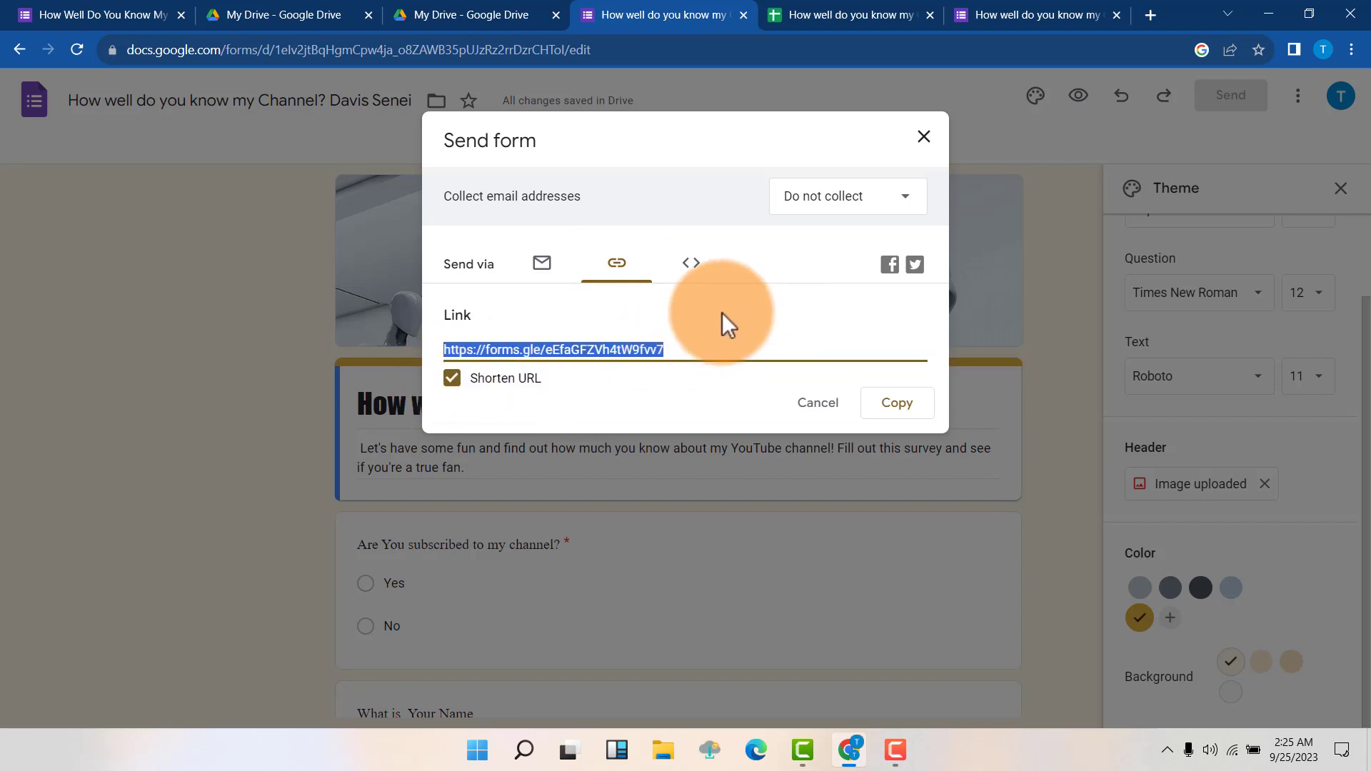
{"action": "left_click", "coordinate": [693, 268]}
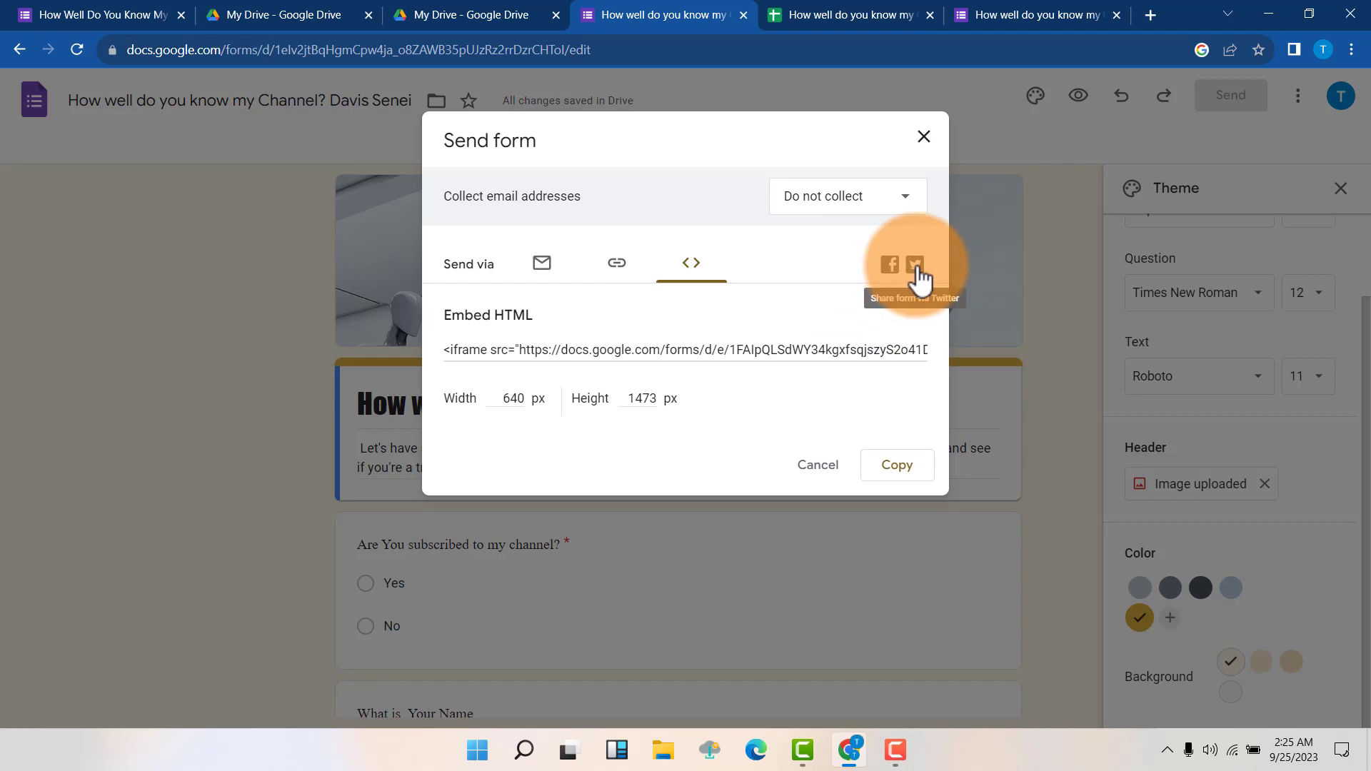
{"action": "left_click", "coordinate": [618, 275]}
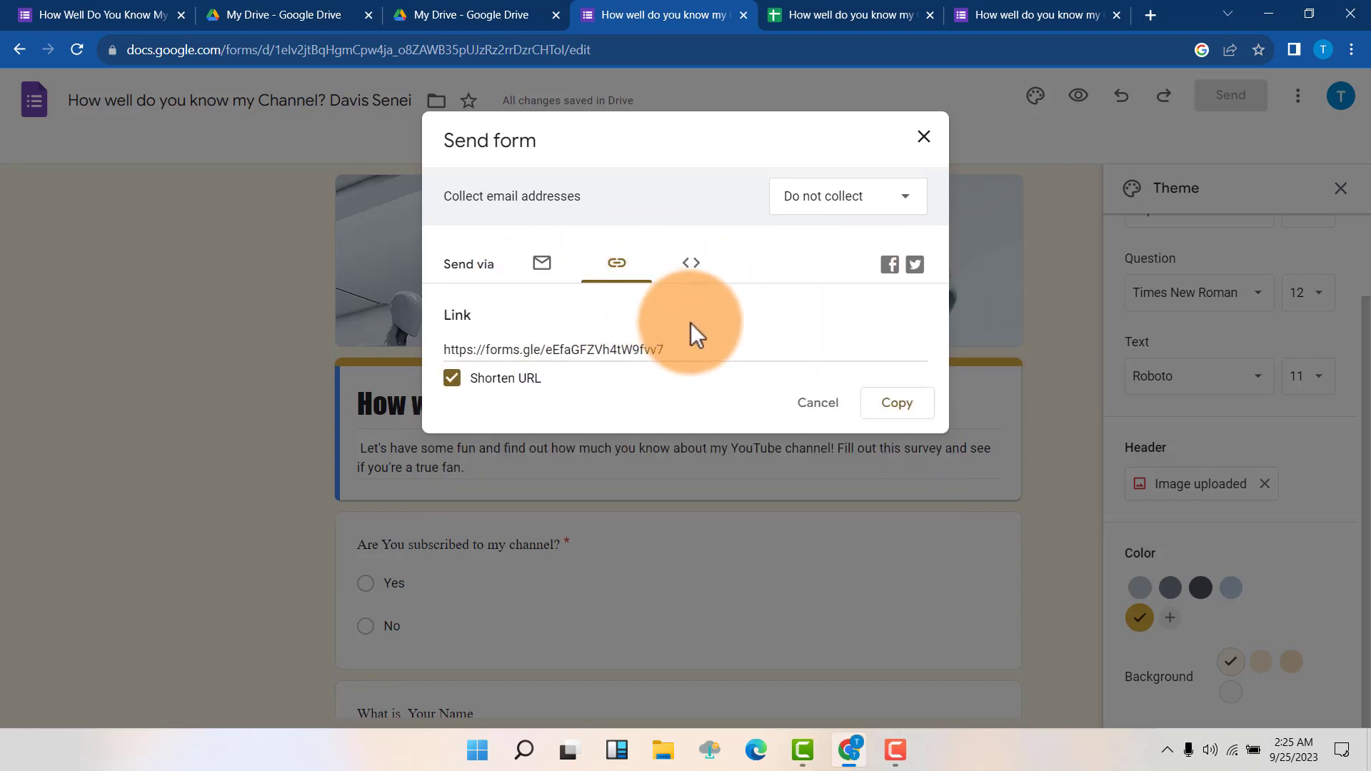